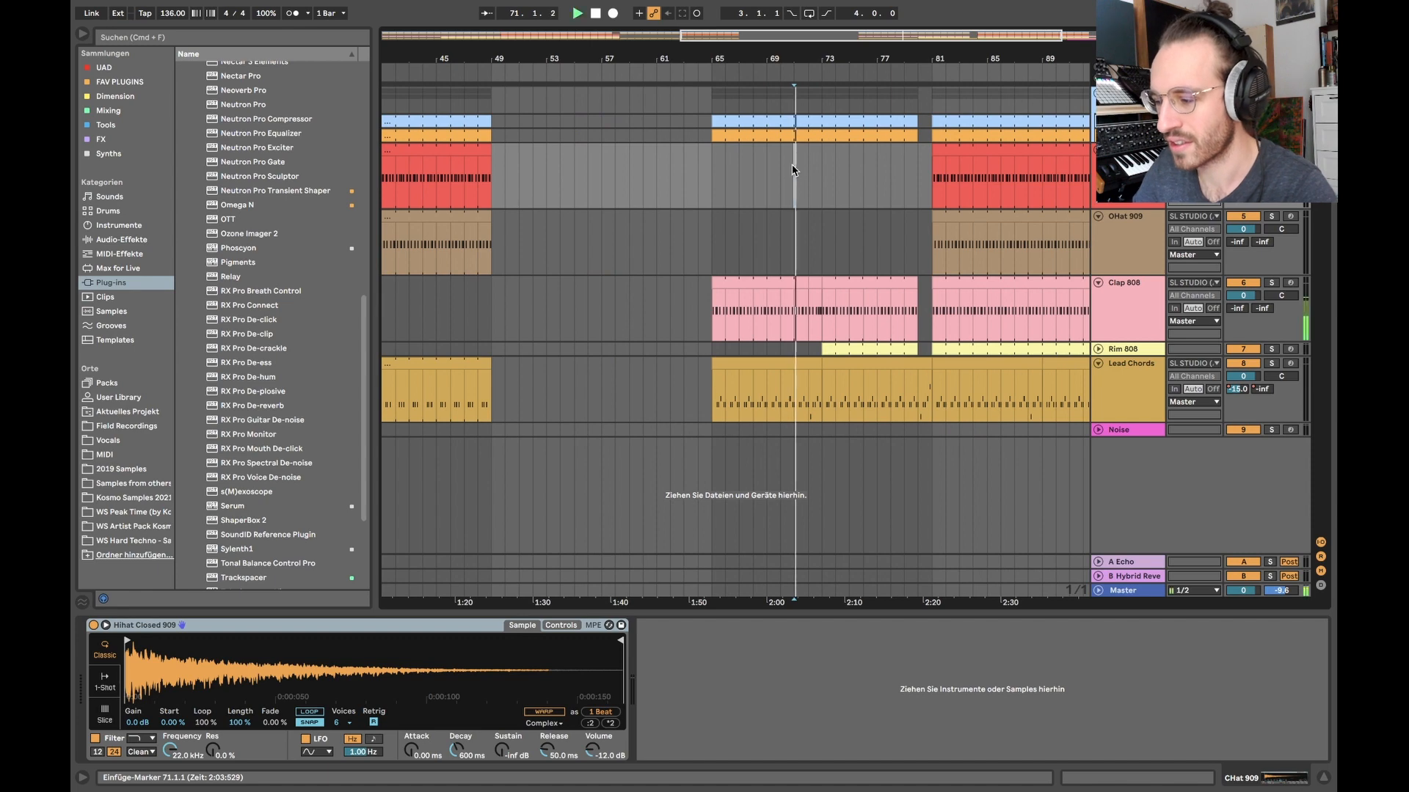
- Unfold the Rim 808, Tom 909 and Kick 909 tracks and hide the device view to enlarge the arrangement
scroll(748, 220, "right", 5)
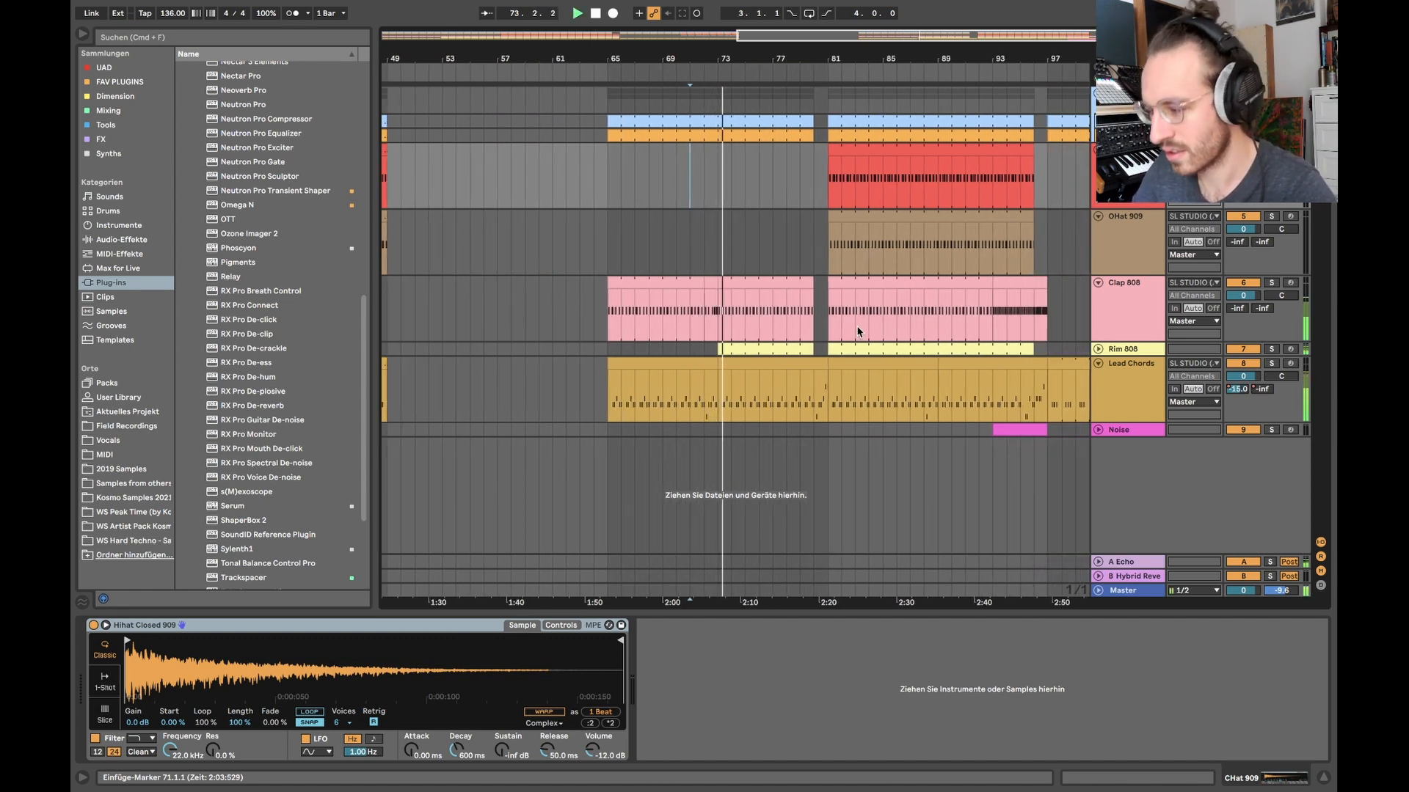
left_click(1098, 348)
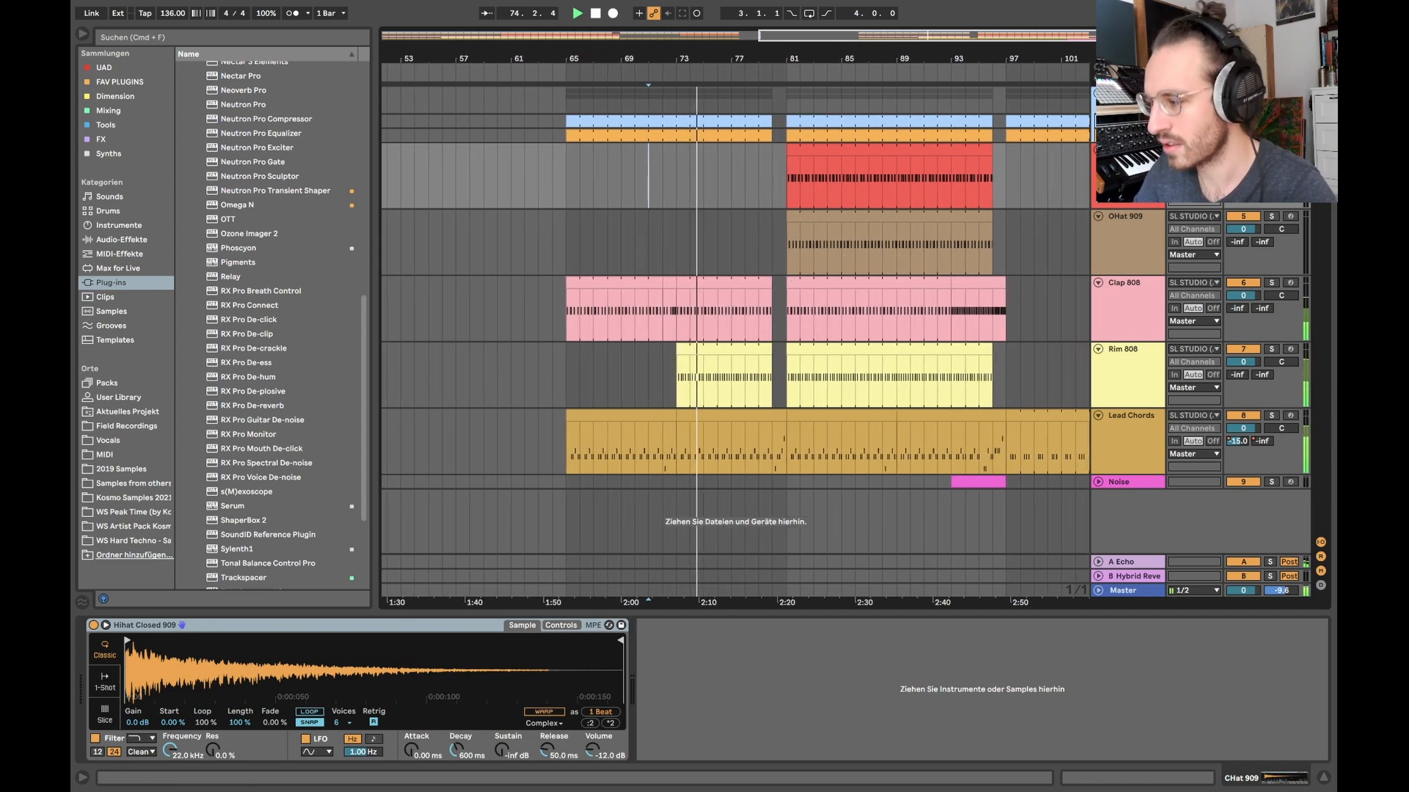
left_click(1098, 136)
left_click(1098, 122)
scroll(879, 192, "right", 5)
scroll(878, 193, "down", 2)
scroll(879, 193, "right", 2)
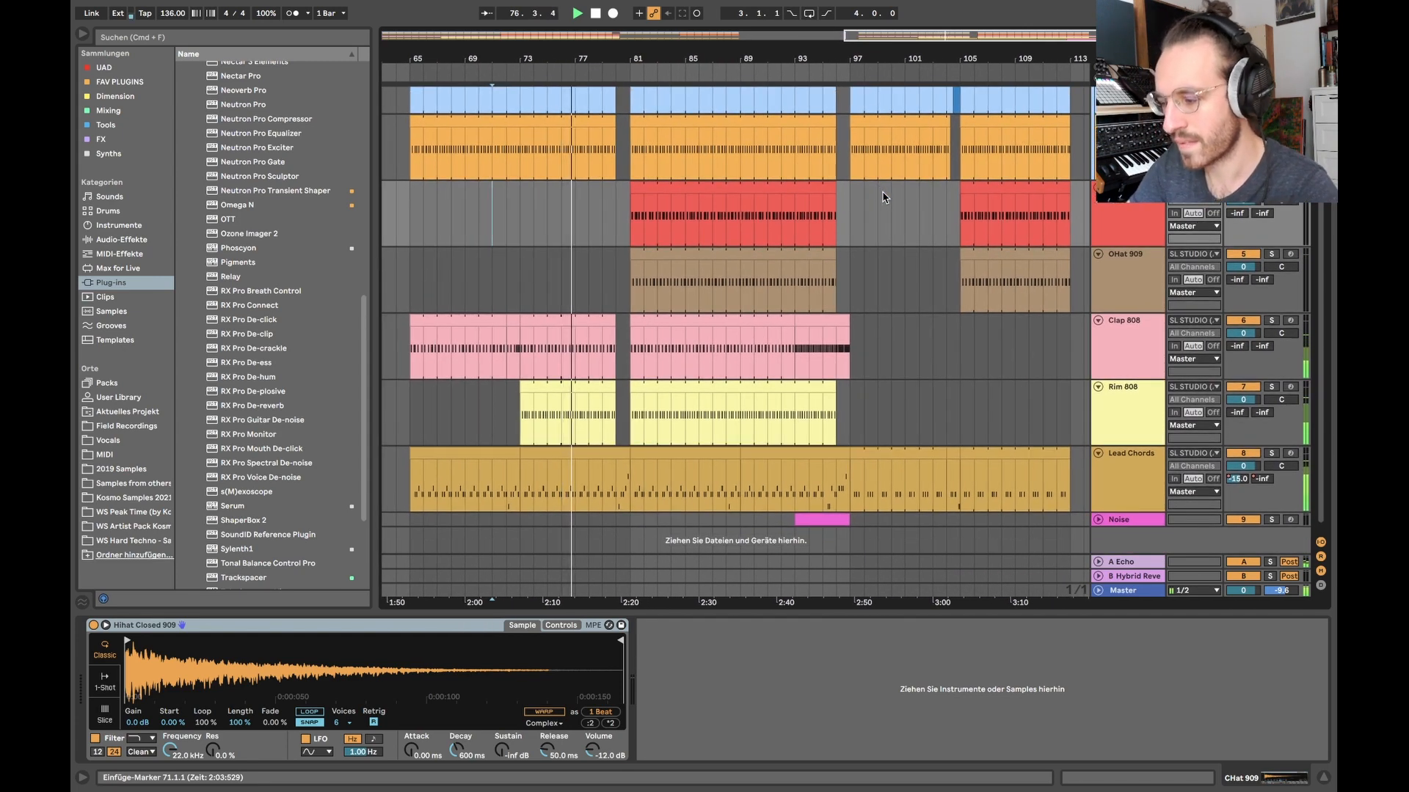
key("super+alt+l")
scroll(880, 191, "left", 3)
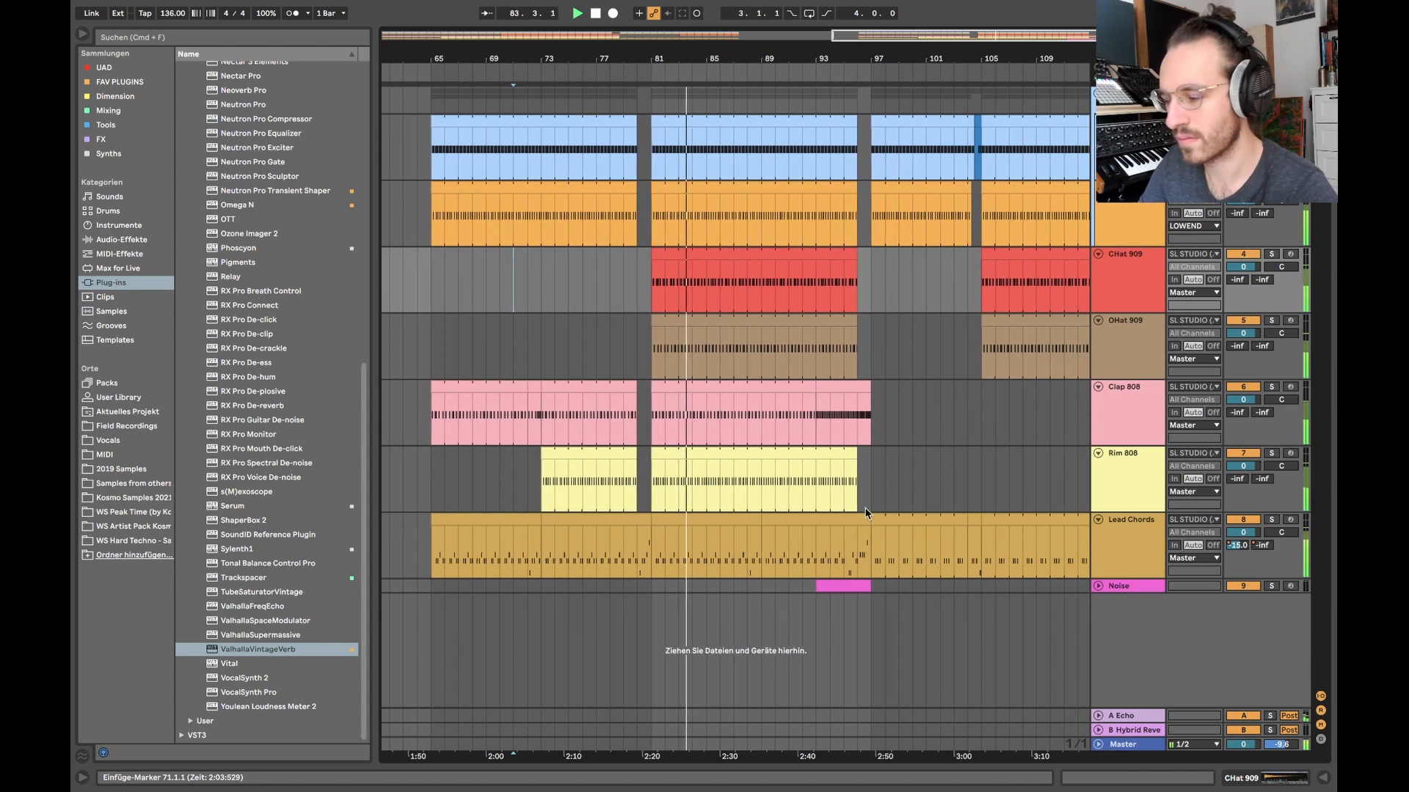
- Play the arrangement from bar 92 to hear the transition into the following section, and stop playback
left_click(799, 547)
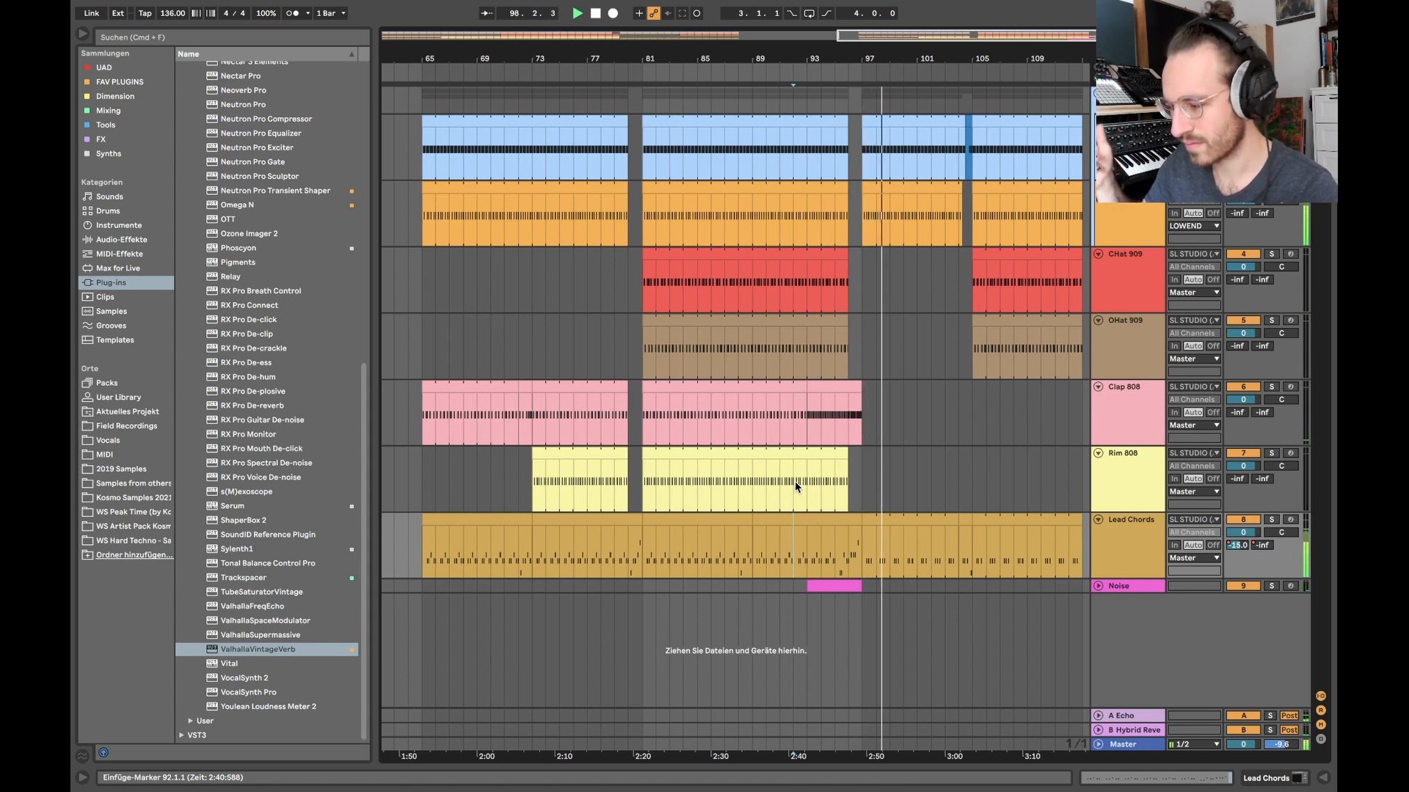
key("minus")
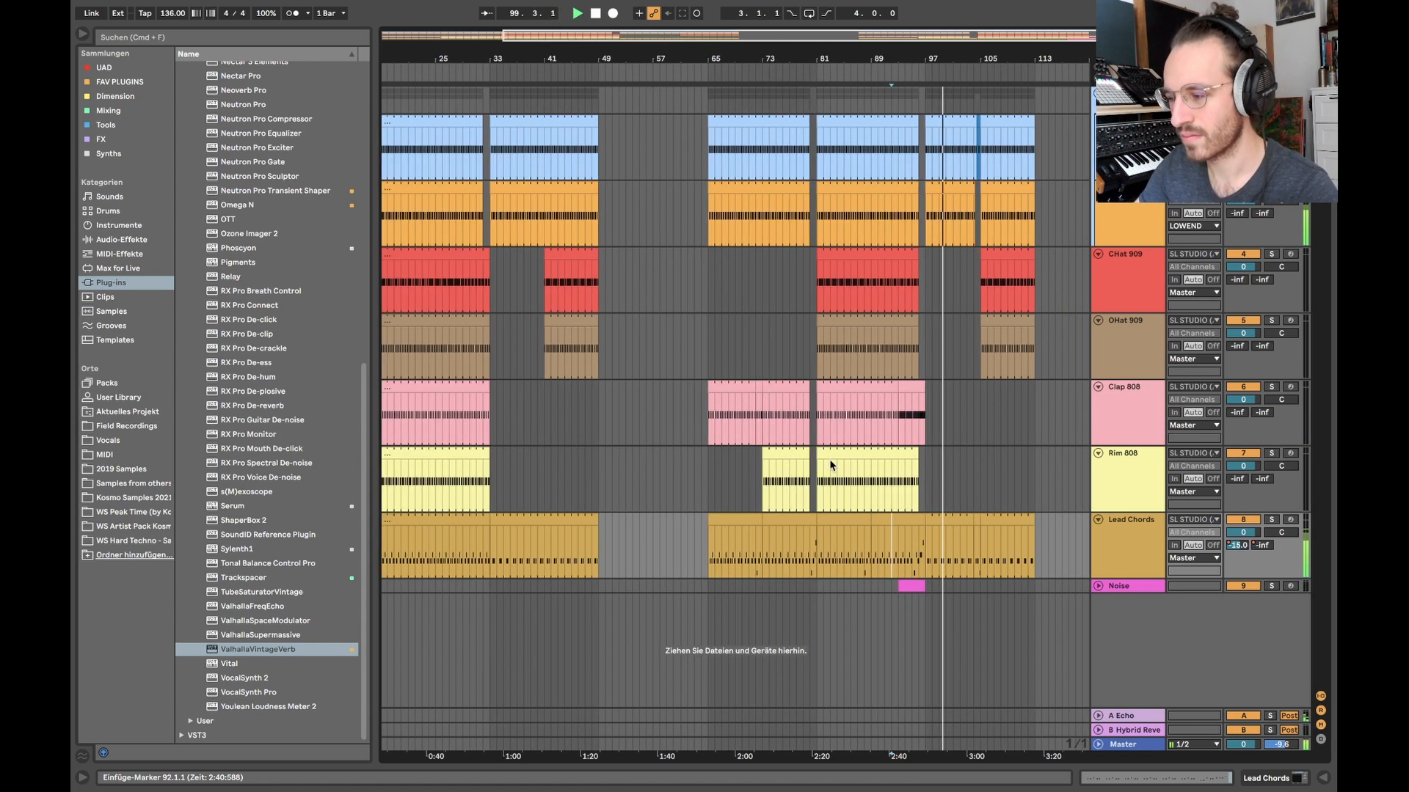
key("space")
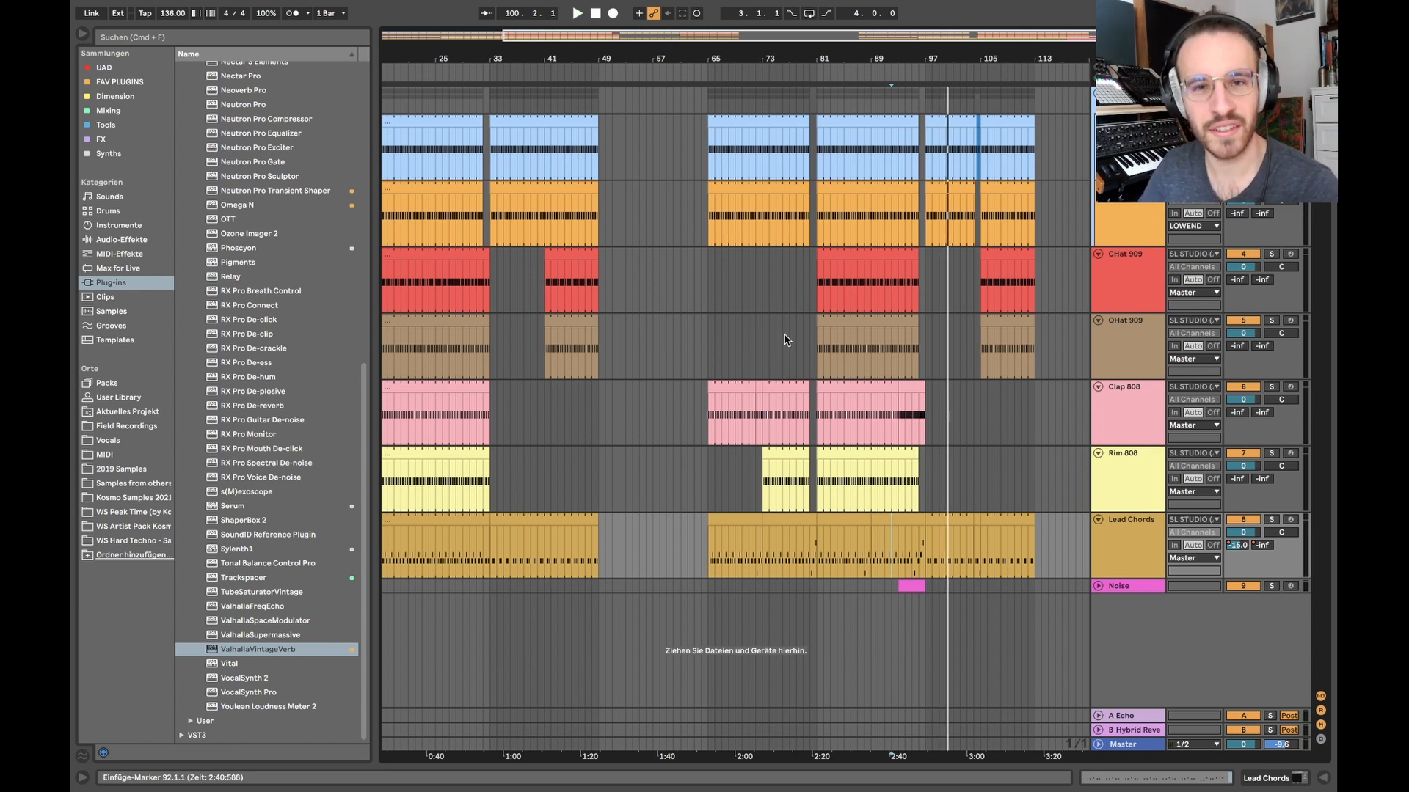
- Mark the first section of the arrangement, bars 1 to 49, from the Kick 909 through the Lead Chords track
key("plus")
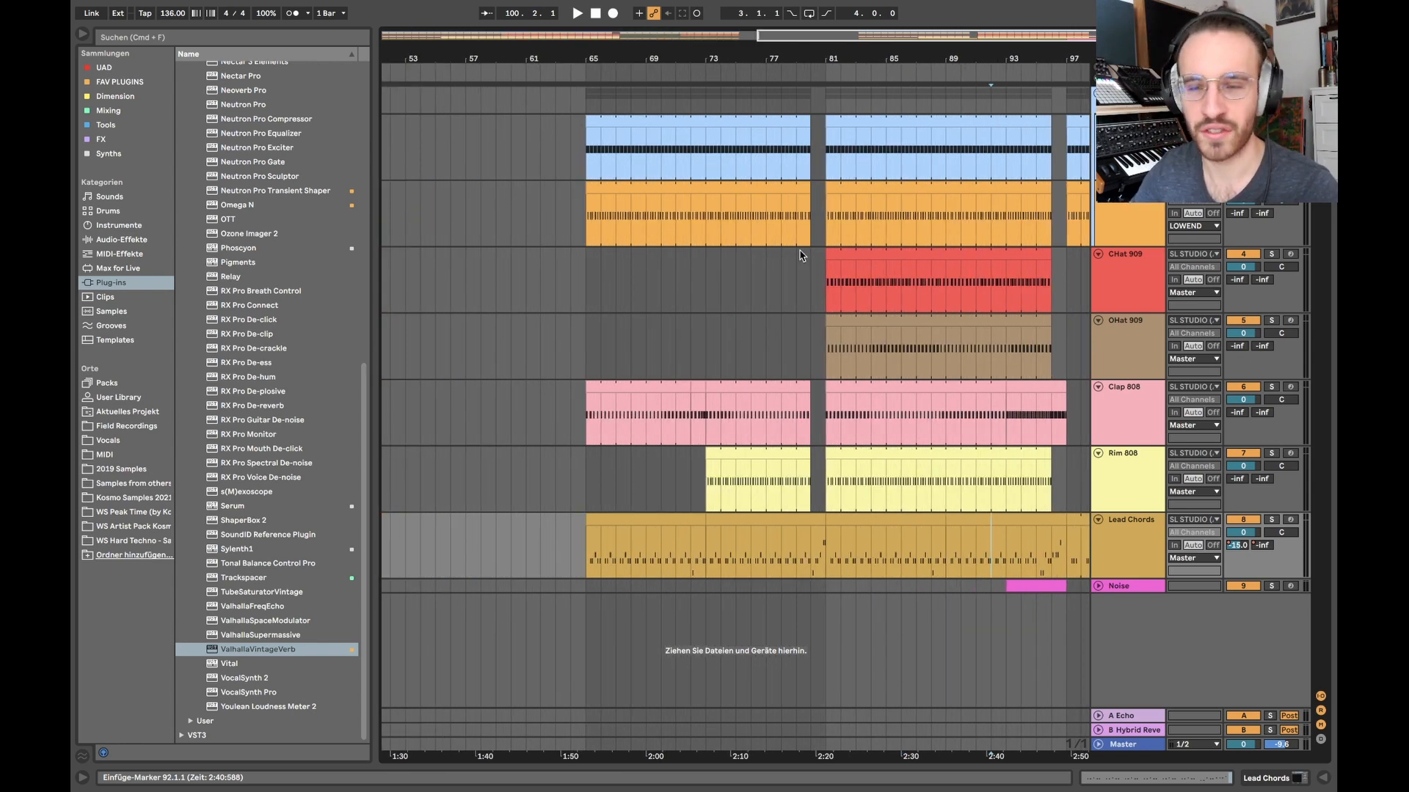
scroll(572, 465, "left", 15)
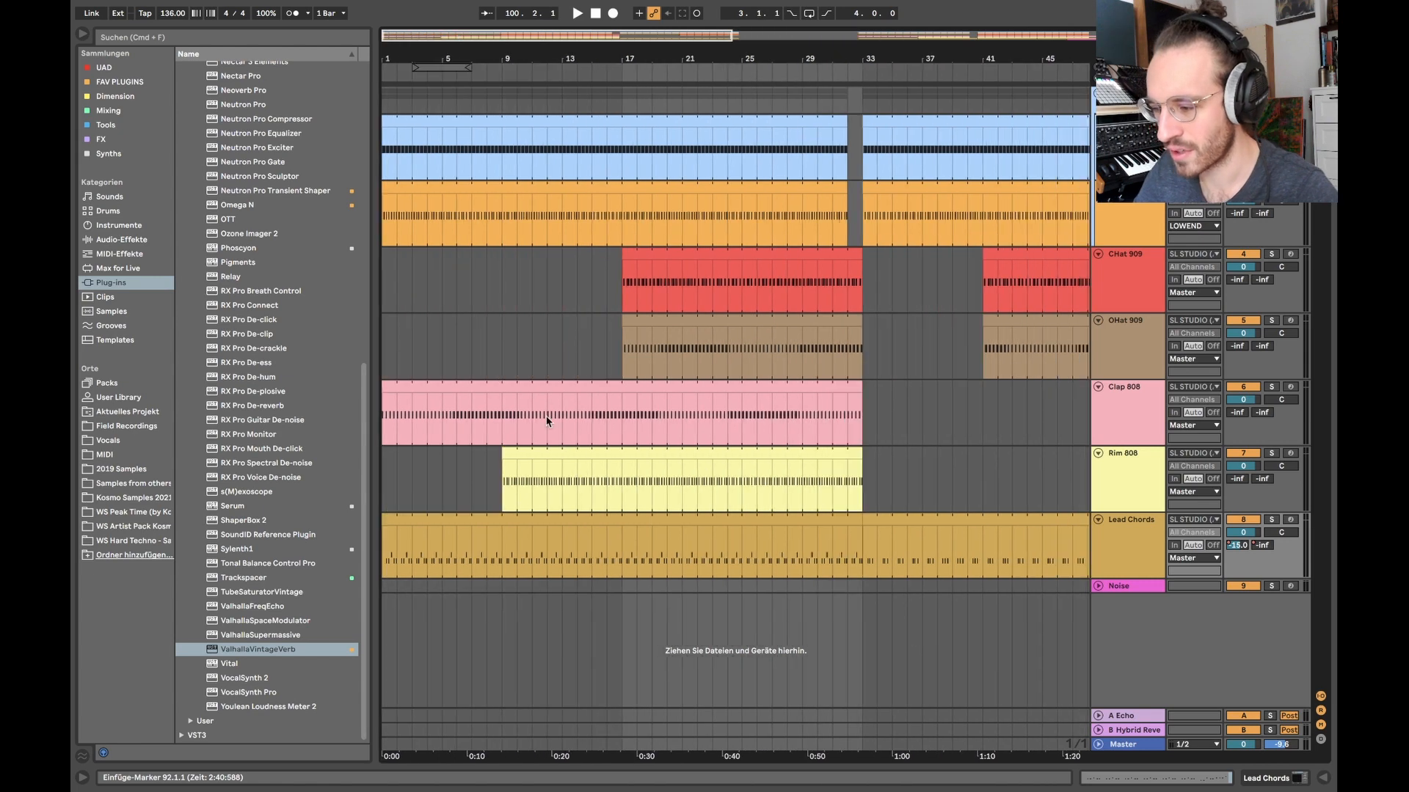
key("minus")
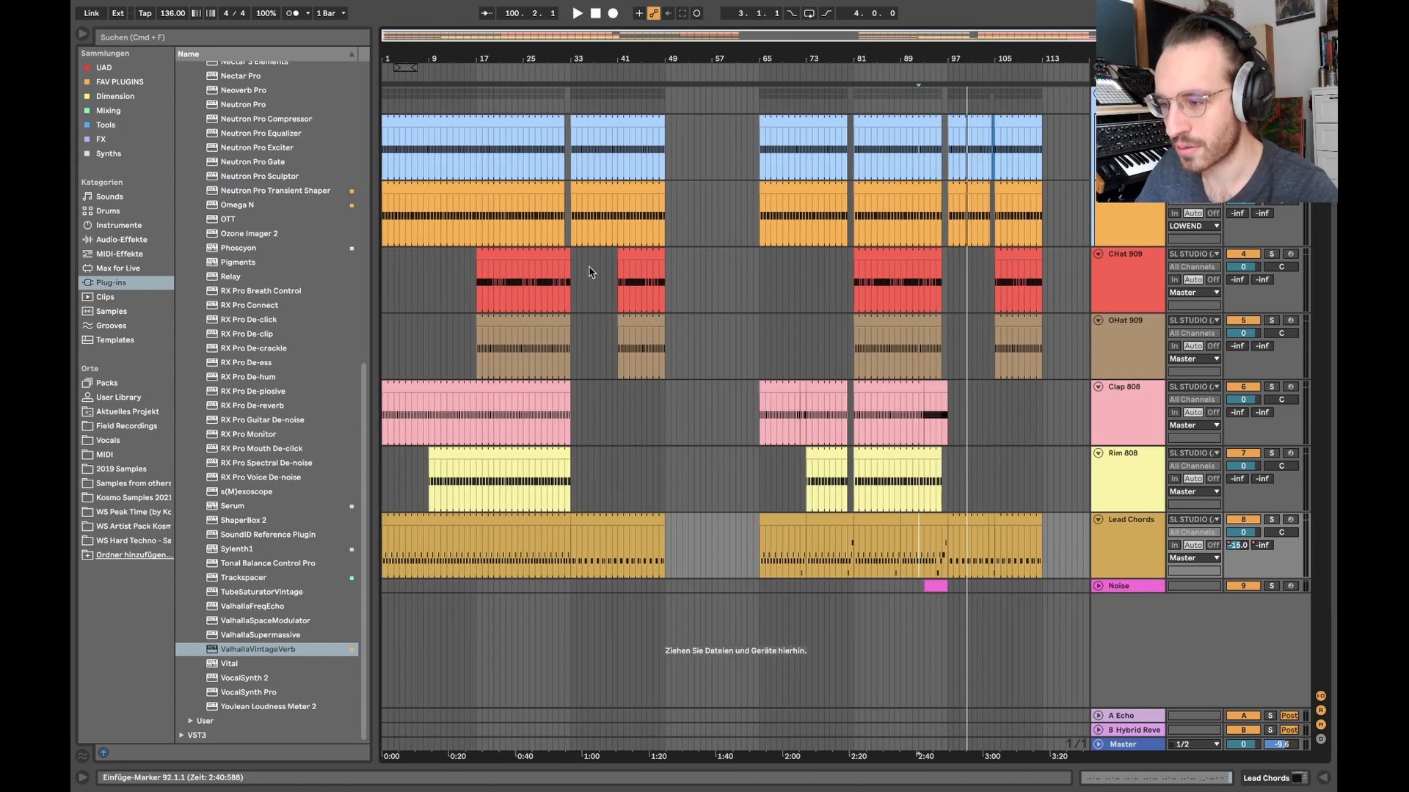
left_click_drag(664, 101, 384, 544)
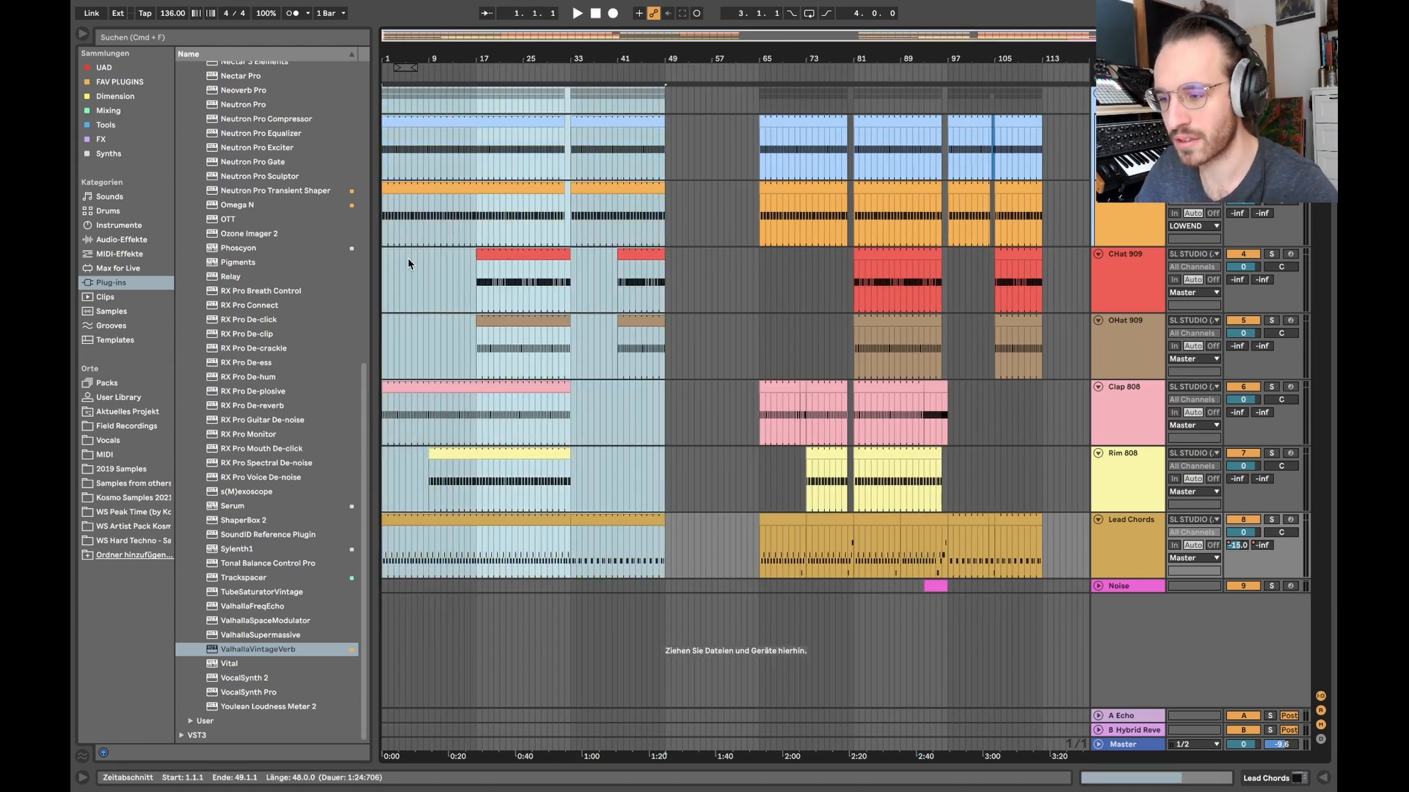
- Solo the Clap 808 track, play it from bar 9, stop playback and turn the solo off again
scroll(410, 264, "up", 5)
scroll(508, 311, "left", 3)
left_click(494, 388)
key("s")
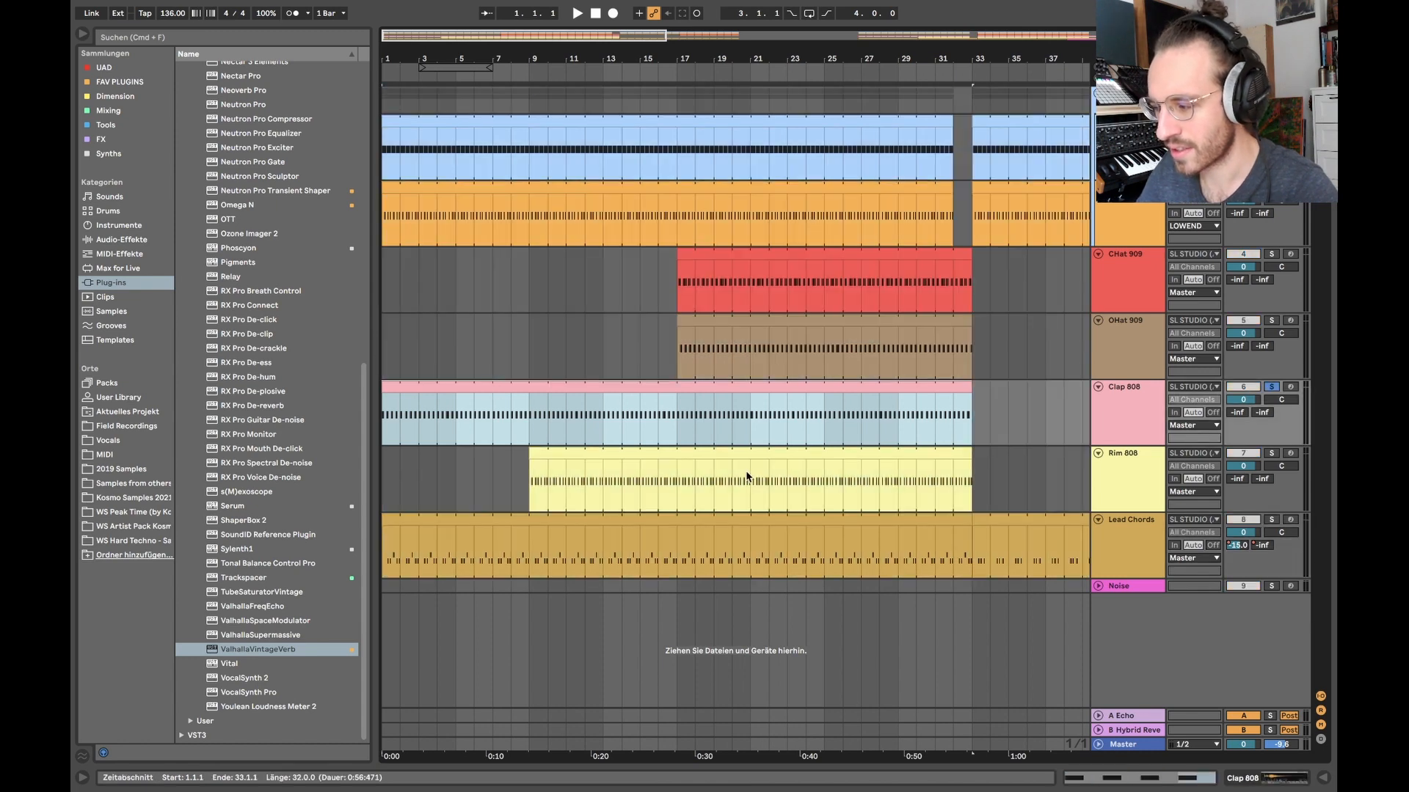
left_click(529, 429)
key("space")
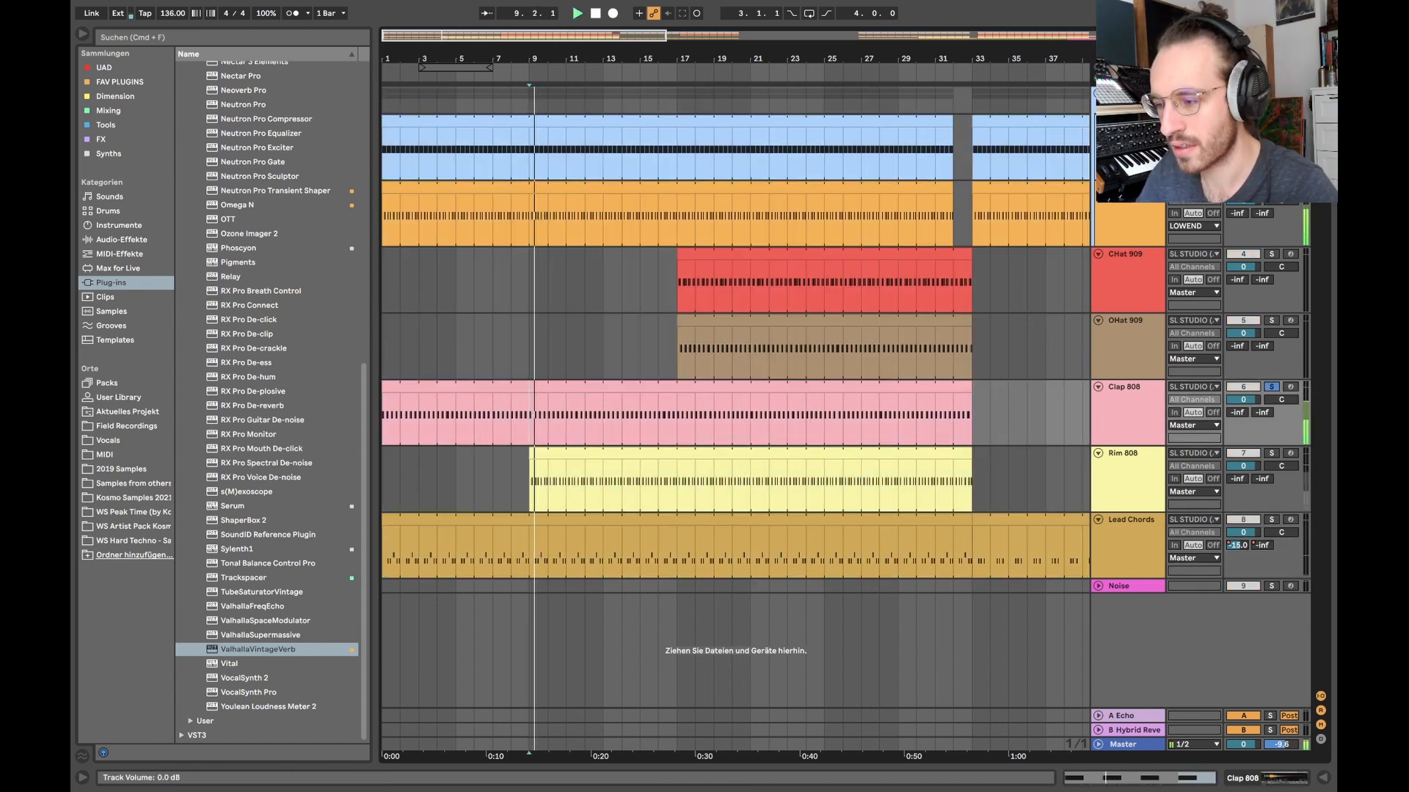
key("space")
left_click(1271, 387)
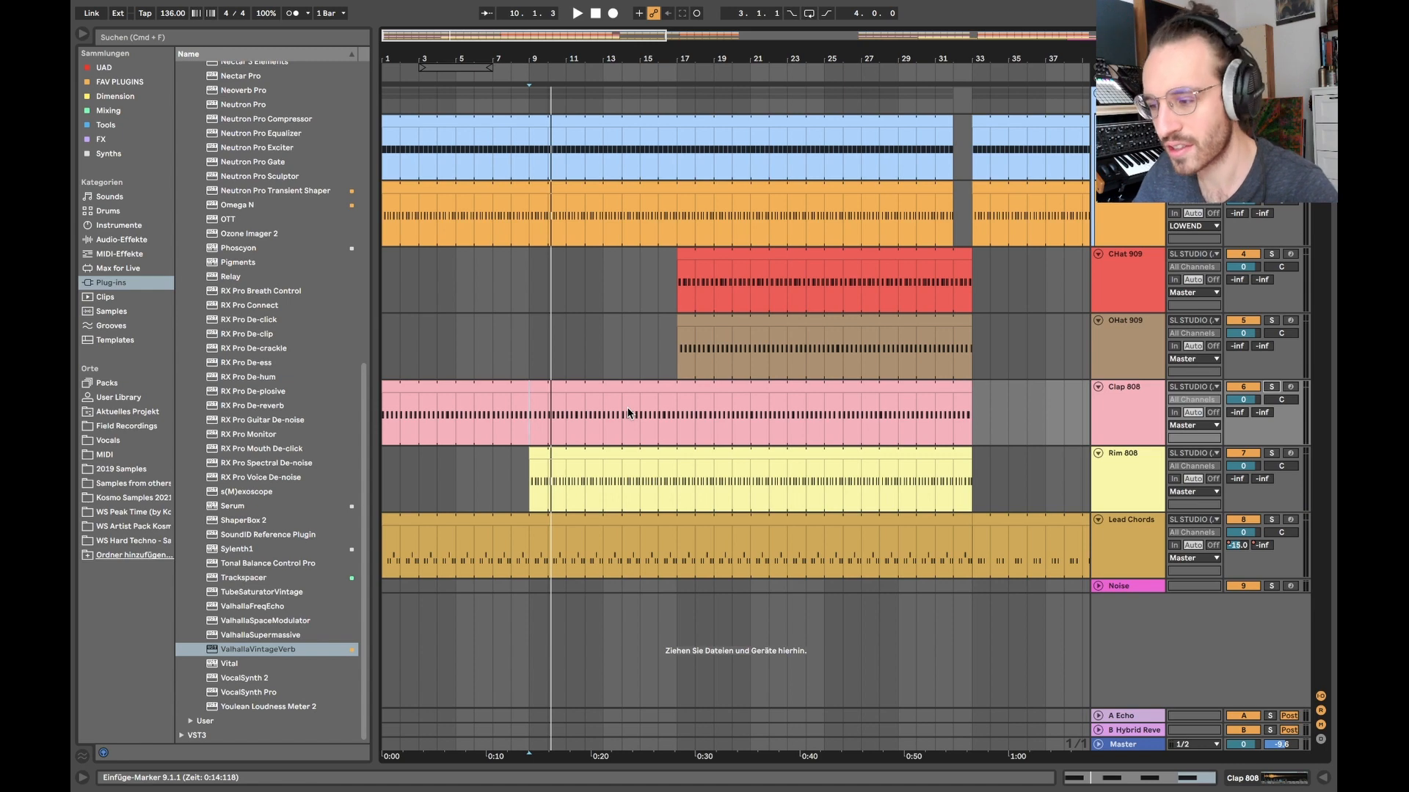
- Inspect the Clap 808 fill between bars 72 and 73 in the note editor and close the editor
scroll(710, 356, "right", 15)
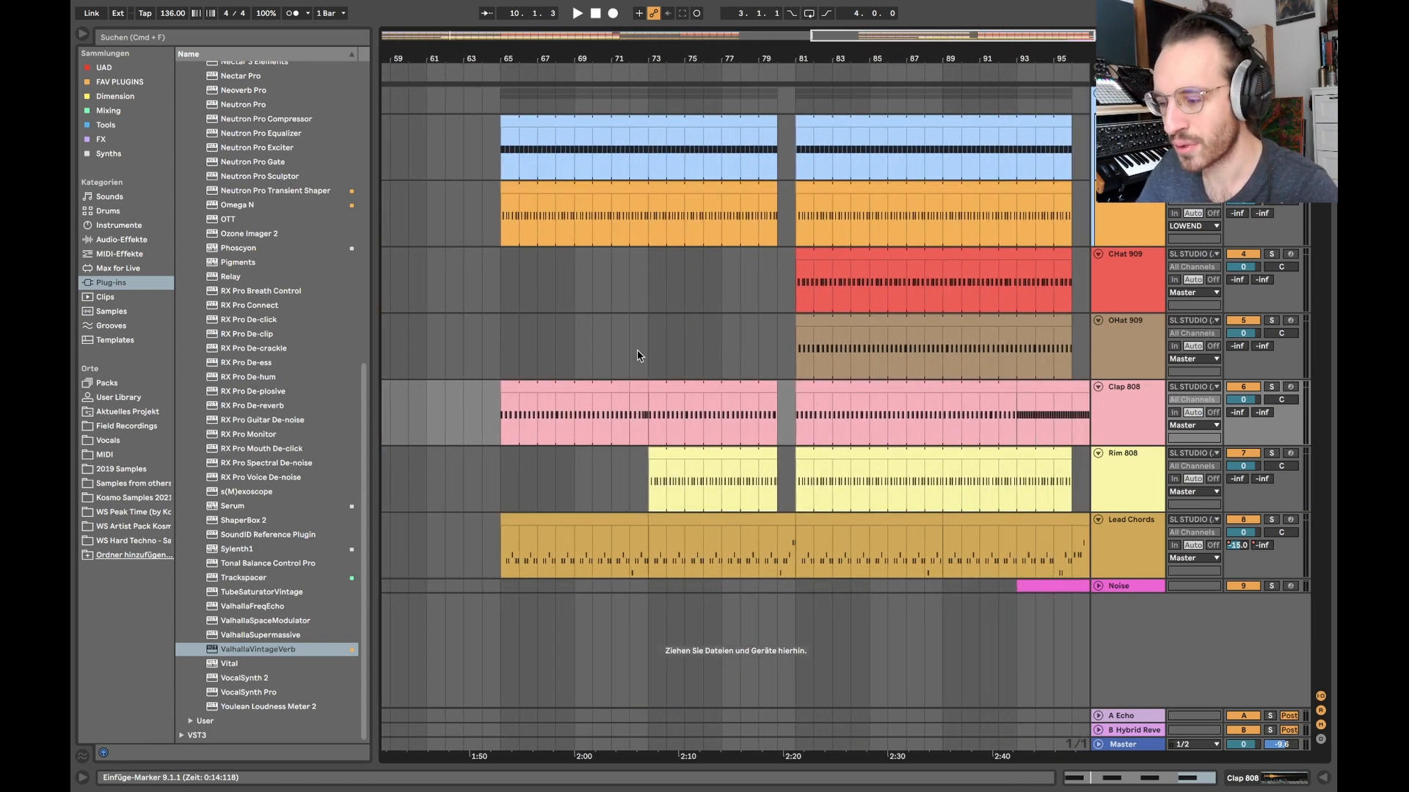
scroll(635, 352, "right", 3)
scroll(580, 427, "up", 5)
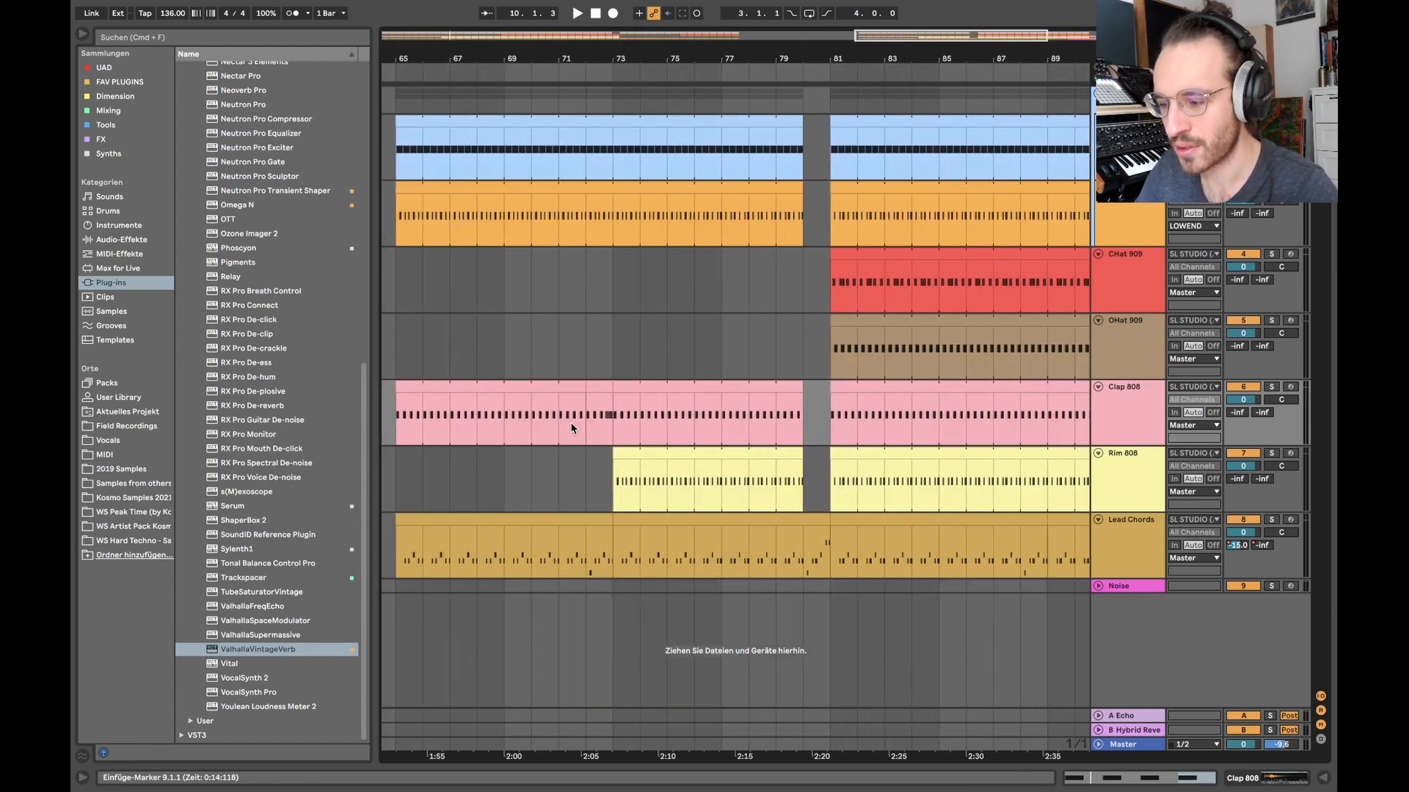
scroll(591, 427, "down", 3)
left_click_drag(601, 426, 628, 422)
double_click(617, 387)
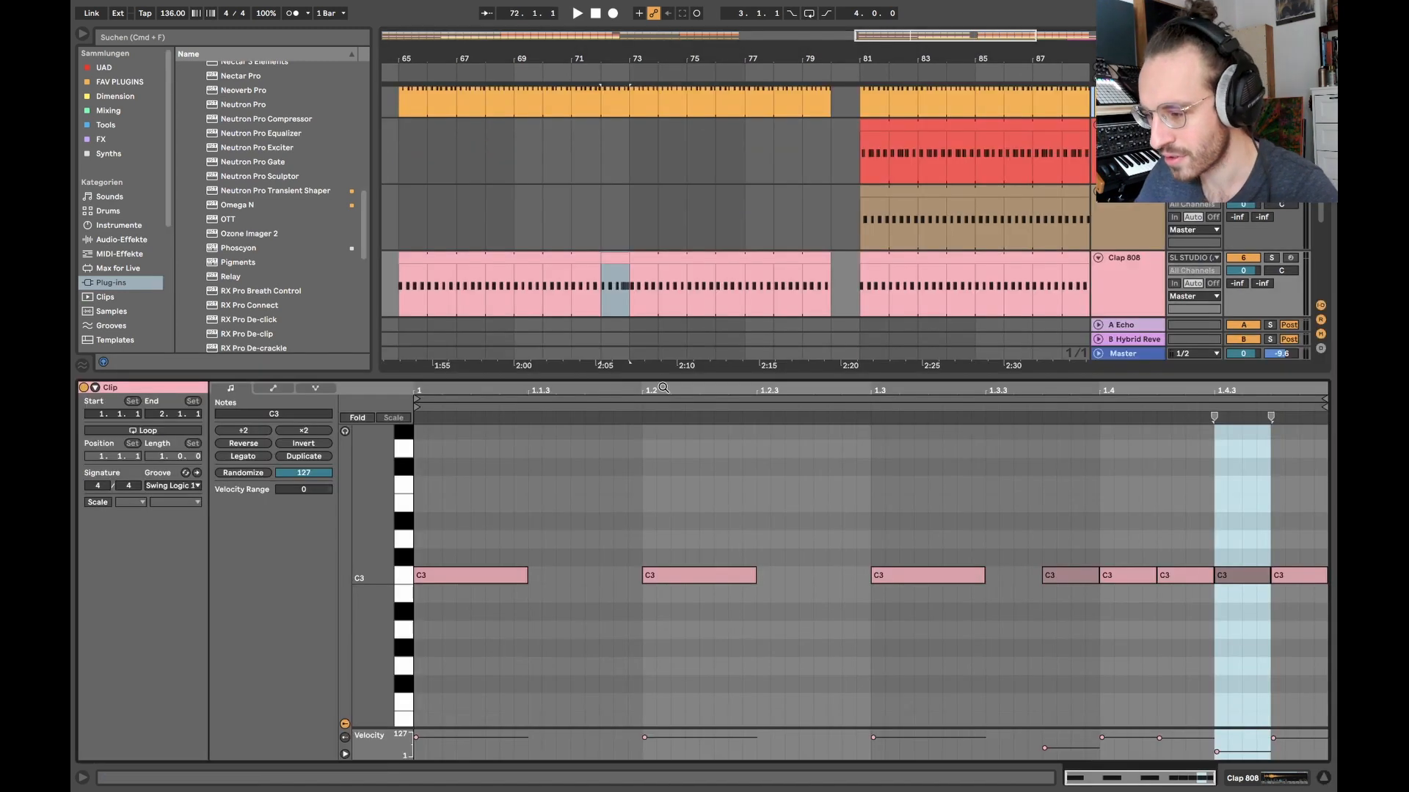
key("super+alt+l")
- Mark the empty stretch of the CHat 909 track from bar 65 to 81, and its second half from bar 73
scroll(611, 218, "down", 4)
mouse_move(505, 262)
left_mouse_down()
mouse_move(763, 275)
mouse_move(486, 268)
left_mouse_up()
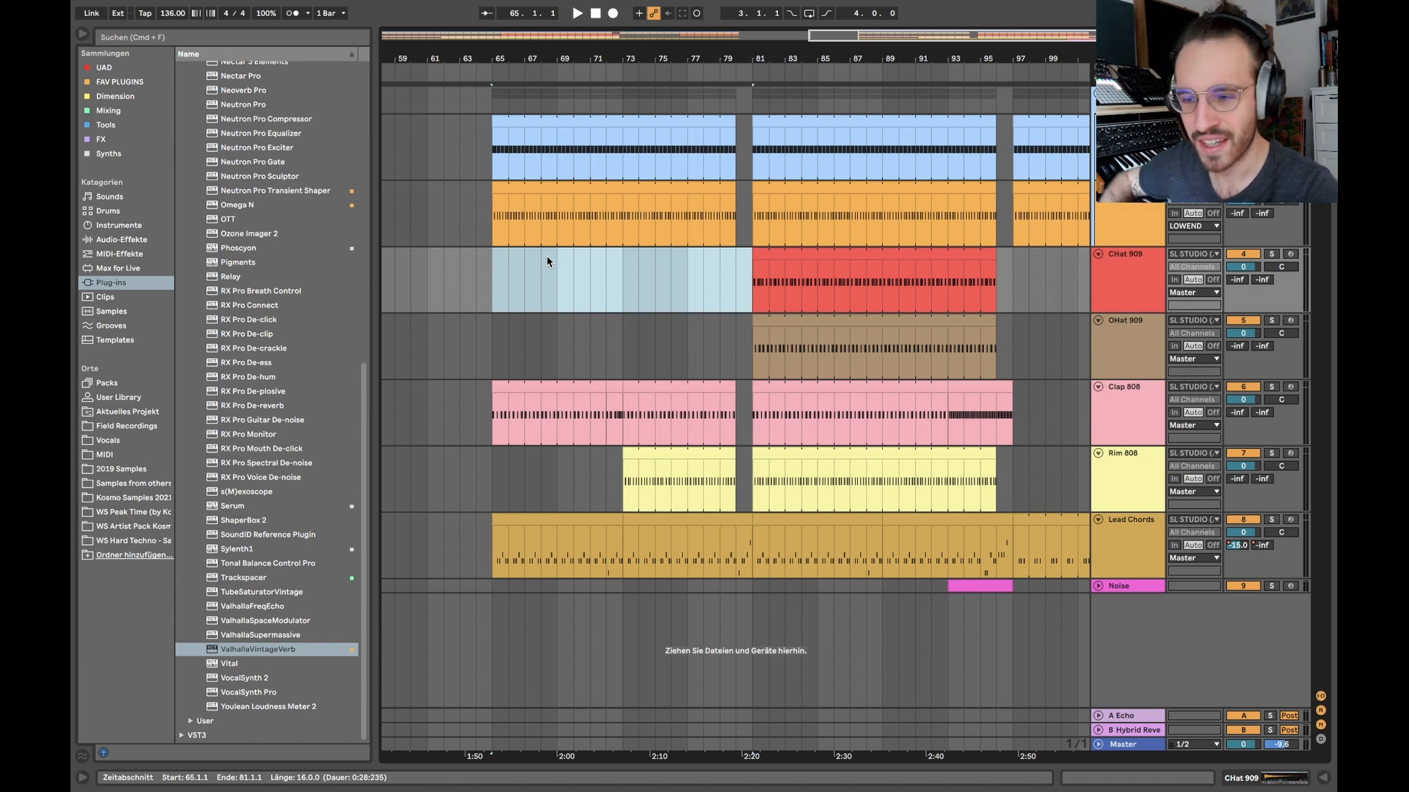
left_click_drag(486, 274, 750, 278)
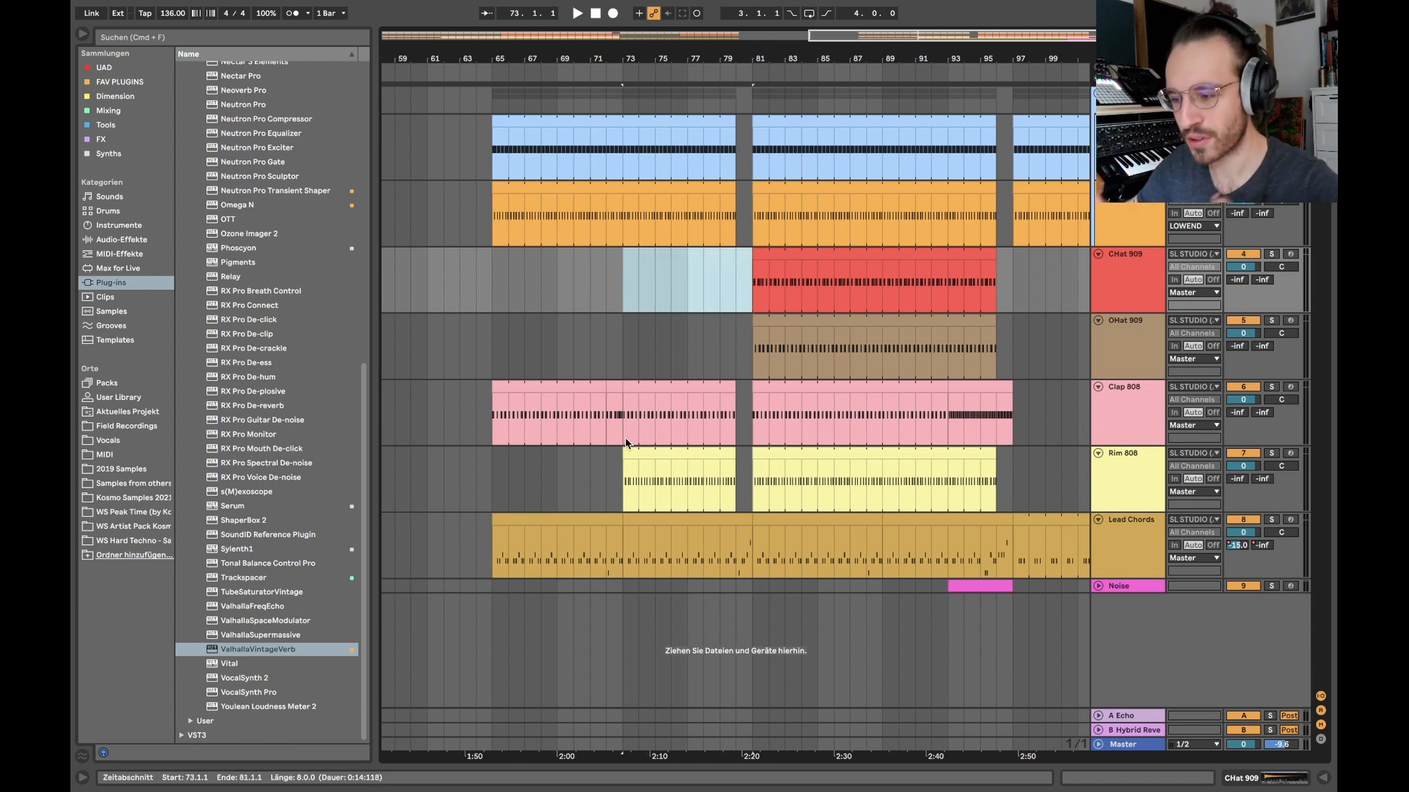
- Mark the Kick 909 and Tom 909 sections after bar 65 and the one-bar gaps that follow them
scroll(572, 327, "down", 5)
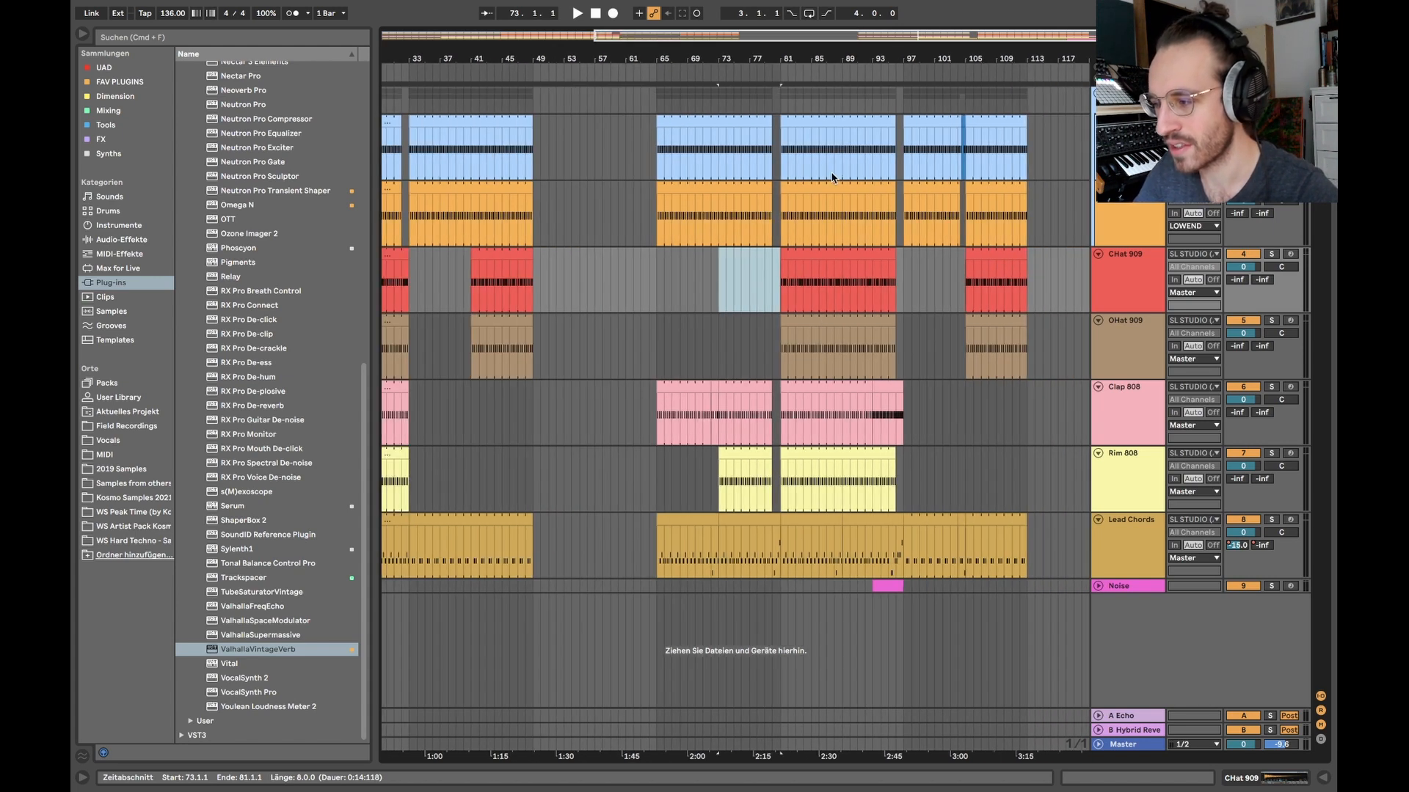
left_click_drag(661, 146, 750, 206)
left_click_drag(780, 148, 905, 218)
left_click_drag(896, 142, 902, 204)
left_click_drag(773, 147, 780, 205)
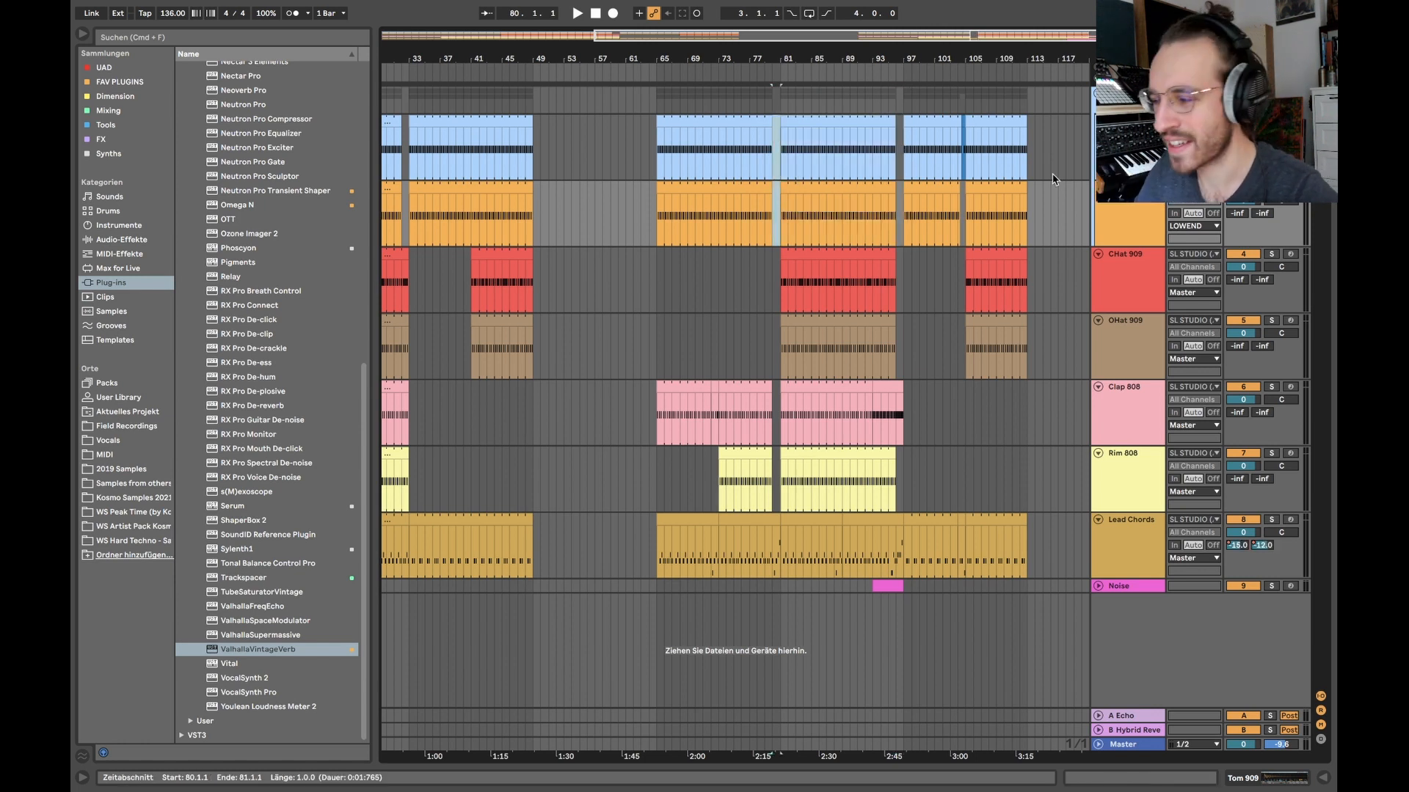
- Mark bars 71 to 73 on Rim 808, show the automation lanes, mark bars 87 to 89 on Lead Chords, and hide the lanes
left_click_drag(722, 486, 706, 481)
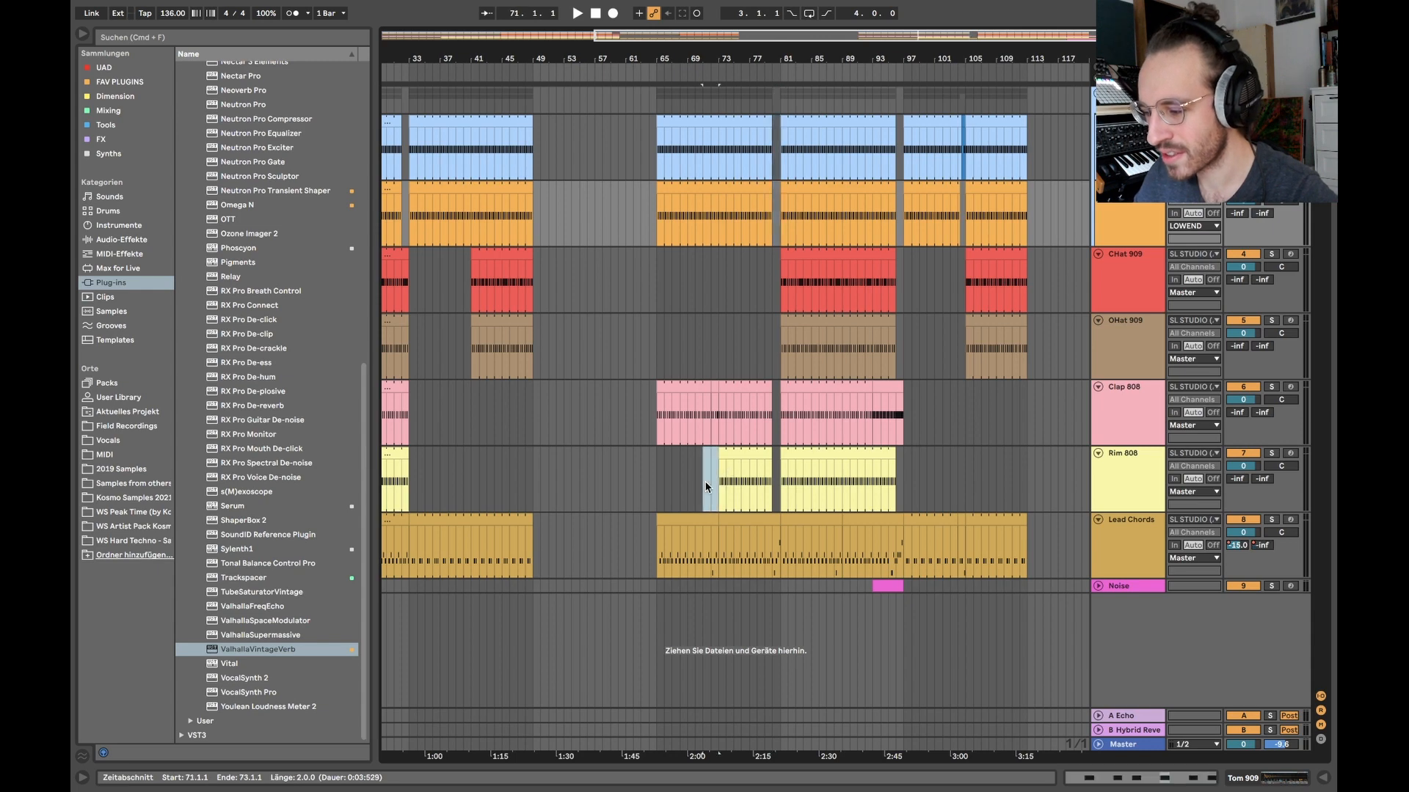
key("a")
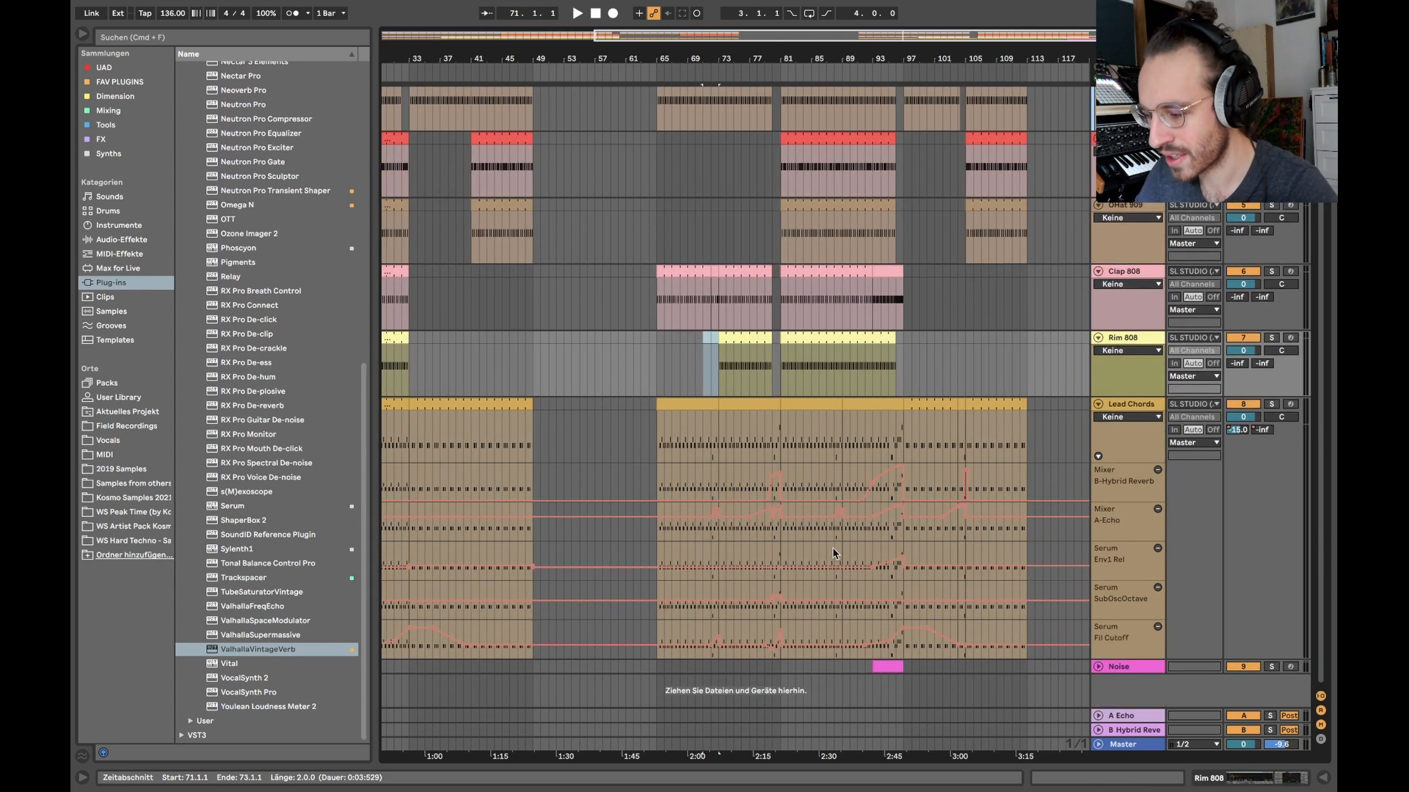
left_click_drag(829, 528, 843, 530)
key("a")
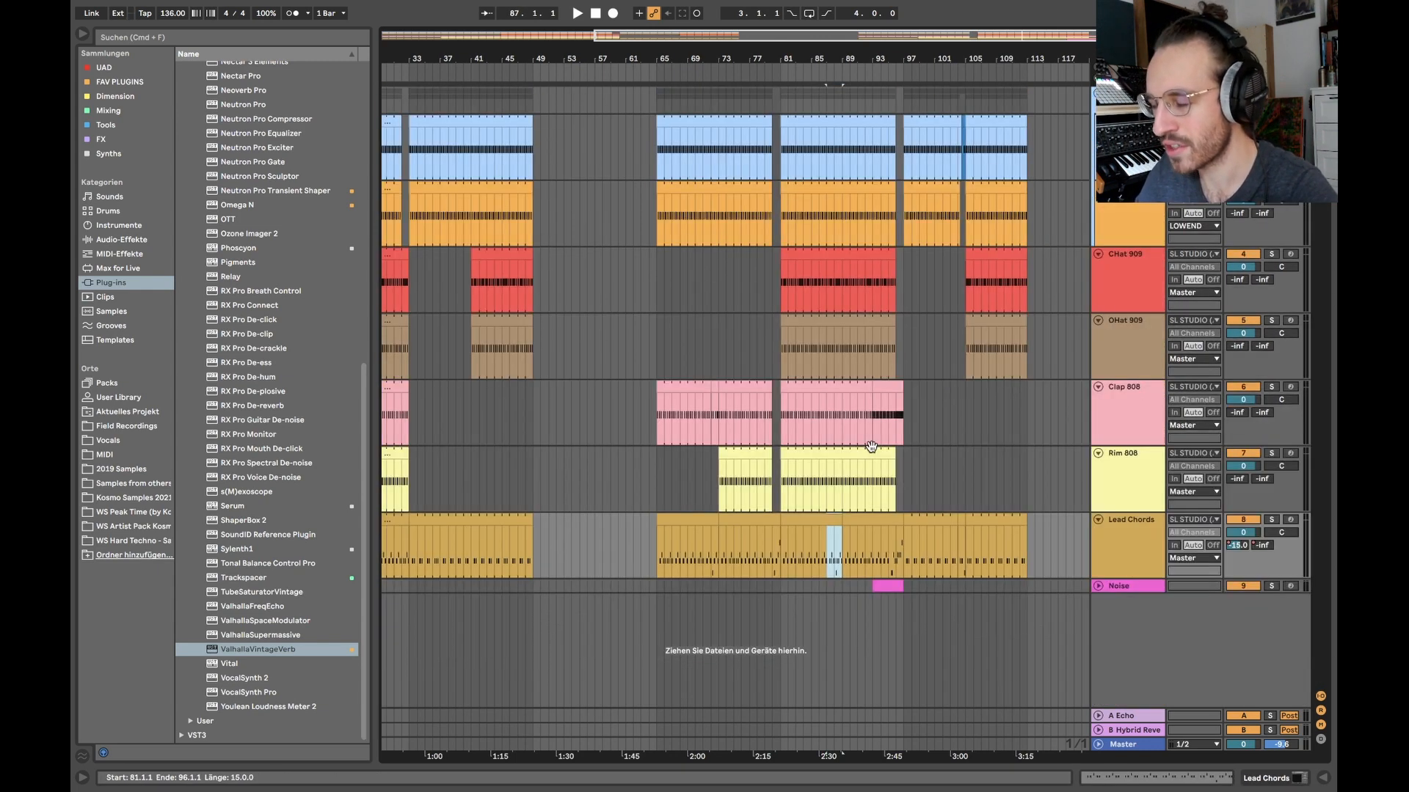
- Mark the short Kick 909 variation from 104.3.1 to 105.1.1
scroll(961, 148, "up", 5)
left_click_drag(962, 151, 973, 153)
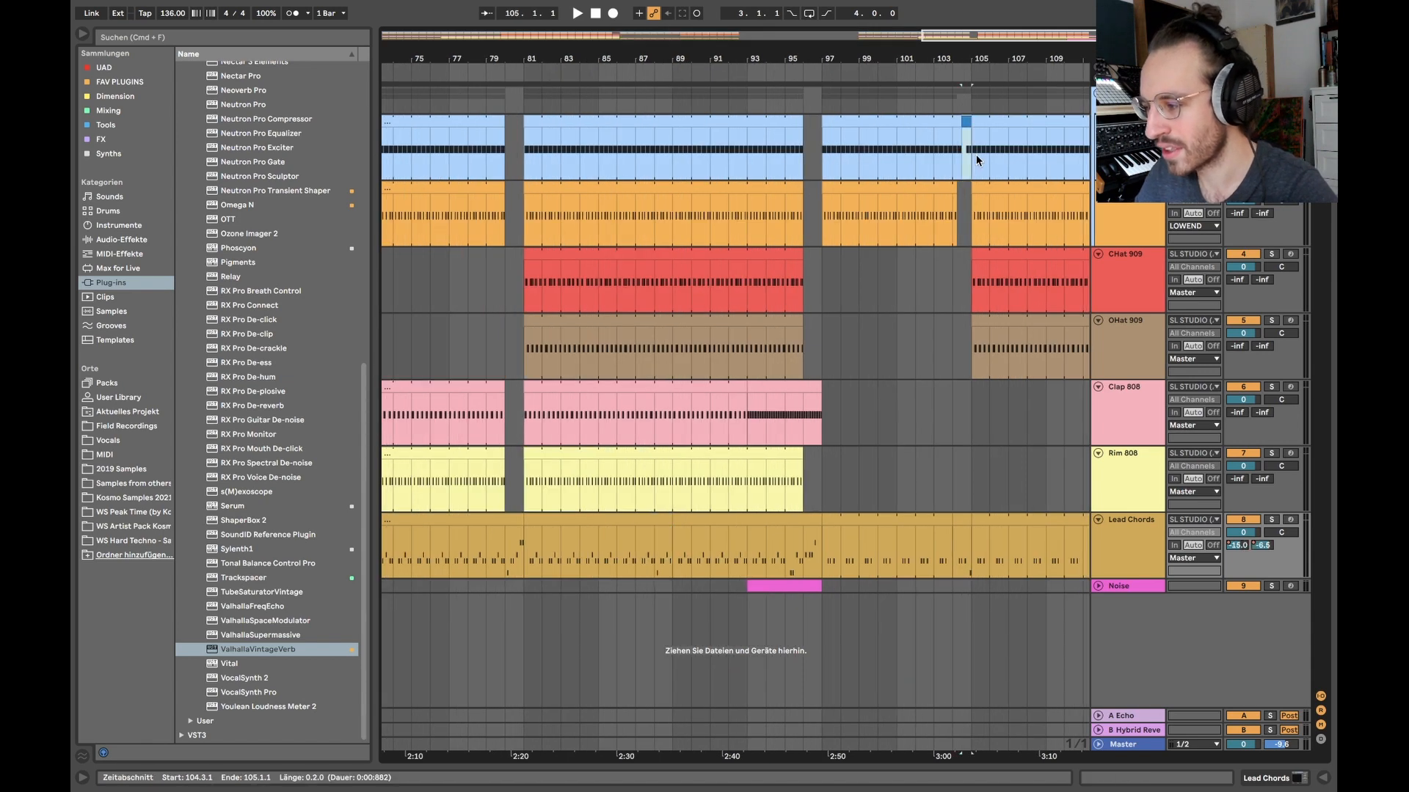
scroll(974, 154, "up", 10)
scroll(920, 165, "down", 10)
scroll(920, 168, "down", 5)
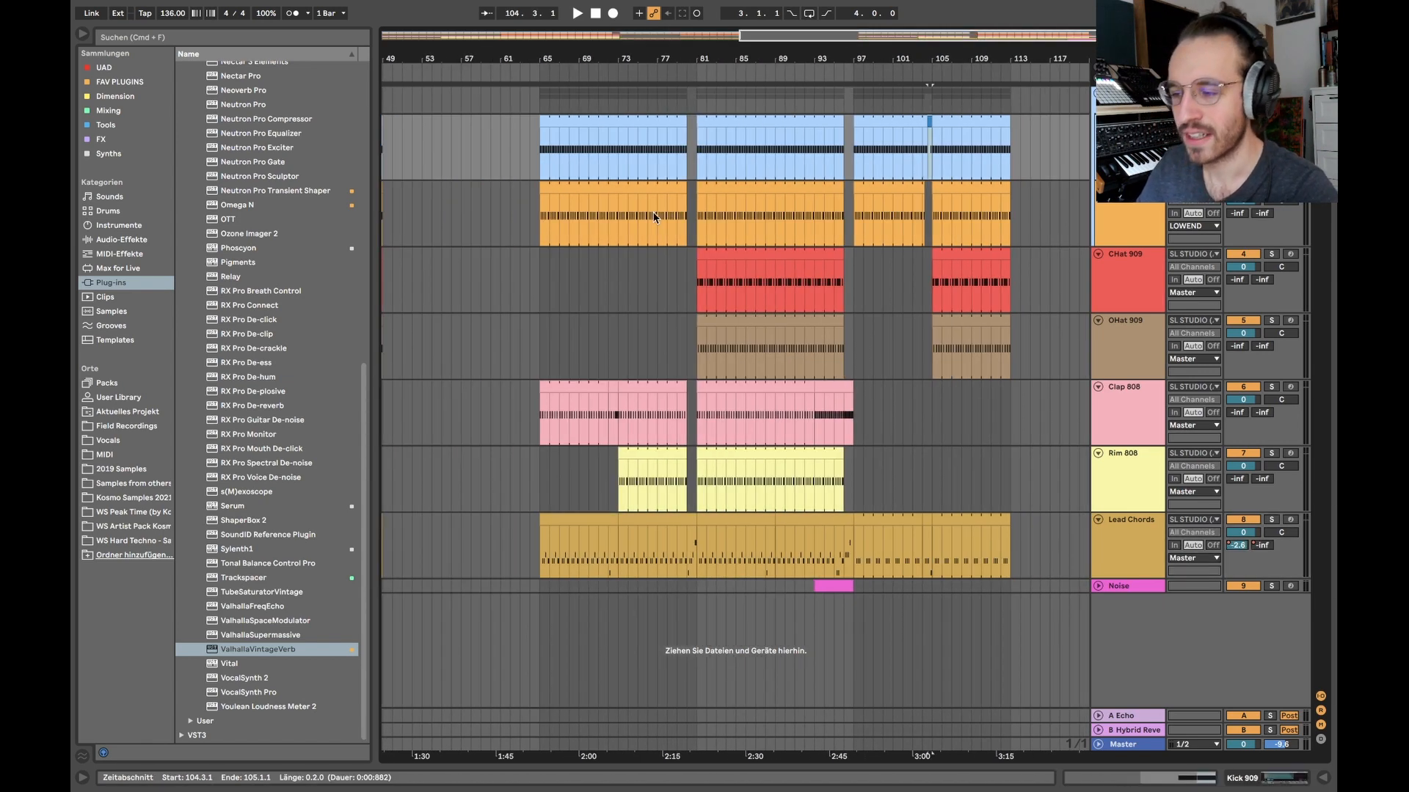
- Open the Clap 808 fill clip at bar 72 in the note editor and select its last five C3 notes
scroll(680, 195, "up", 5)
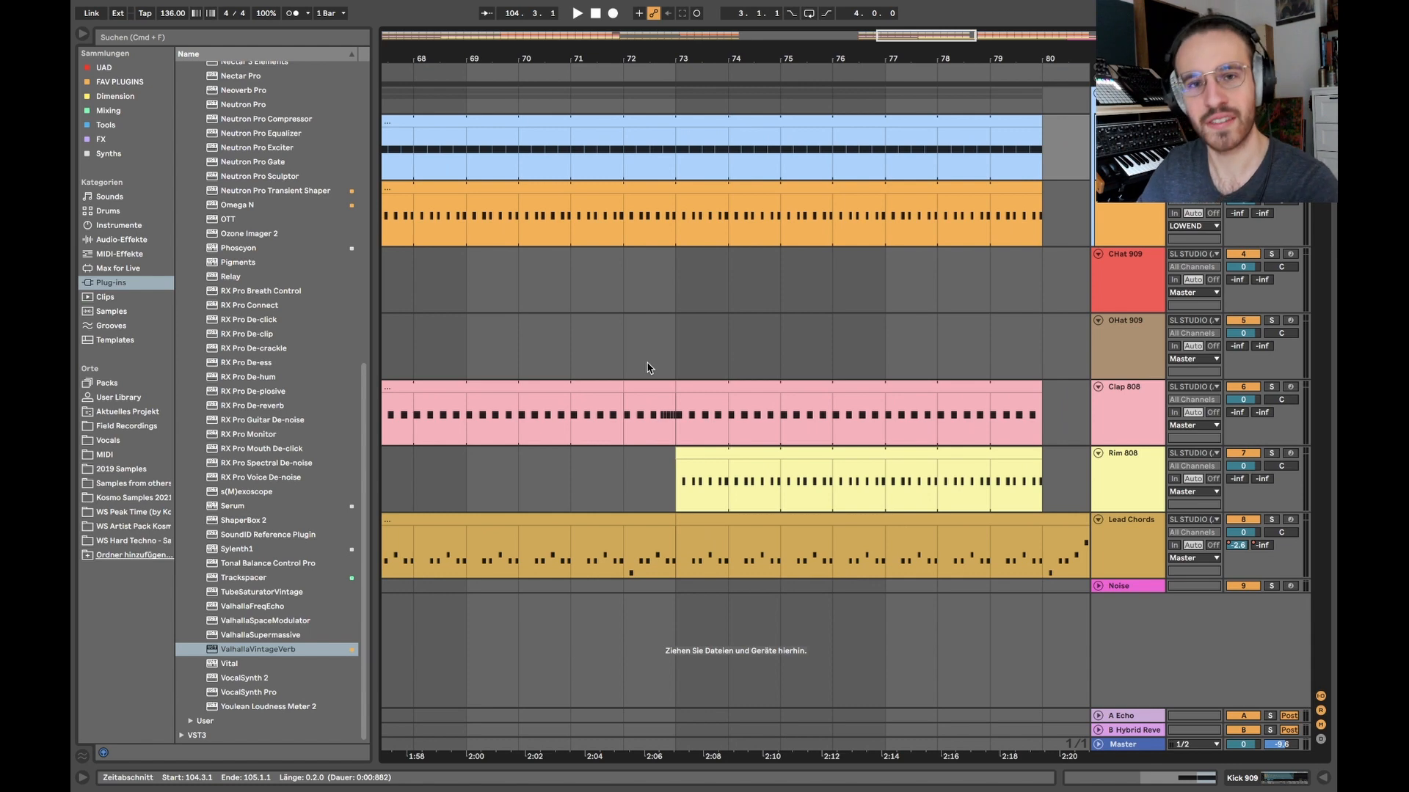
scroll(648, 368, "down", 3)
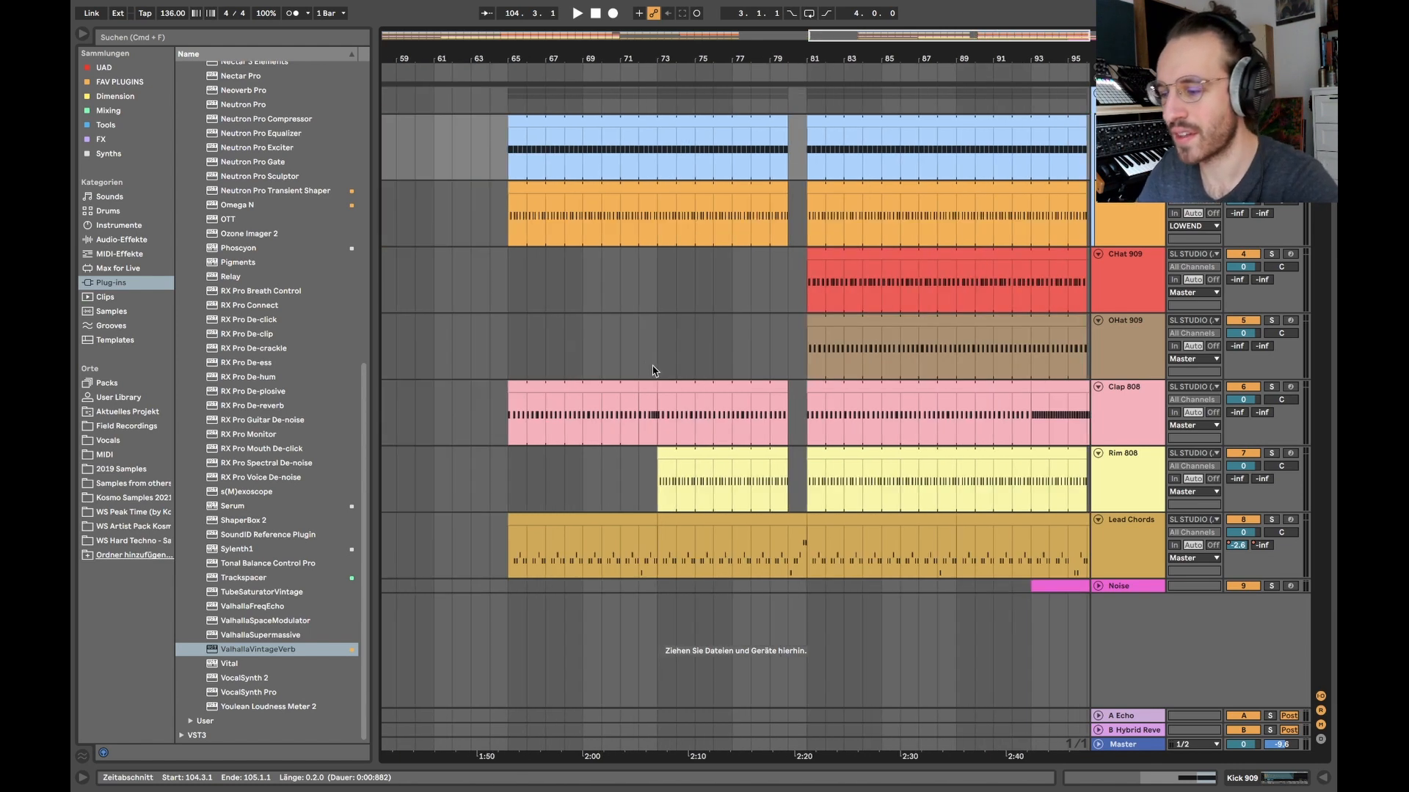
scroll(643, 422, "up", 3)
left_click(670, 400)
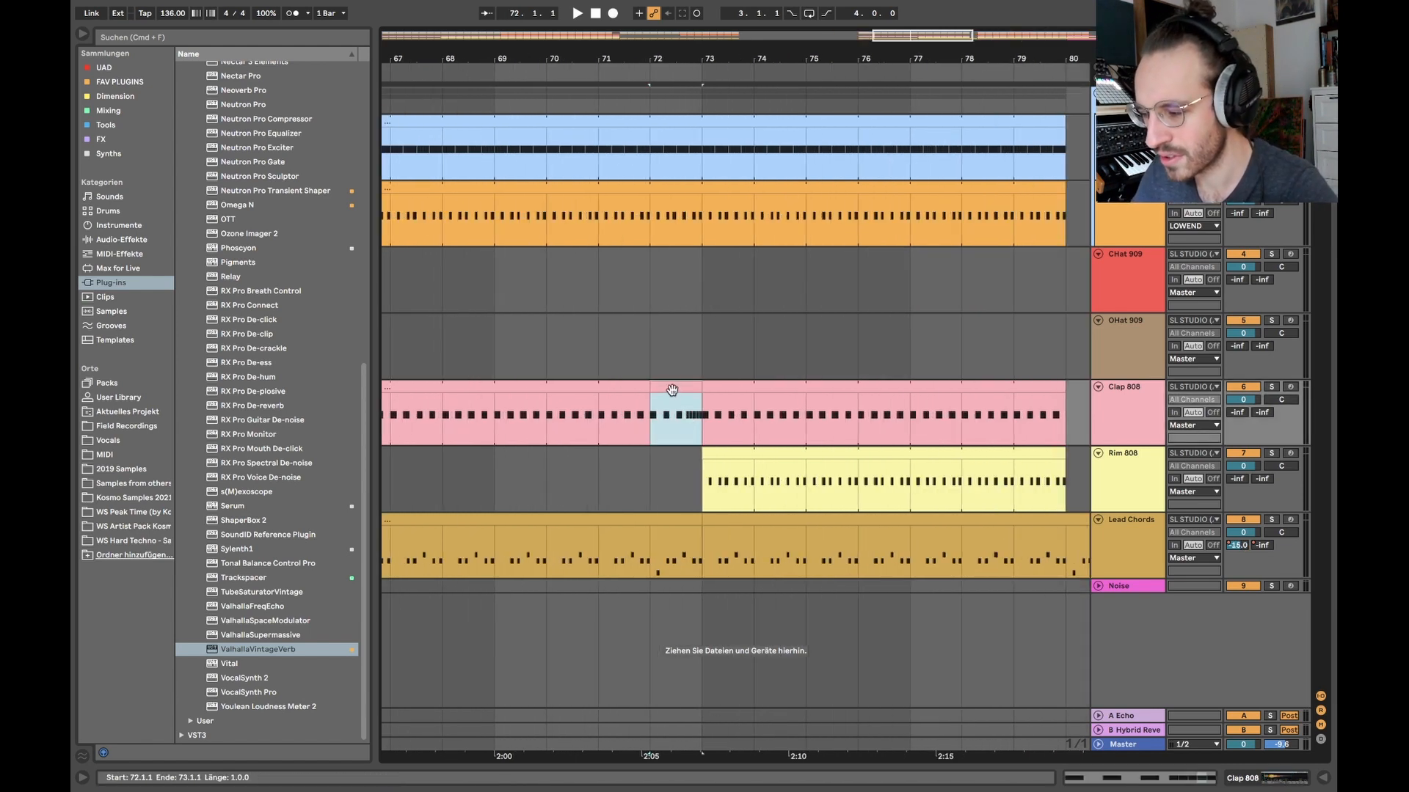
double_click(670, 396)
mouse_move(447, 541)
left_mouse_down()
mouse_move(962, 651)
mouse_move(965, 667)
left_mouse_up()
left_click(482, 530)
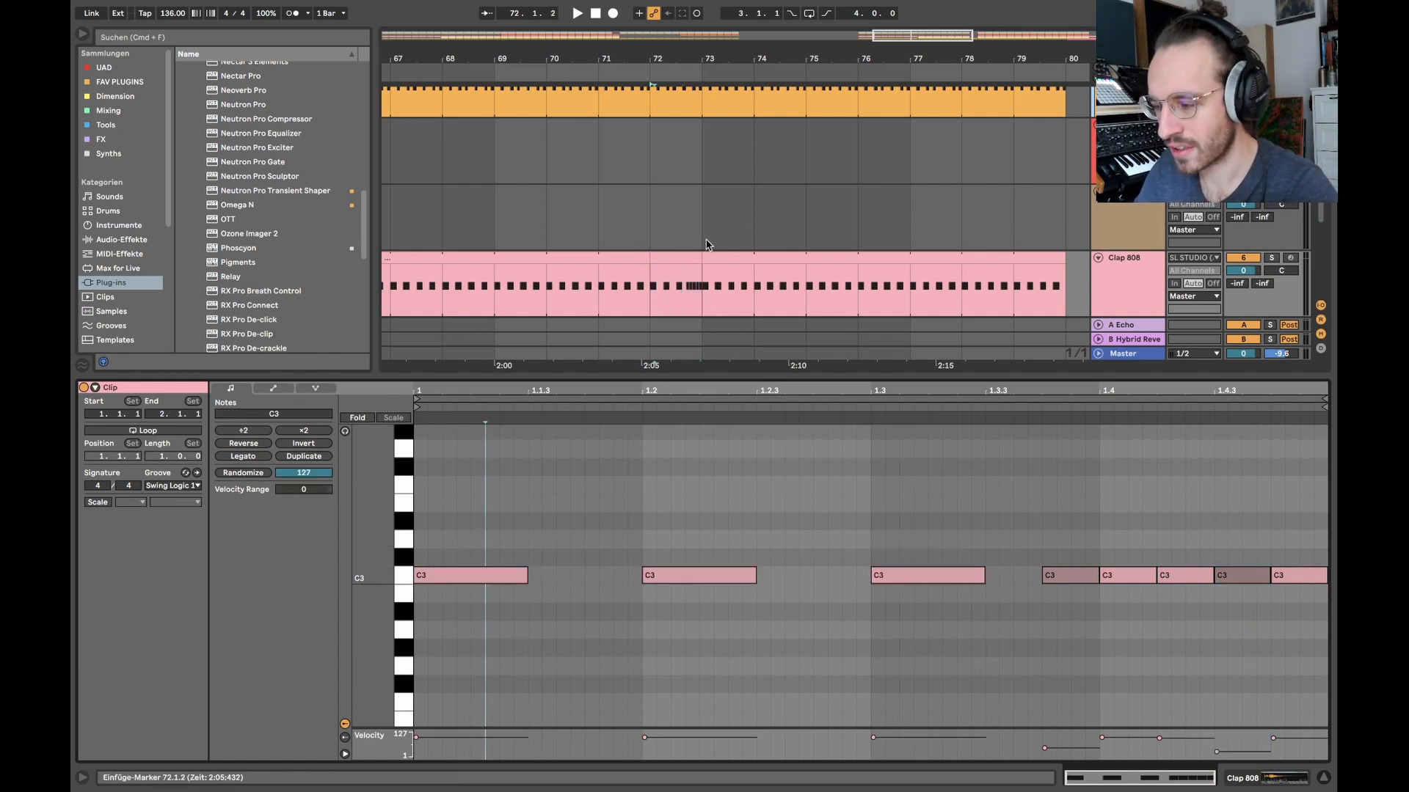
left_click(626, 257)
left_click(676, 257)
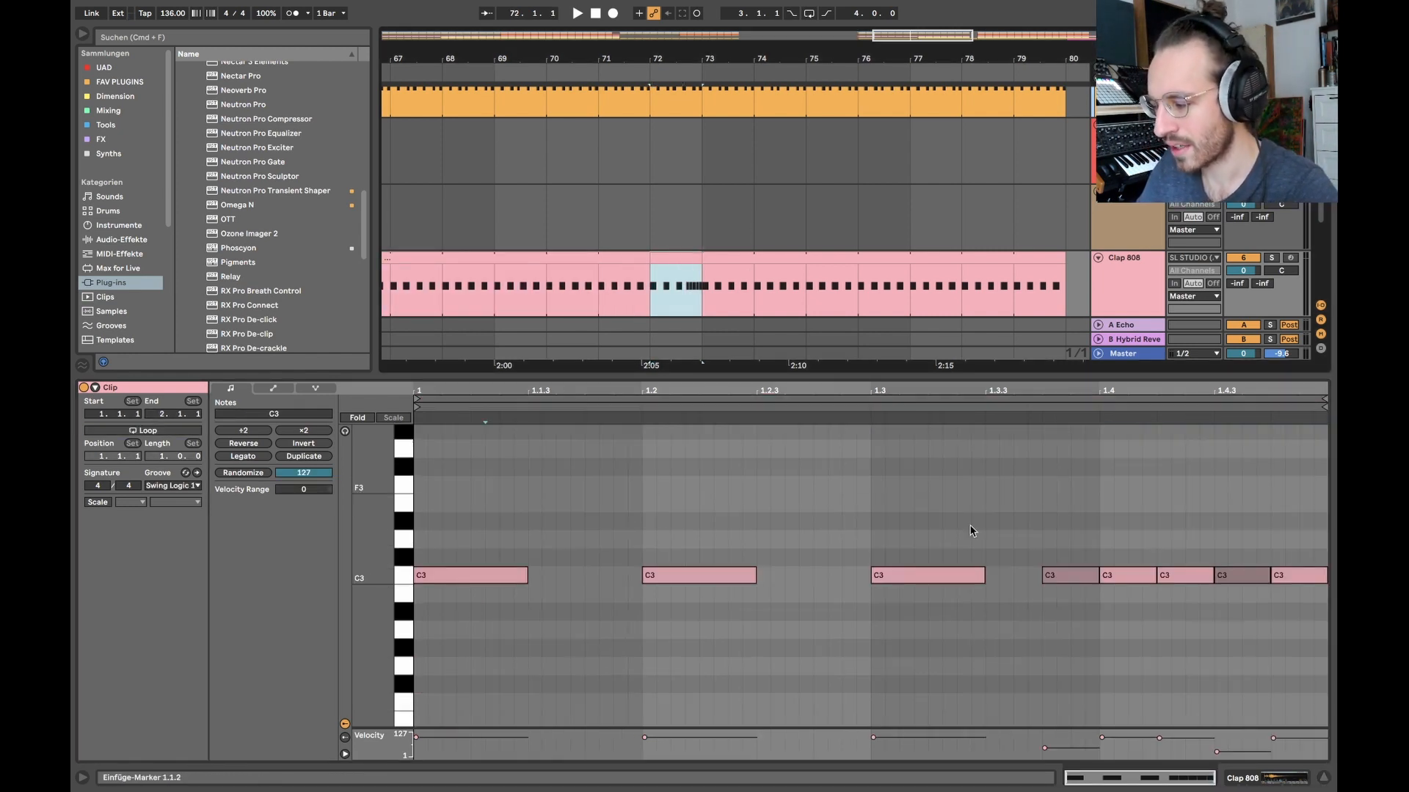
left_click_drag(1052, 528, 1325, 678)
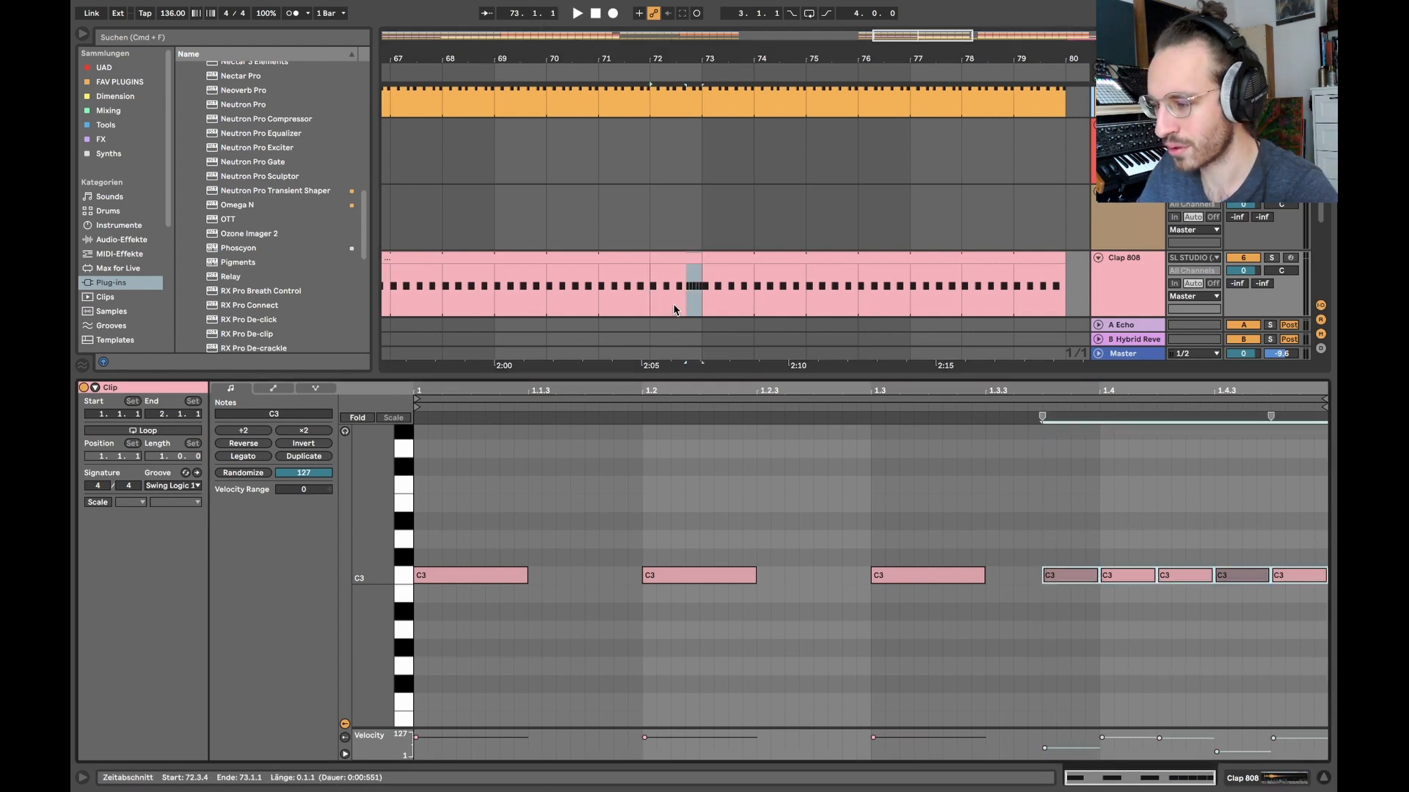
- Play the soloed Clap 808 track from bar 72 to hear the fill, and close the note editor
left_click(653, 292)
key("space")
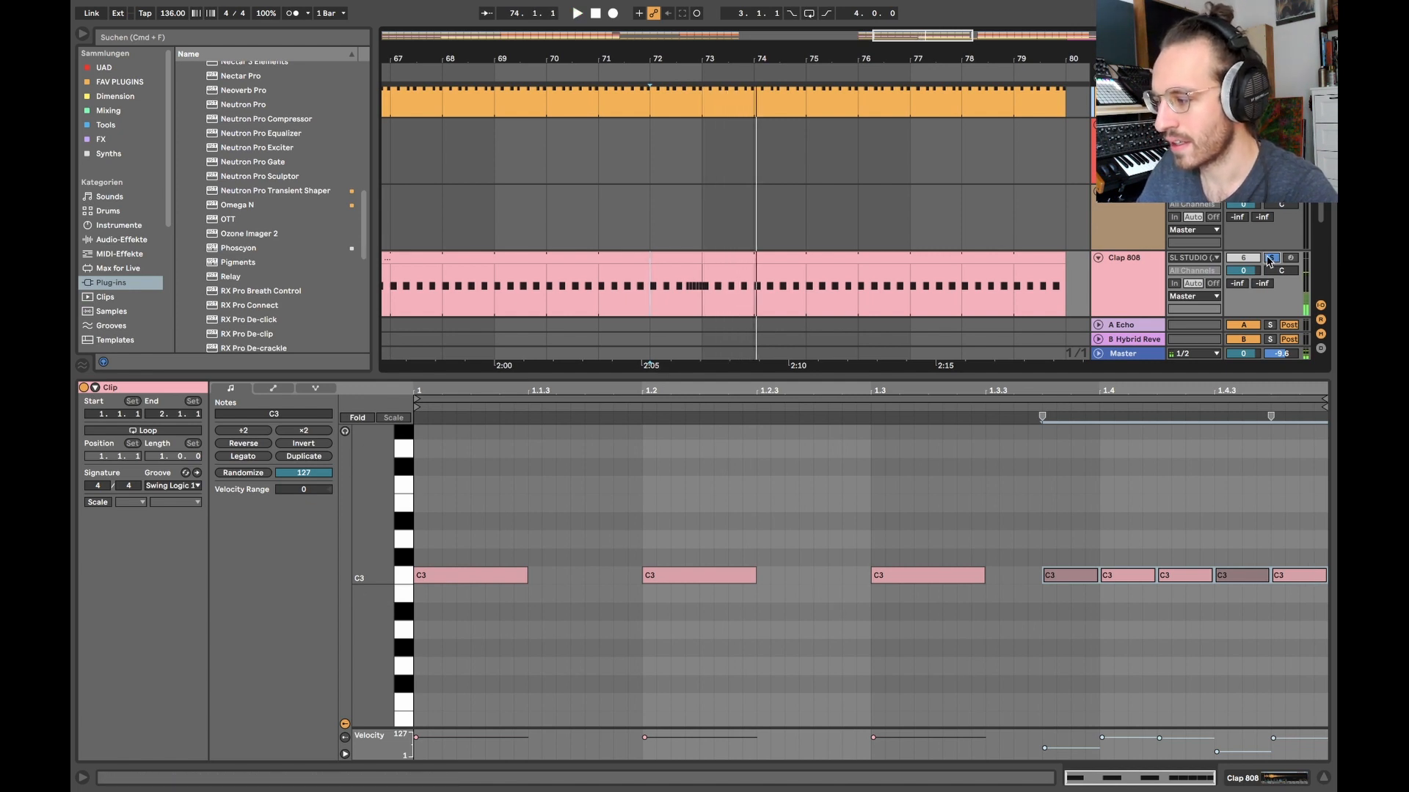
key("super+alt+l")
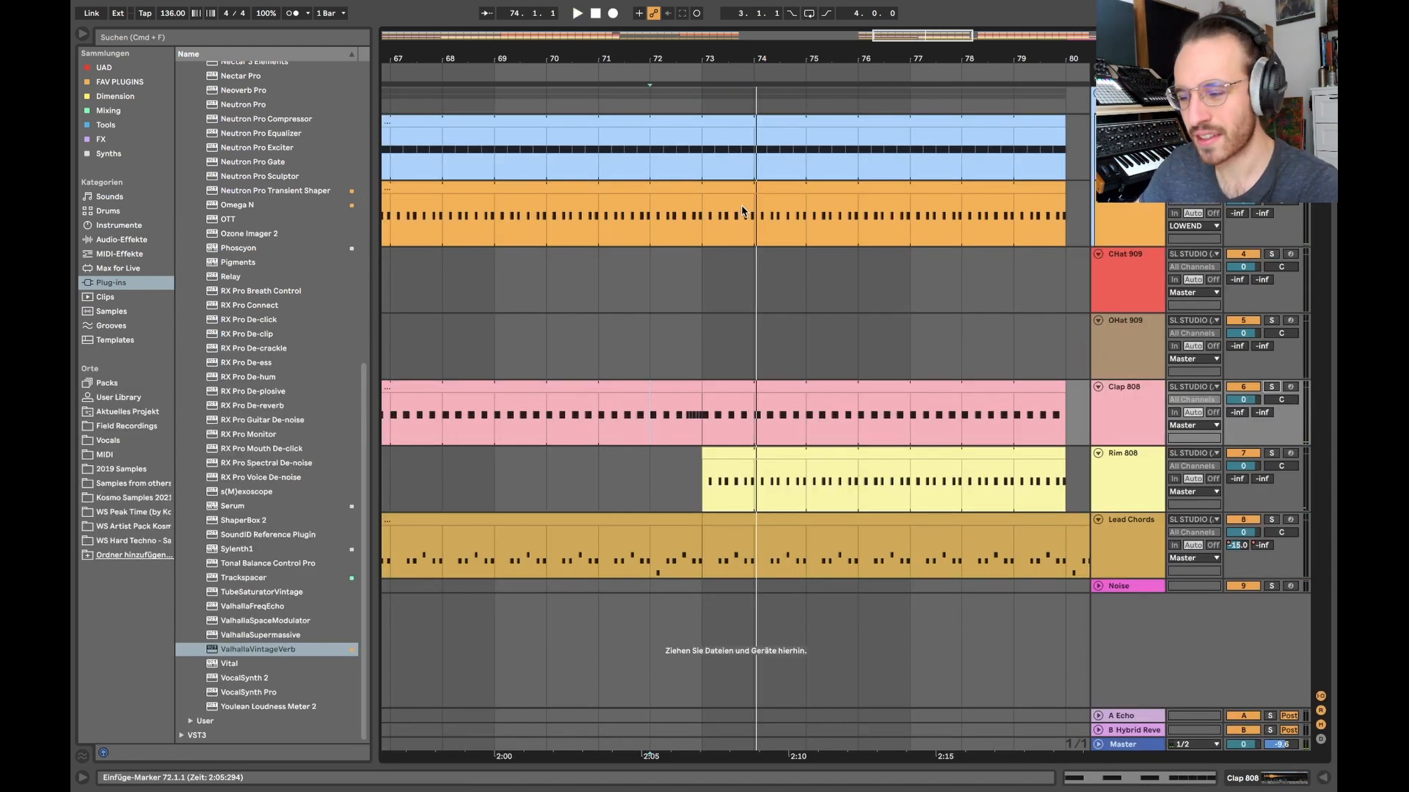
- Mark the eight bars of the Clap 808 track from bar 65 to 73
scroll(560, 364, "down", 5)
scroll(557, 371, "down", 2)
left_click_drag(552, 411, 754, 419)
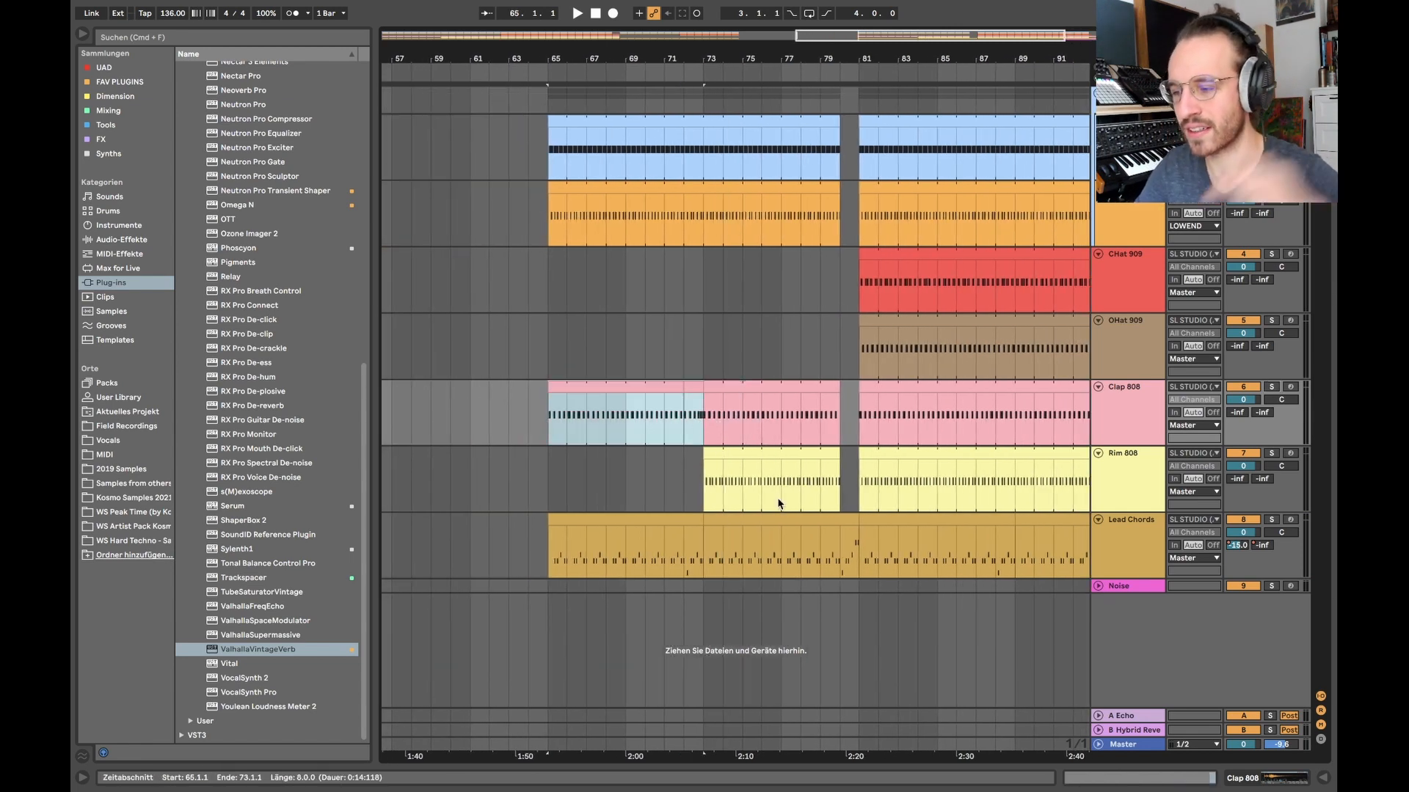
- Play the arrangement briefly from bar 73, where the Rim 808 track enters
left_click(710, 481)
key("space")
key("space")
key("s")
scroll(591, 363, "left", 1)
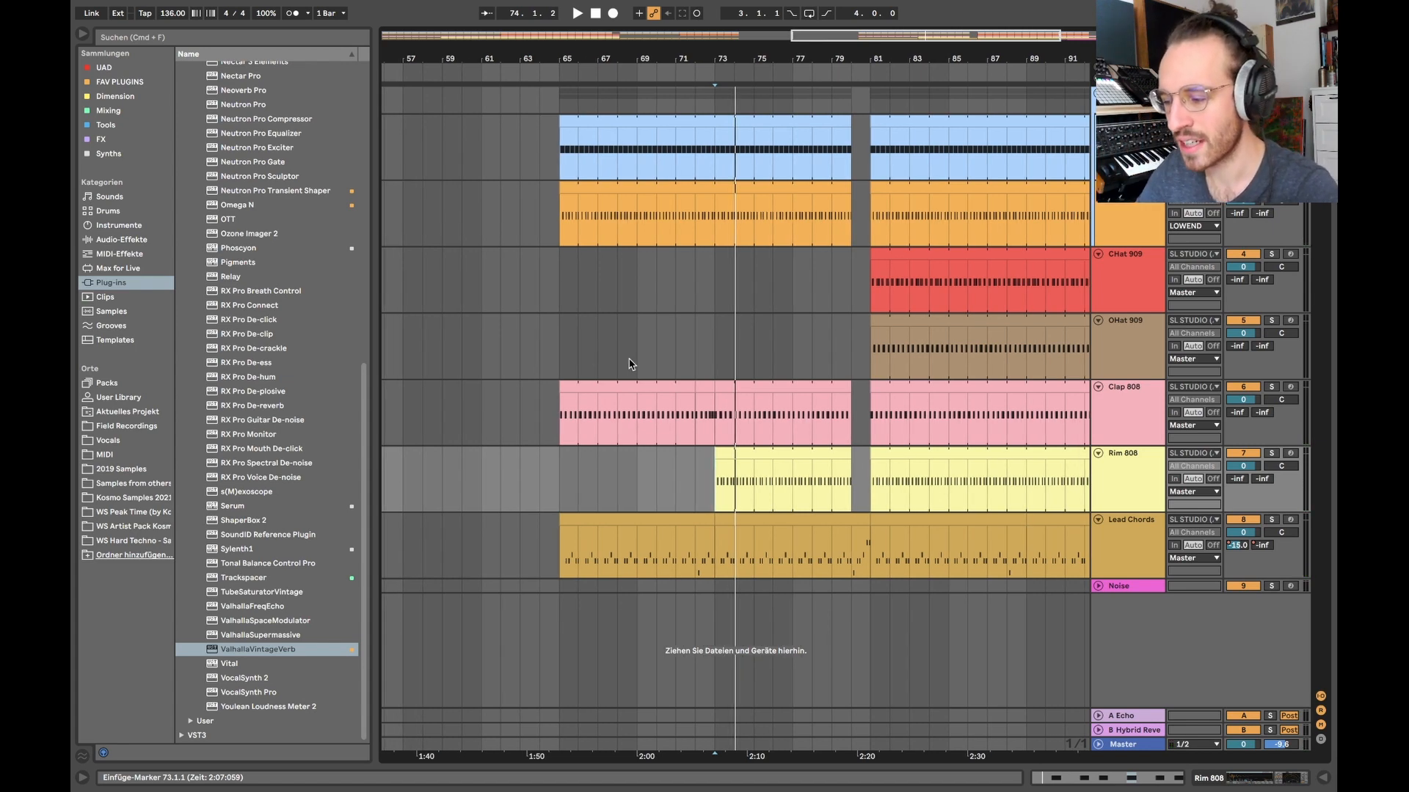
- Mark the first eight bars of the Rim 808 track in the plain first version, from bar 9 to 17
scroll(629, 363, "left", 15)
left_click_drag(532, 499, 685, 493)
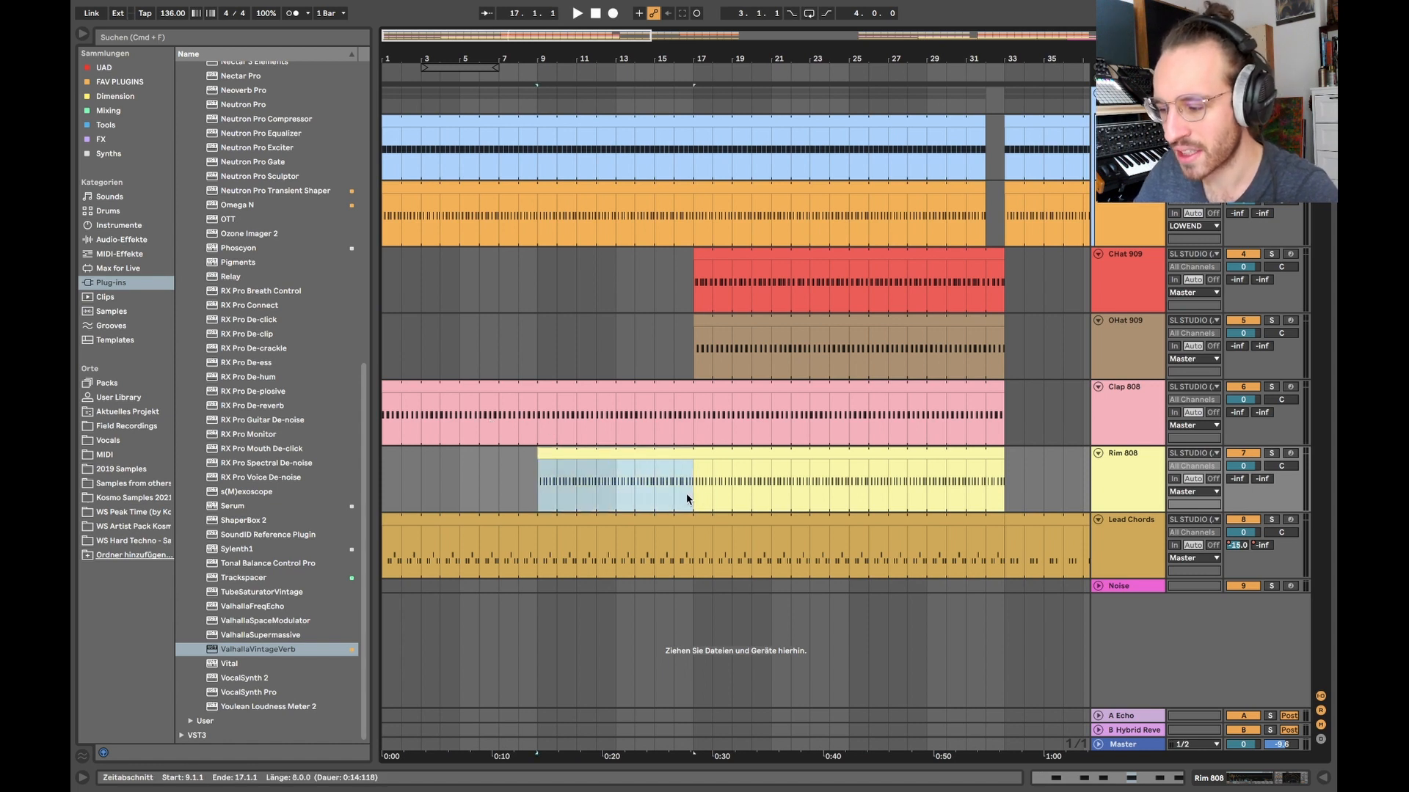
left_click(517, 479)
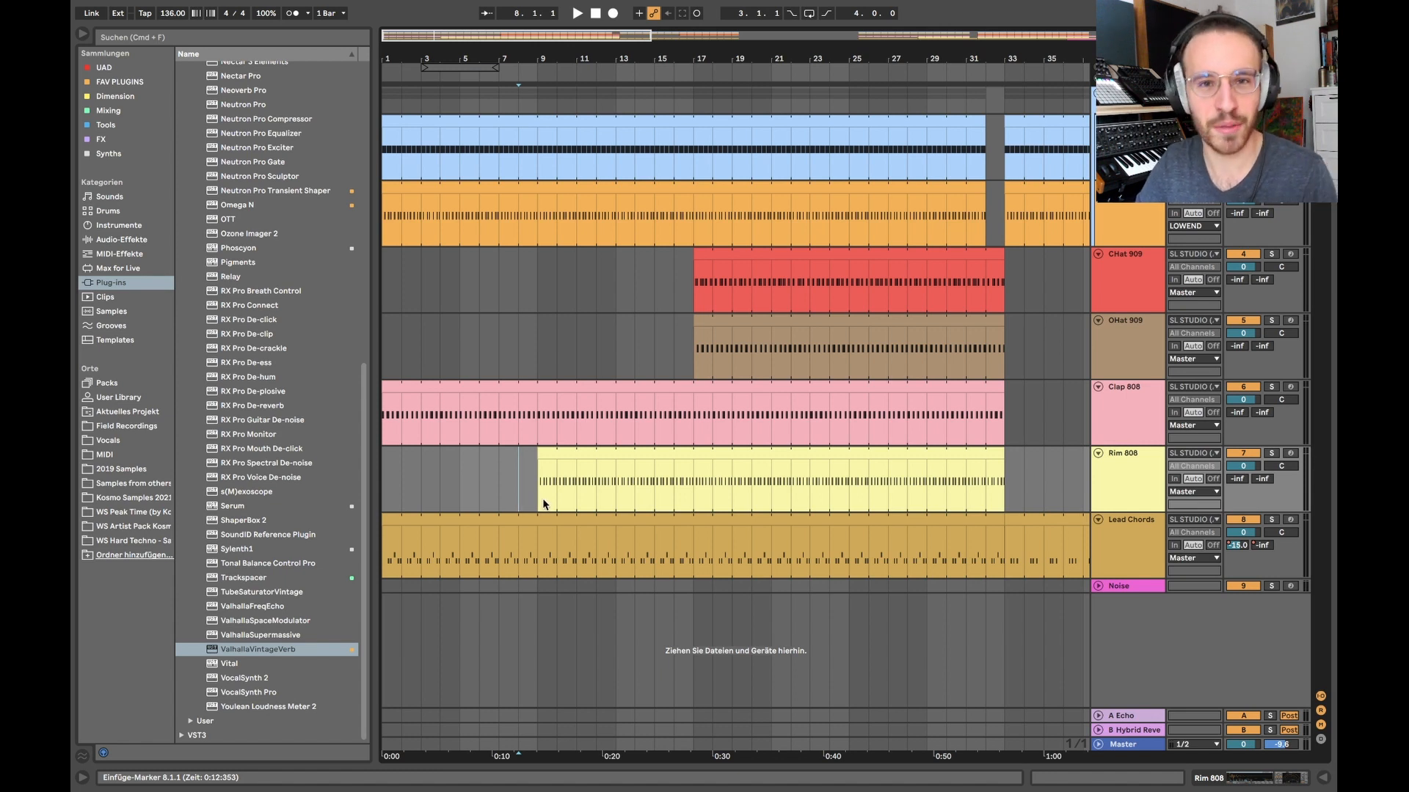
left_click(537, 481)
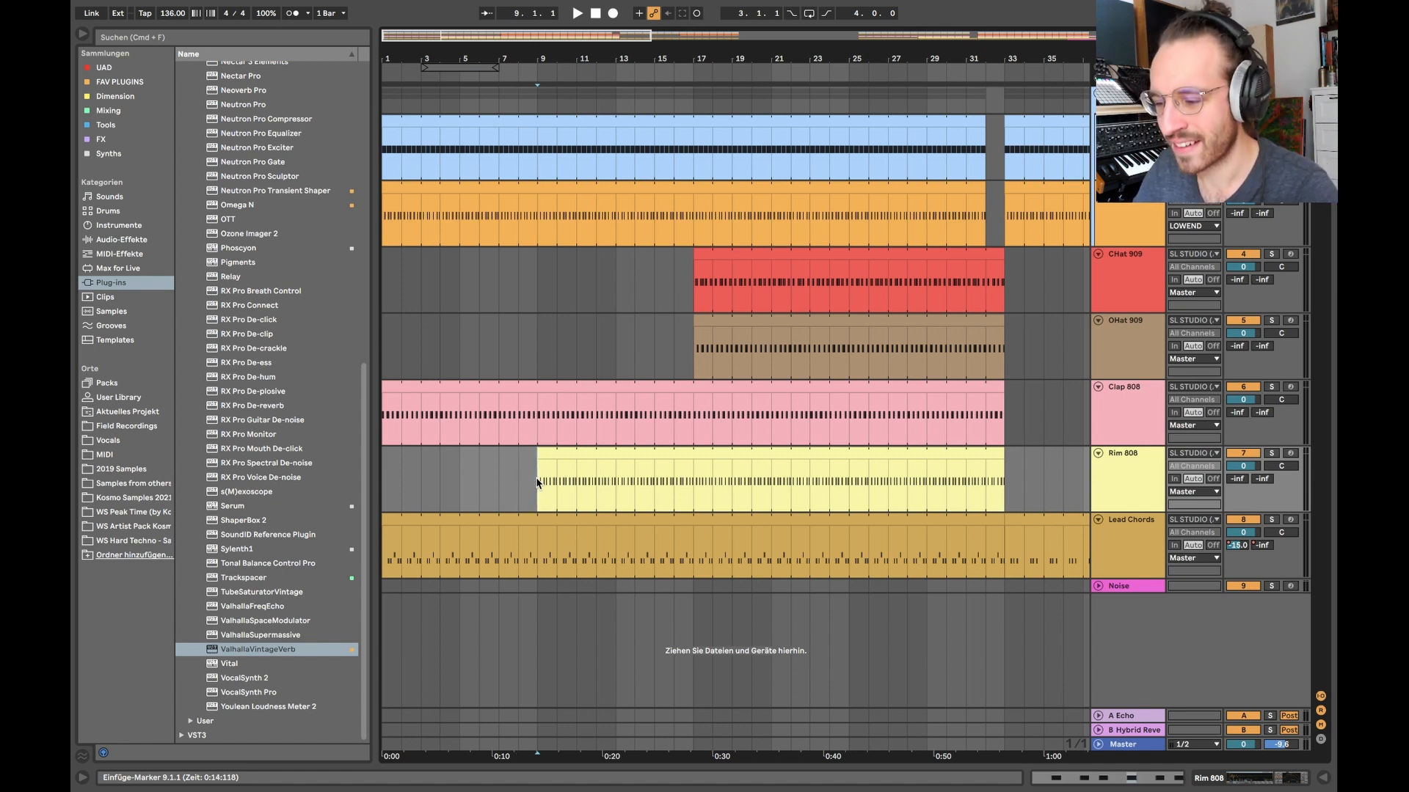
left_click_drag(536, 481, 697, 481)
- Mark the one-bar Clap 808 fill from bar 72 to 73 in the developed version
scroll(700, 483, "right", 10)
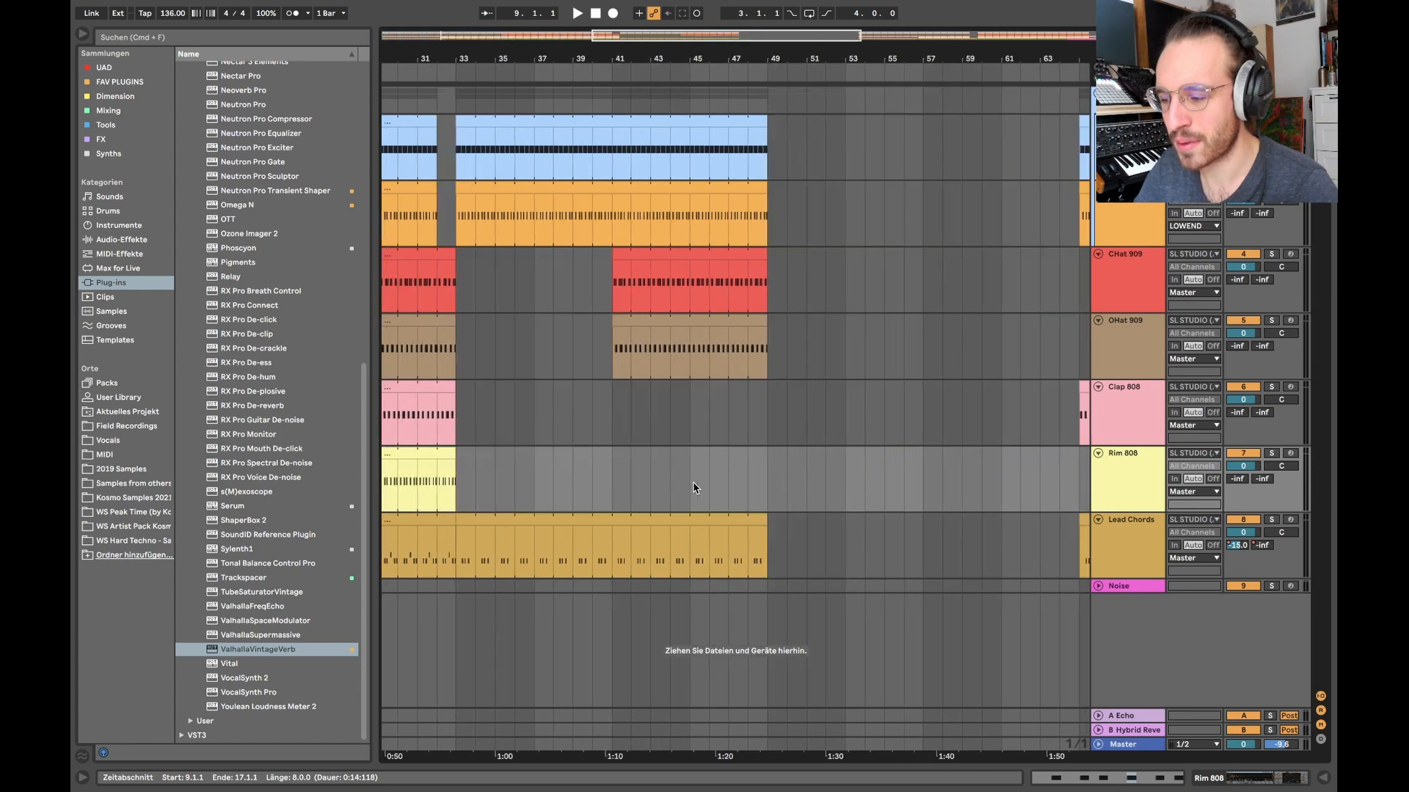
left_click_drag(604, 416, 628, 417)
scroll(628, 417, "up", 3)
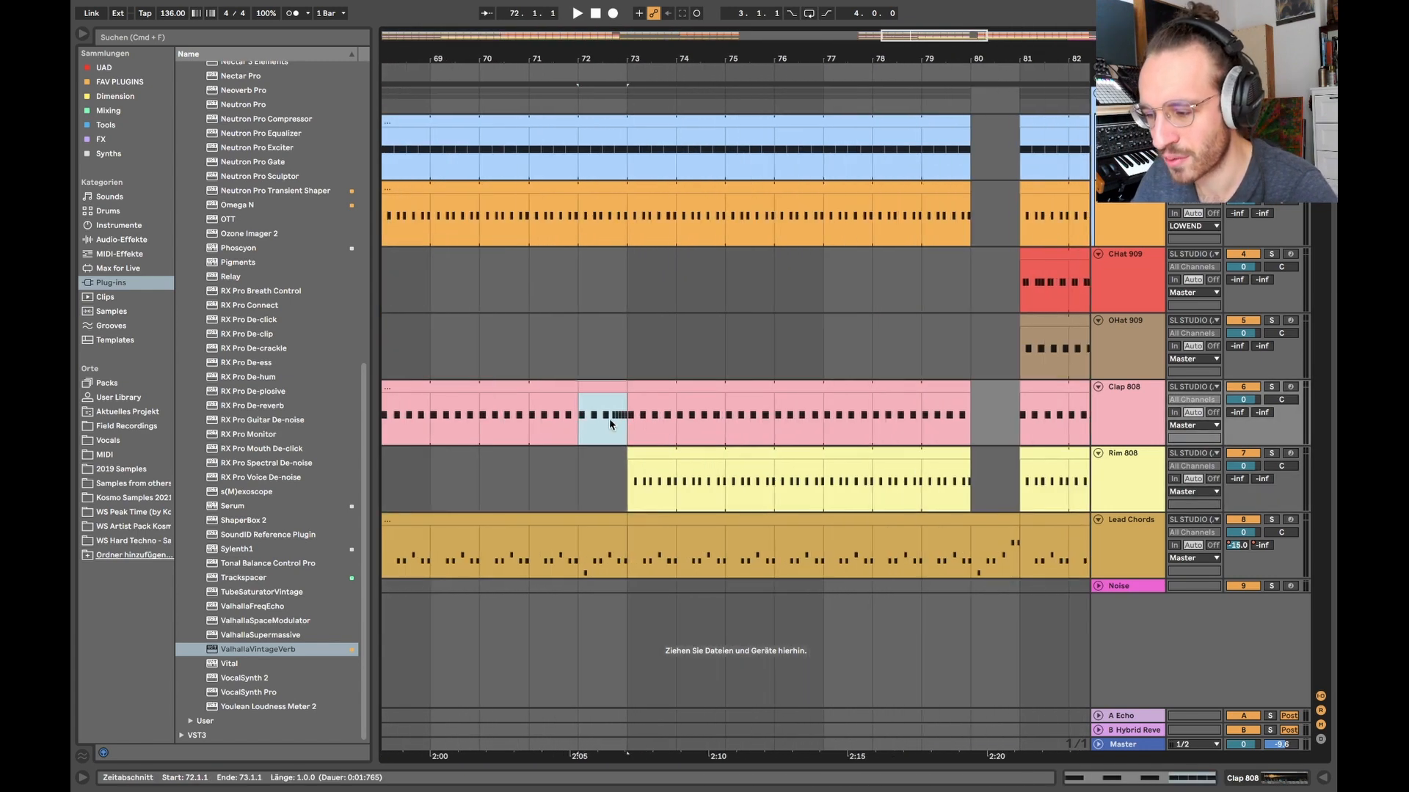
scroll(582, 478, "down", 3)
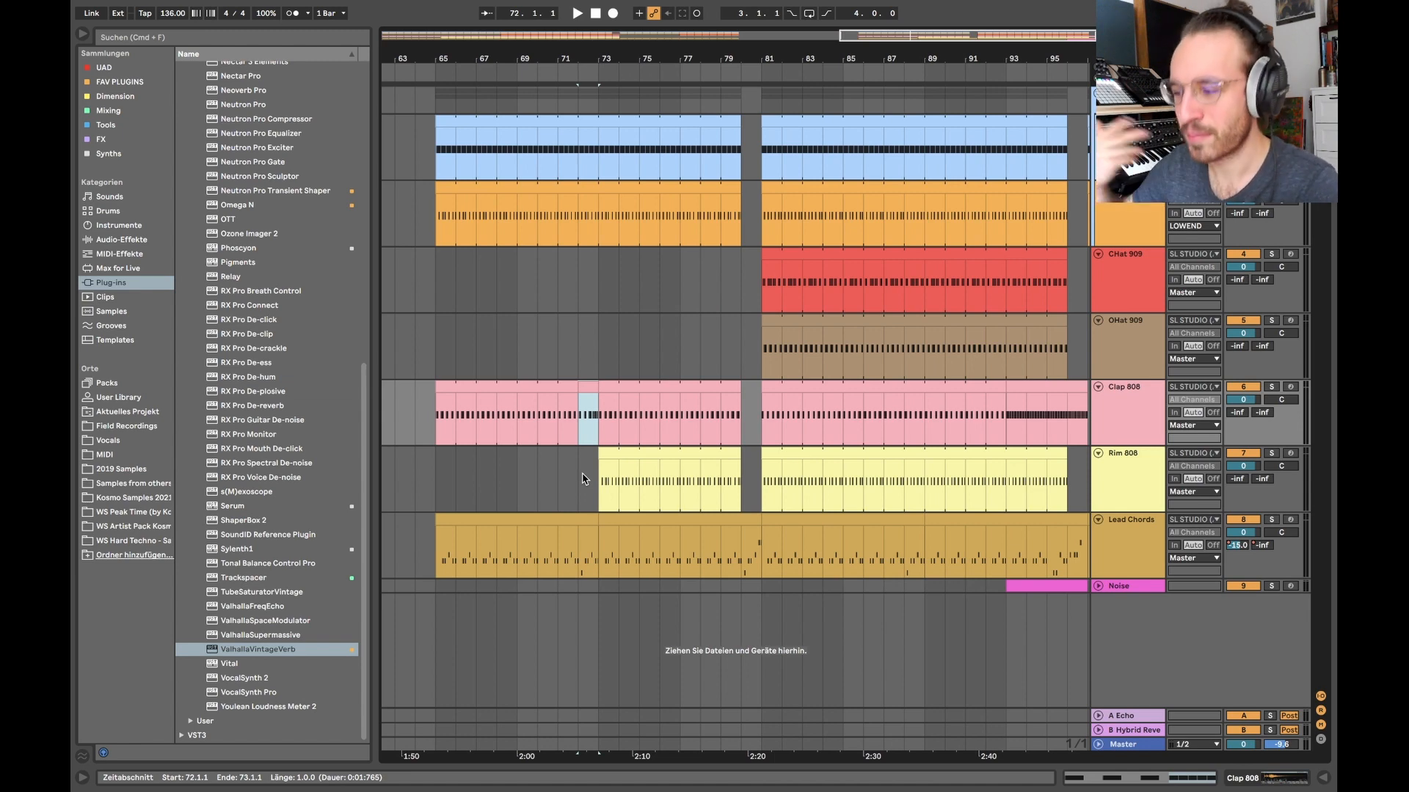
- Mark the four-bar Clap 808 build-up clip from bar 93 to 97
scroll(584, 478, "left", 2)
key("a")
scroll(633, 567, "down", 1)
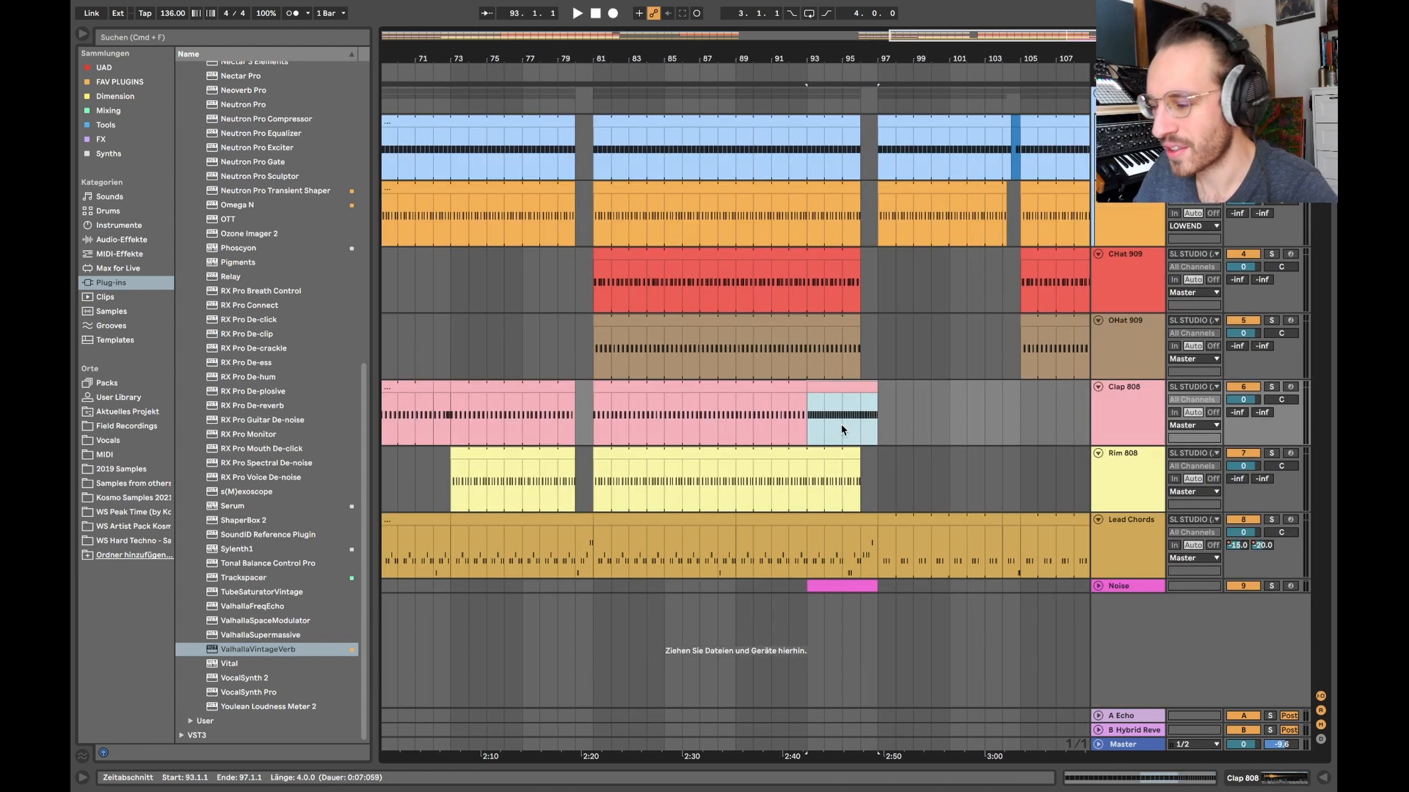
scroll(841, 427, "up", 2)
scroll(800, 425, "up", 3)
scroll(720, 416, "down", 4)
left_click_drag(736, 417, 826, 419)
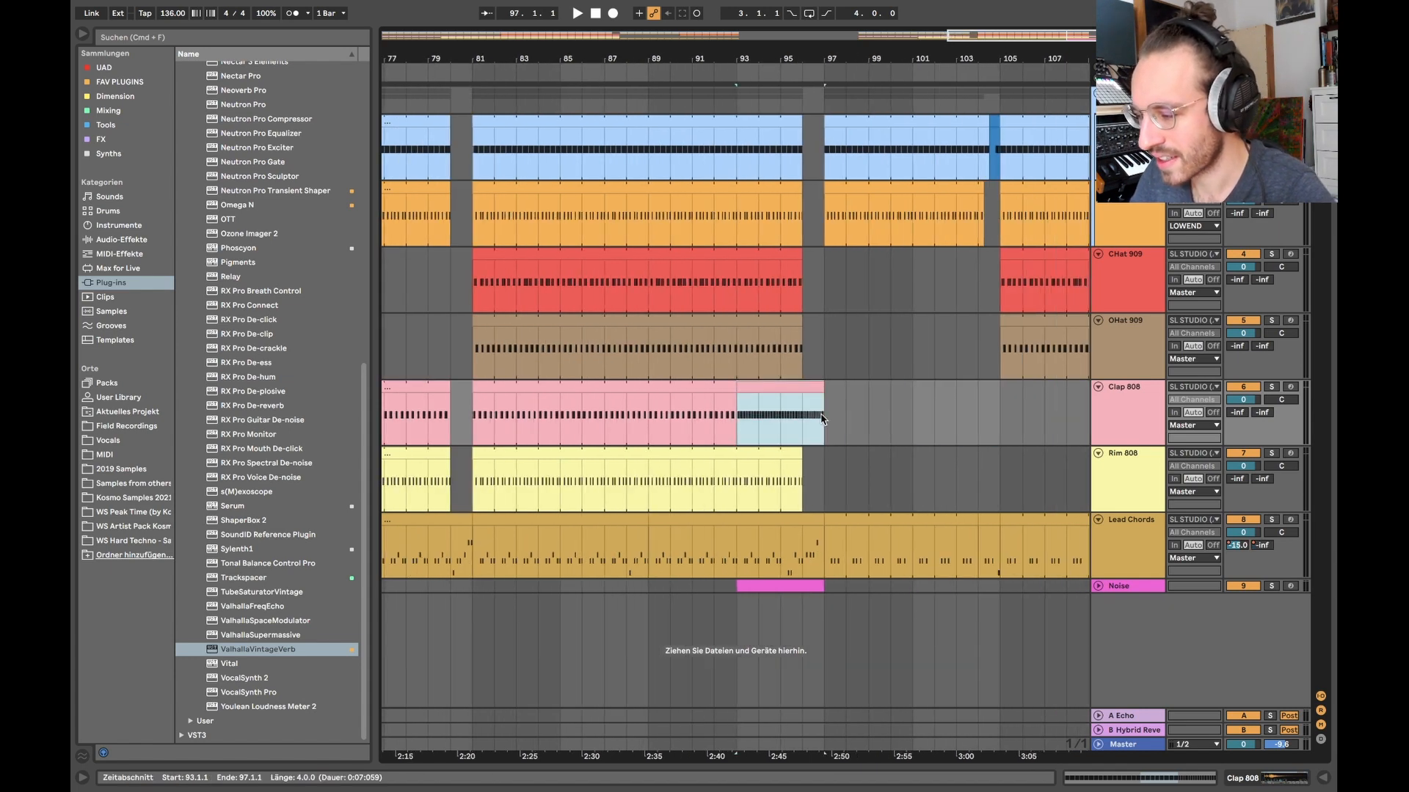
- Open the Clap 808 build-up clip in the note editor and select the notes of its first two bars, followed by those of bar 4
key("shift+Tab")
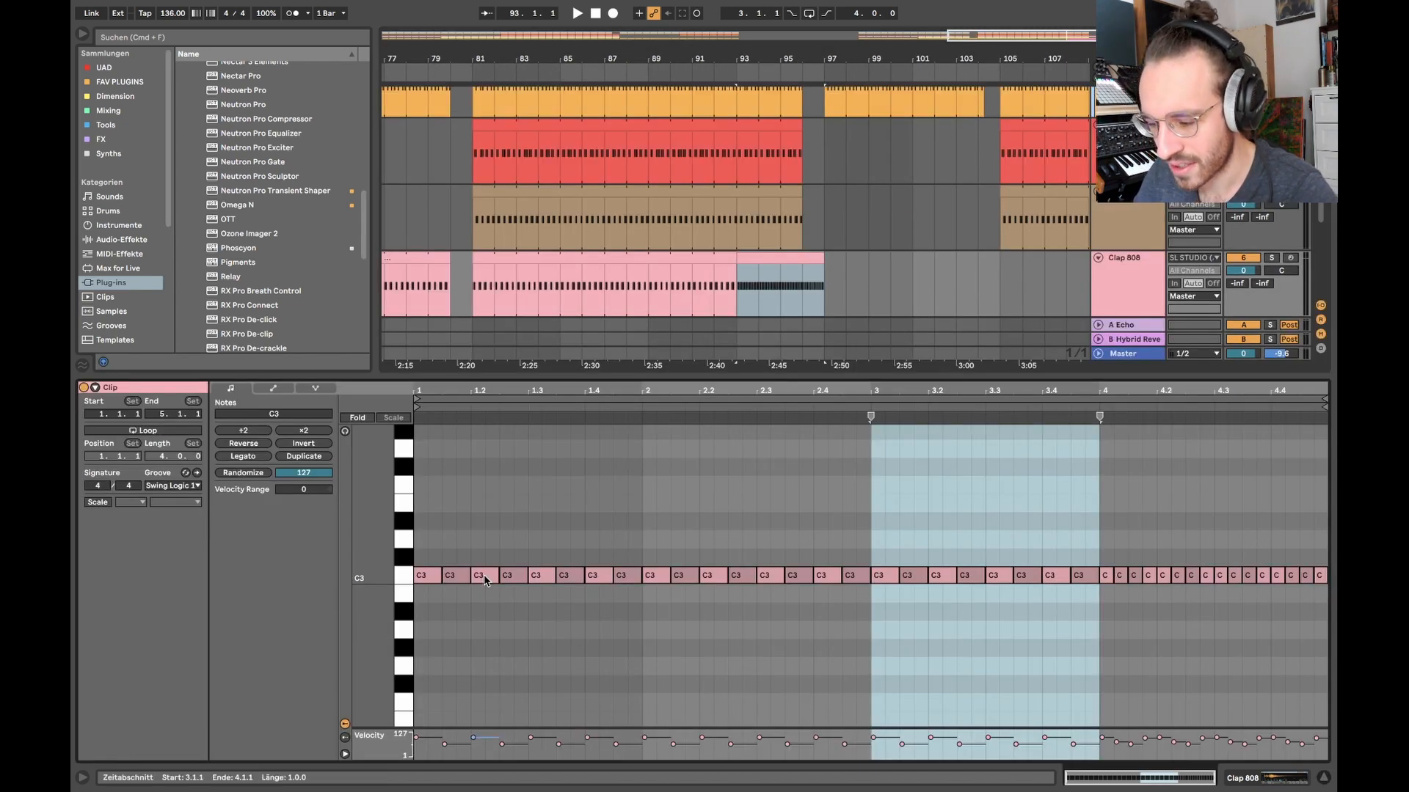
left_click_drag(438, 565, 848, 603)
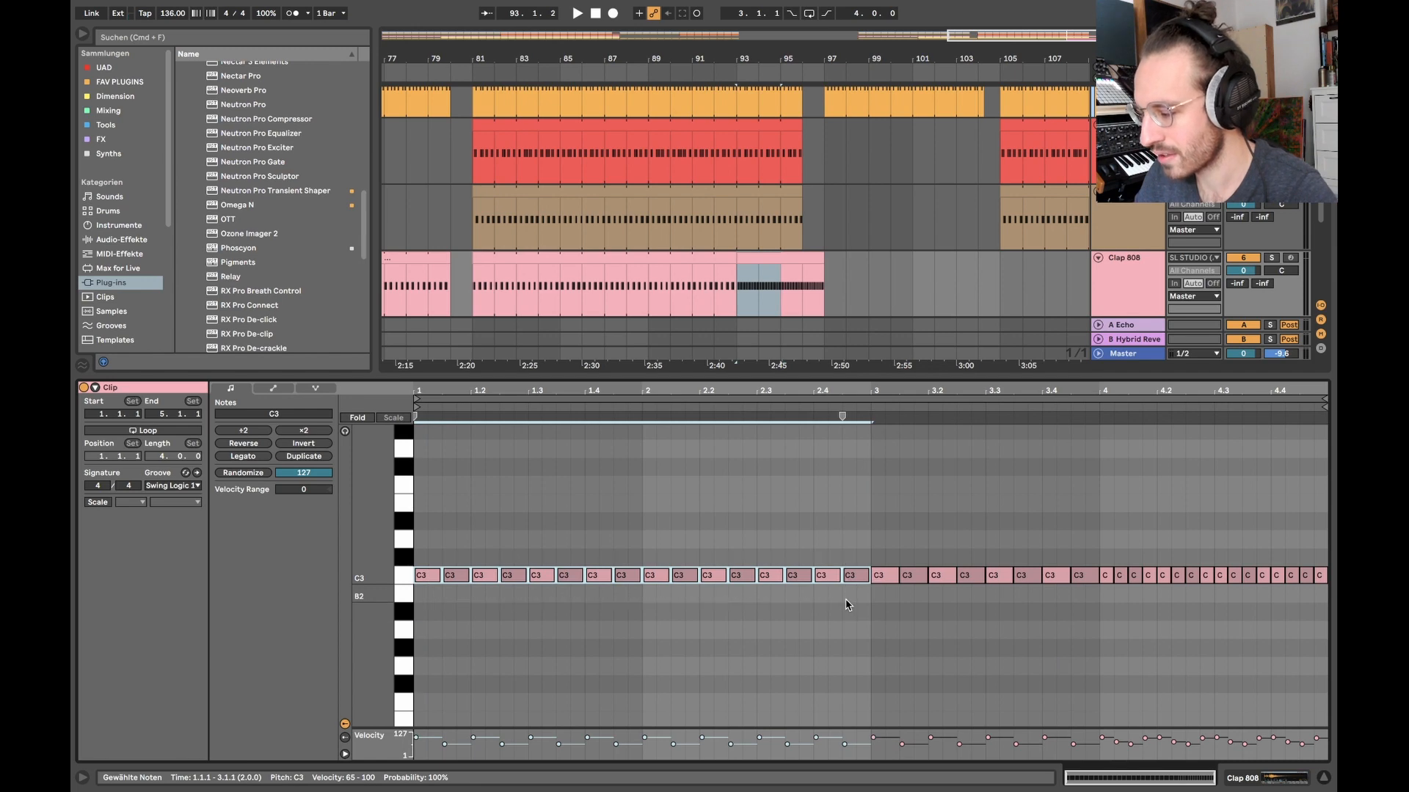
left_click_drag(1100, 560, 1331, 617)
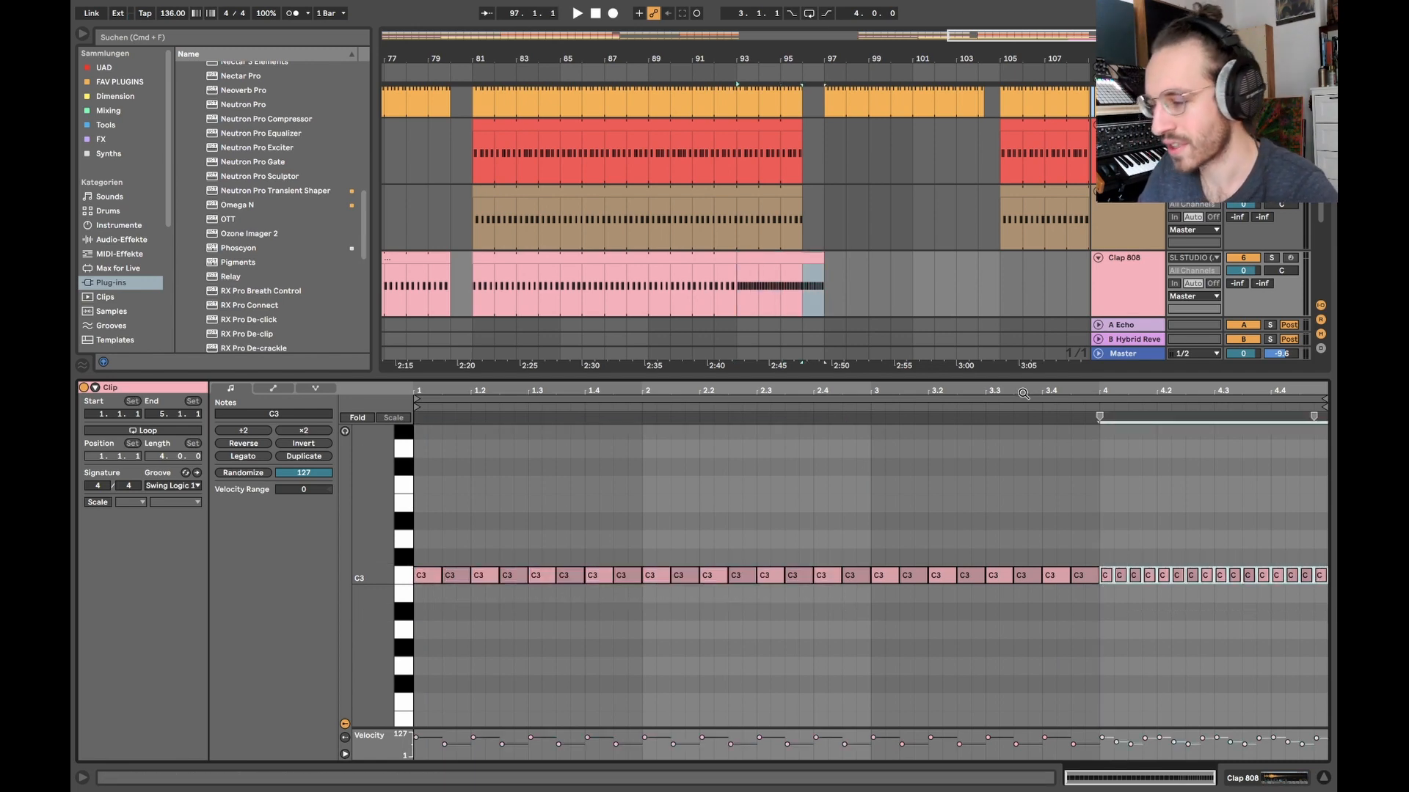
- Close the note editor and play the soloed Clap 808 track from bar 92 into the build-up
left_click(774, 253)
left_click(710, 286)
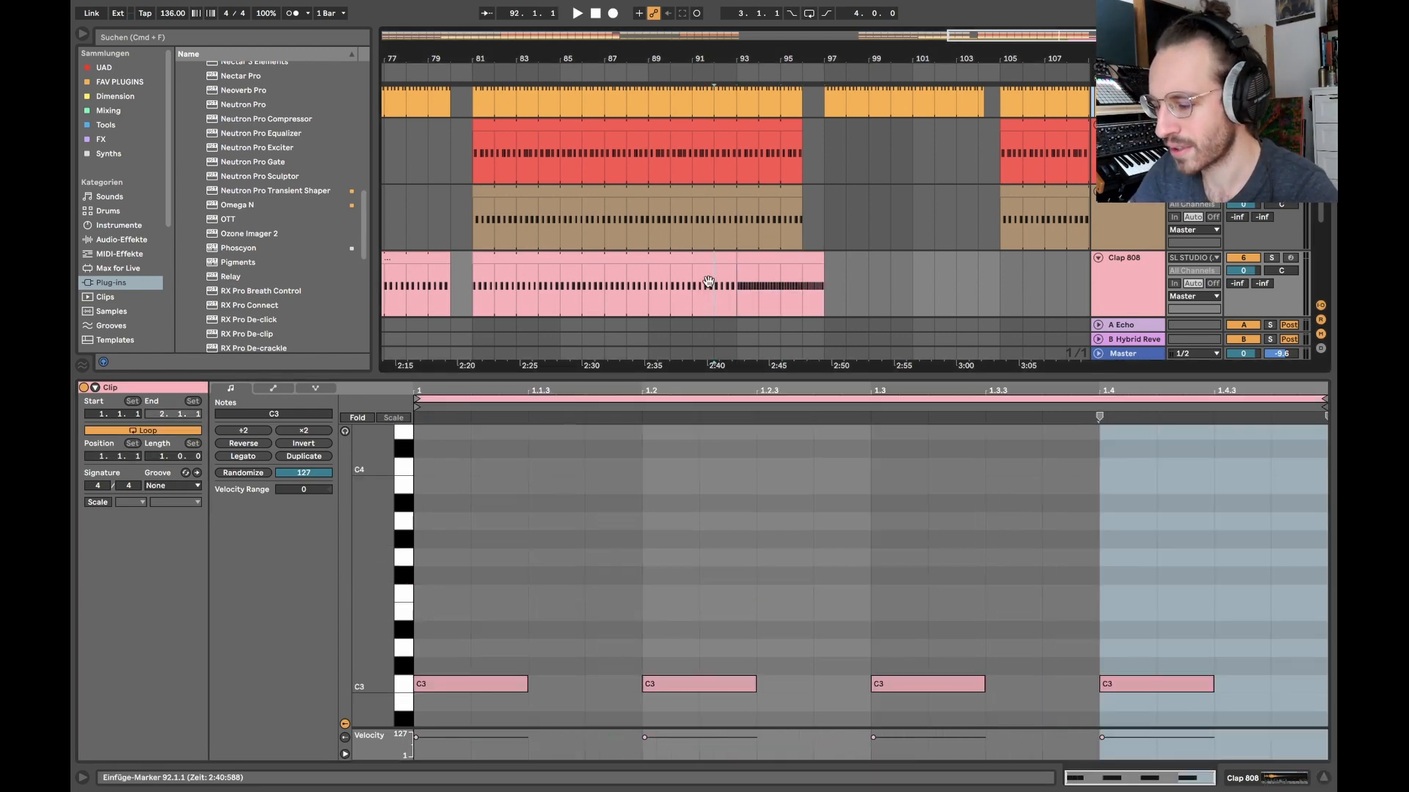
key("super+alt+l")
key("space")
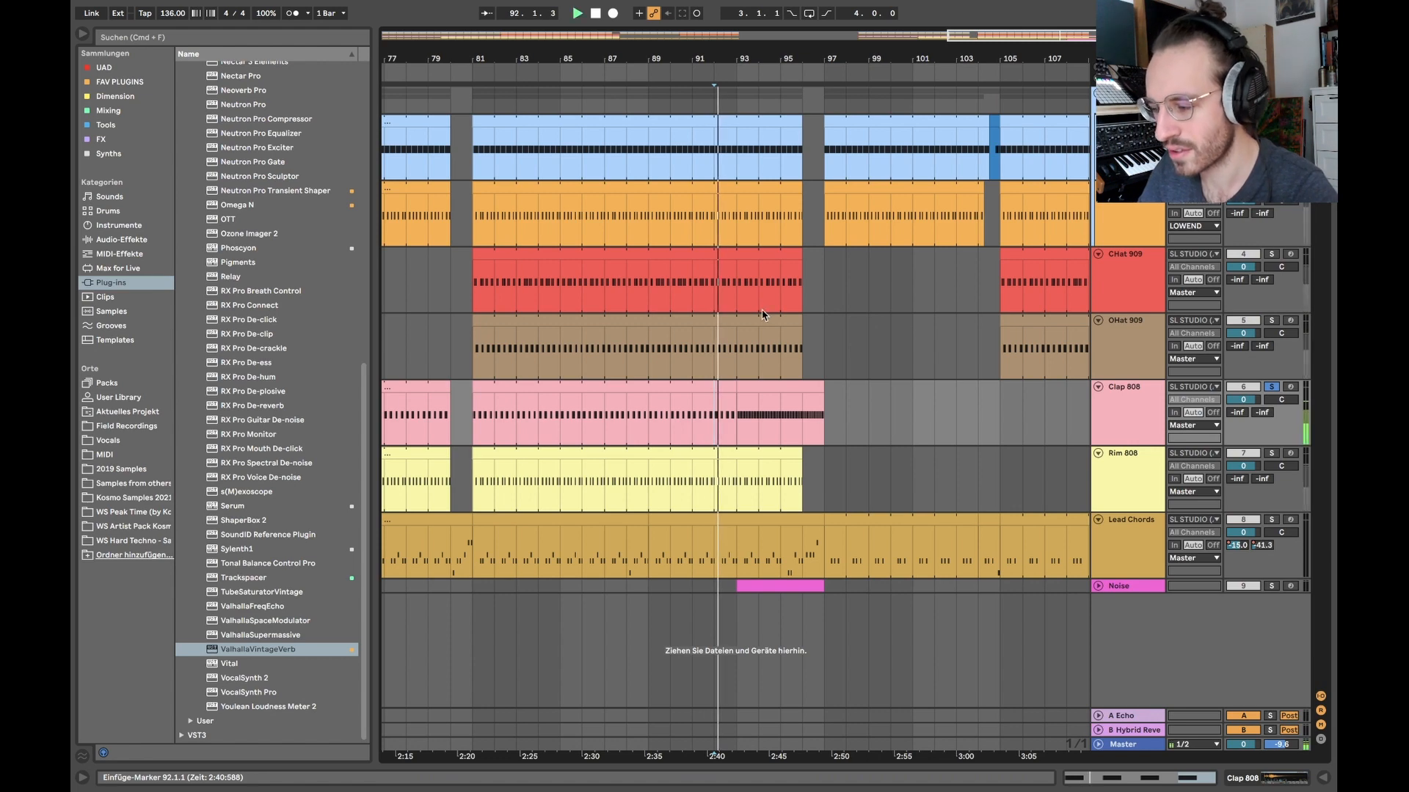
scroll(770, 337, "up", 3)
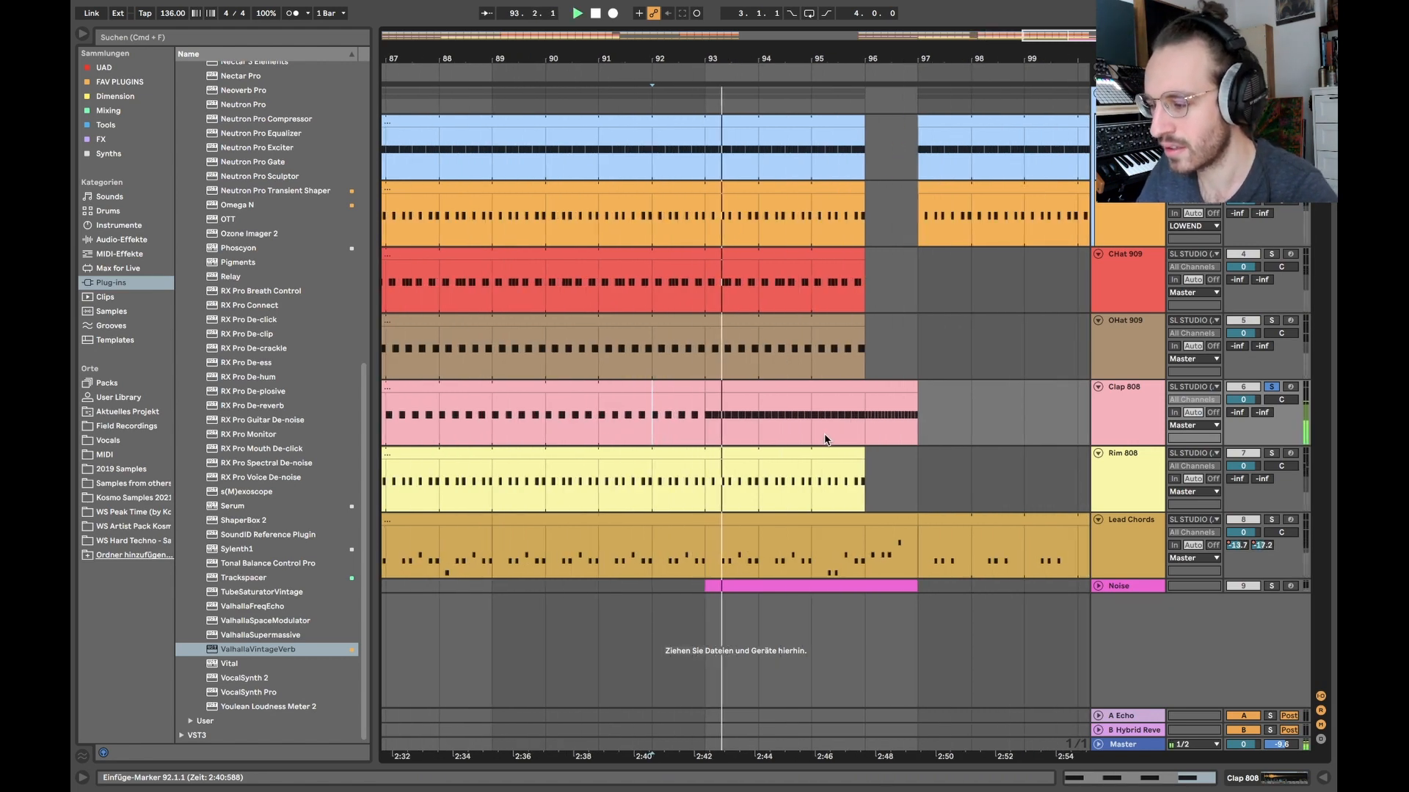
- Replay the soloed Clap 808 build-up from bar 95 with its clip open in the note editor, and return to the full unsoloed arrangement
left_click(814, 377)
double_click(814, 385)
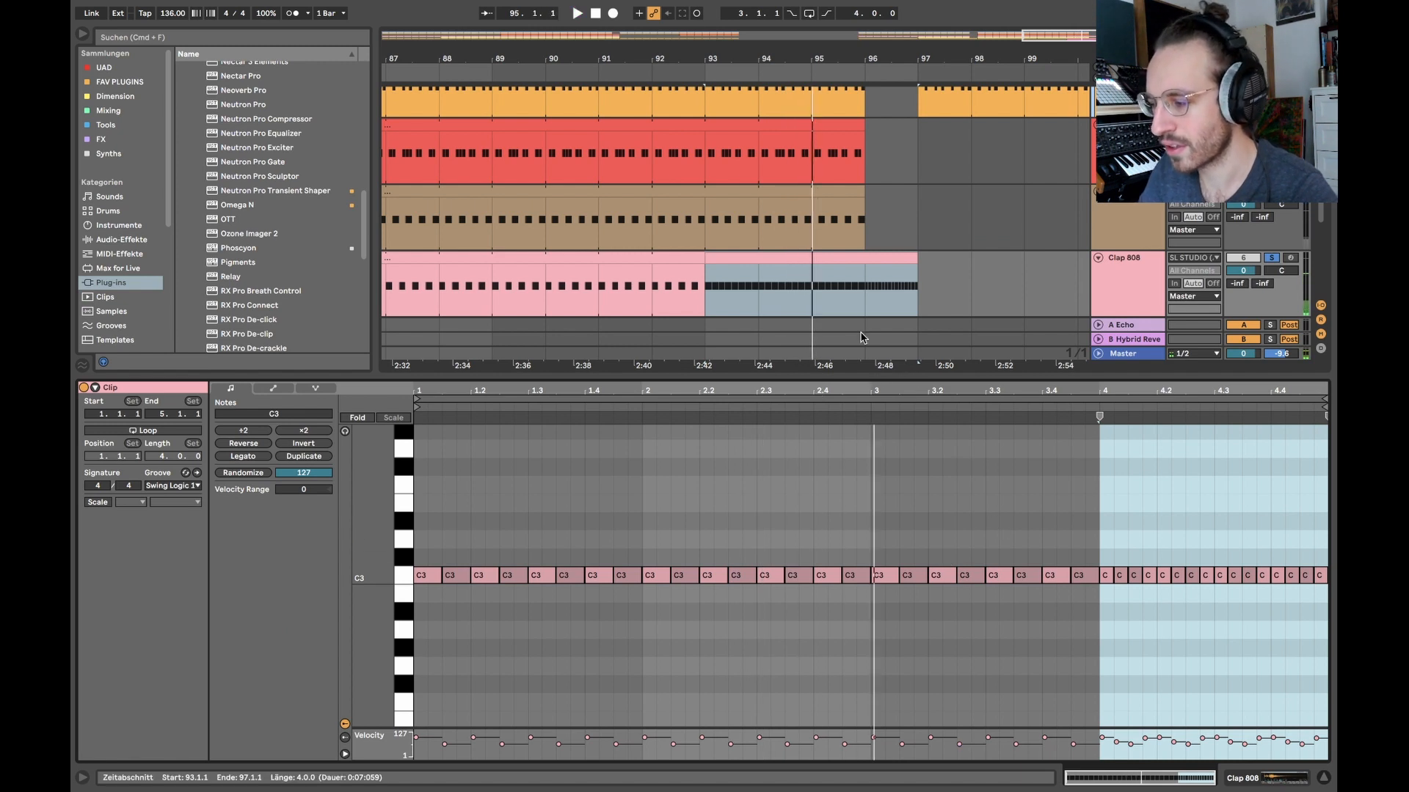
left_click(810, 288)
left_click(811, 288)
key("space")
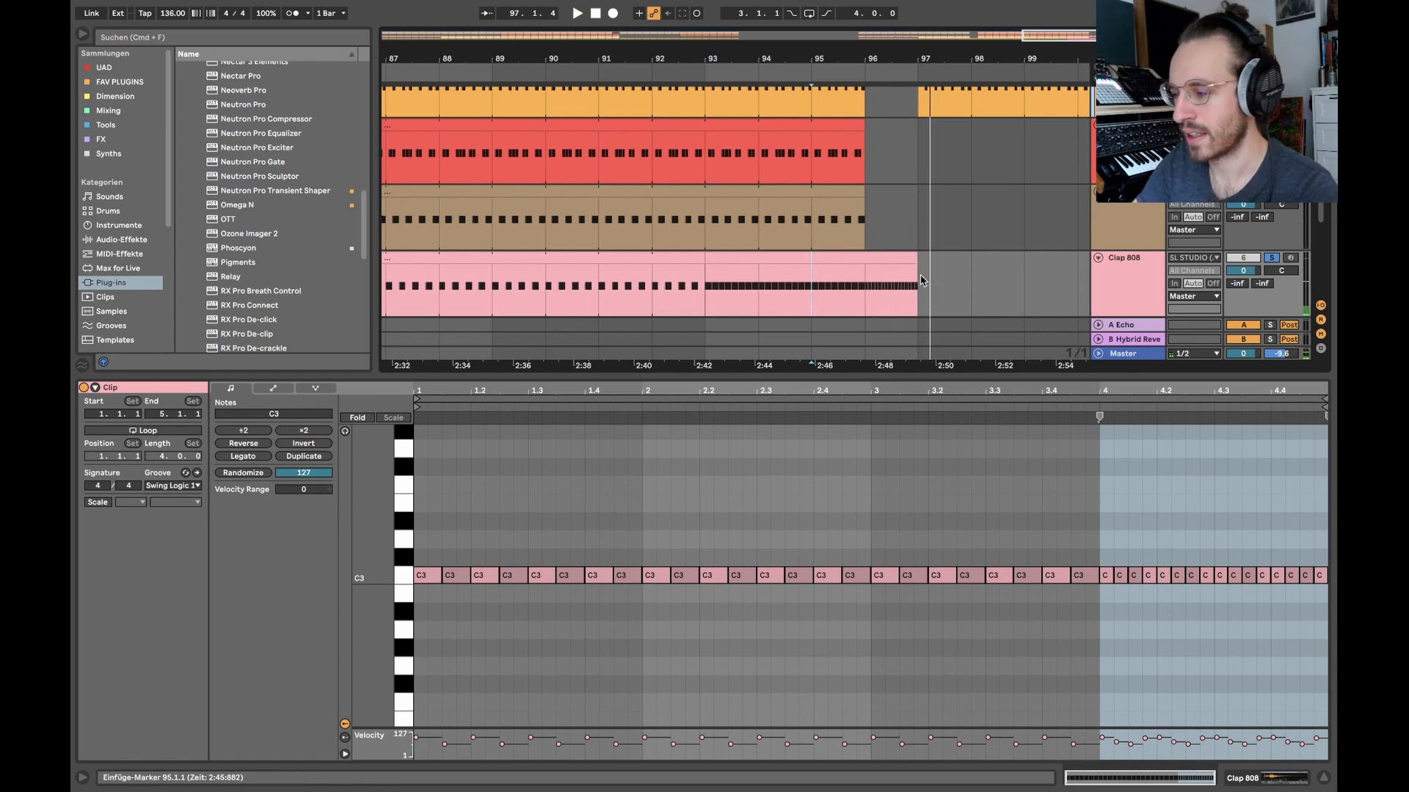
key("super+alt+l")
left_click(1271, 387)
scroll(671, 535, "down", 5)
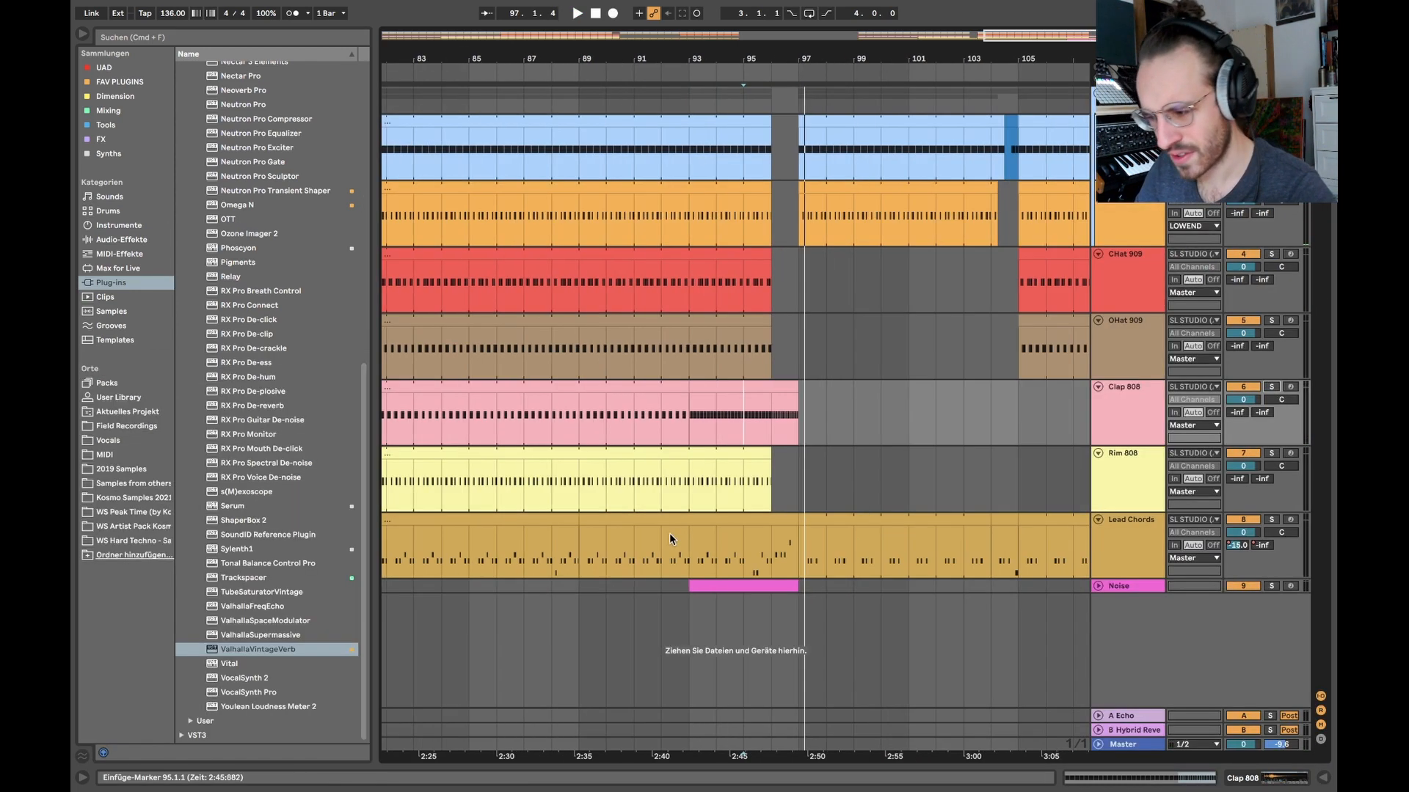
- Mark bars 28 to 30 of the plain first-version Clap 808 track and place the insert marker at bar 29
left_click(689, 430)
scroll(689, 425, "left", 15)
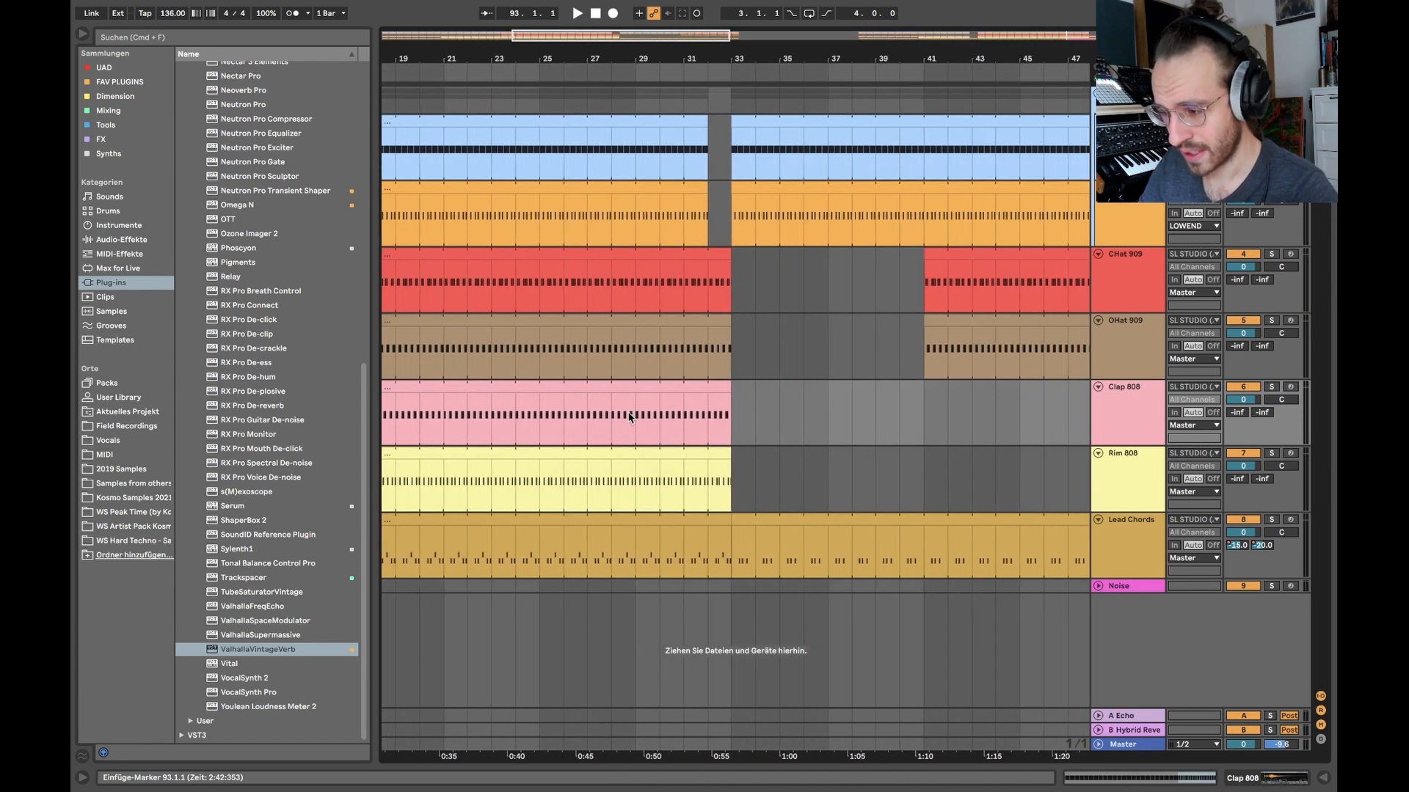
left_click_drag(629, 416, 744, 417)
left_click_drag(605, 414, 669, 417)
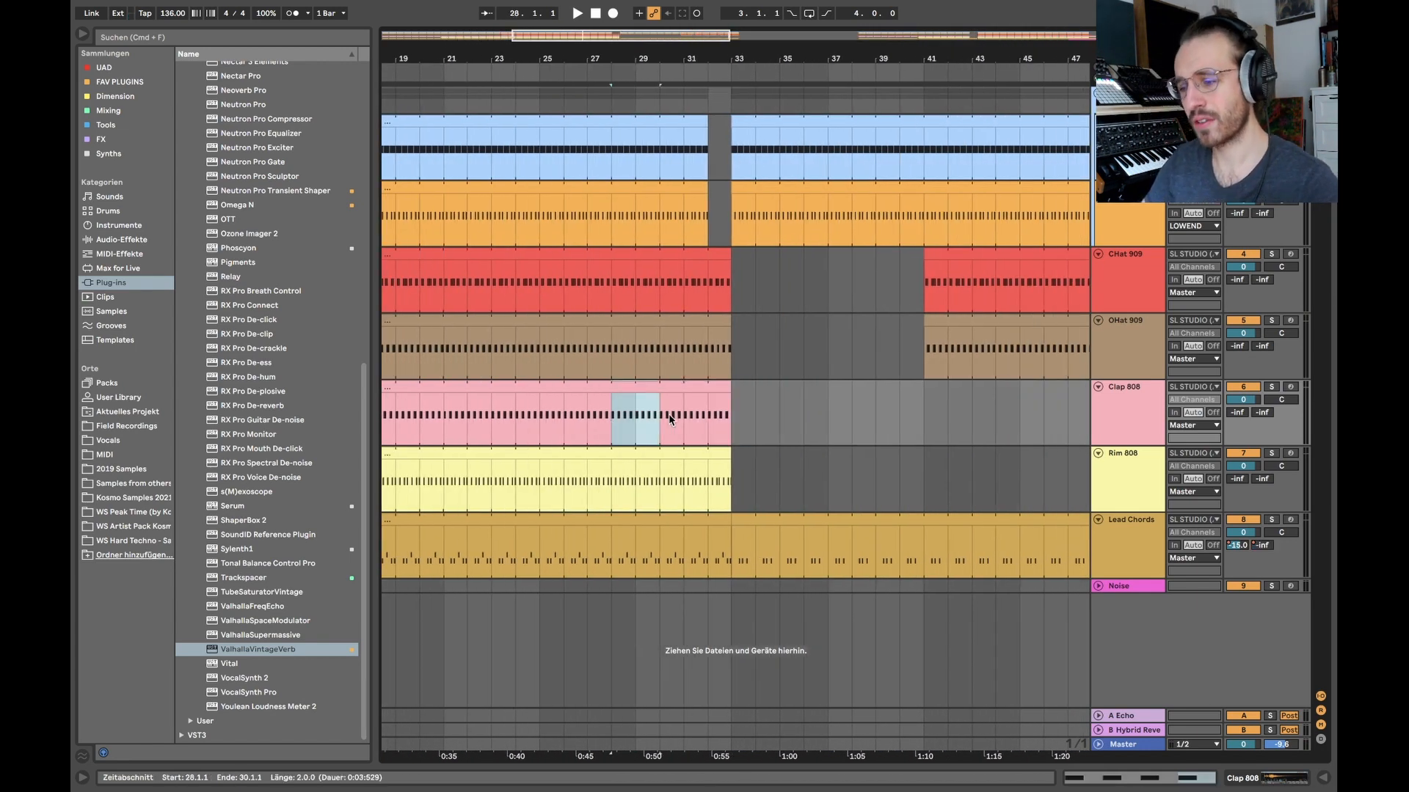
left_click(638, 408)
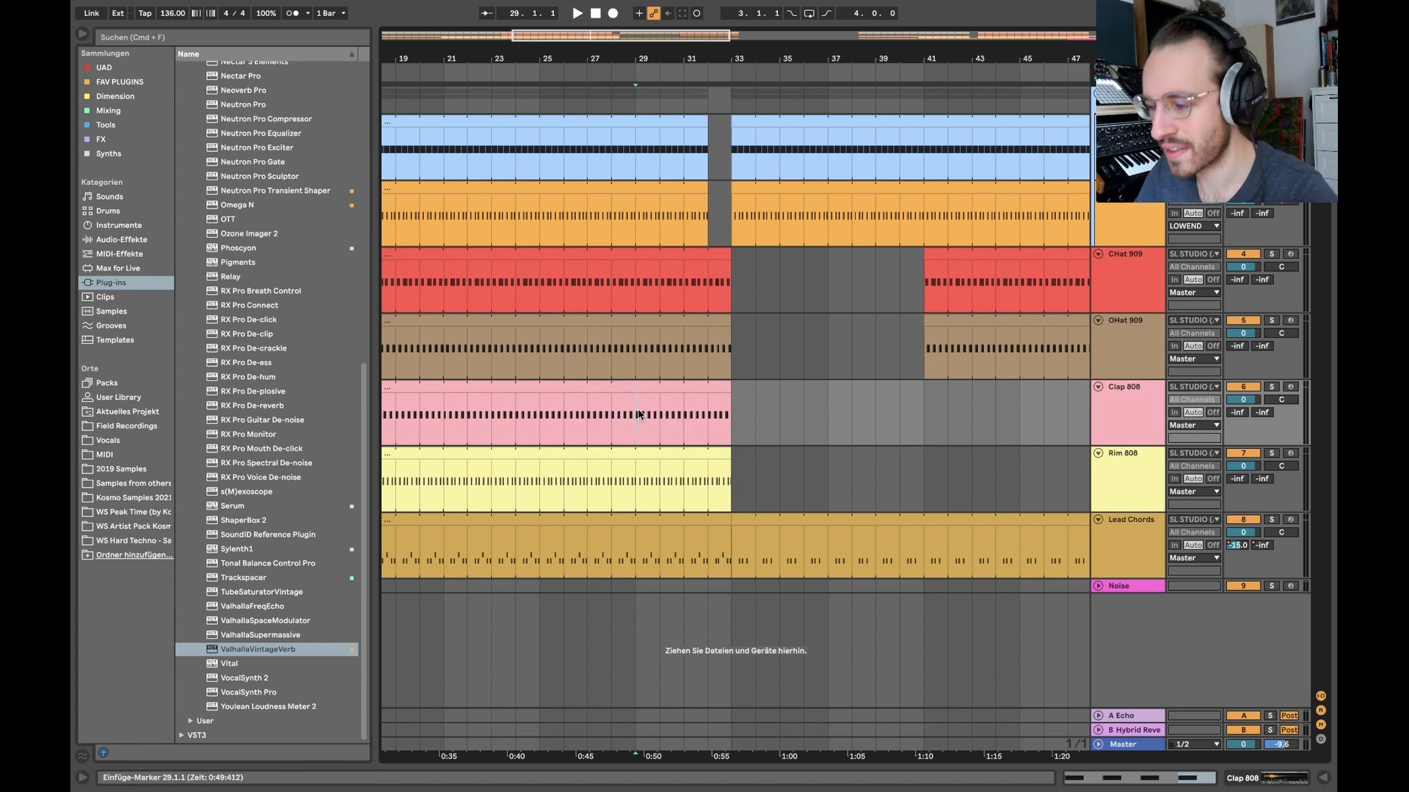
- Mark the single bar from 26 to 27 on the Clap 808 track of the first version
scroll(663, 475, "left", 2)
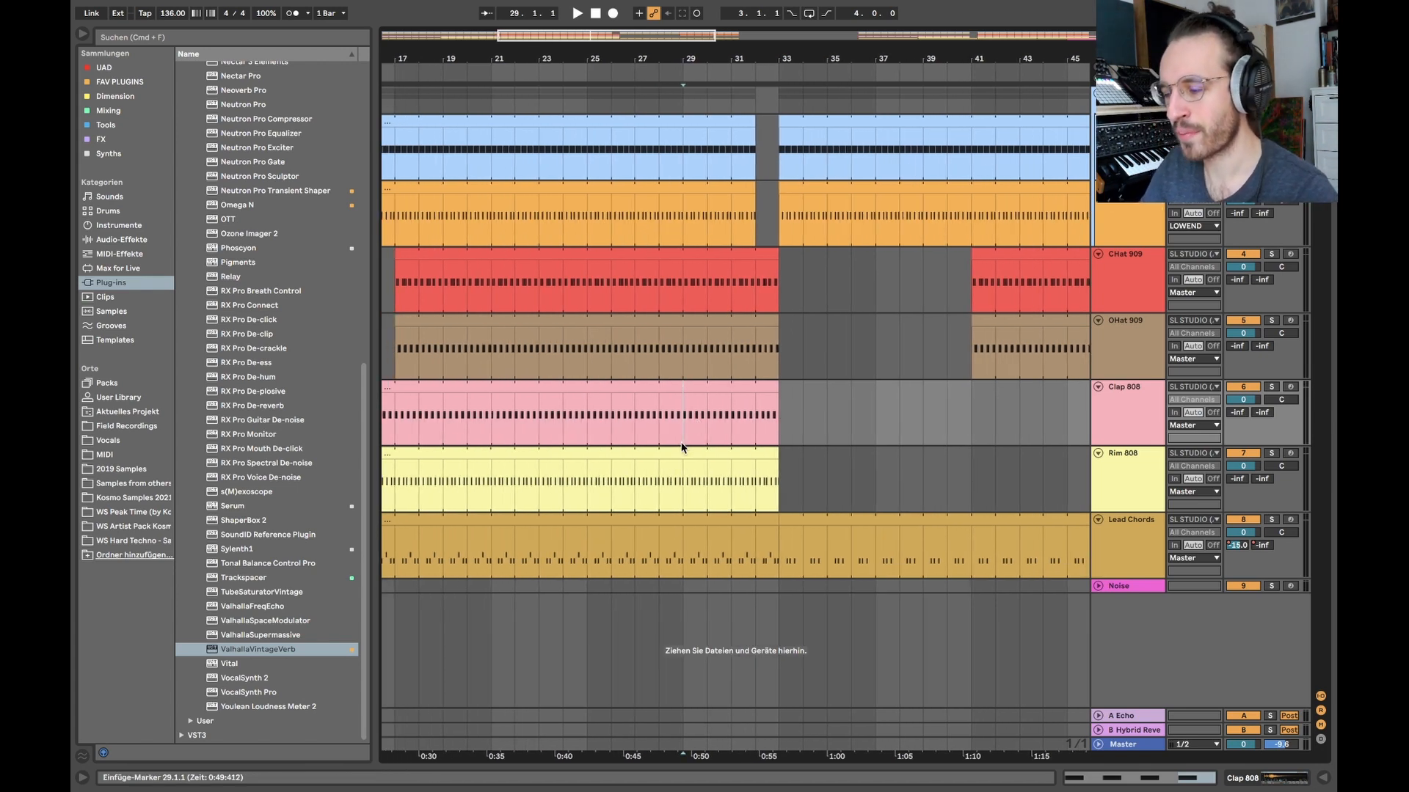
scroll(682, 445, "down", 5)
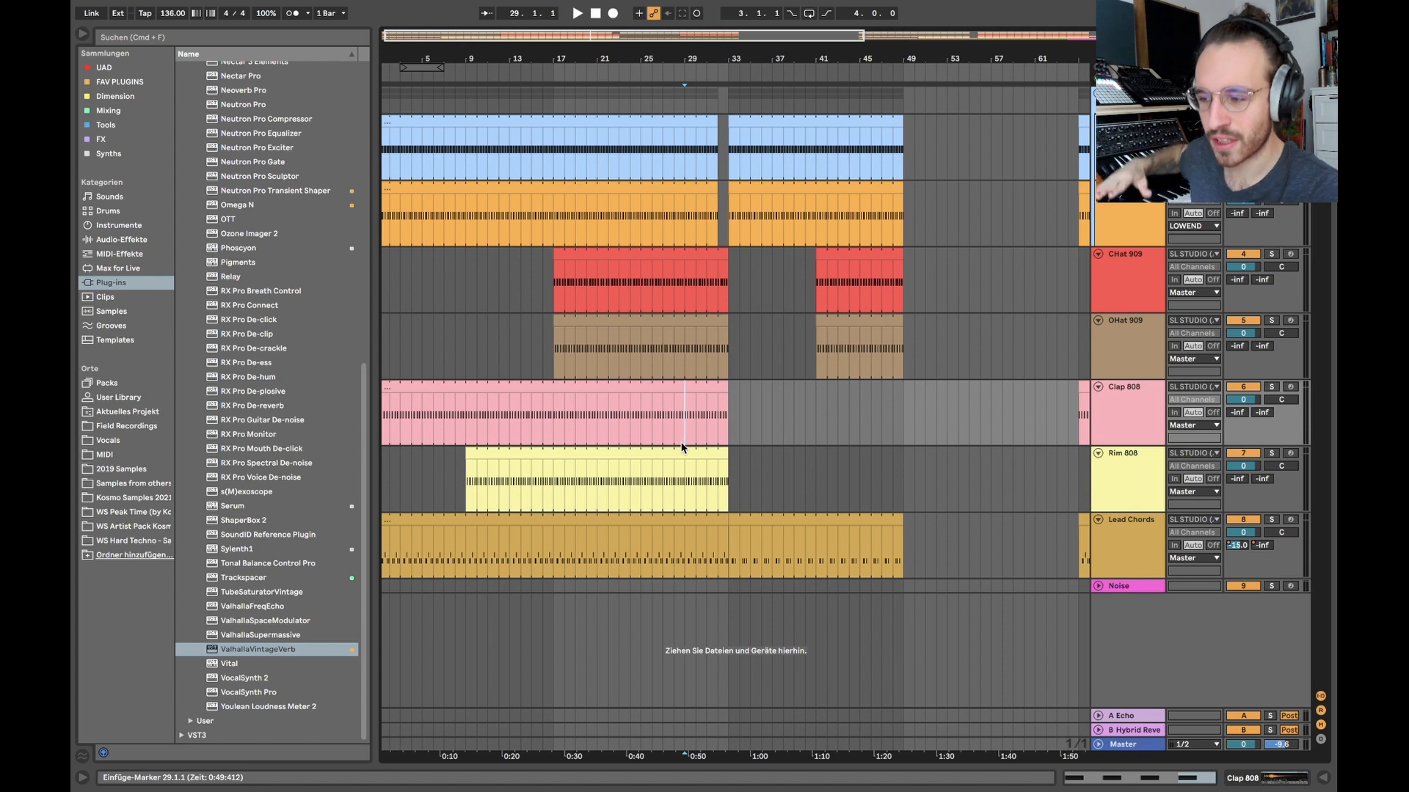
scroll(683, 445, "right", 5)
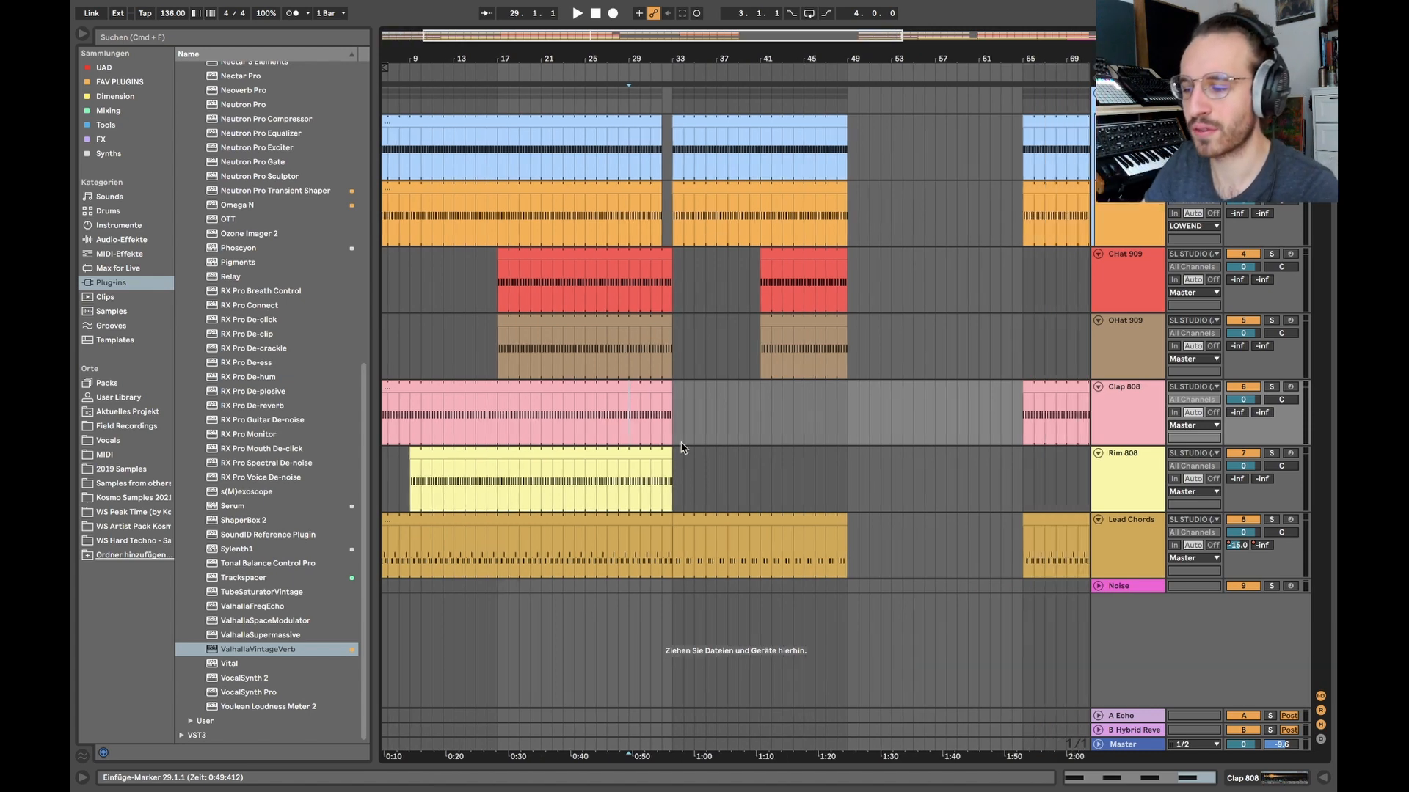
scroll(704, 442, "left", 5)
left_click_drag(652, 403, 667, 416)
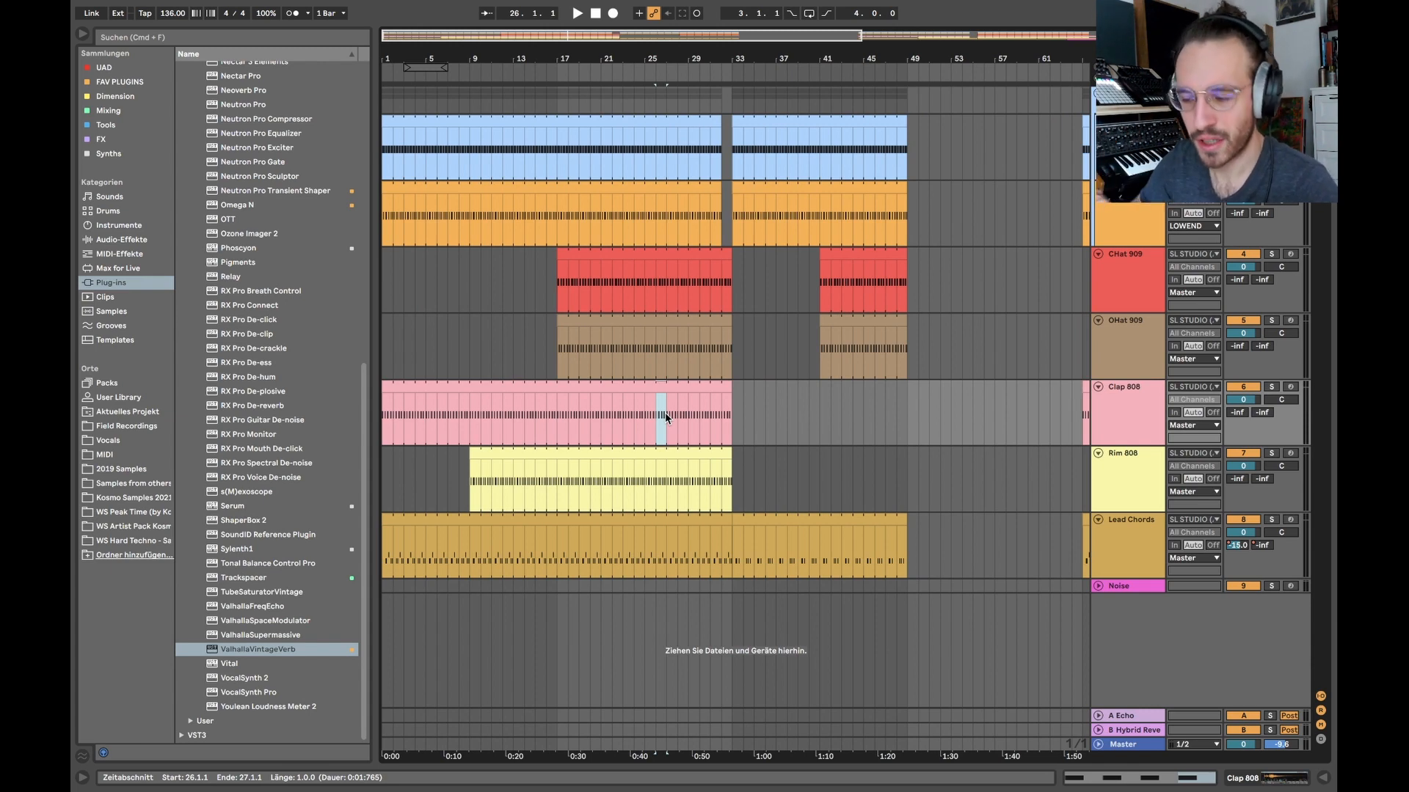
- Mark the first bar of the Clap 808 build-up, from 93 to 94, and place the insert marker at bar 93
key("w")
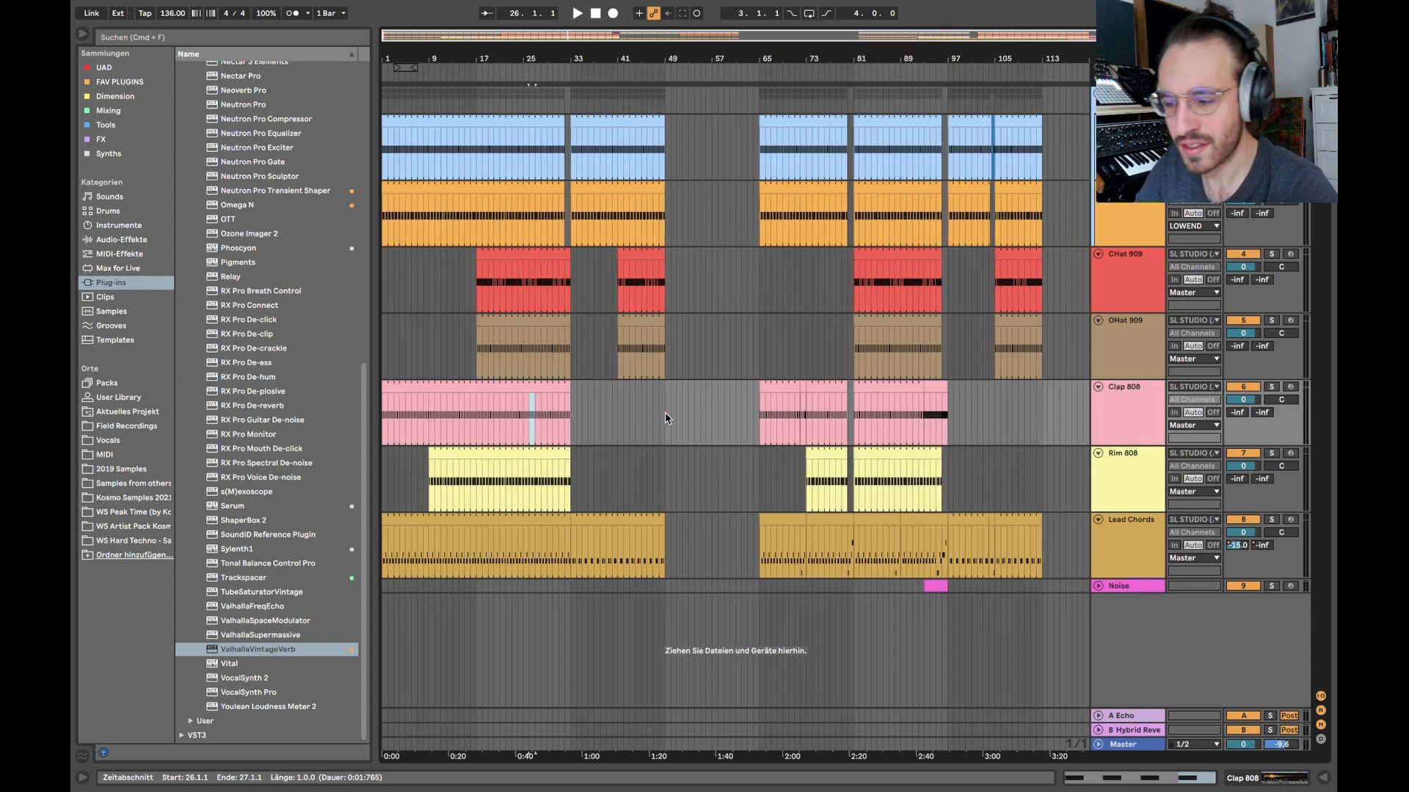
scroll(906, 415, "up", 5)
left_click(895, 420)
mouse_move(895, 419)
left_mouse_down()
mouse_move(959, 416)
mouse_move(915, 415)
left_mouse_up()
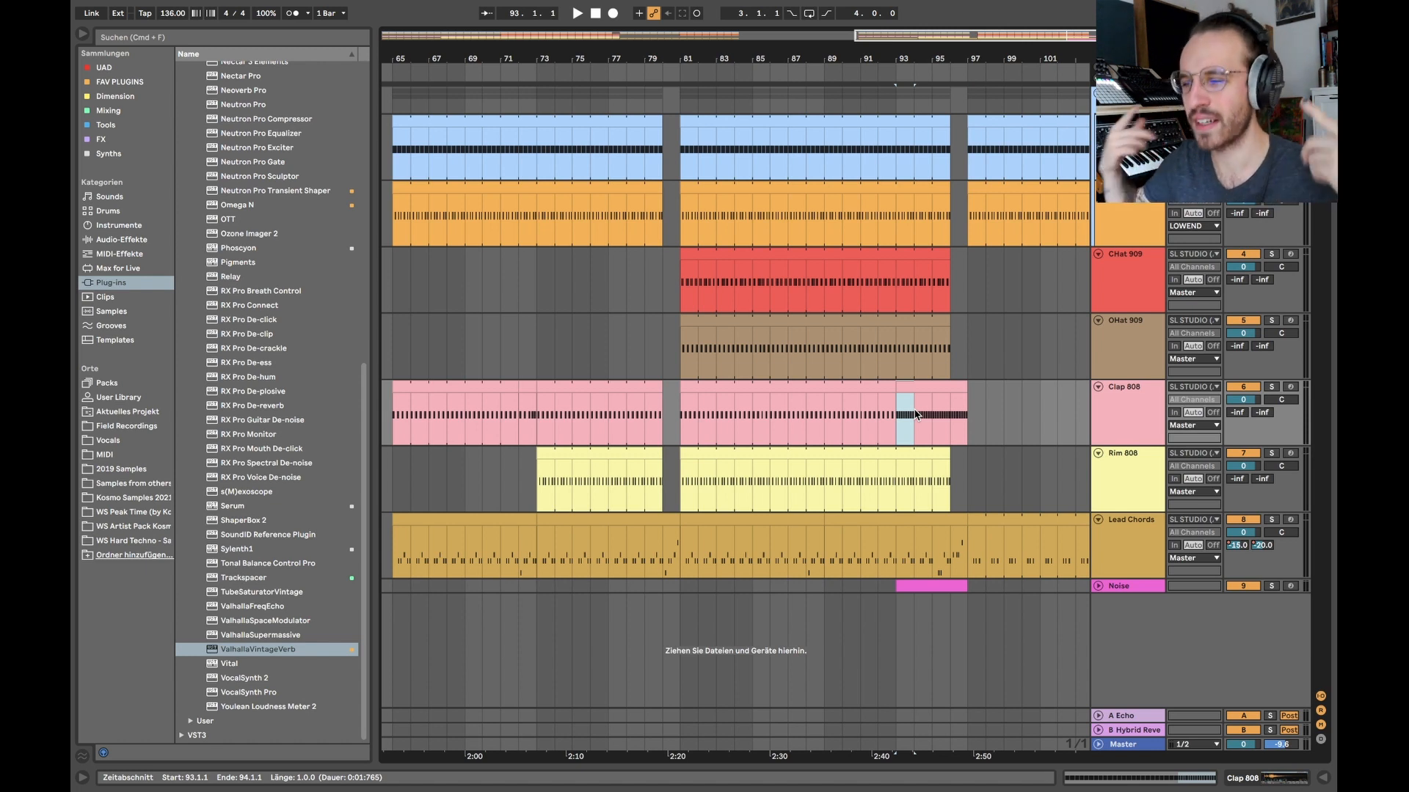
left_click(895, 408)
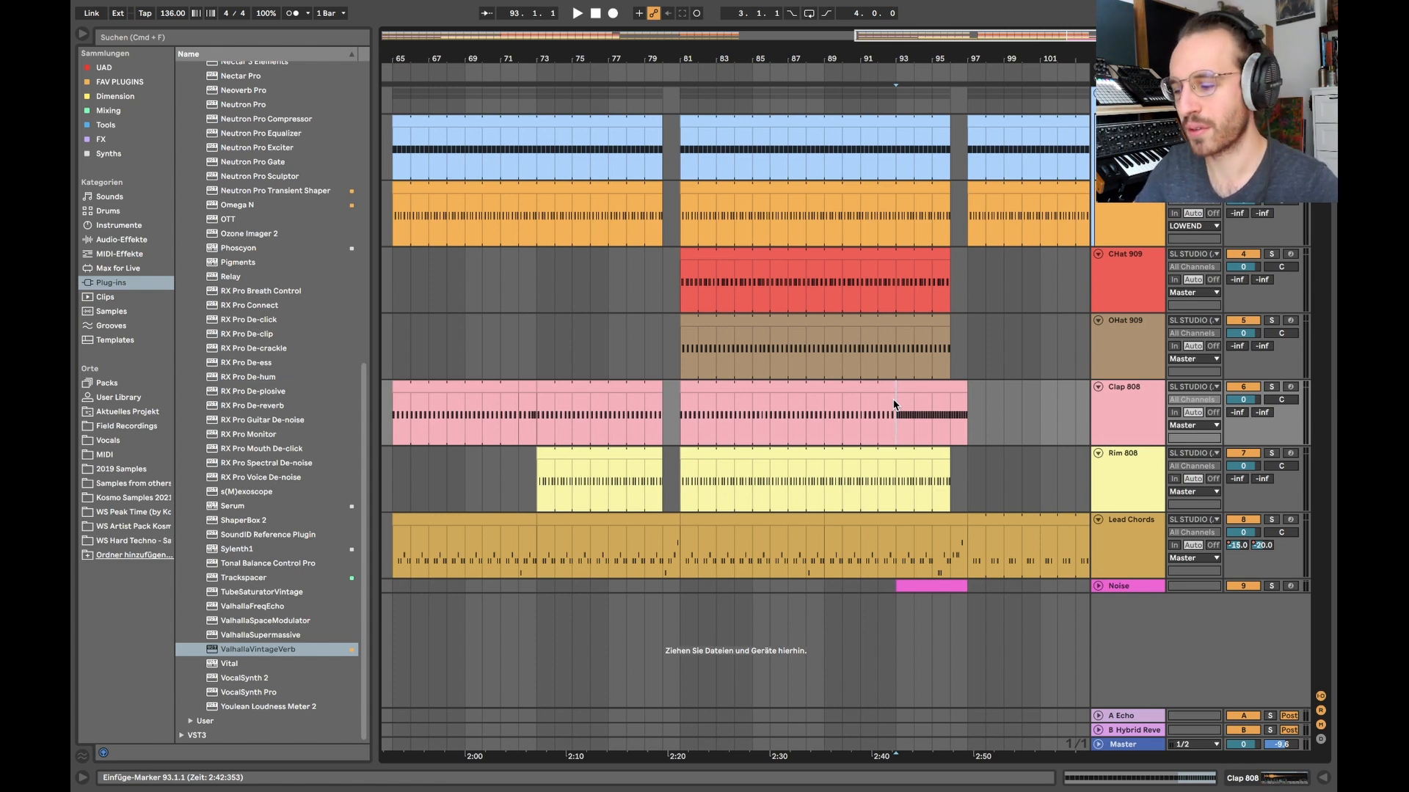
- Open the short Kick 909 variation clip at 104.3.1 in the note editor and select its two C3 notes
key("minus")
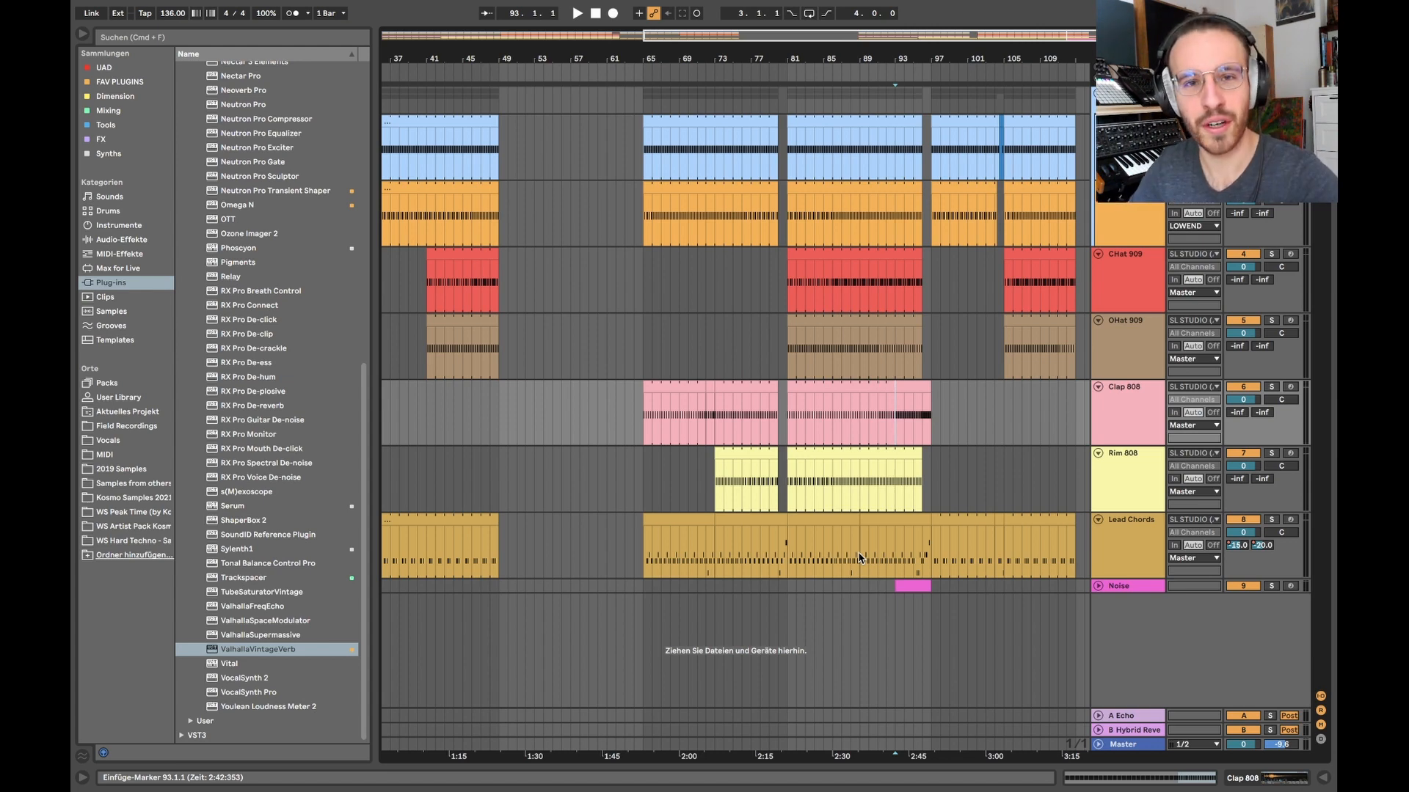
scroll(938, 313, "up", 5)
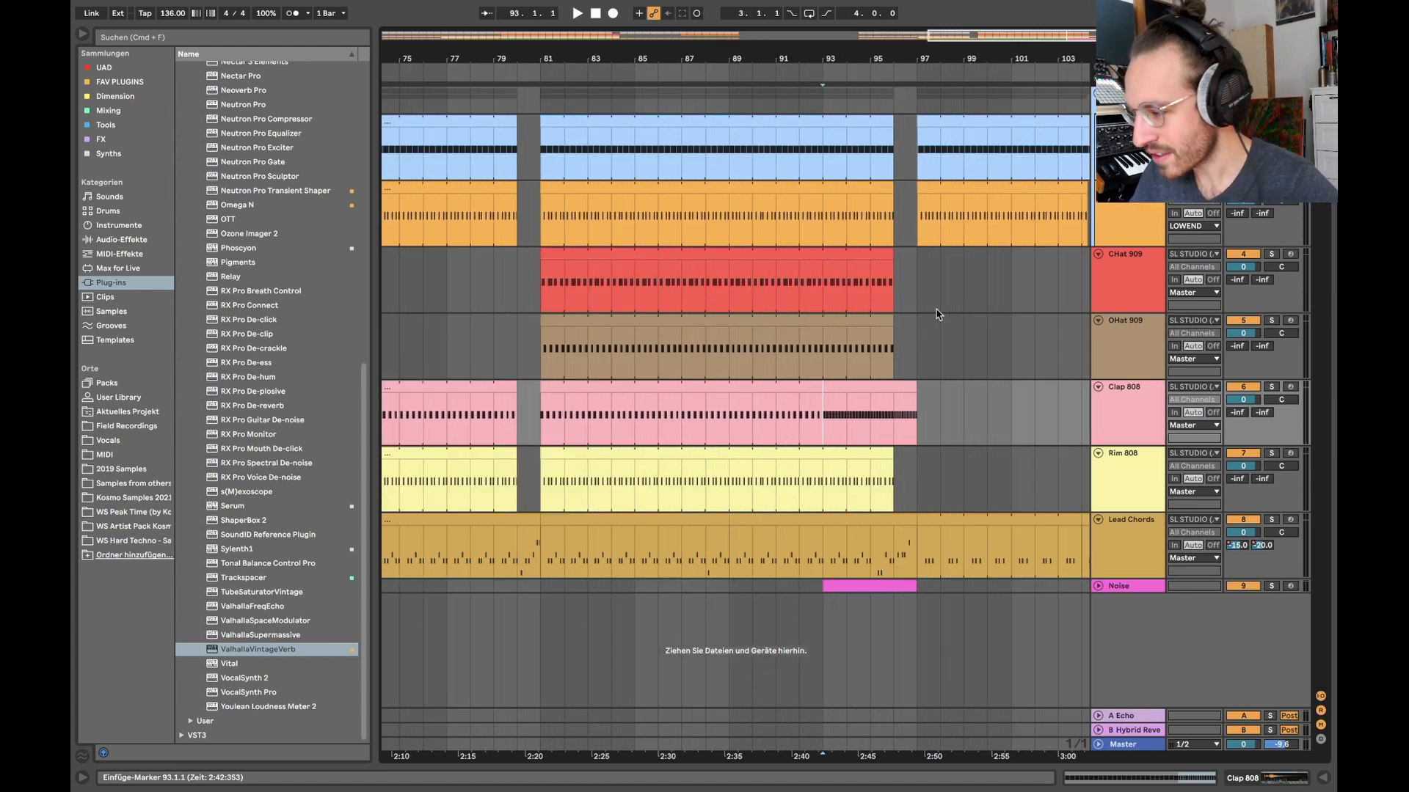
scroll(938, 314, "right", 5)
scroll(729, 334, "left", 1)
scroll(803, 156, "up", 8)
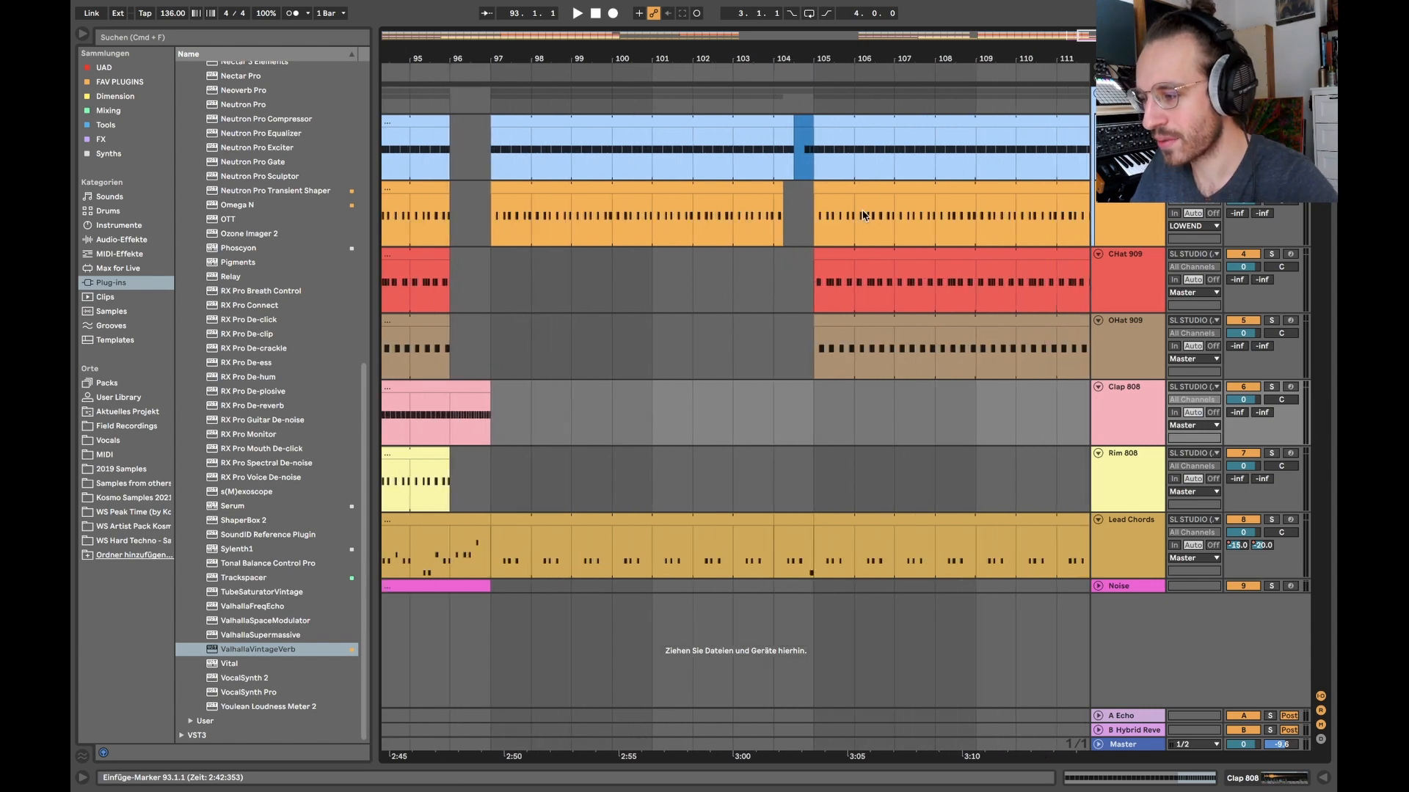
double_click(773, 113)
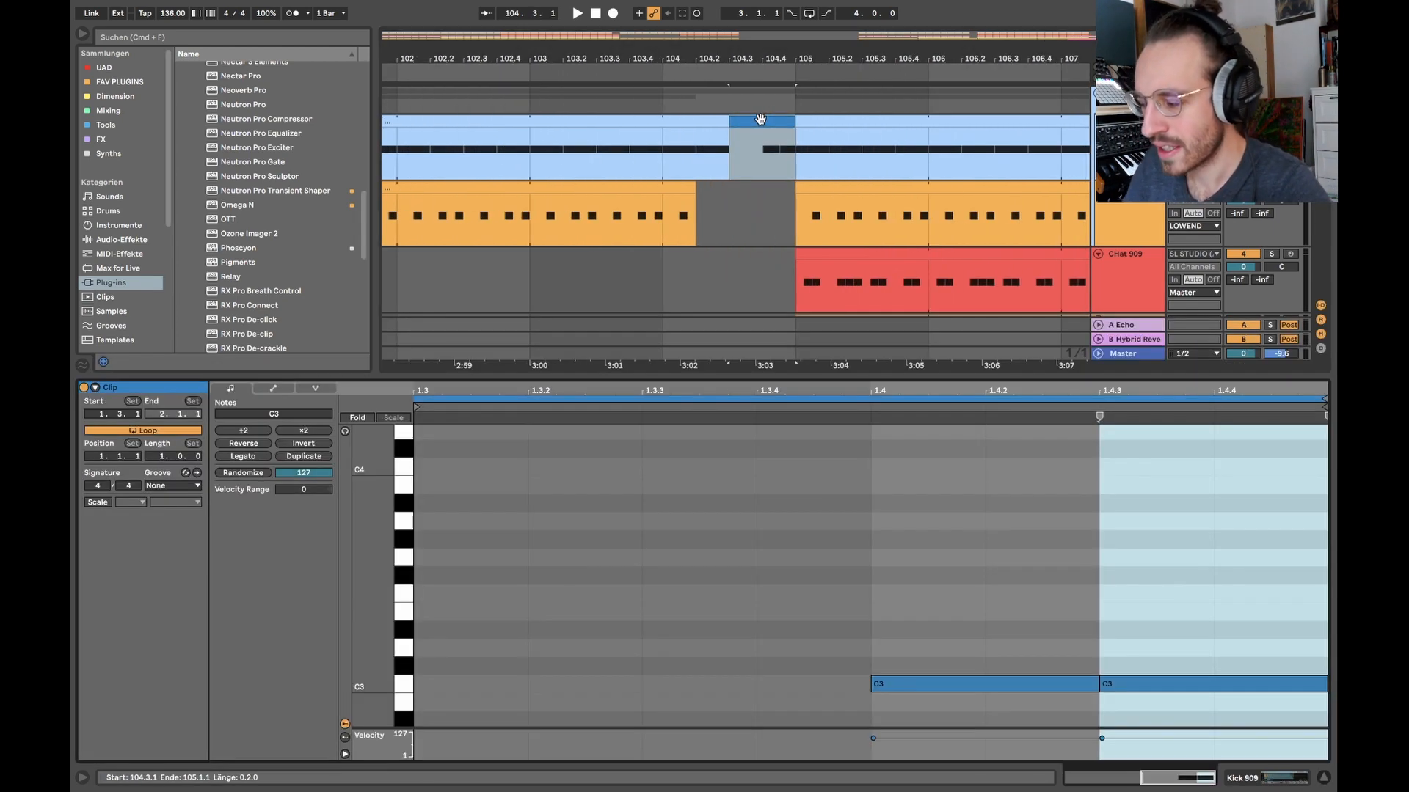
left_click_drag(848, 595, 1267, 724)
- Try a straight kick pattern in the Kick 909 variation clip with quarter-length C3 notes at 1.3 and 1.4, and restore the original notes
left_click(906, 601)
double_click(426, 678)
key("shift+Right")
key("shift+Right")
key("shift+Right")
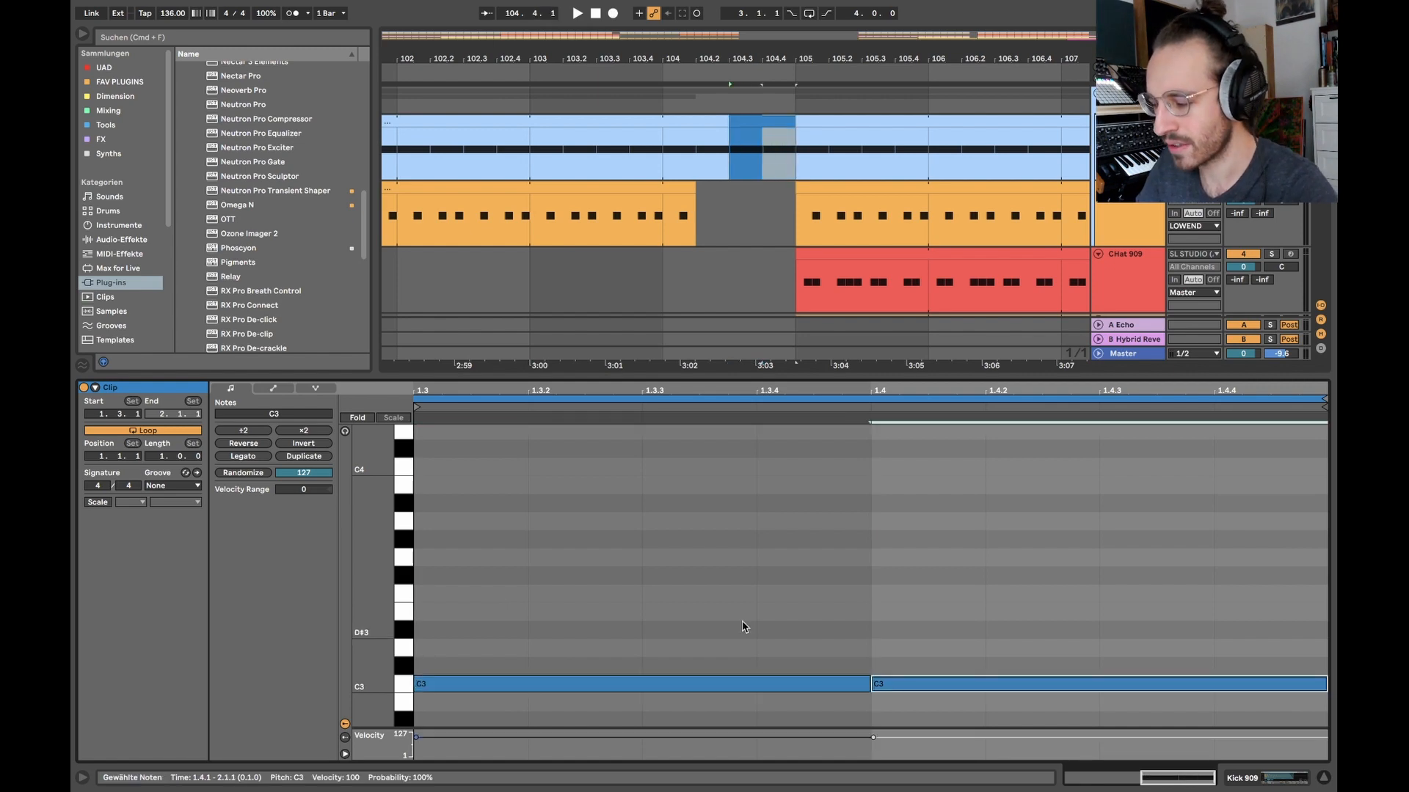
key("shift+Left")
key("Delete")
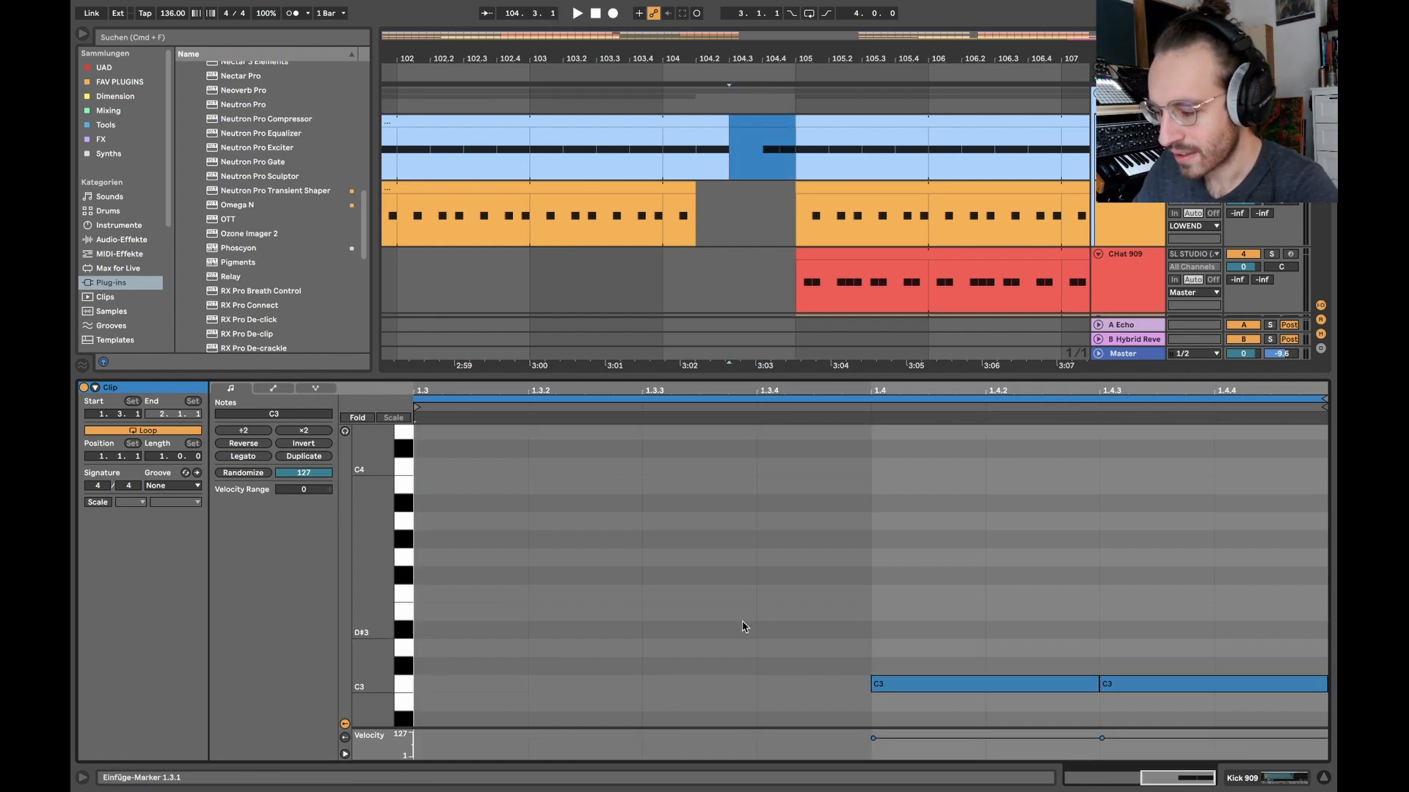
- Open the Kick 909 clip at bar 105 in the note editor, select its notes for comparison, and close the editor
key("super+alt+l")
double_click(841, 121)
left_click_drag(521, 570, 1325, 747)
key("super+alt+l")
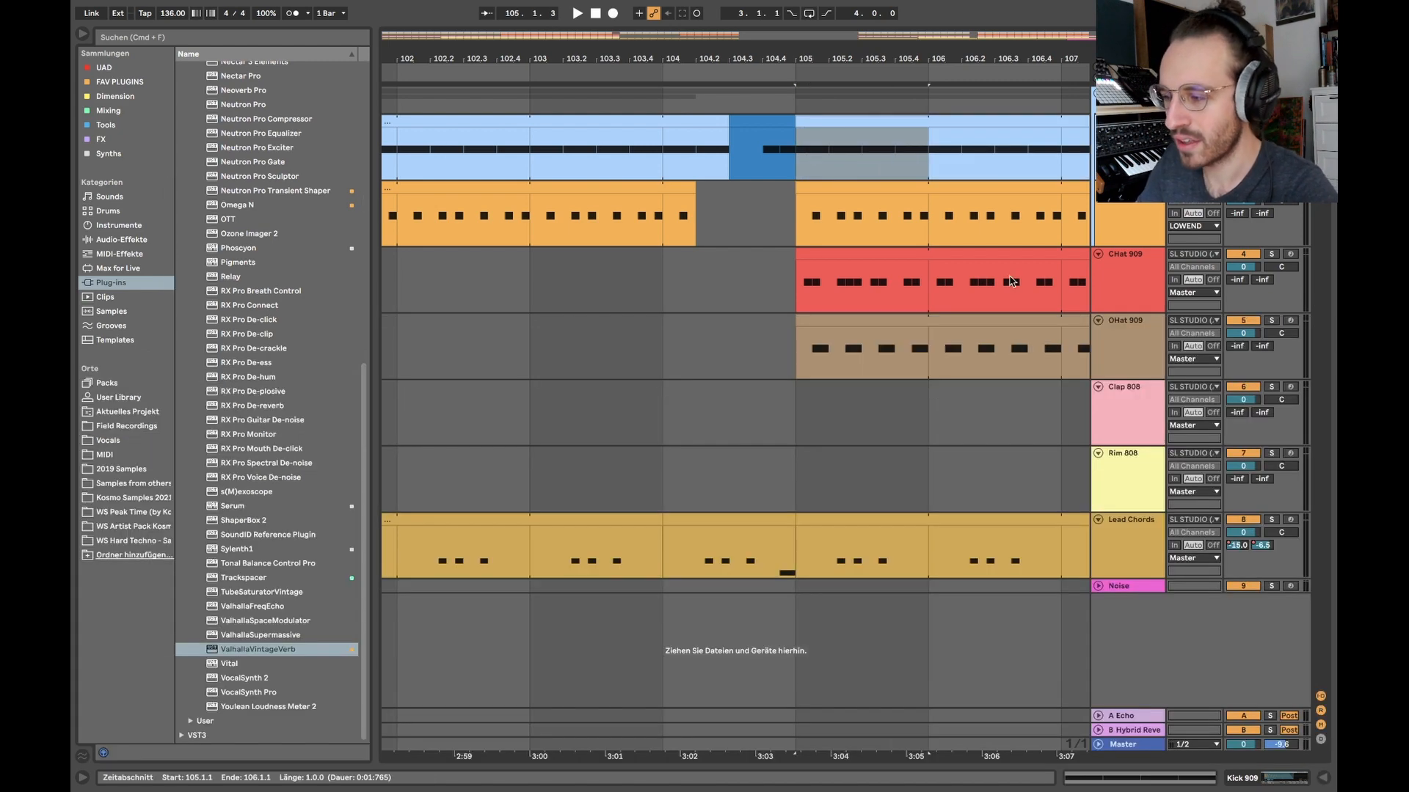
- Consolidate bar 104 of the Kick 909 track into one clip and open it in the note editor
left_click_drag(809, 142, 673, 160)
key("super+j")
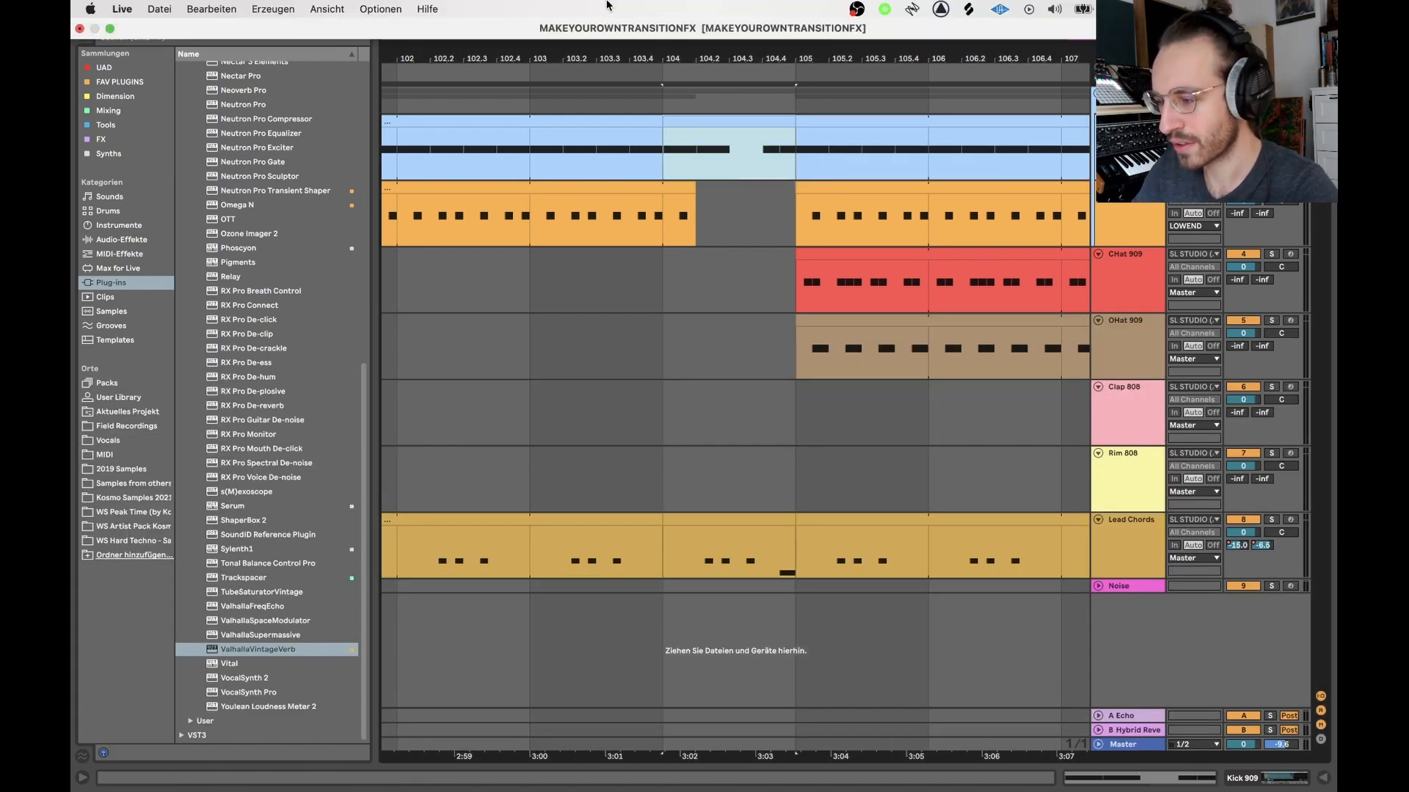
double_click(724, 120)
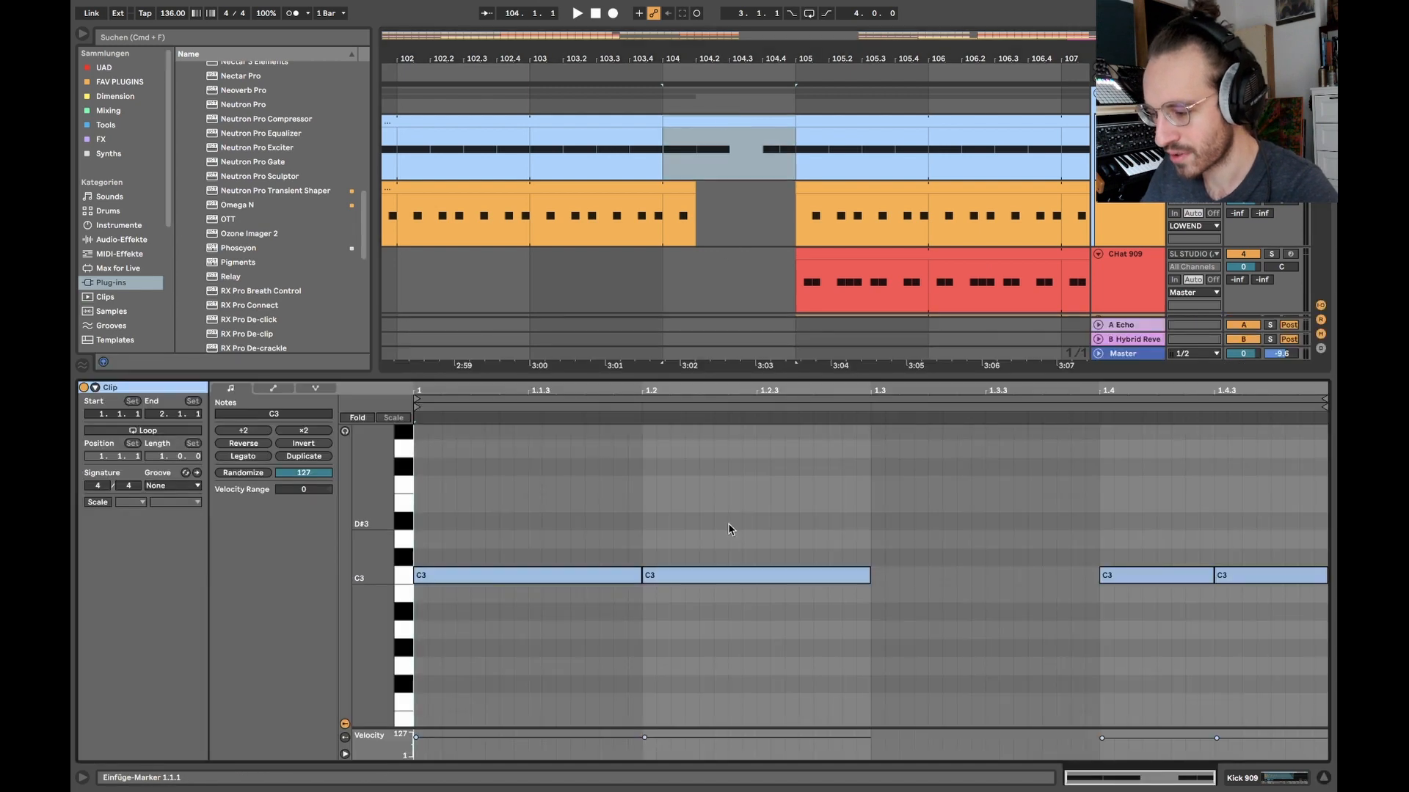
right_click(717, 527)
left_click(864, 435)
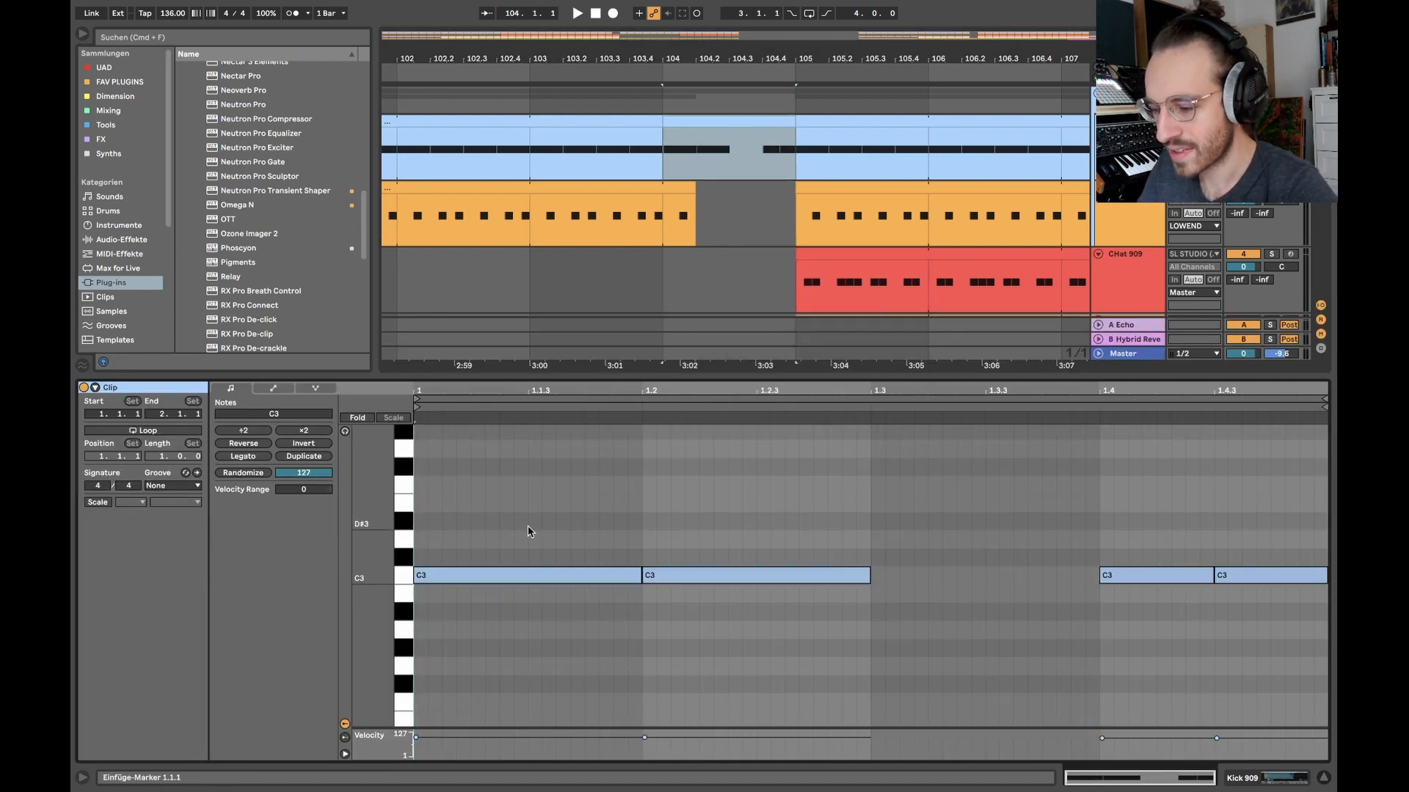
- Select the clip's first two C3 notes, then the two short ones on beat 4, and close the note editor
left_click_drag(567, 520, 788, 645)
left_click_drag(570, 537, 731, 612)
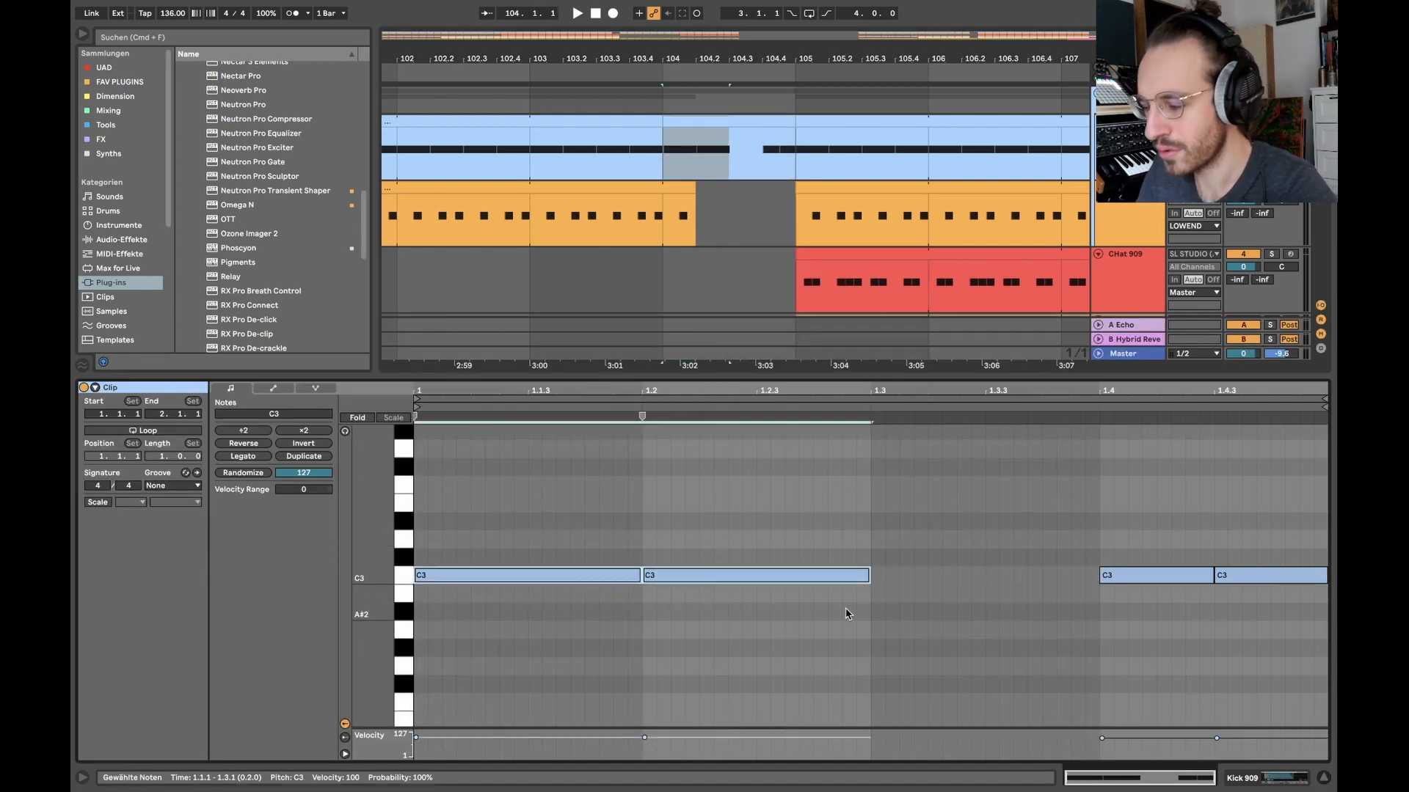
left_click_drag(885, 576, 1306, 616)
key("super+alt+l")
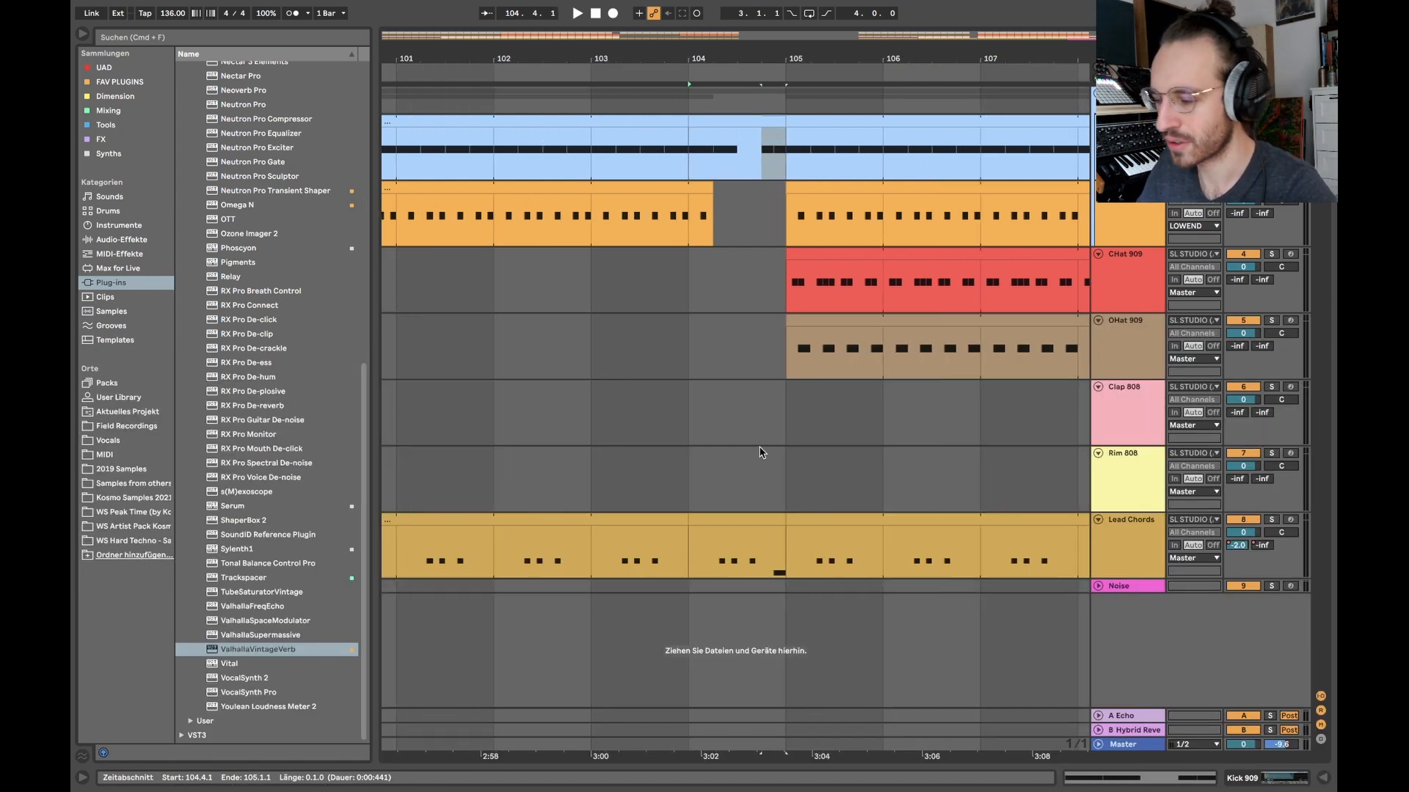
- Play the kick variation and the drum re-entry at bar 105, starting from bar 103, and stop playback
key("x")
left_click(727, 156)
key("space")
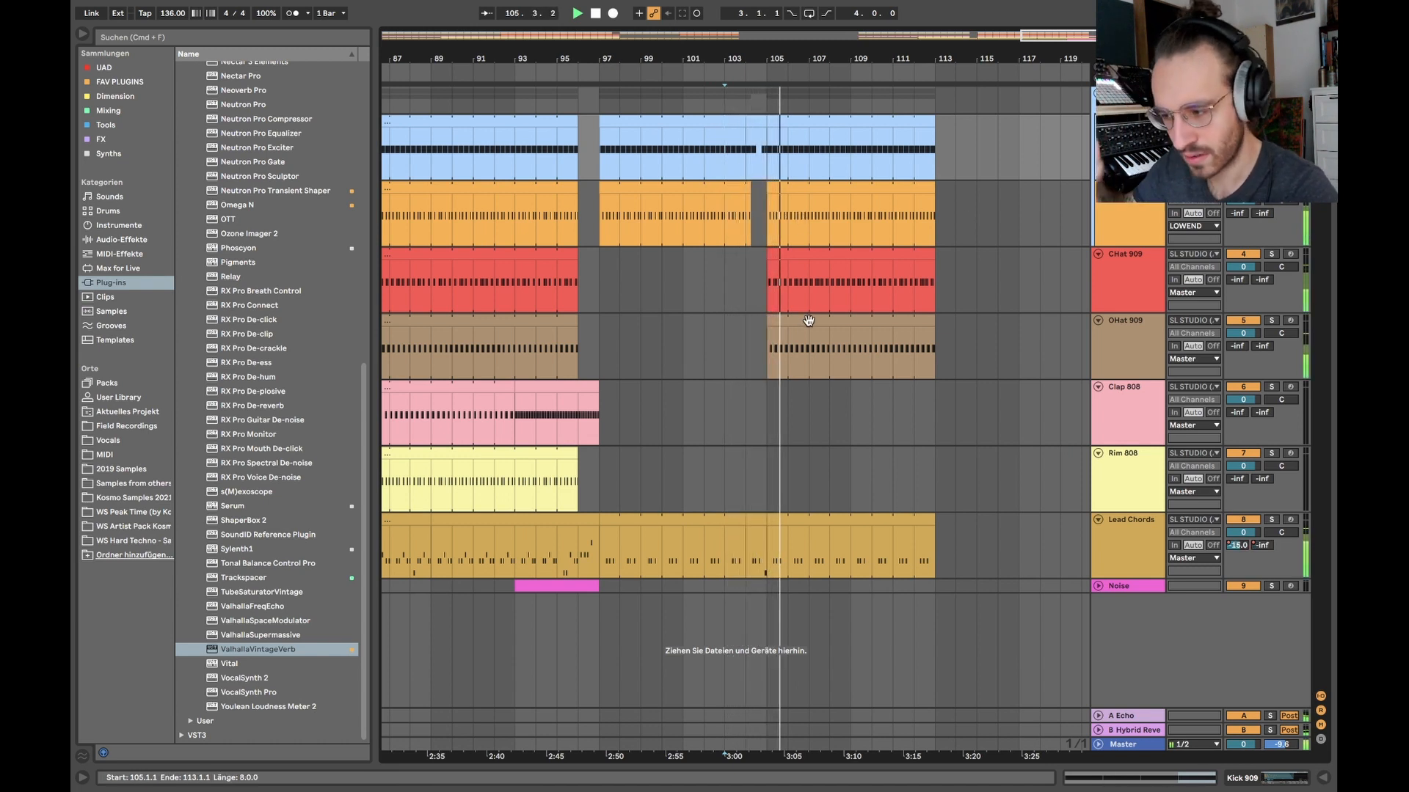
key("space")
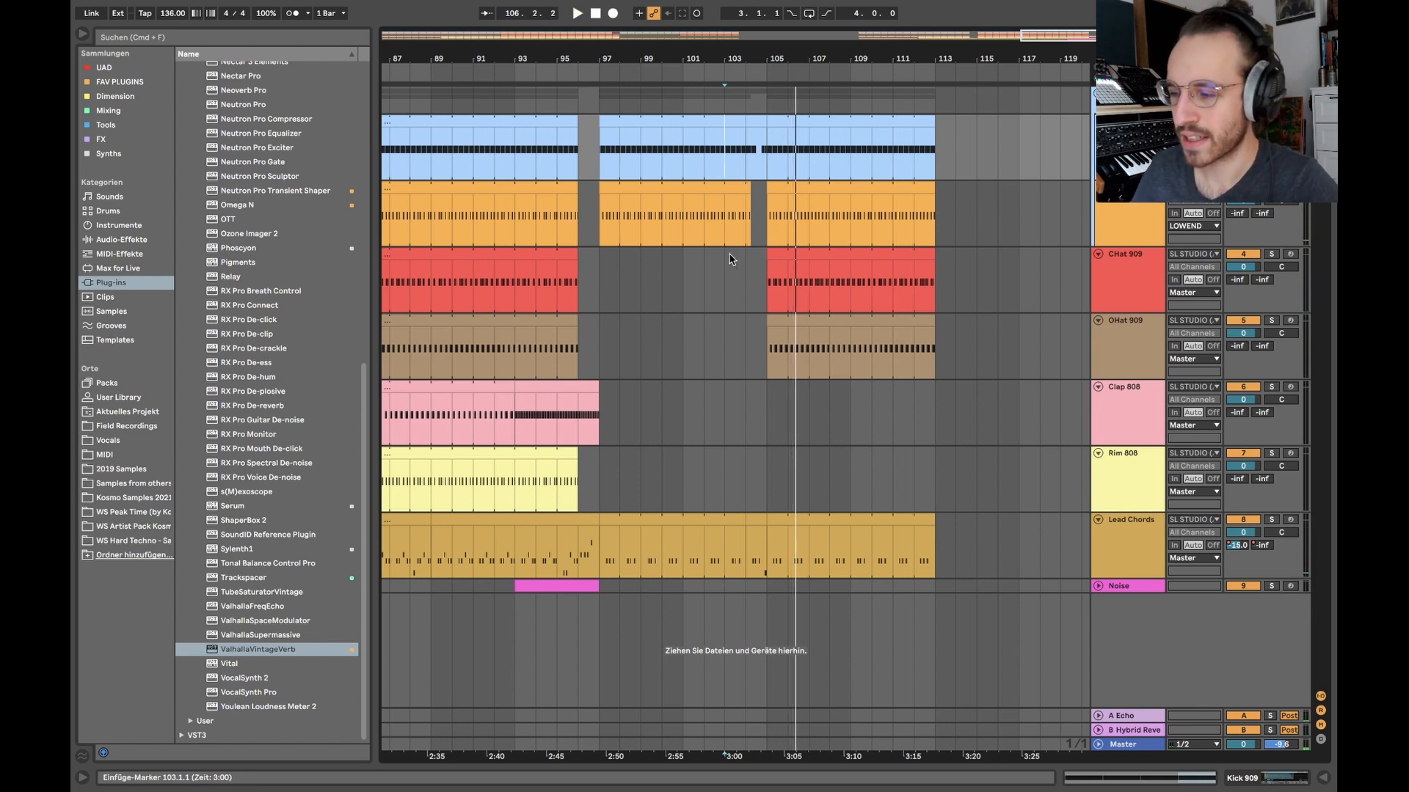
- Consolidate the Kick 909 track from bar 97 to 101 into one clip and open it in the note editor
scroll(767, 173, "up", 10)
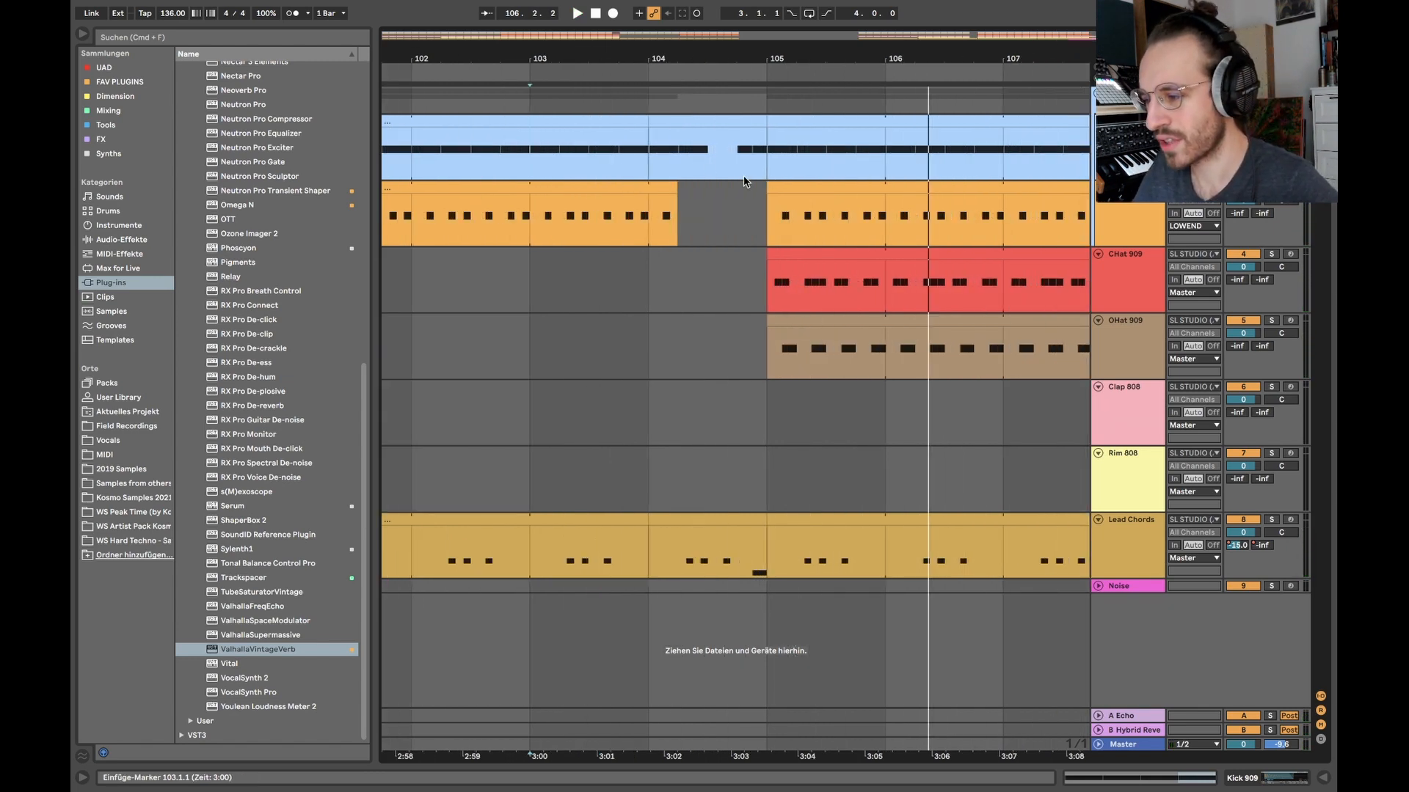
scroll(685, 171, "down", 9)
left_click(559, 121)
left_click_drag(509, 160, 605, 165)
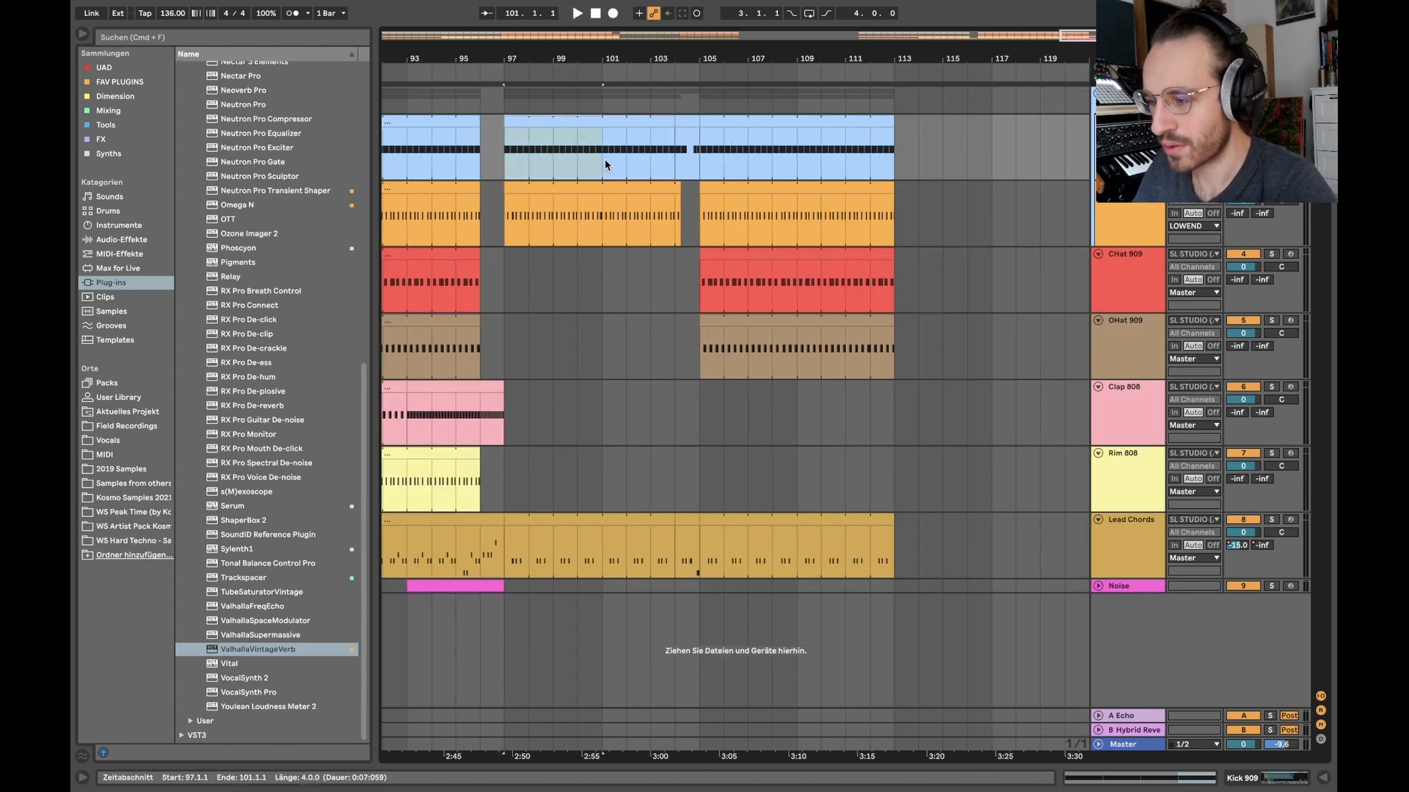
double_click(555, 121)
- Set a 1/16 grid and add a fill ending the clip's fourth bar: C3 at 4.4, 4.4.3 and a short 4.3.4 note at velocity 63
right_click(799, 718)
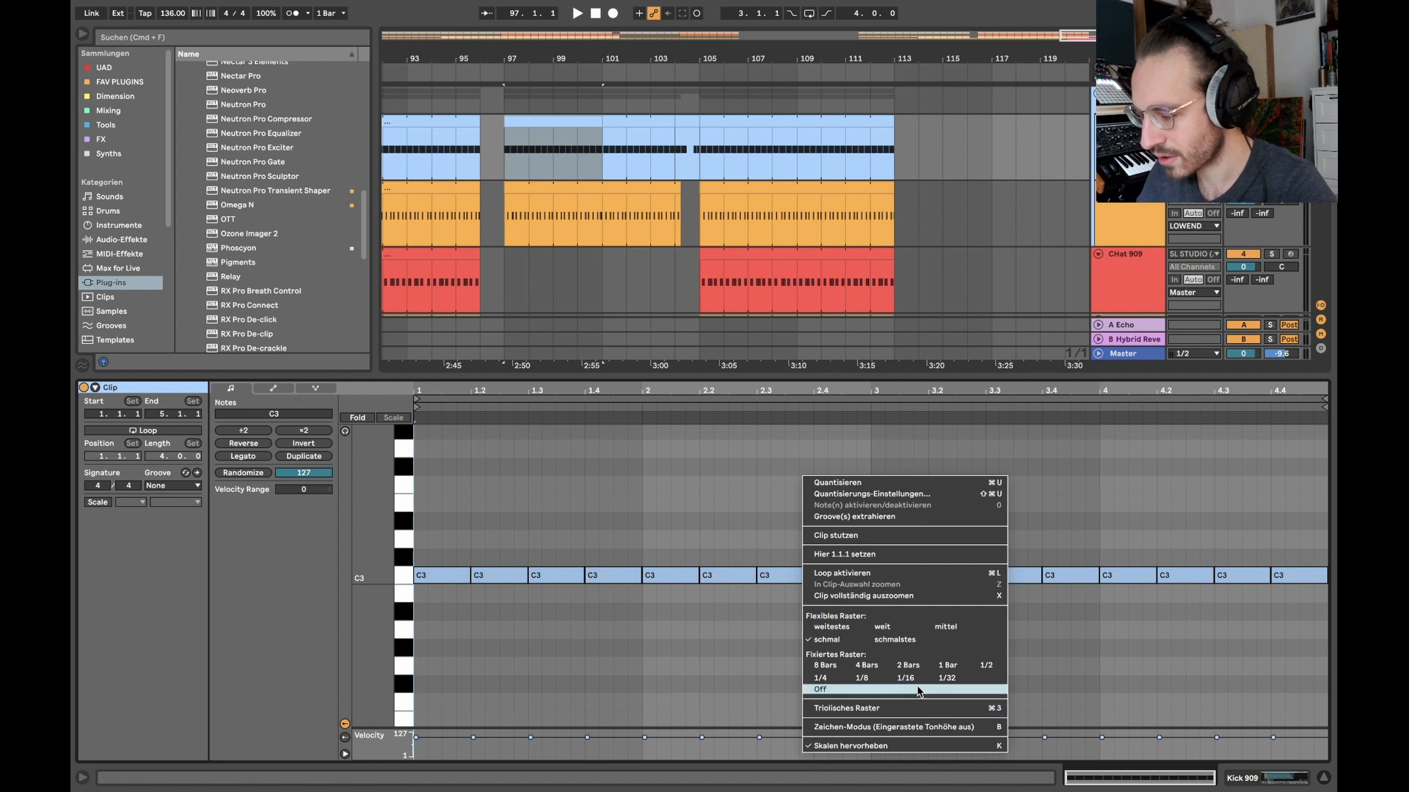
left_click(916, 679)
left_click_drag(1325, 579, 1305, 581)
double_click(1315, 577)
double_click(1262, 558)
key("Down")
left_click_drag(1258, 738, 1259, 745)
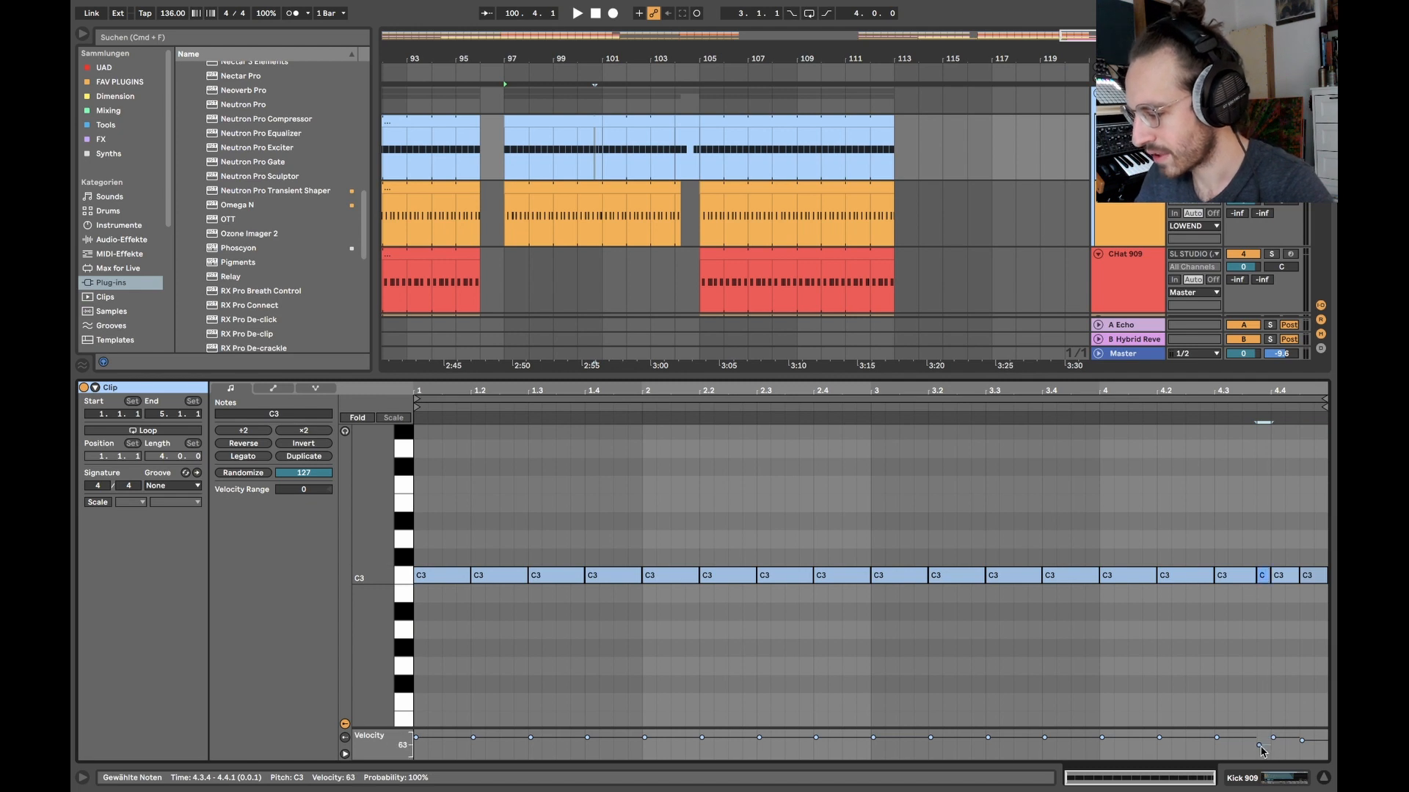
- Copy the fourth bar's kick pattern to bar 2 without the short extra note, and play the result from bar 97
left_click_drag(1096, 552, 1329, 587)
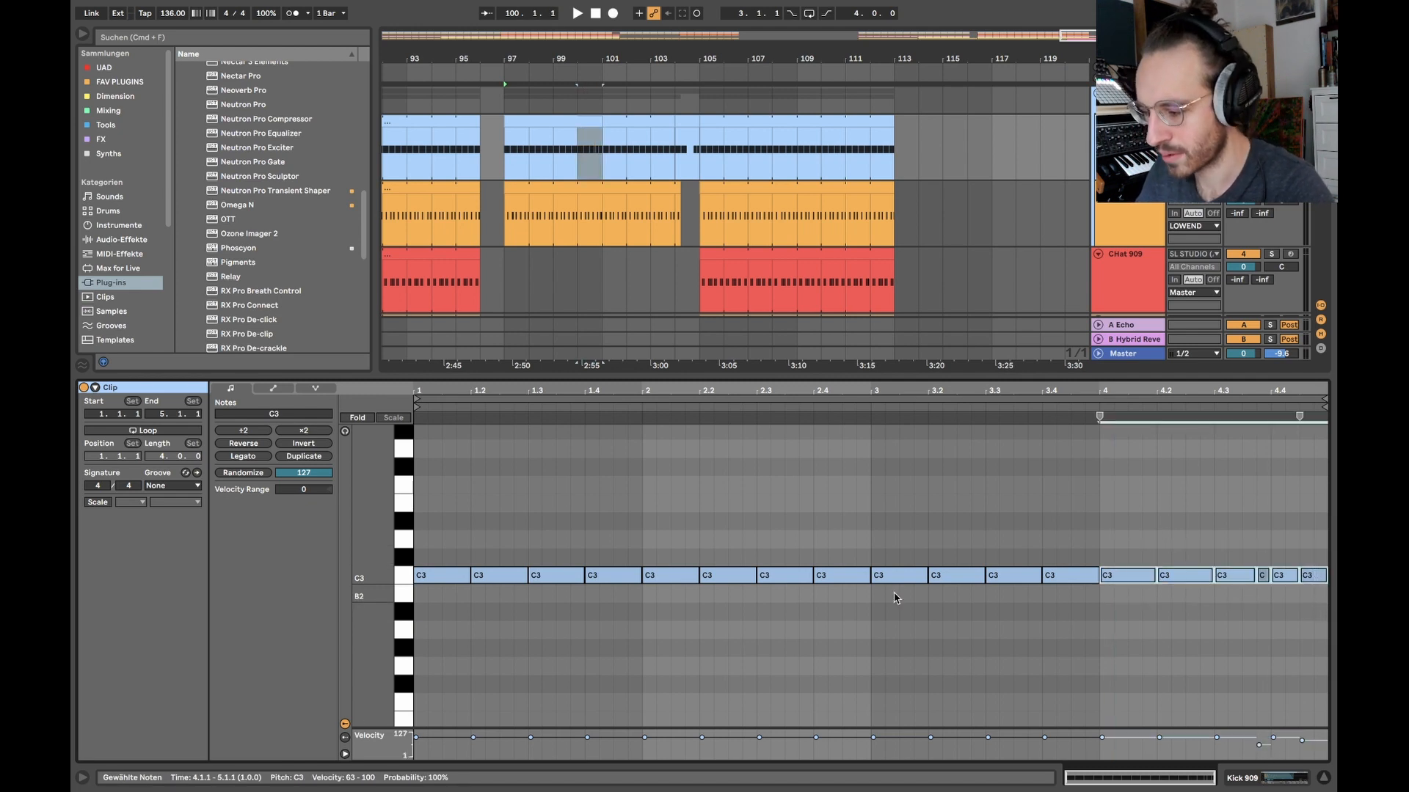
left_click(645, 545)
key("super+v")
left_click(791, 552)
left_click(790, 575)
key("shift+Right")
key("space")
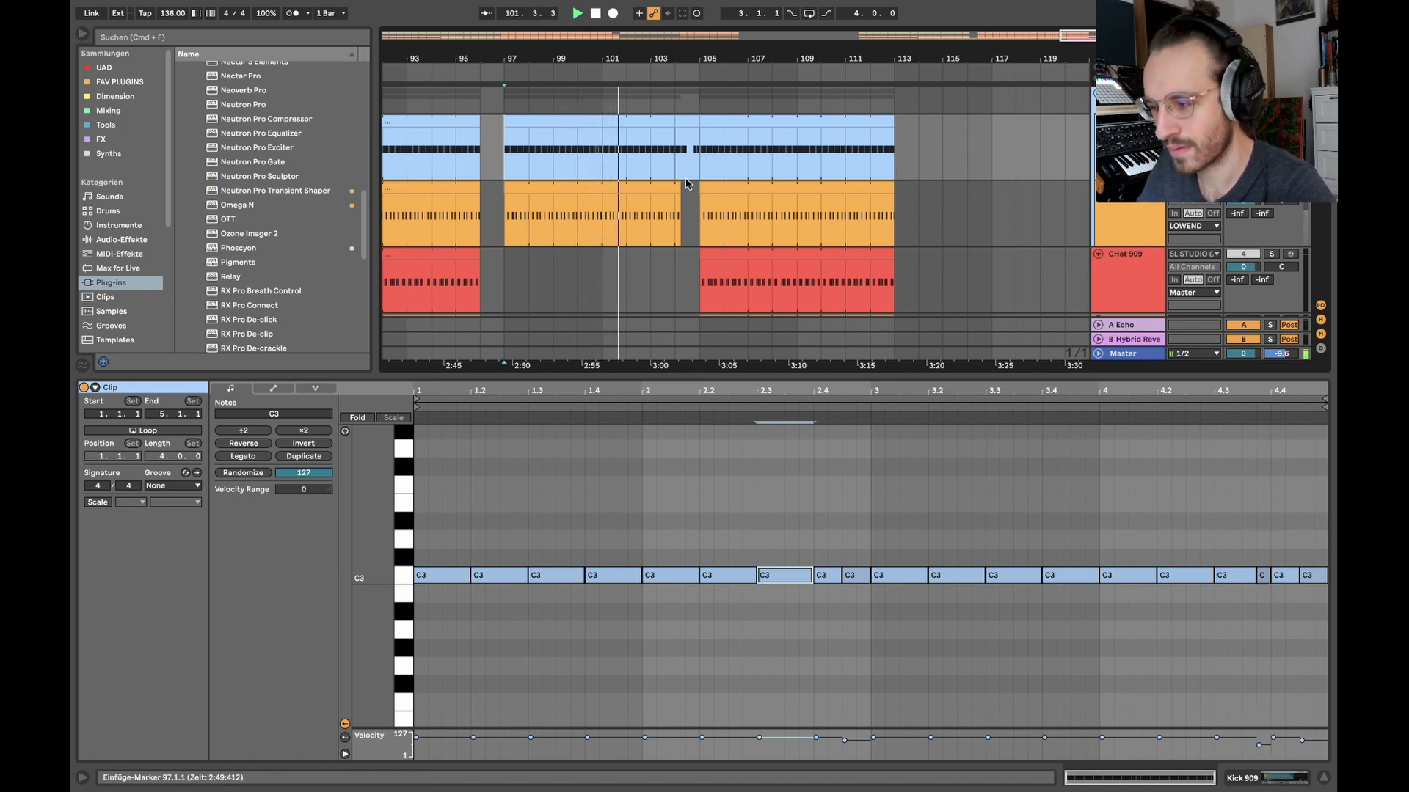
key("alt+super+l")
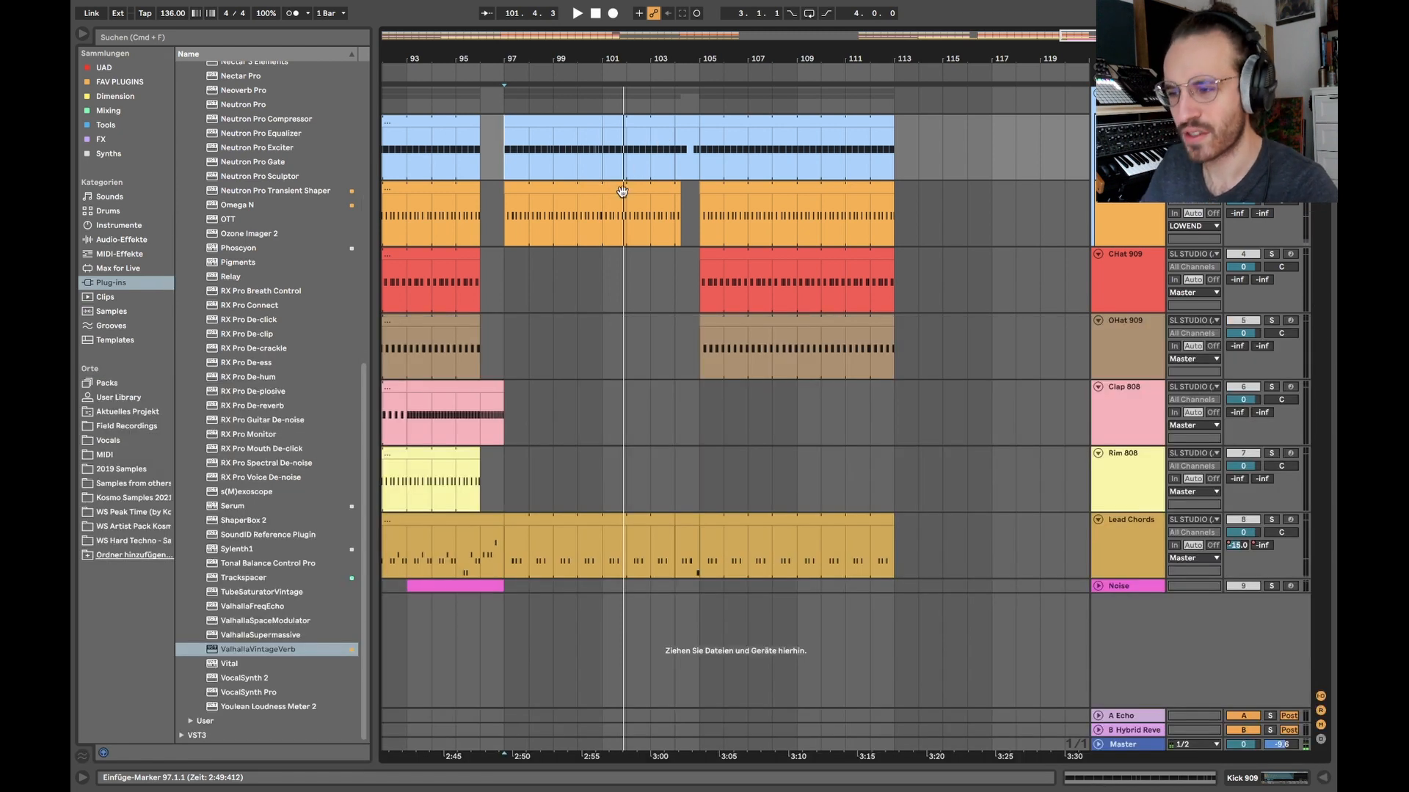
- Mark bars 97 to 105 on the Kick 909 and Tom 909 tracks, then the Kick 909 range leading up to bar 104
mouse_move(674, 122)
left_mouse_down()
mouse_move(496, 123)
mouse_move(521, 123)
left_mouse_up()
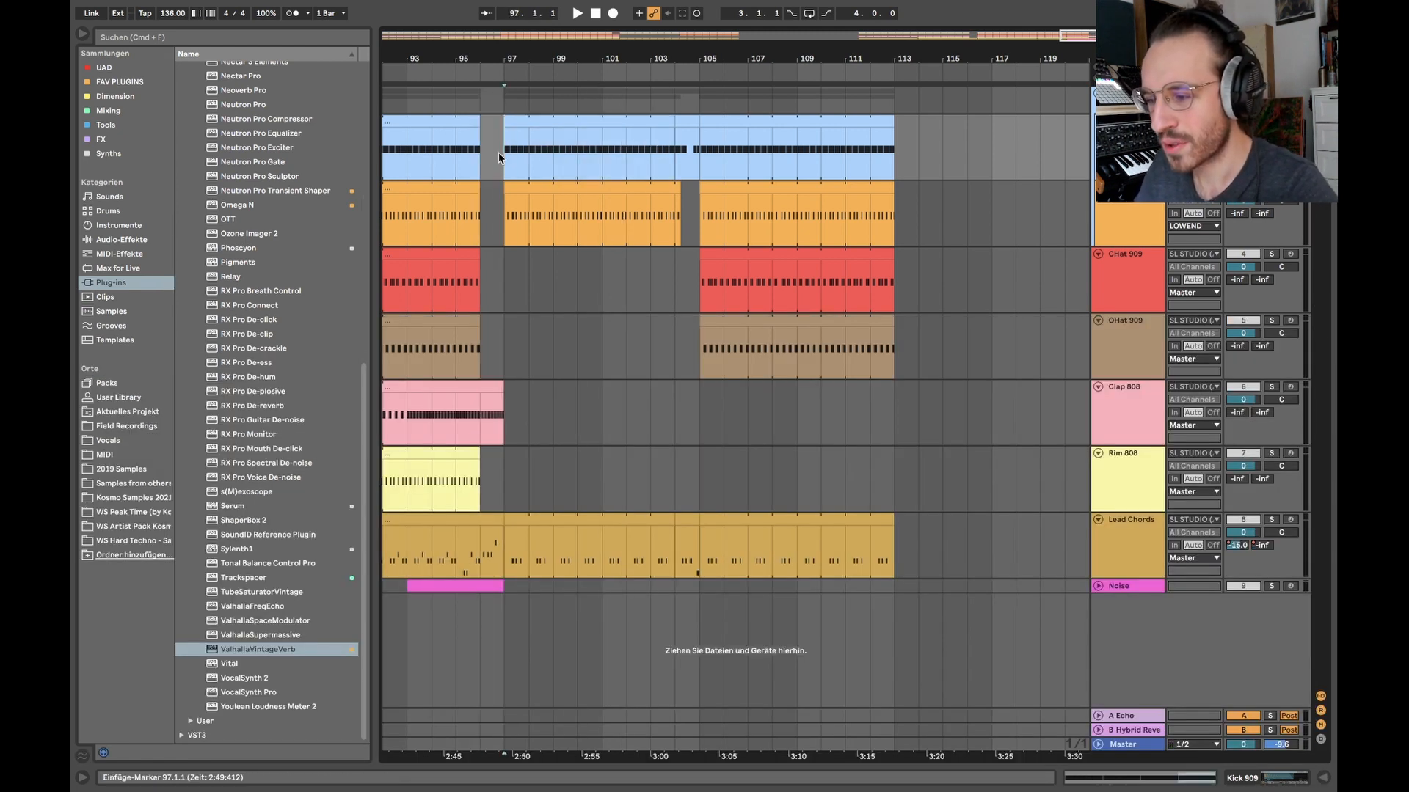
left_click(691, 214, "shift")
mouse_move(691, 216)
left_mouse_down()
mouse_move(500, 170)
mouse_move(702, 222)
left_mouse_up()
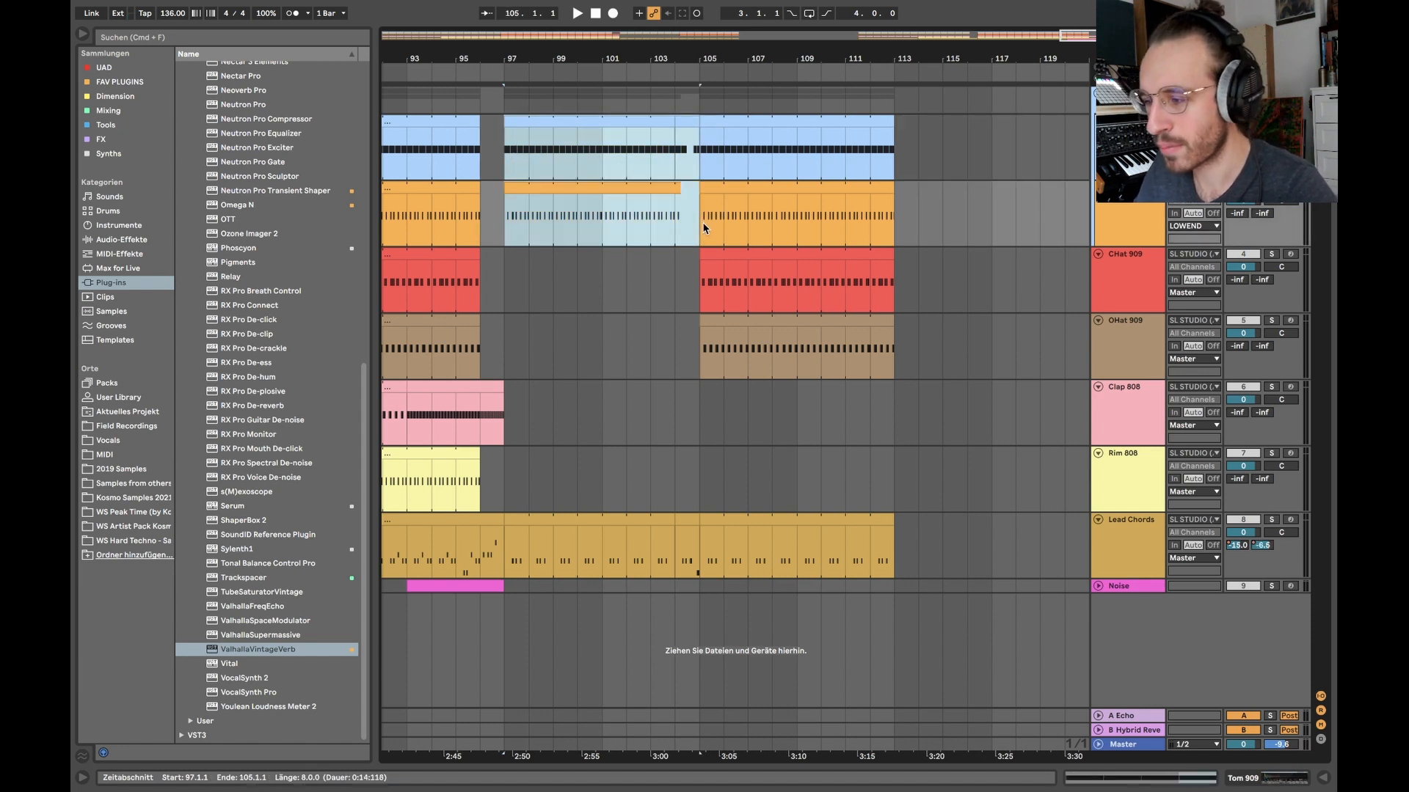
scroll(691, 156, "up", 5)
left_click(573, 138)
key("super+e")
left_click_drag(545, 123, 591, 138)
scroll(648, 158, "down", 4)
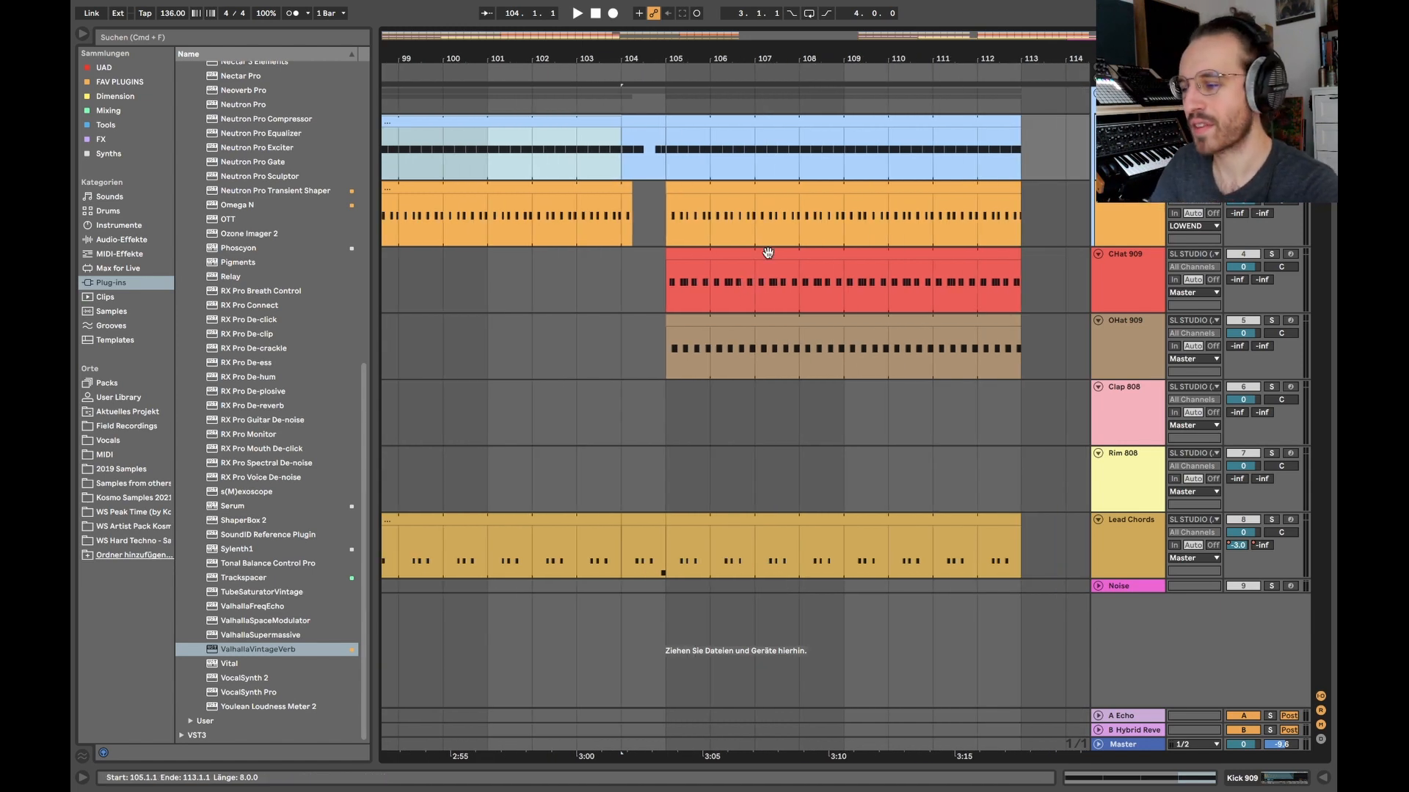
- Mark the Lead Chords section from bar 97 to 113
scroll(740, 377, "down", 6)
left_click_drag(697, 537, 839, 541)
scroll(733, 570, "up", 6)
left_click(637, 554)
scroll(637, 557, "down", 5)
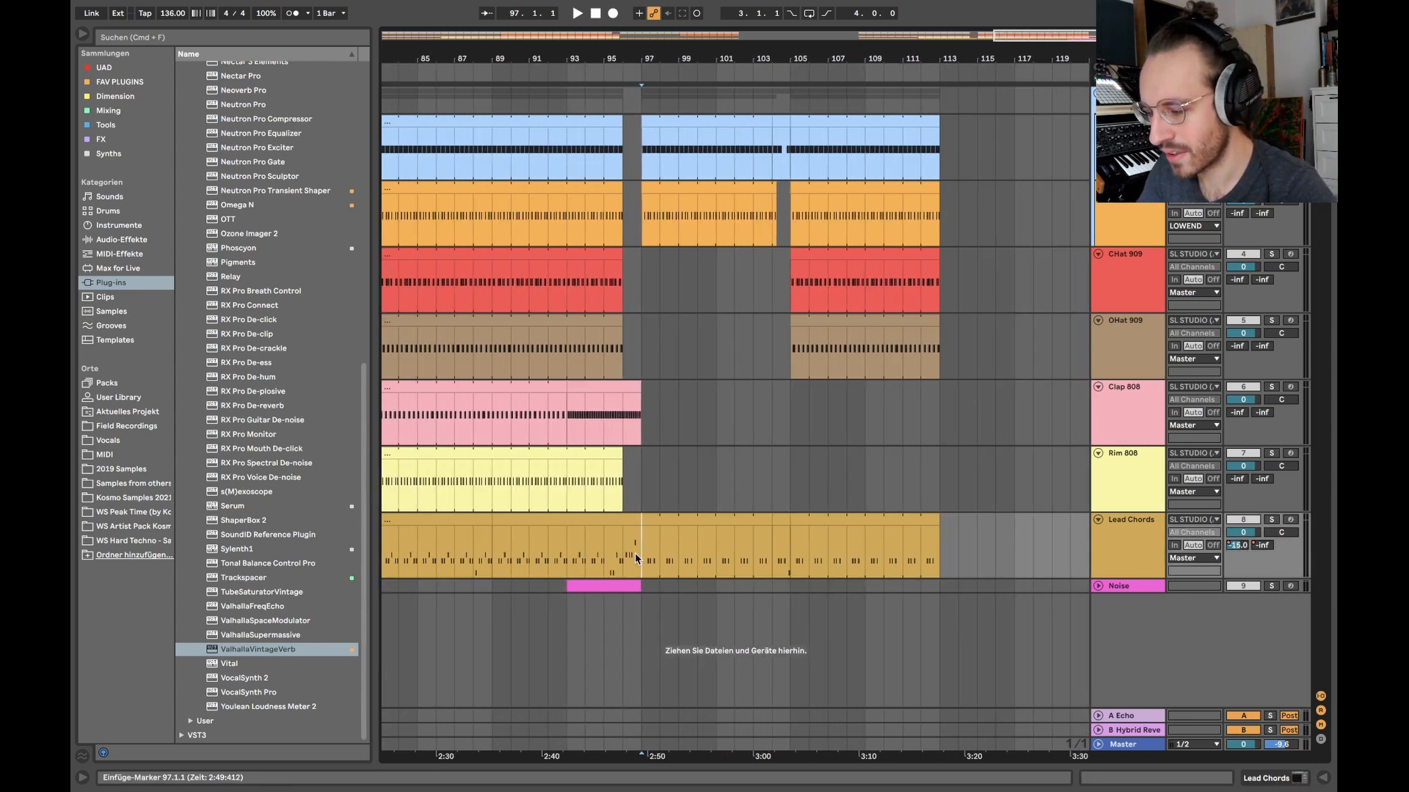
left_click_drag(634, 551, 931, 547)
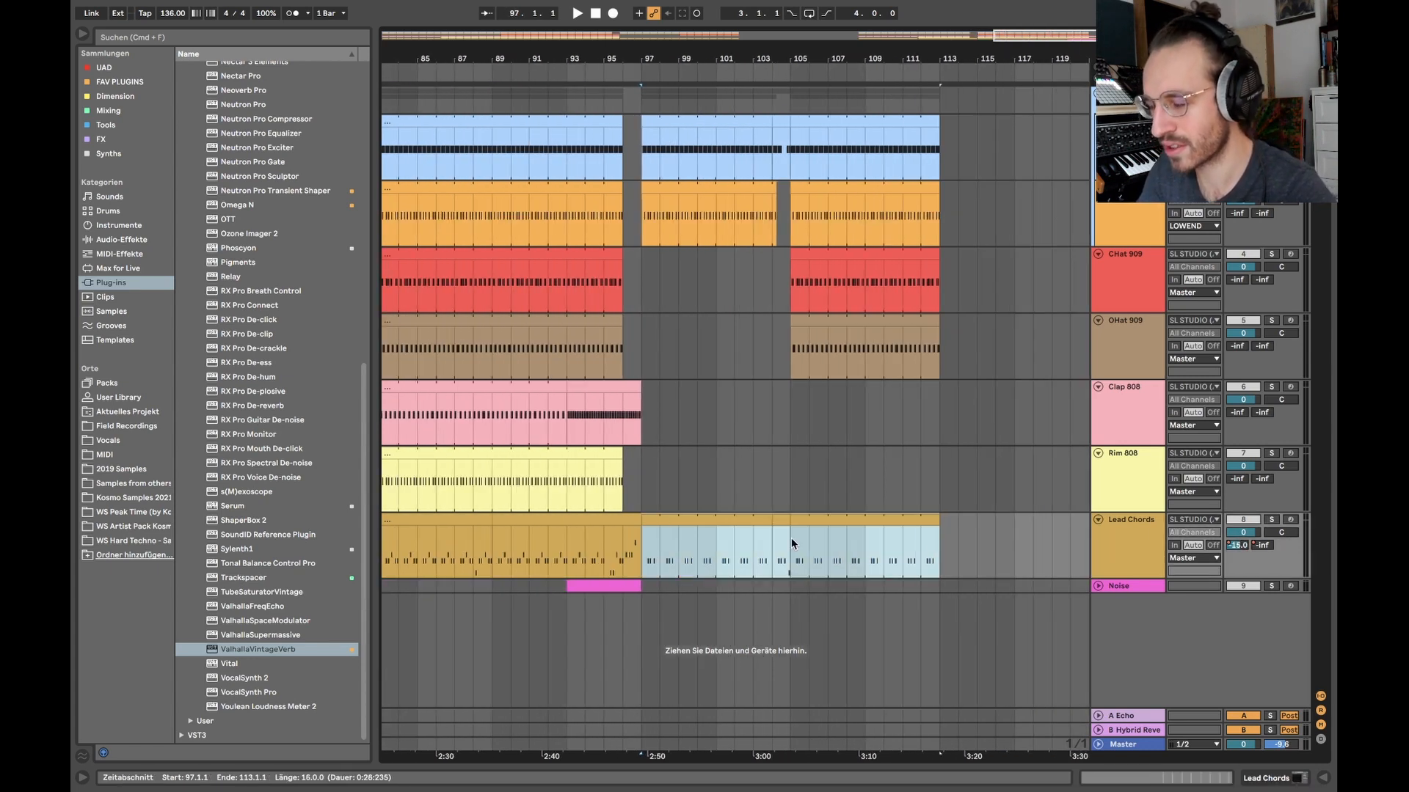
- In the first version, mark bar 40 across the tracks, then the CHat 909 and OHat 909 clips from bar 41 to 49
scroll(791, 540, "down", 5)
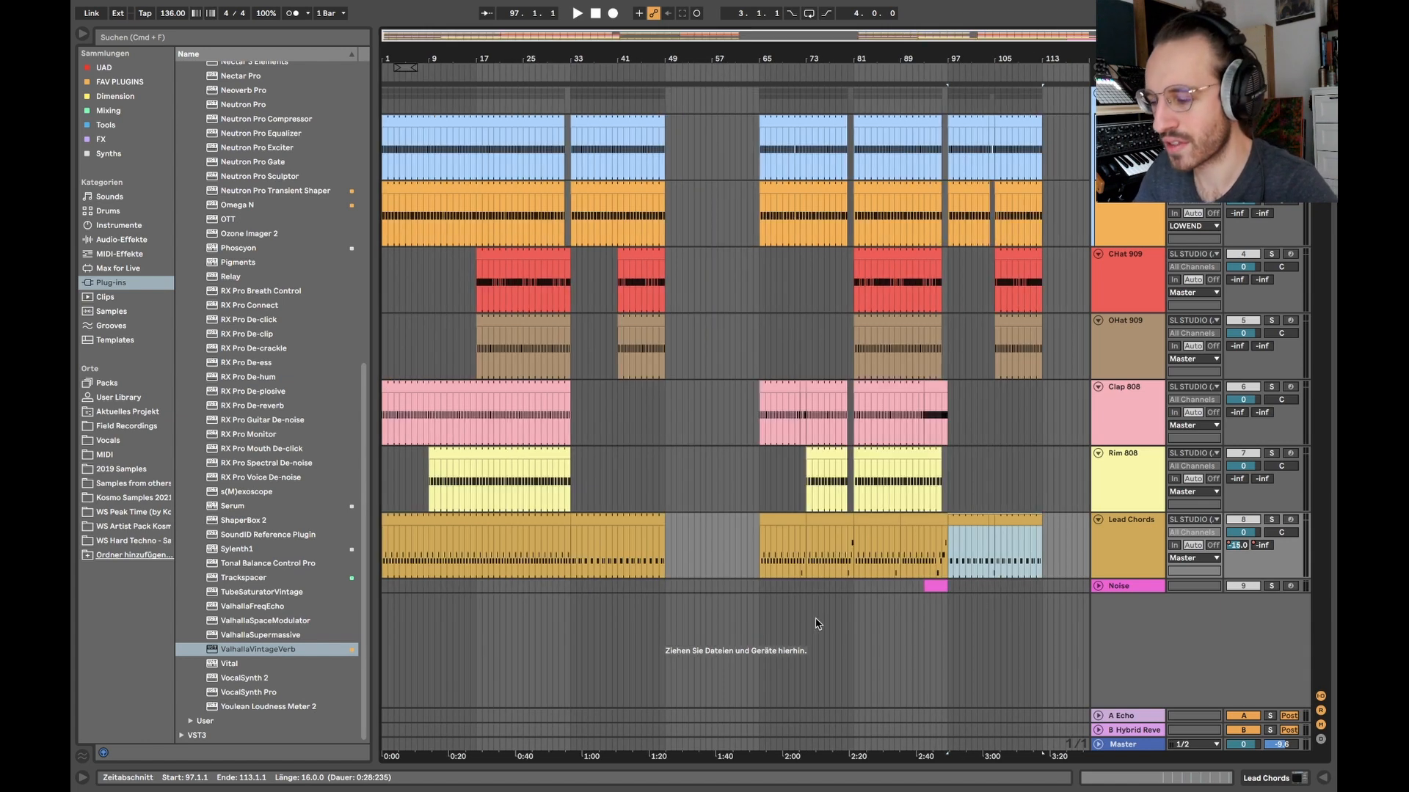
scroll(575, 459, "up", 8)
scroll(769, 345, "right", 5)
scroll(769, 344, "down", 4)
left_click_drag(539, 166, 739, 553)
left_click(750, 165)
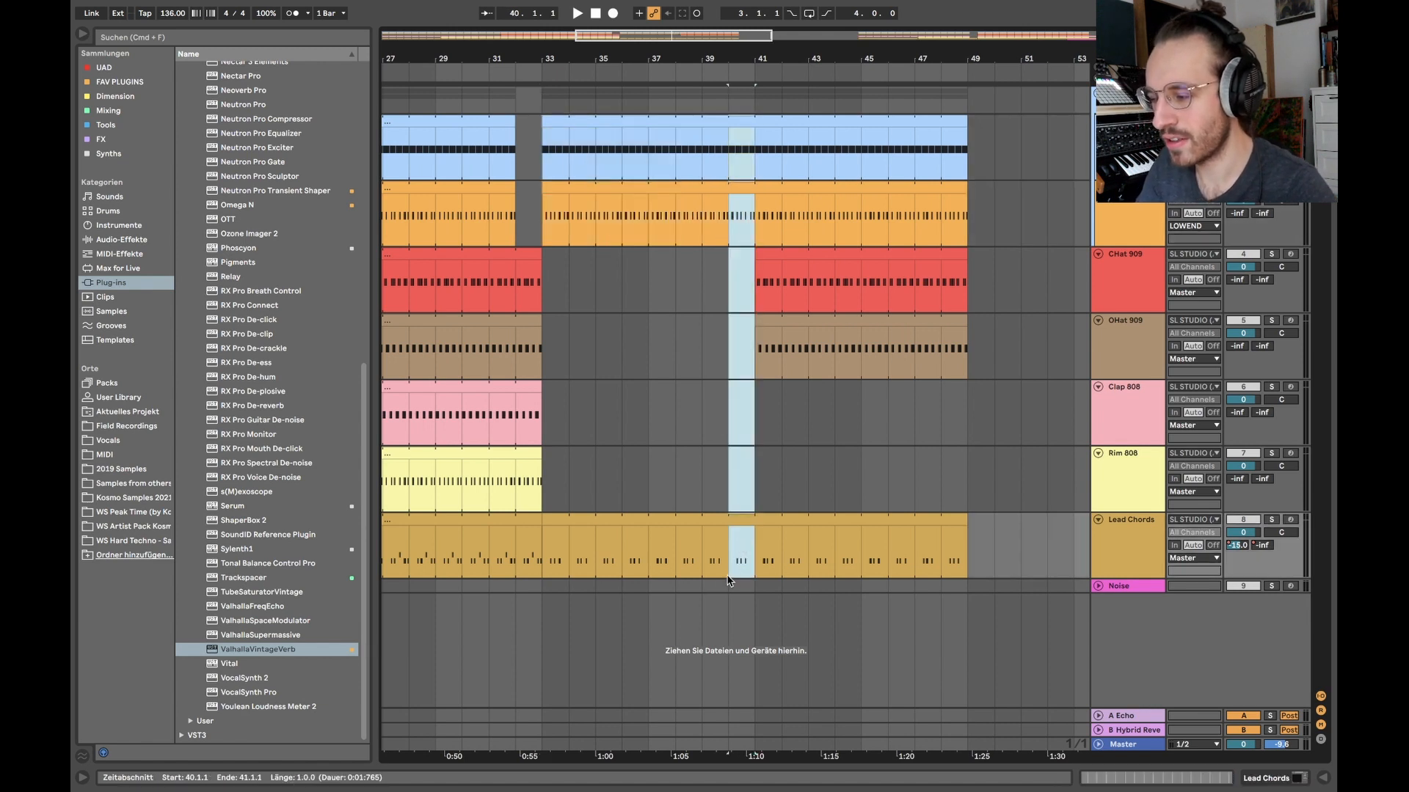
left_click_drag(758, 254, 975, 347)
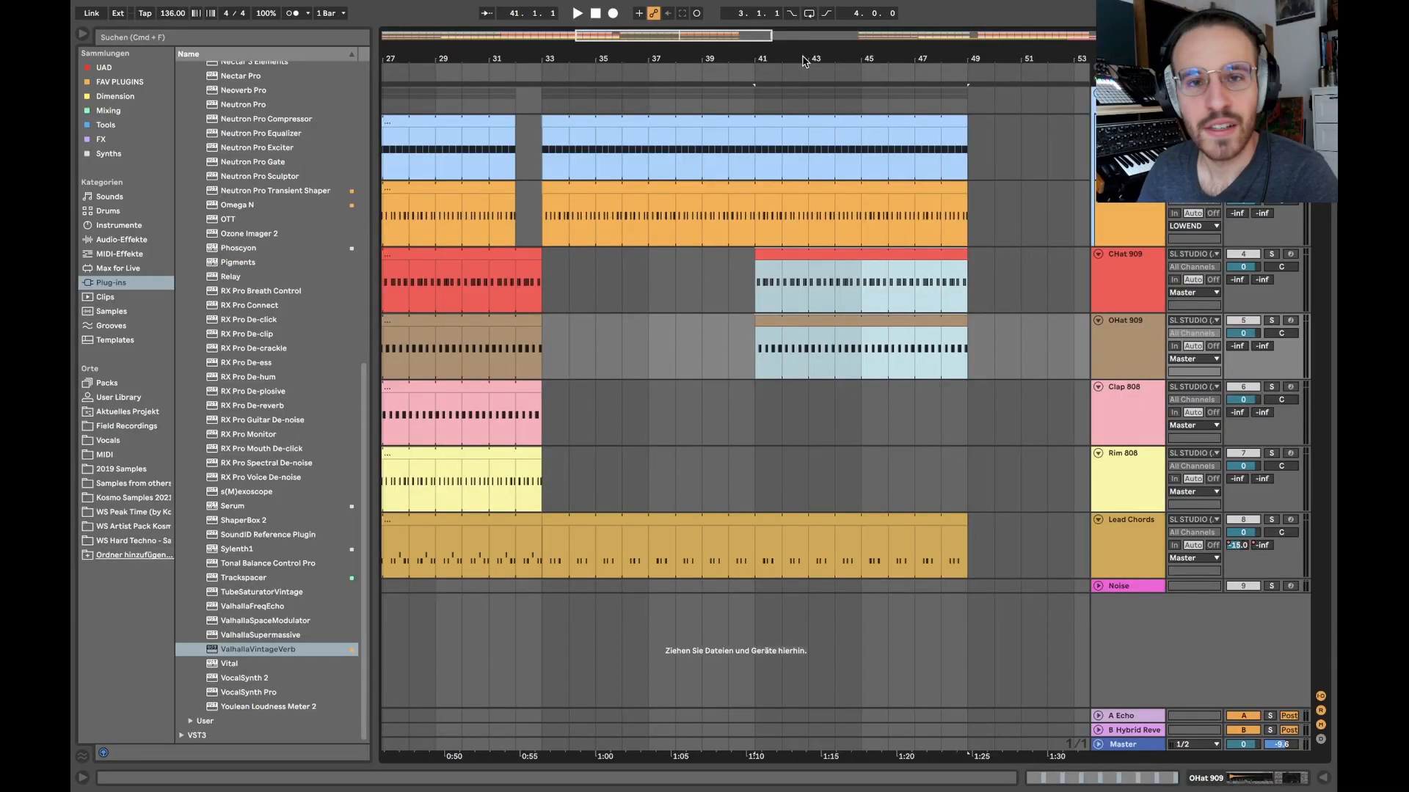
- Compare the track layout of the plain first version with the second version starting at bar 65
scroll(711, 394, "left", 4)
scroll(745, 432, "down", 6)
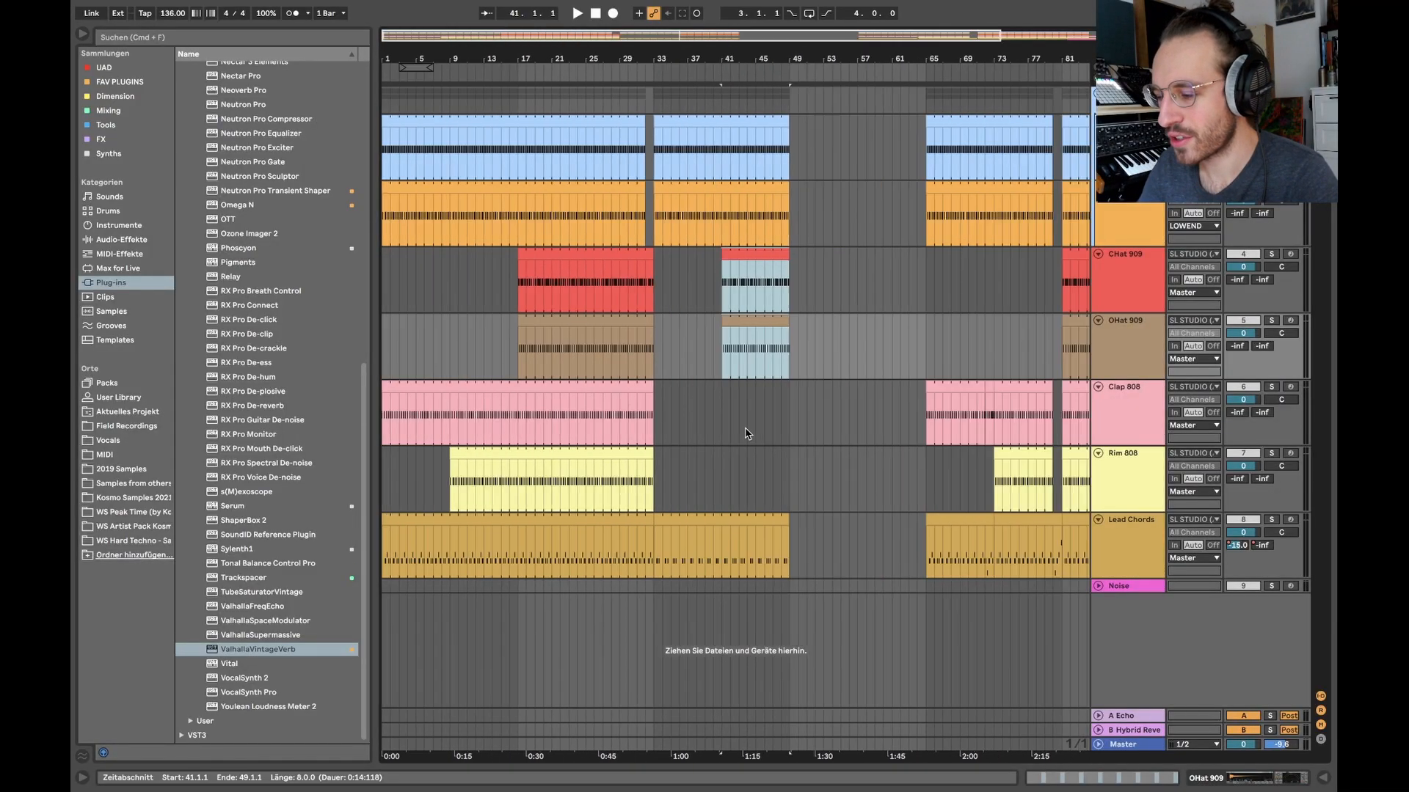
scroll(764, 487, "up", 3)
scroll(890, 488, "right", 6)
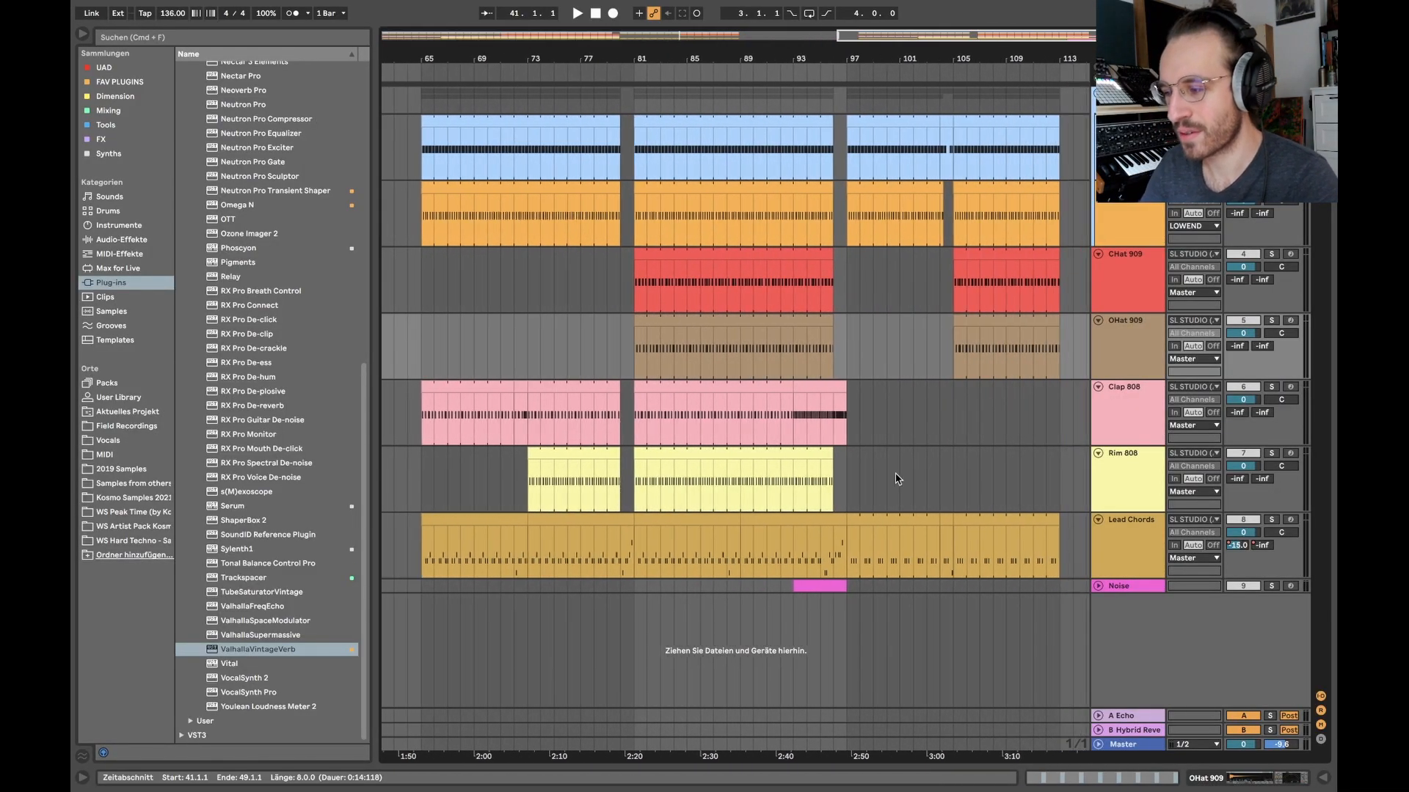
scroll(891, 488, "right", 1)
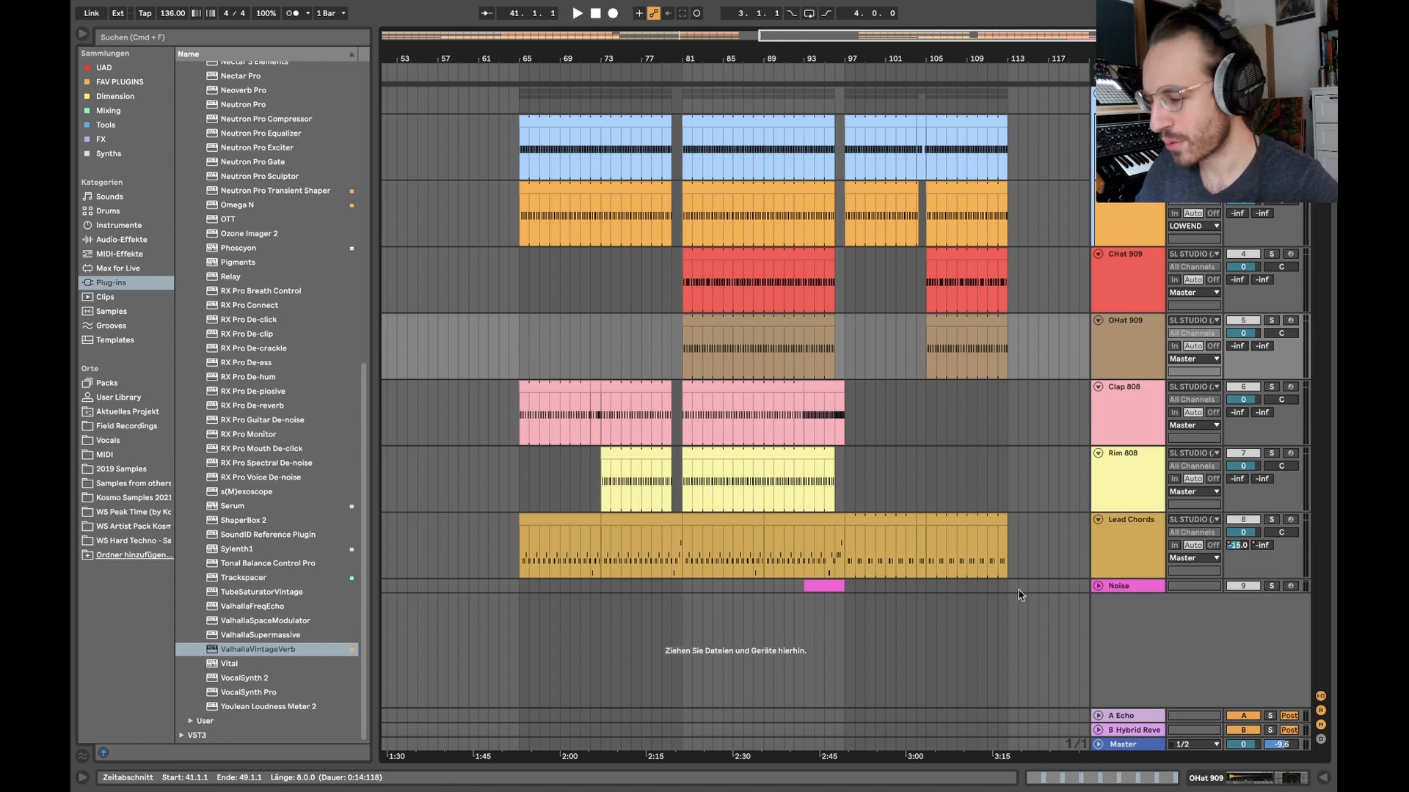
- Turn off the active solo so every track sounds, and unfold the Noise track
left_click(1271, 93)
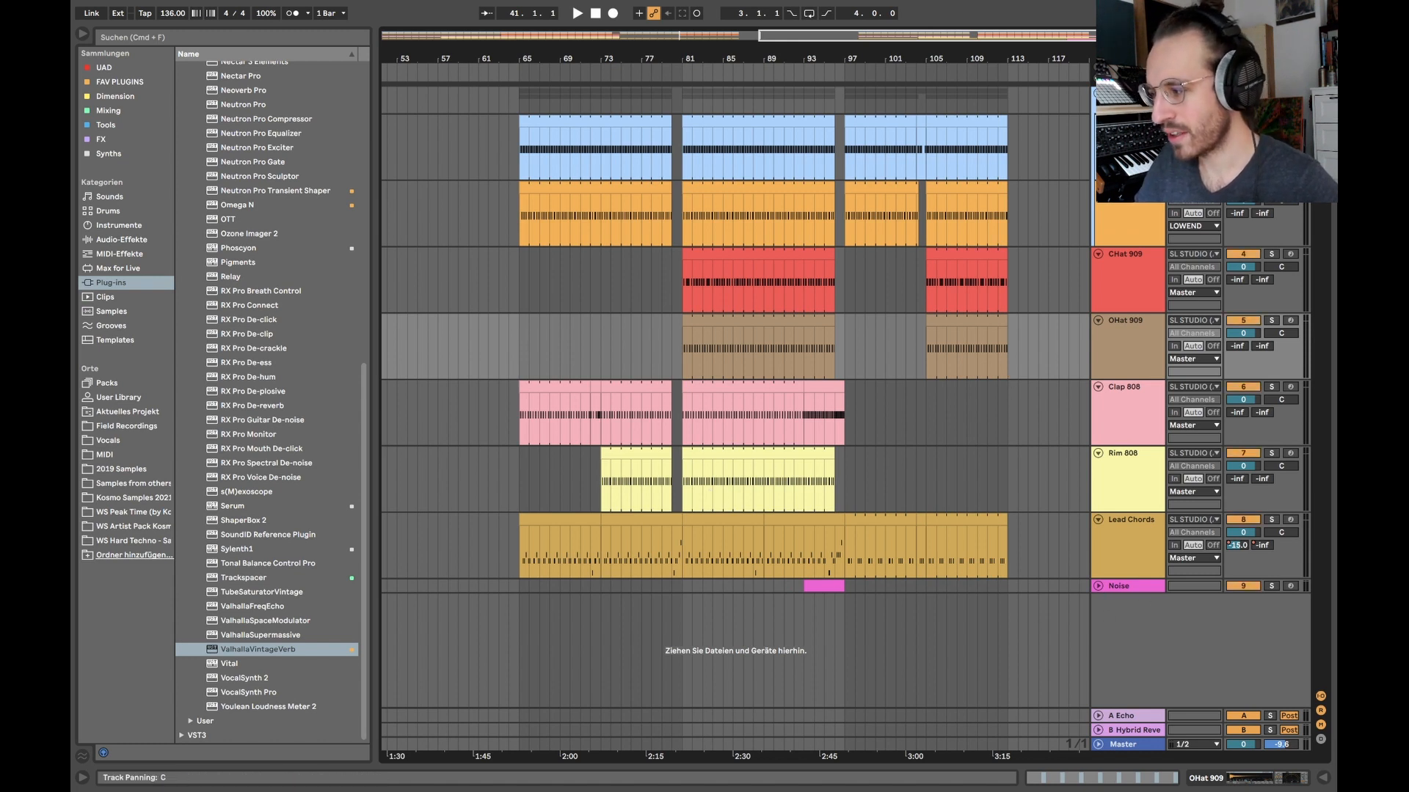
left_click(1098, 585)
left_click(1120, 592)
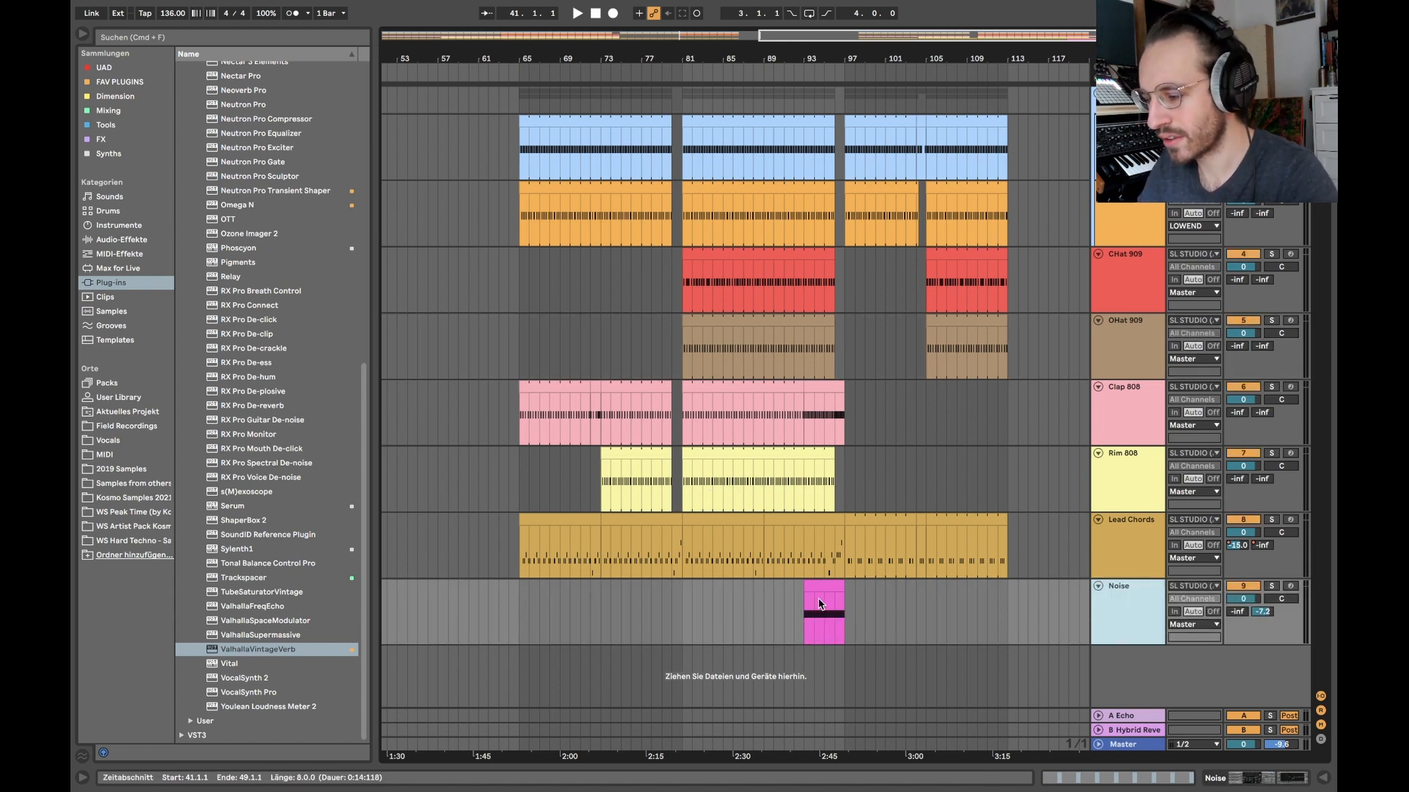
- Solo the Noise track and play its clip from bar 93 to 97
left_click(823, 587)
key("s")
key("space")
key("a")
key("a")
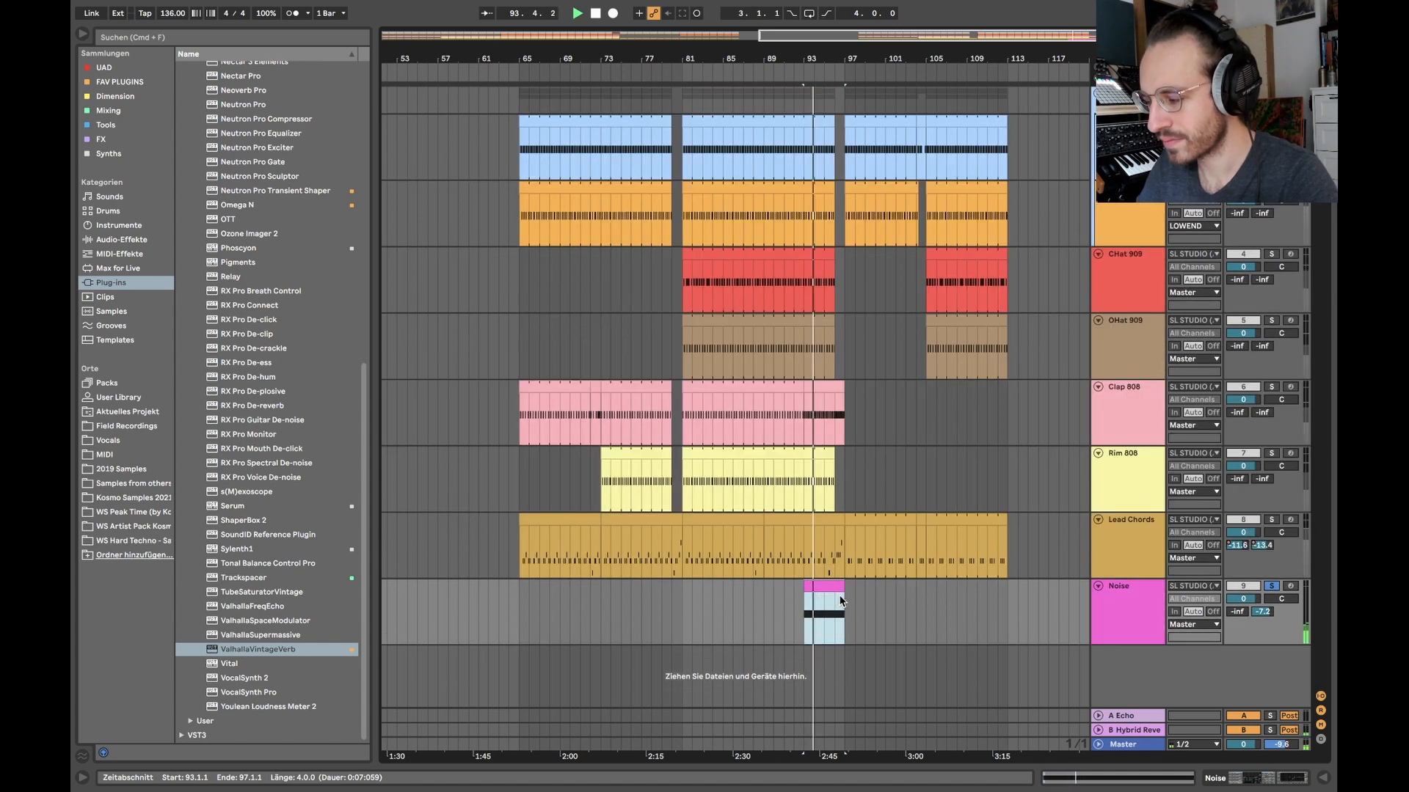
- Show the Noise track's Operator and EQ Eight devices, close the device view, and unsolo the track
double_click(1123, 588)
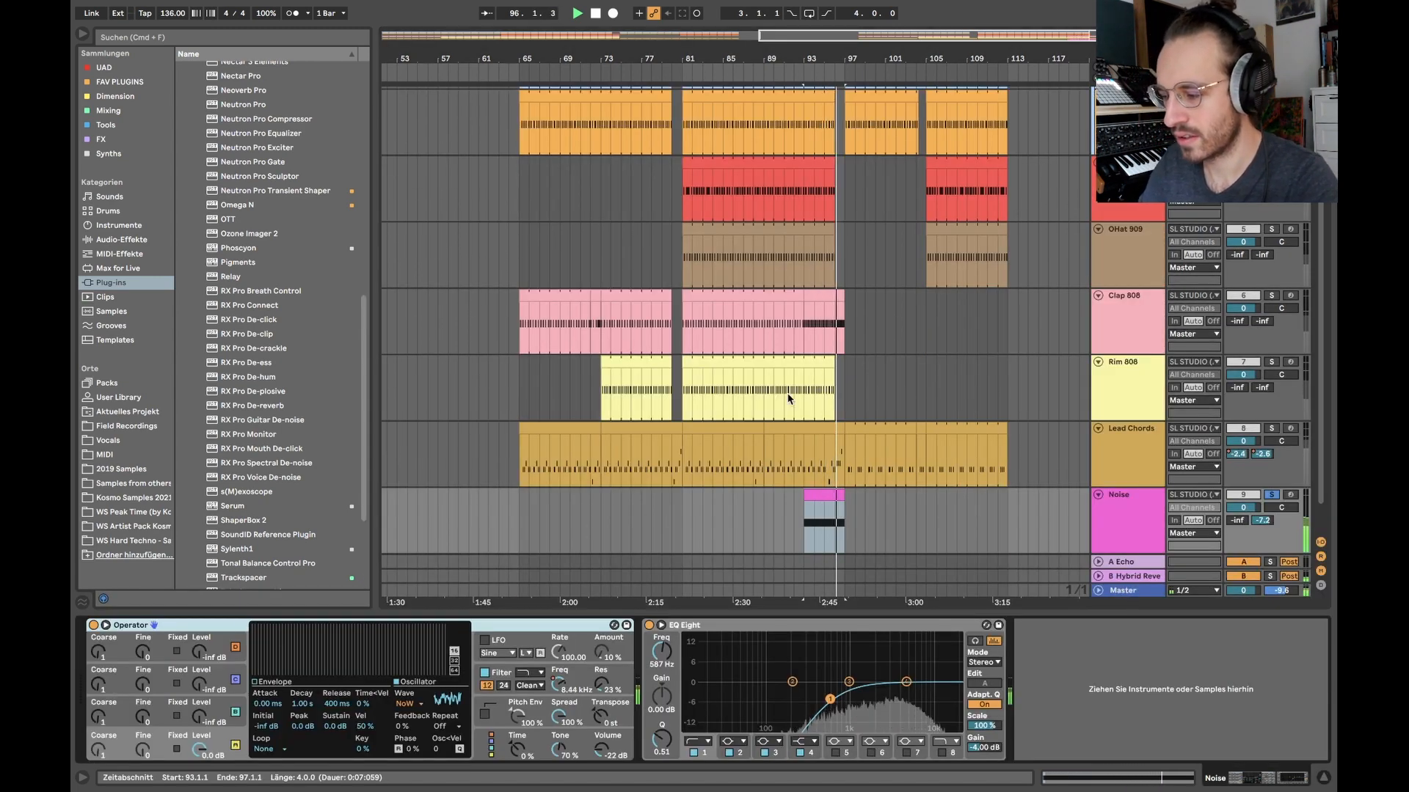
key("super+alt+l")
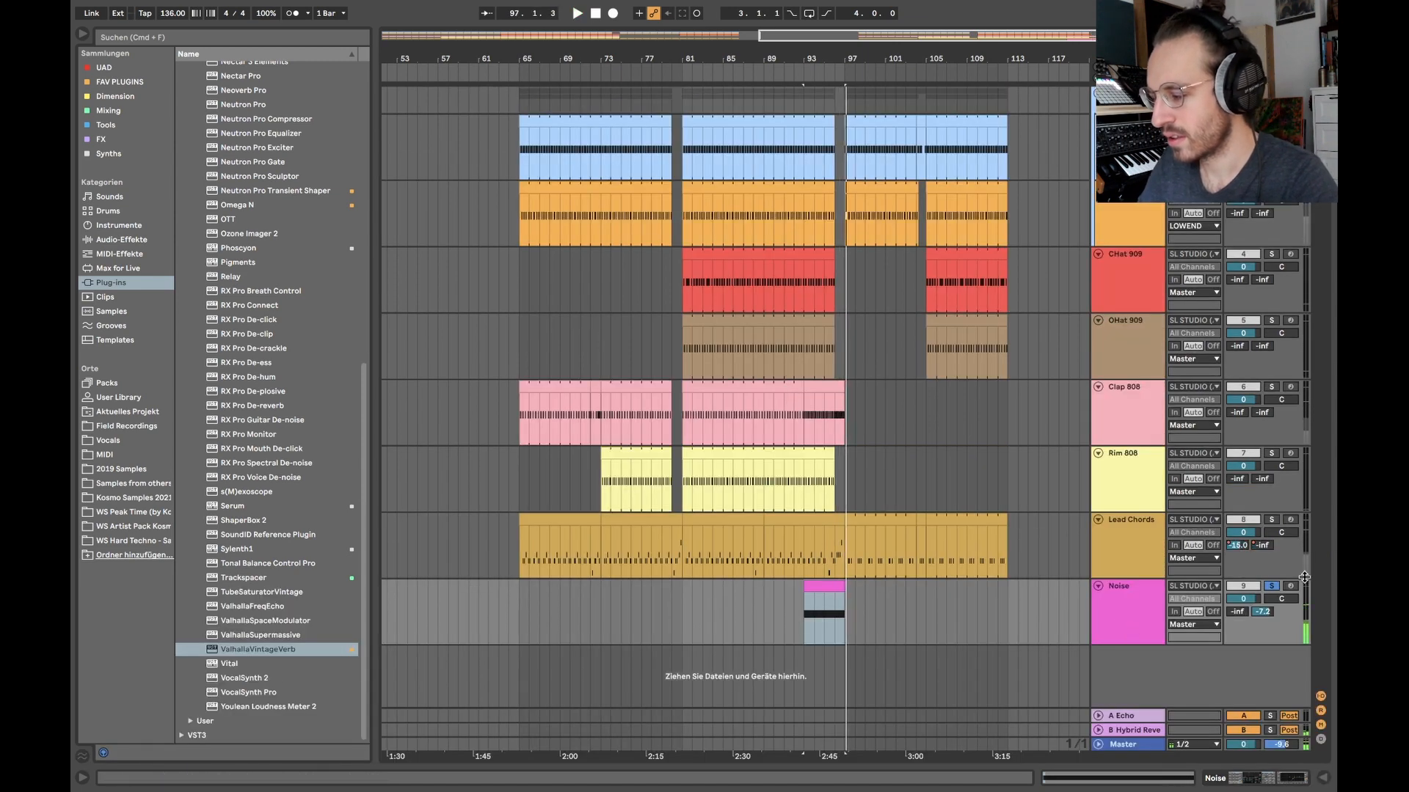
left_click(1272, 586)
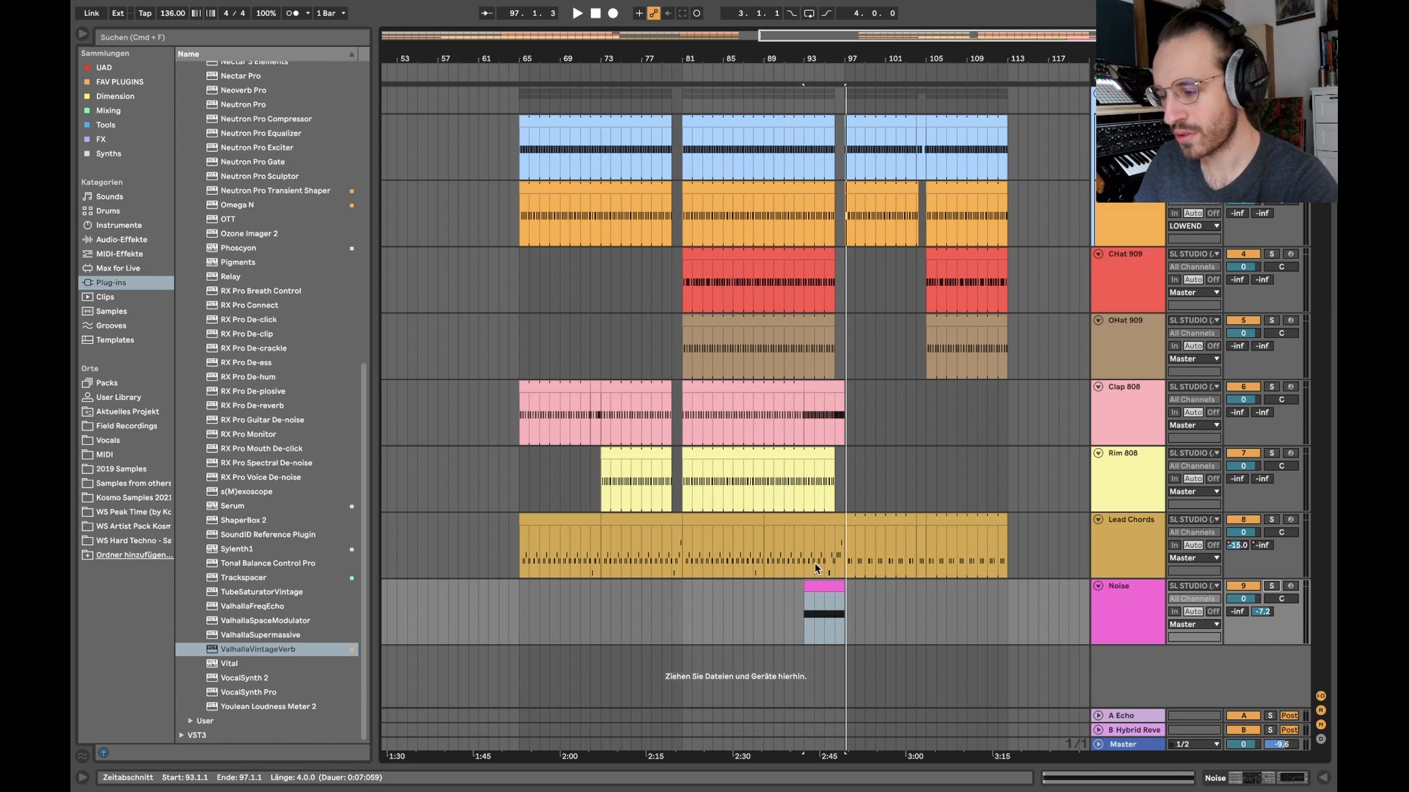
- Select the Noise clip from bar 93 to 97, then place the insert marker at bar 93 on the Lead Chords track
scroll(814, 565, "up", 3)
scroll(815, 565, "right", 2)
left_click(798, 588)
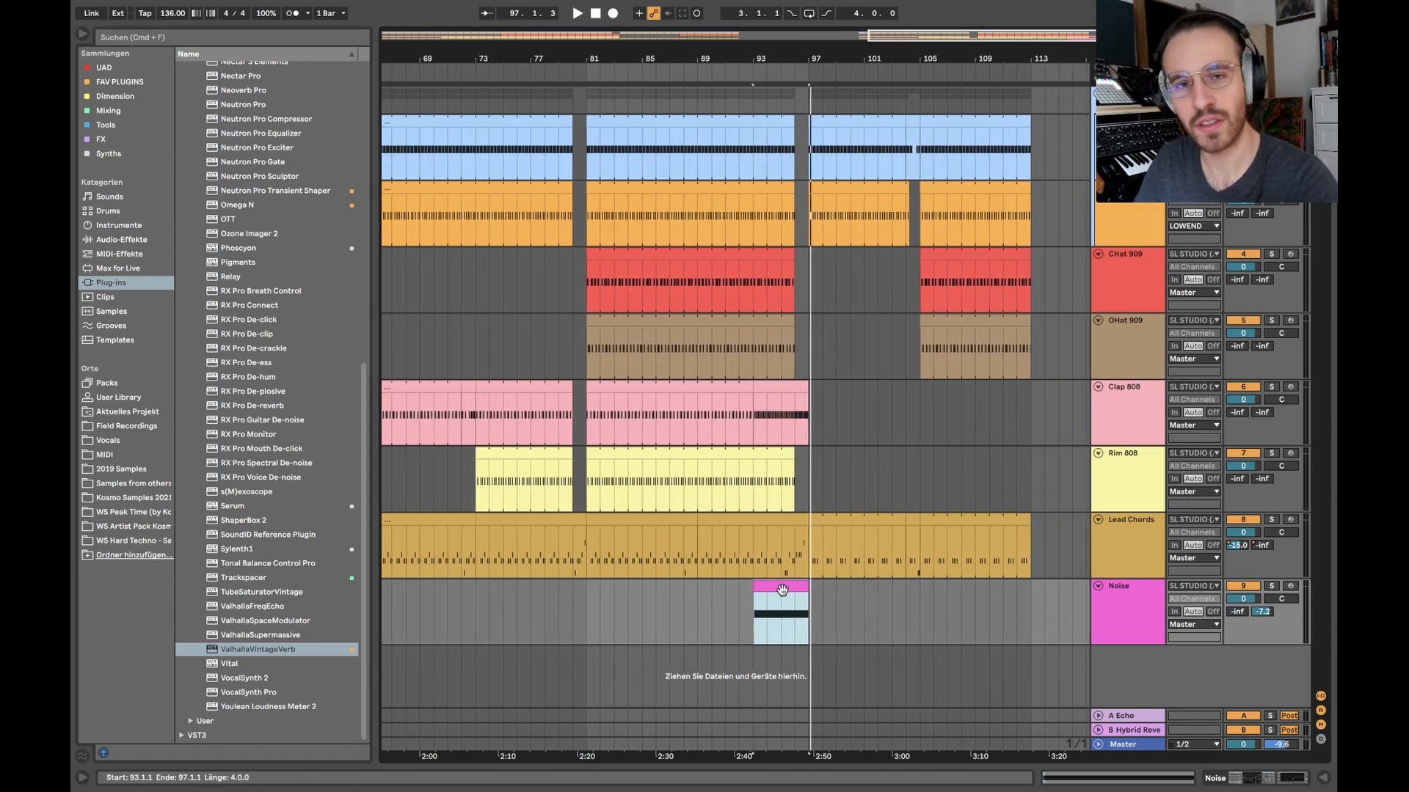
scroll(782, 589, "down", 1)
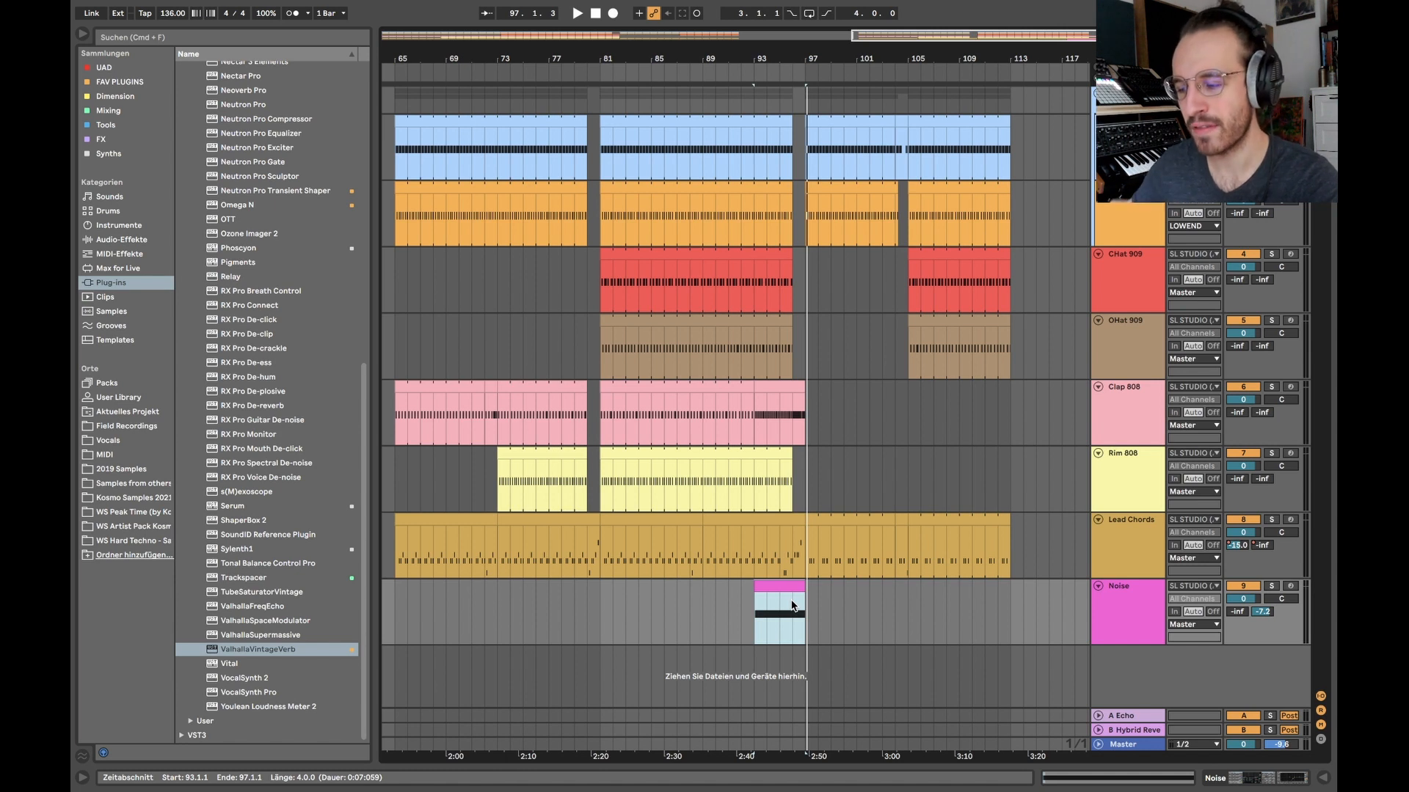
left_click(750, 546)
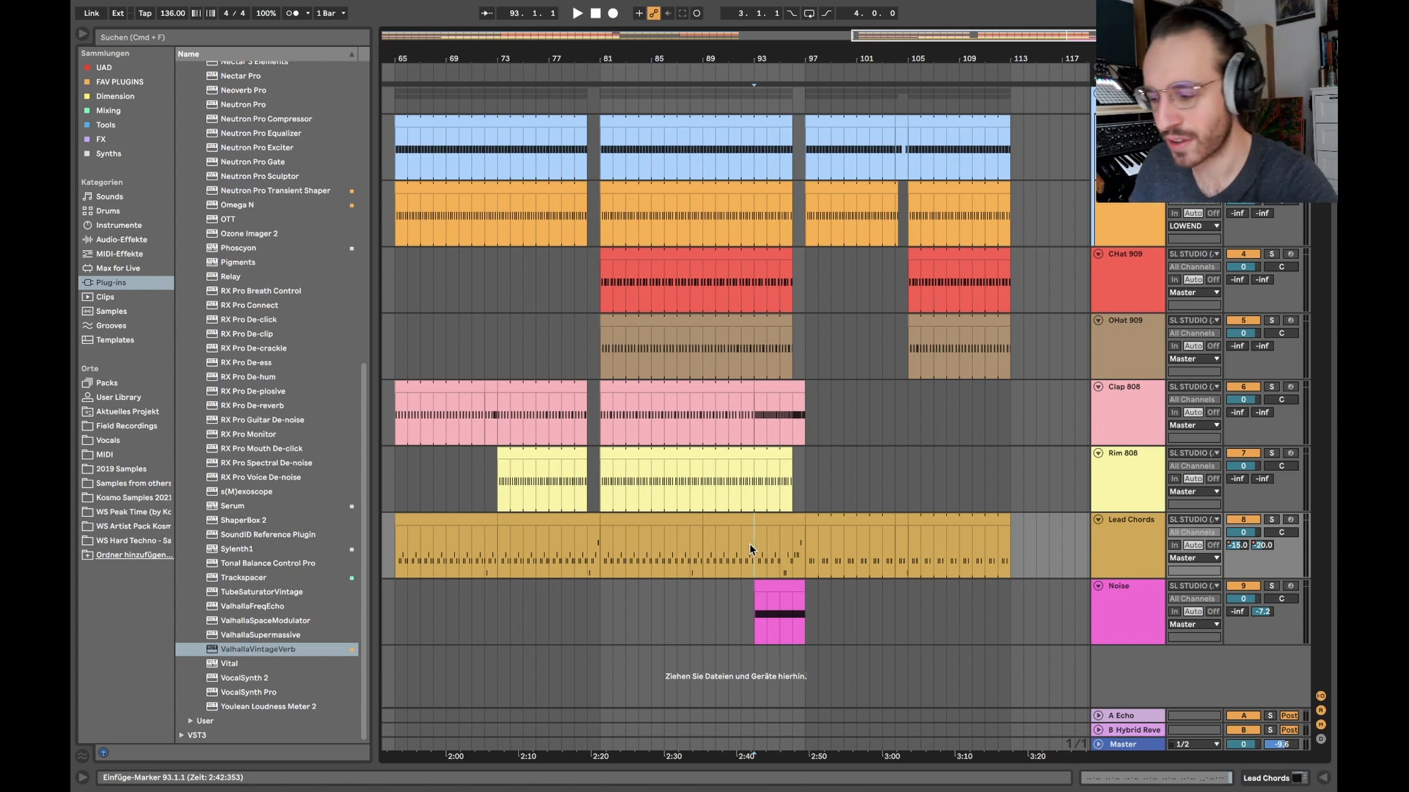
scroll(750, 544, "up", 5)
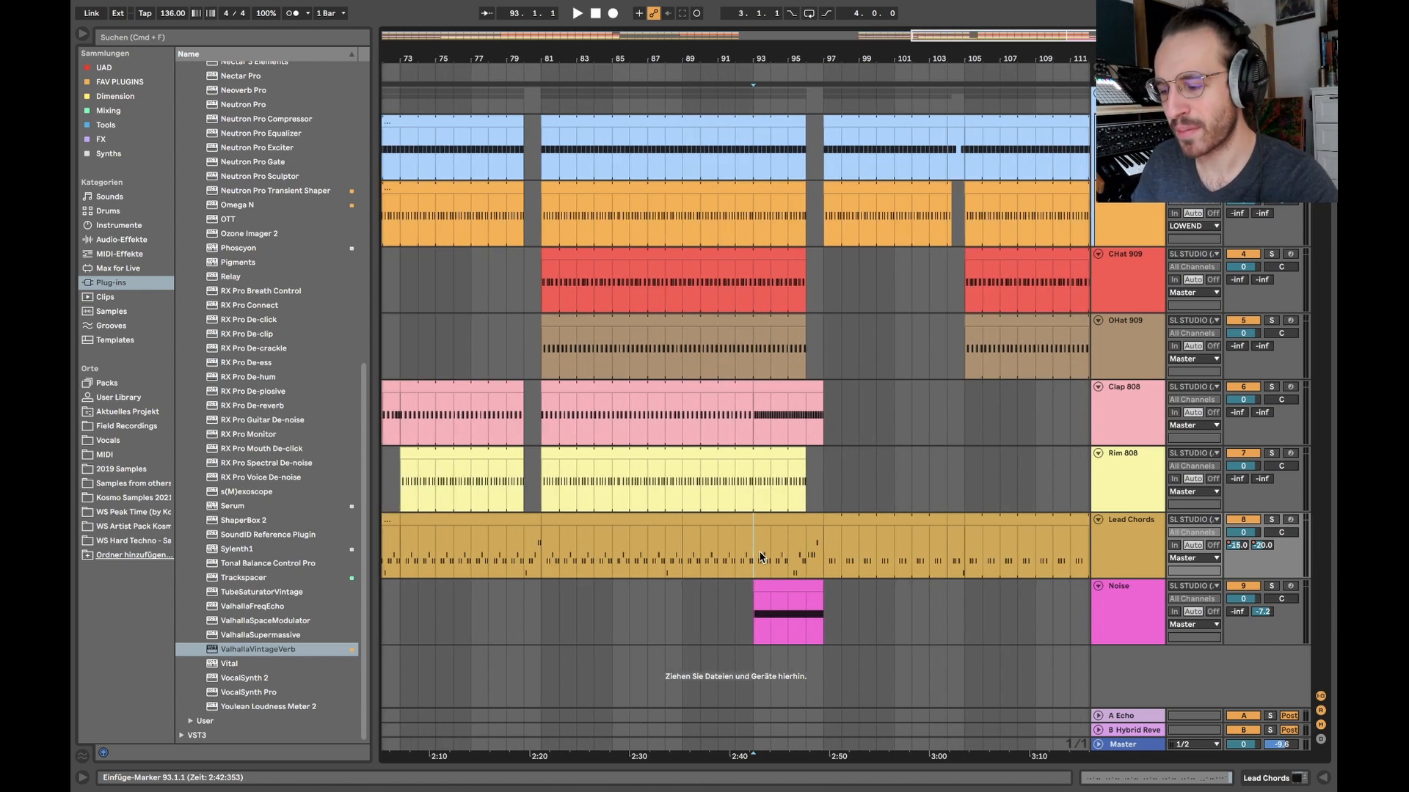
- Highlight the Lead Chords from bar 93 to 97, then play that passage with the Lead Chords and Noise tracks soloed
left_click_drag(759, 563, 839, 563)
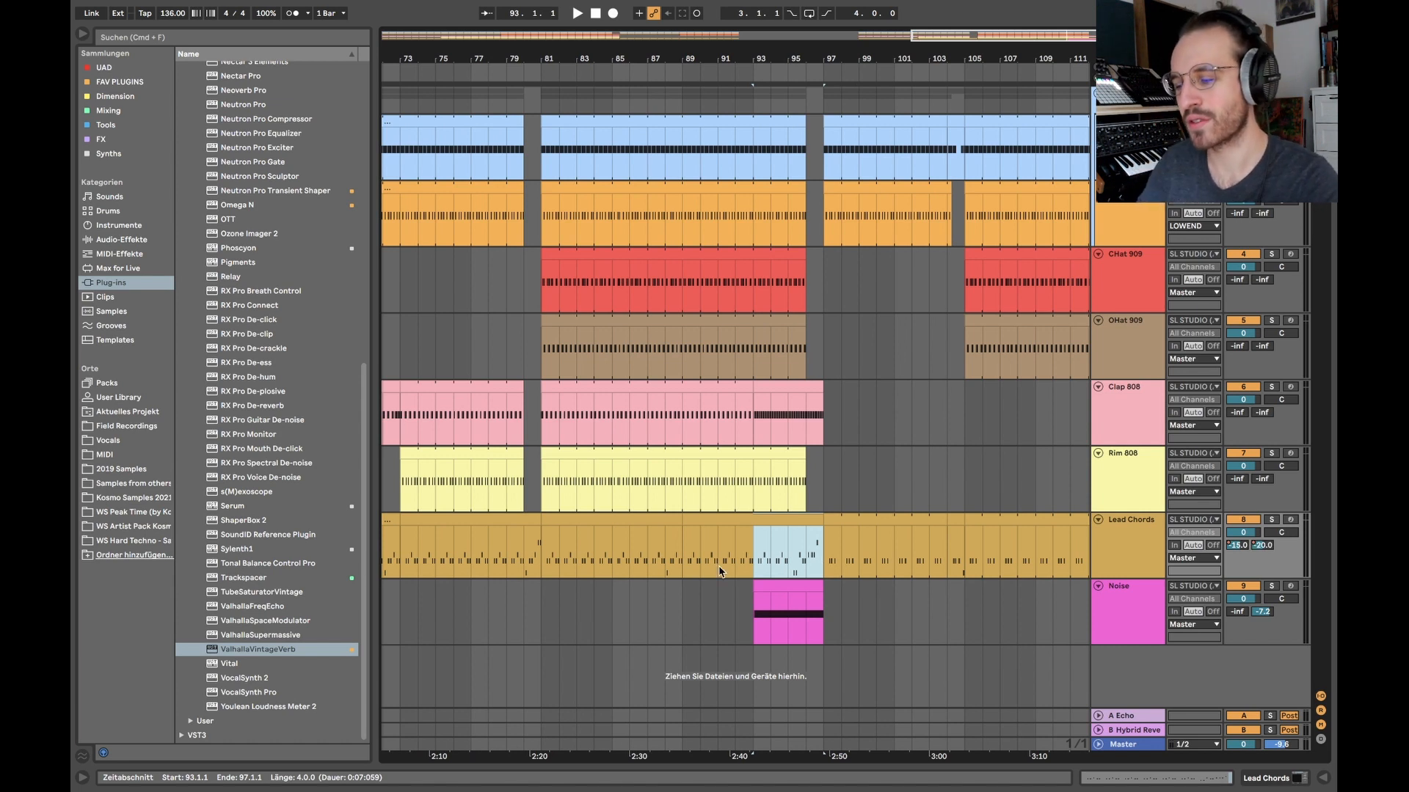
left_click(741, 557)
key("space")
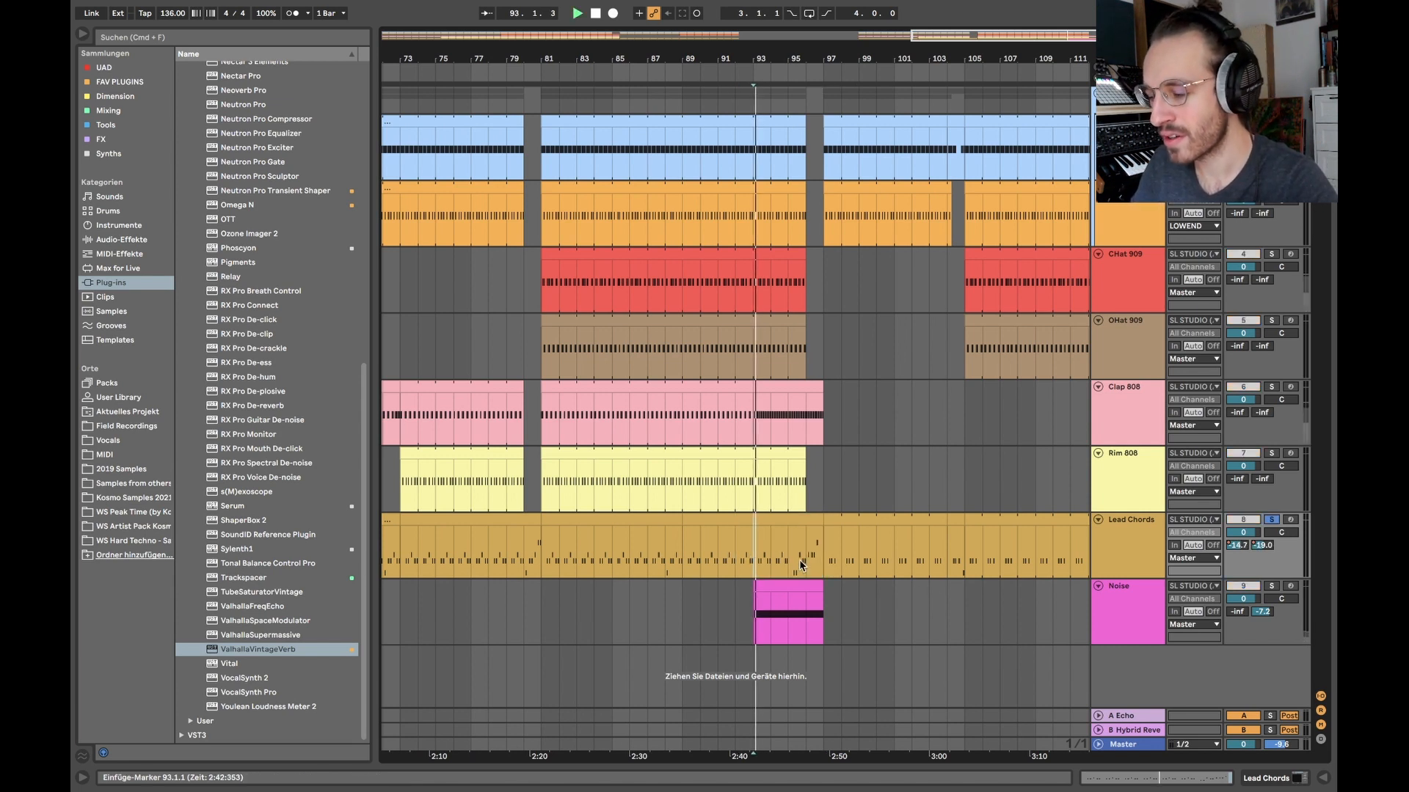
double_click(1114, 553)
scroll(1129, 507, "down", 3)
left_click(1131, 500)
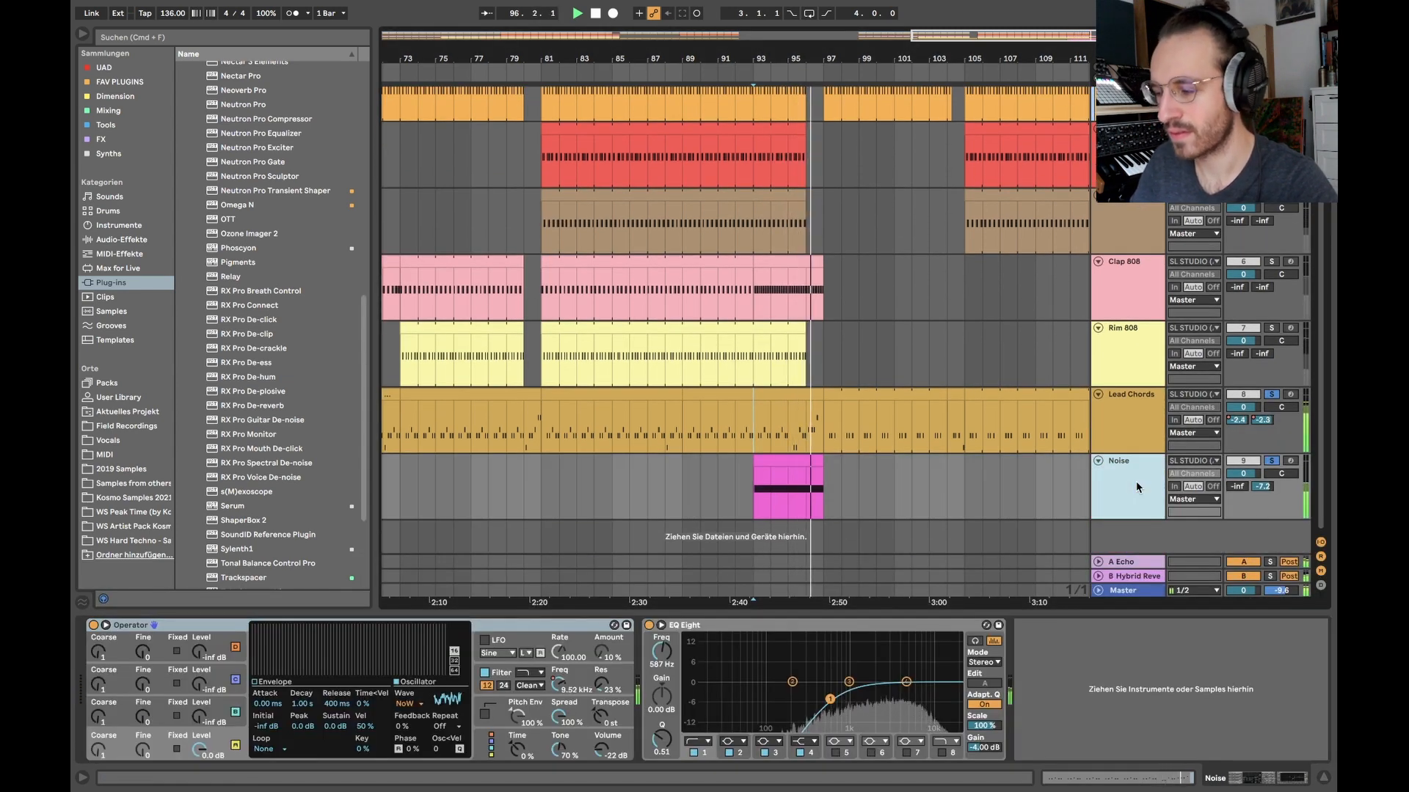
scroll(918, 337, "down", 5)
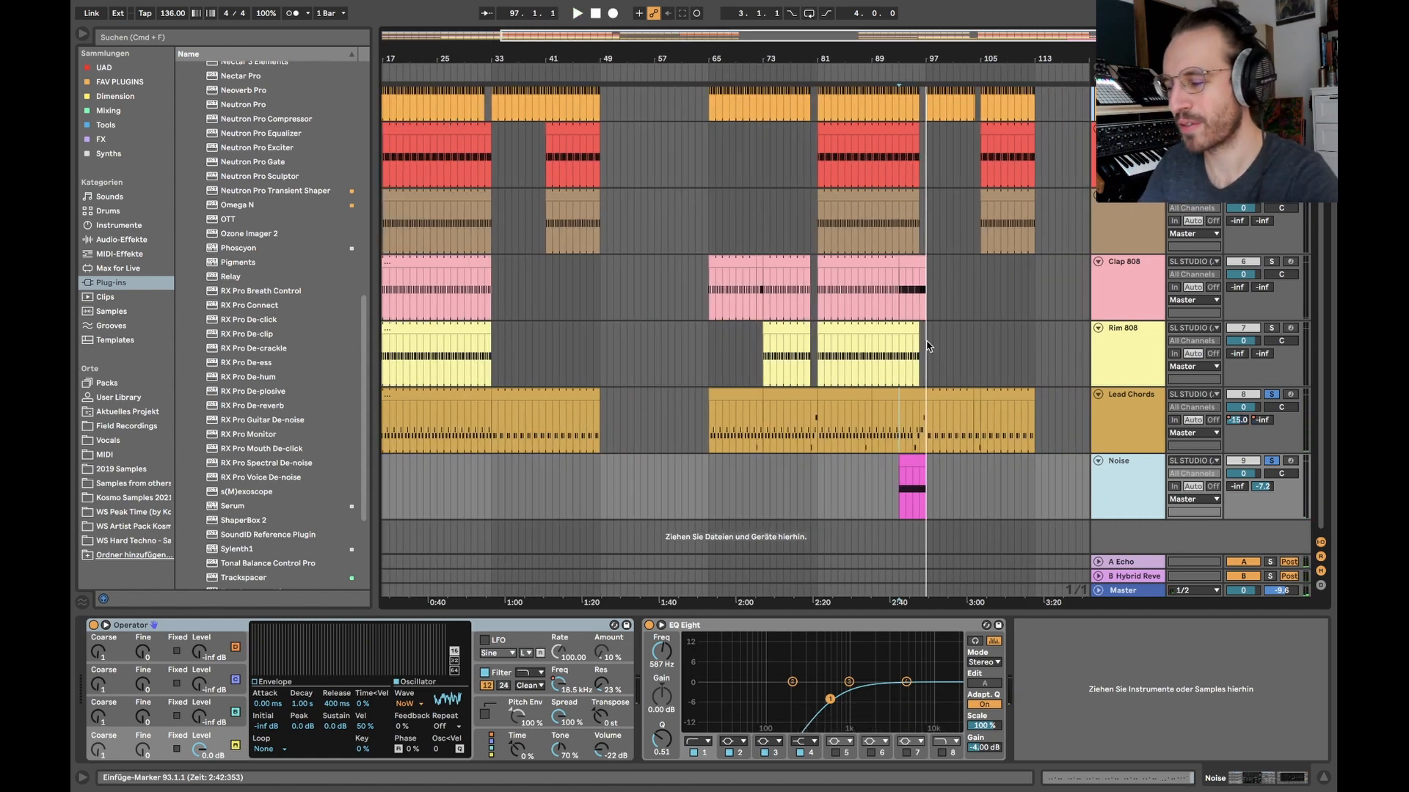
- Show the automation lanes across the whole arrangement and select bars 1 to 49 on the Noise track
scroll(919, 338, "up", 5)
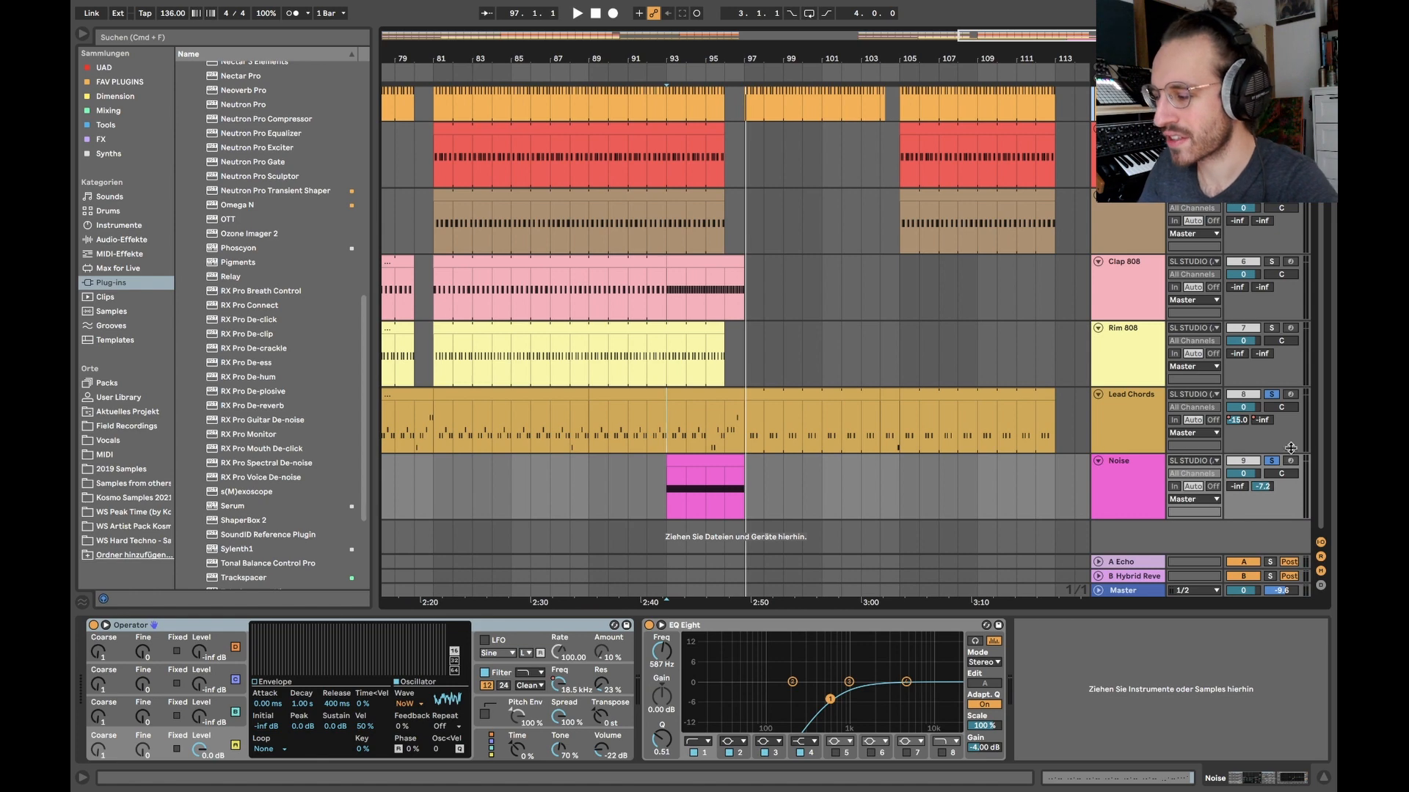
key("a")
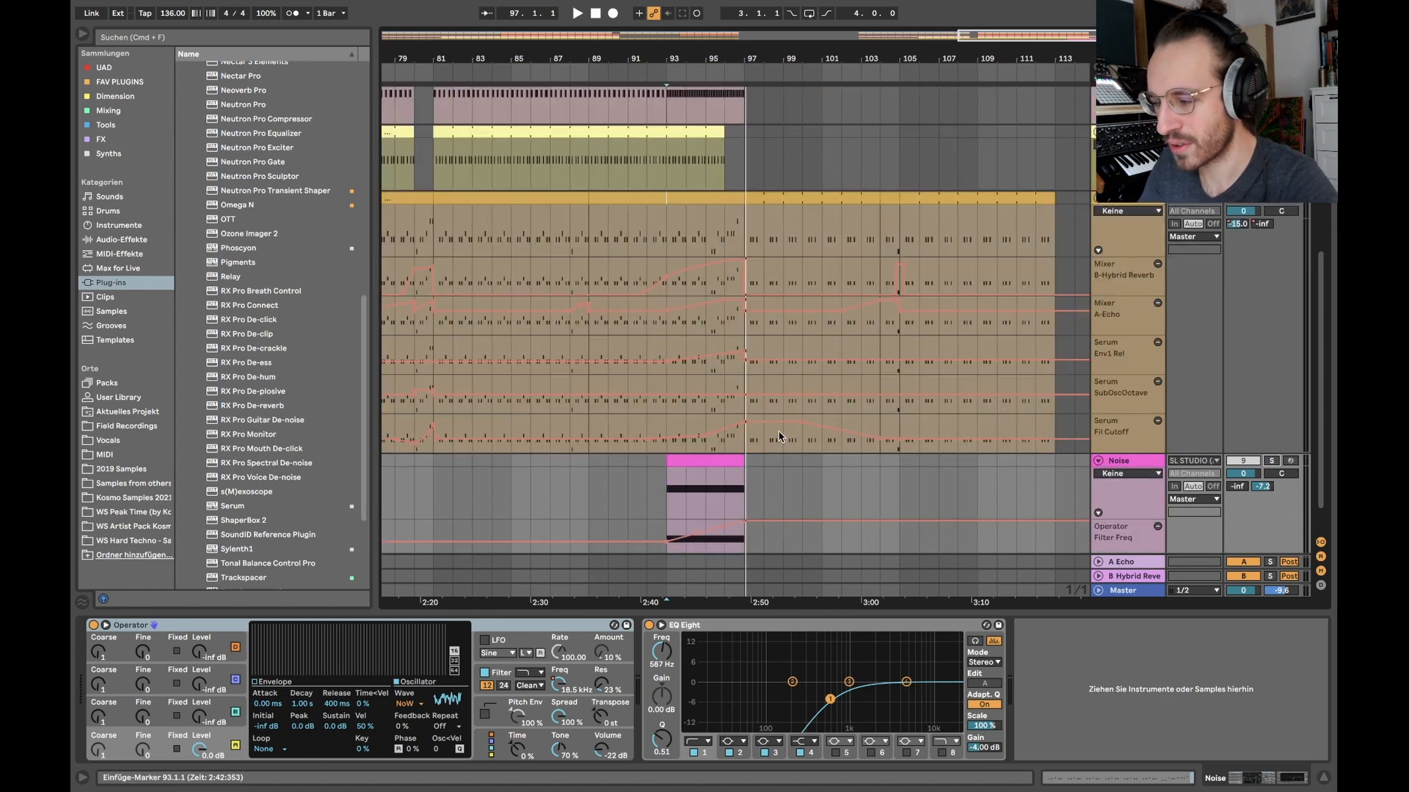
scroll(779, 437, "down", 5)
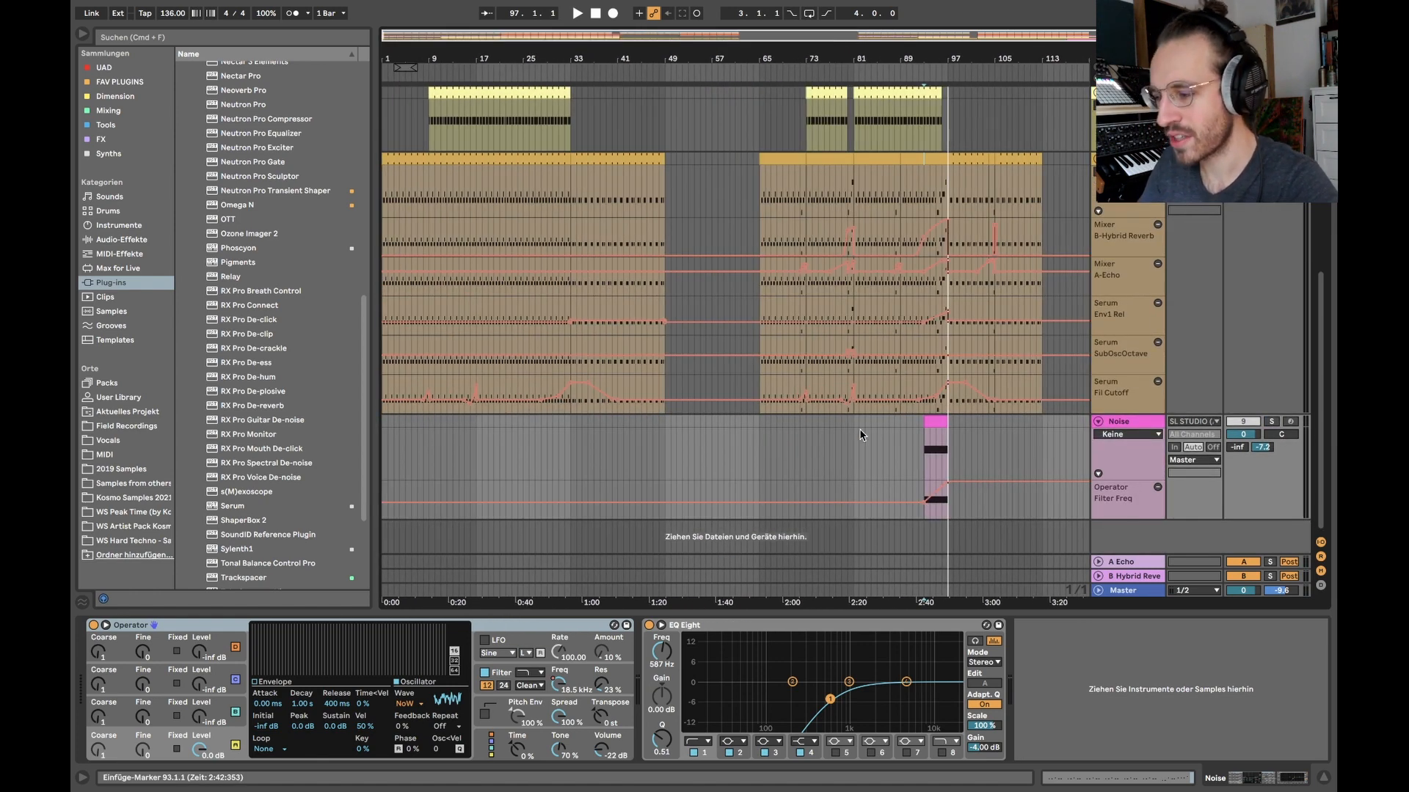
left_click_drag(665, 198, 384, 499)
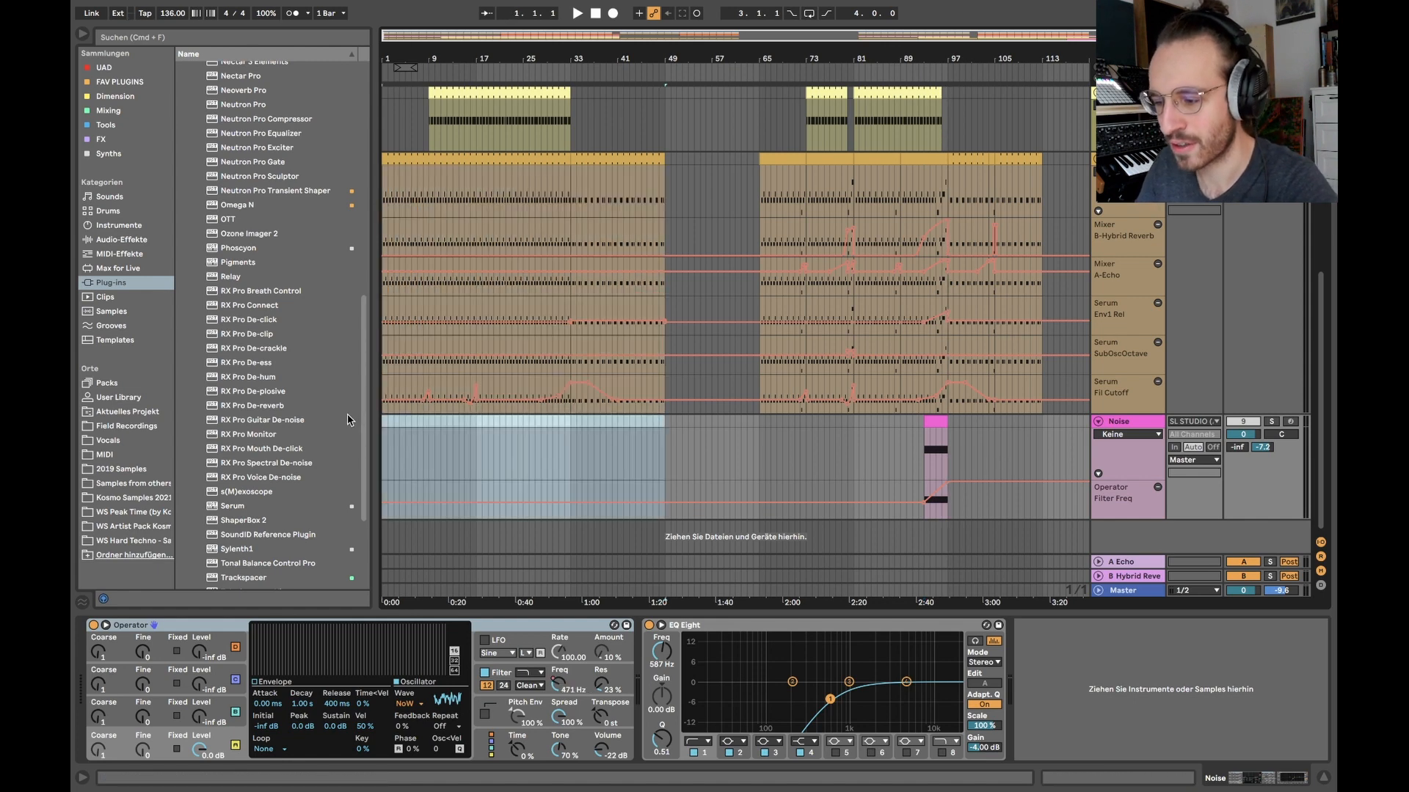
key("a")
scroll(606, 330, "up", 5)
key("a")
scroll(606, 337, "down", 8)
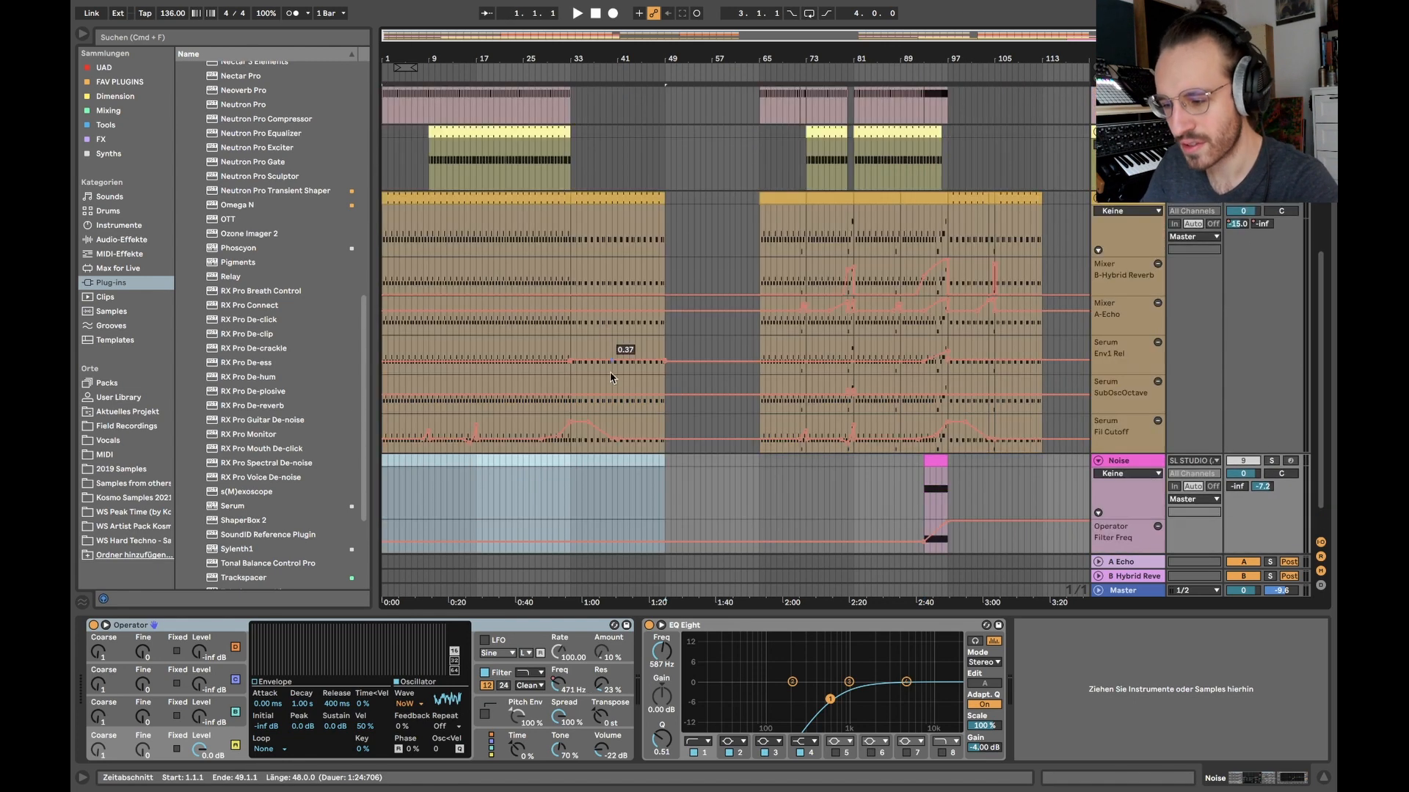
- Highlight the Lead Chords' Fil Cutoff automation from bar 25 to 30 and the Env1 Rel automation from bar 34 to 48
scroll(603, 430, "down", 2)
left_click_drag(522, 403, 550, 421)
scroll(553, 396, "up", 6)
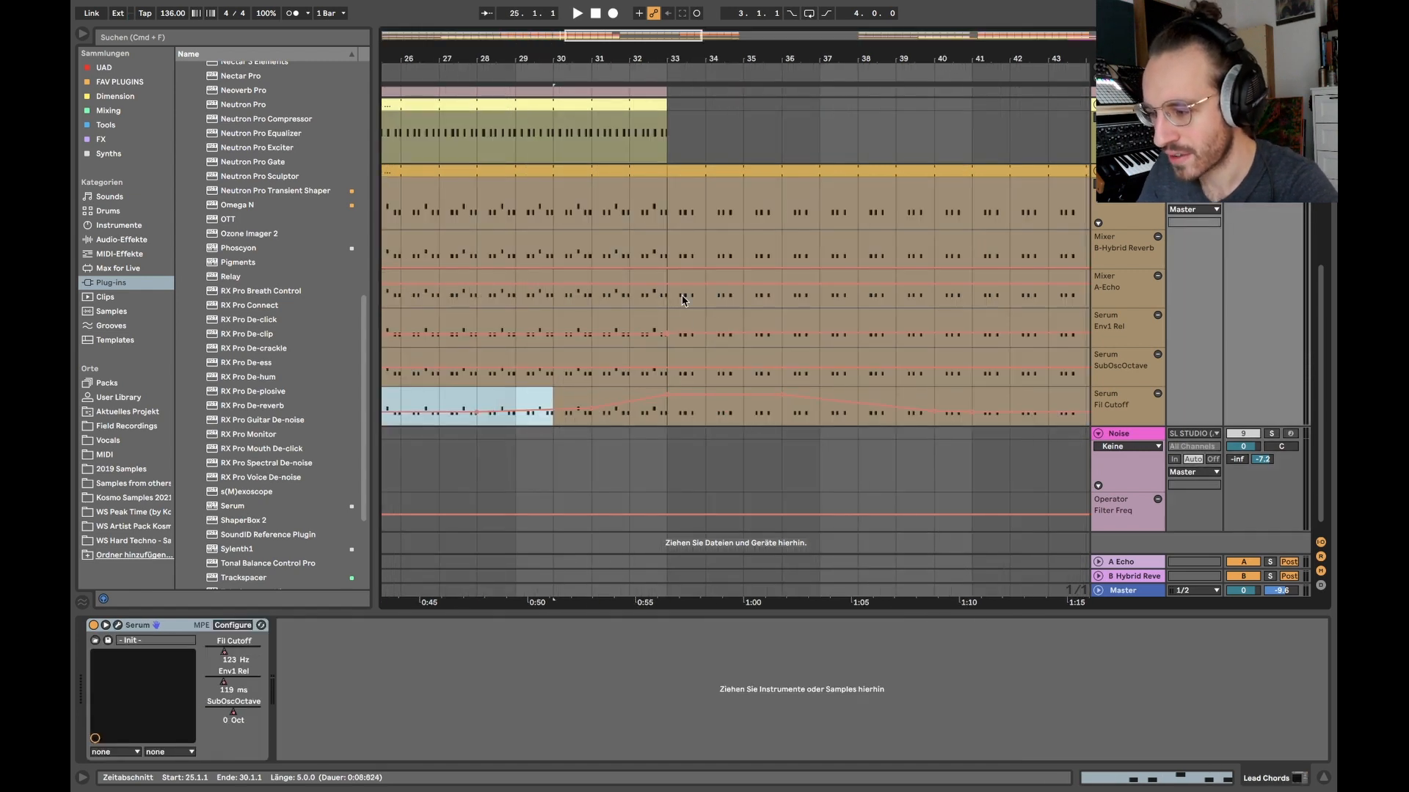
left_click(664, 315)
scroll(666, 312, "down", 6)
left_click_drag(575, 318, 657, 316)
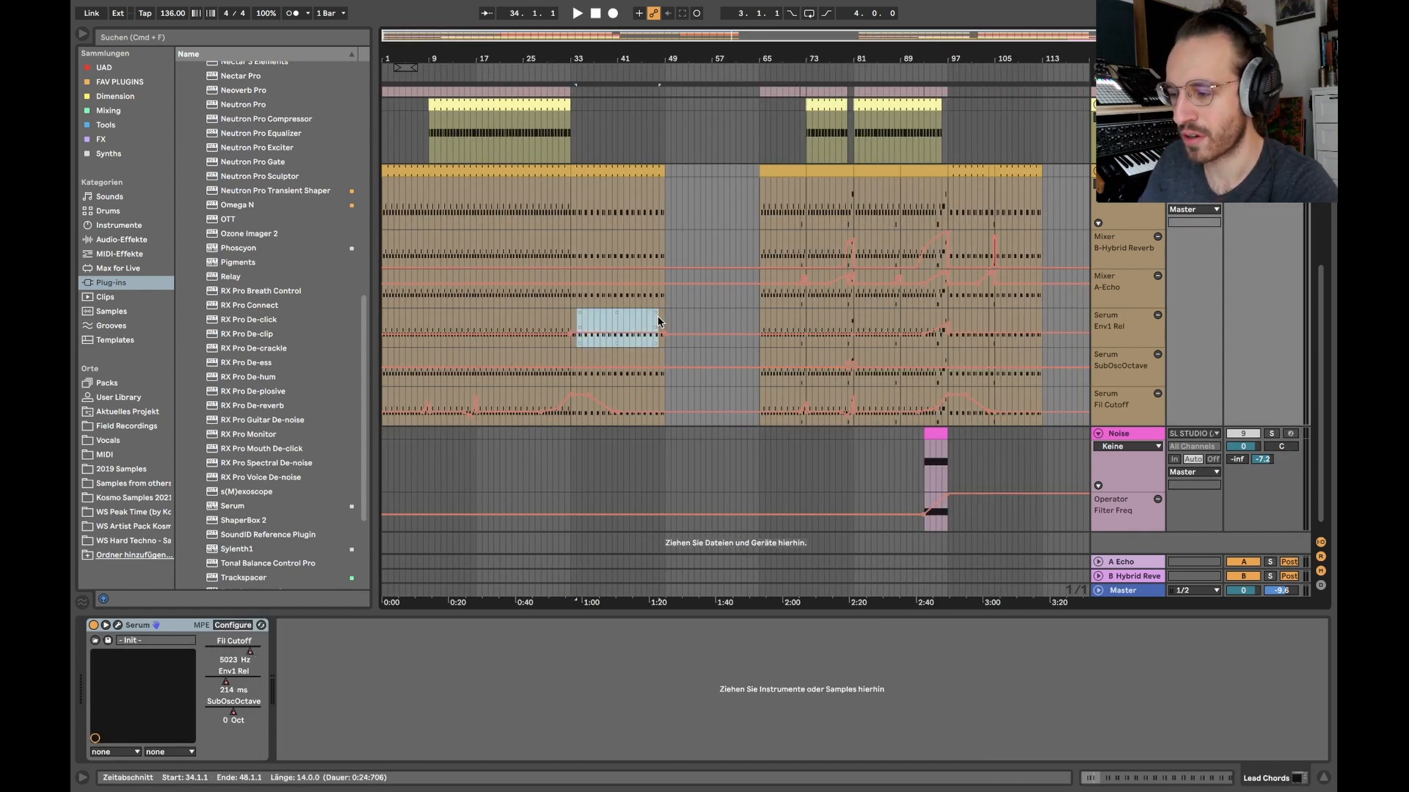
- Highlight the B-Hybrid Reverb automation from bar 77 to 83 and point out the Lead Chords' A-Echo, B-Hybrid Reverb and SubOscOctave lanes
left_click(898, 409)
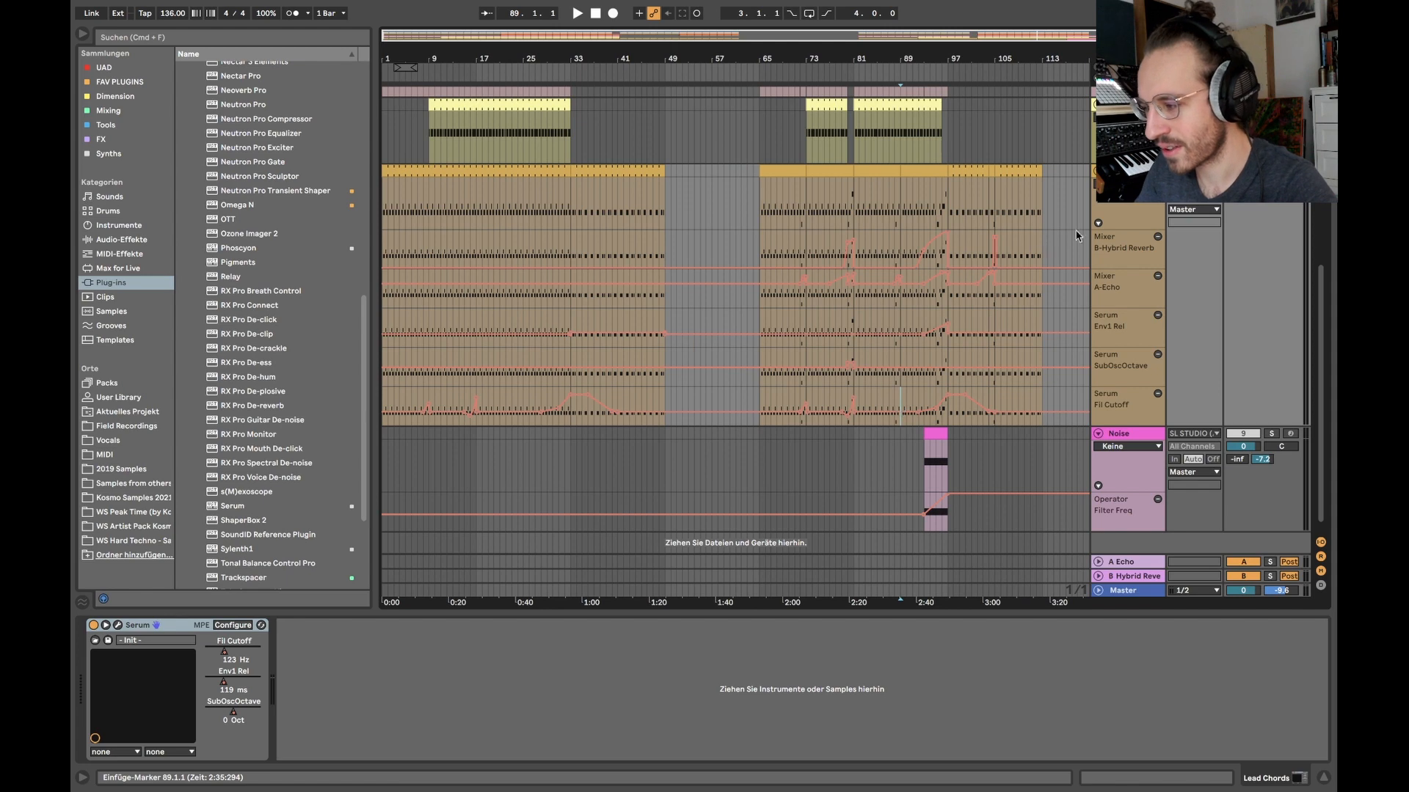
scroll(896, 219, "up", 2)
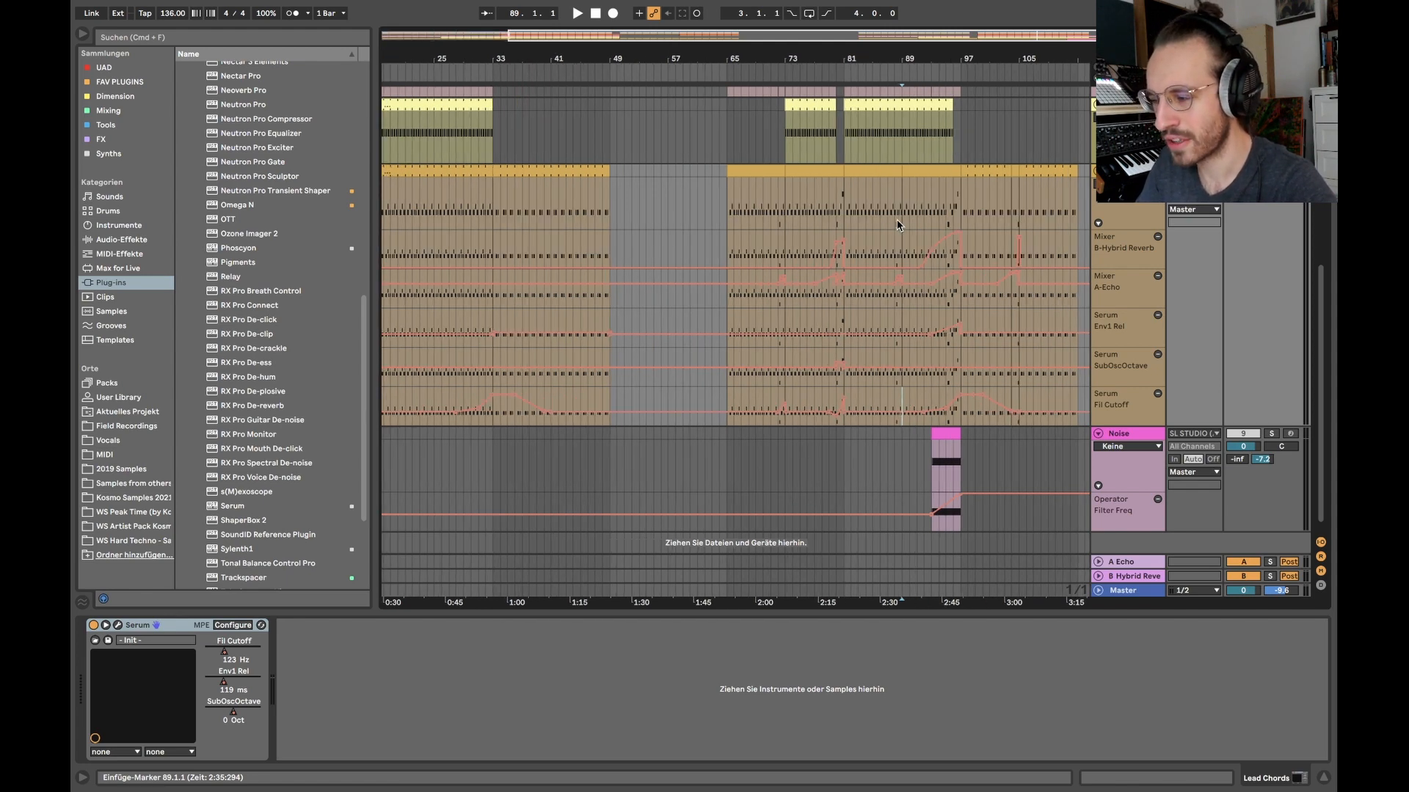
left_click_drag(817, 249, 860, 255)
left_click(1121, 305)
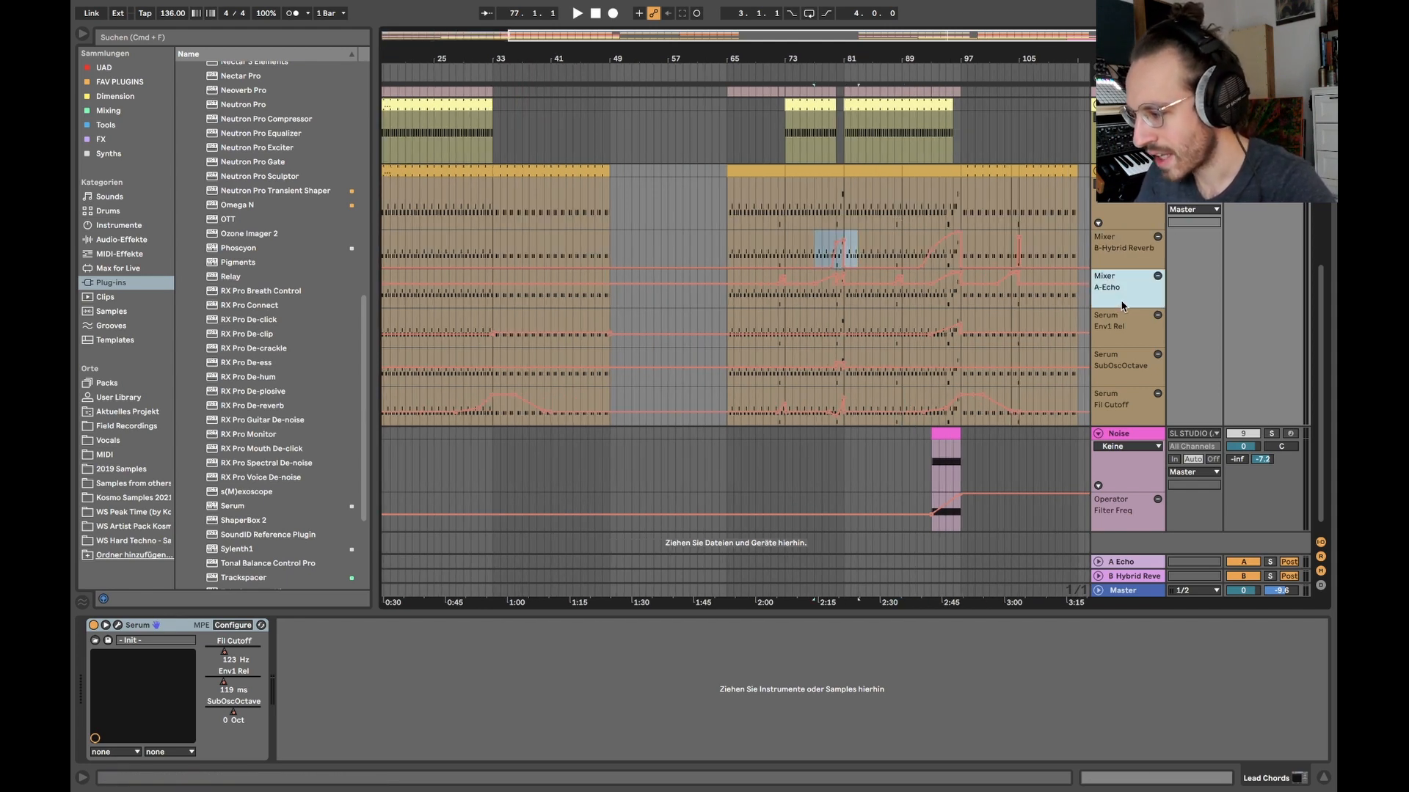
left_click(1117, 251)
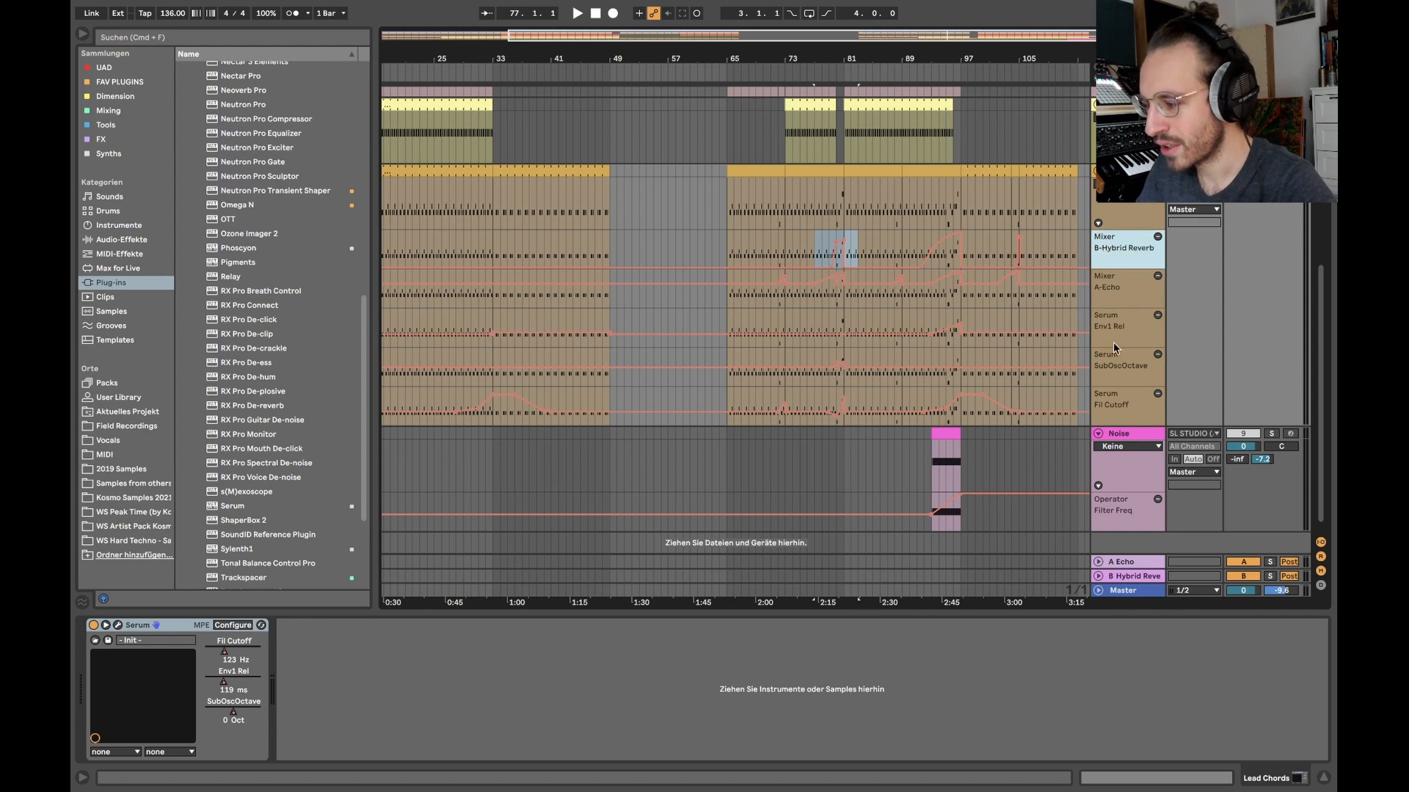
left_click(1115, 366)
scroll(878, 384, "right", 3)
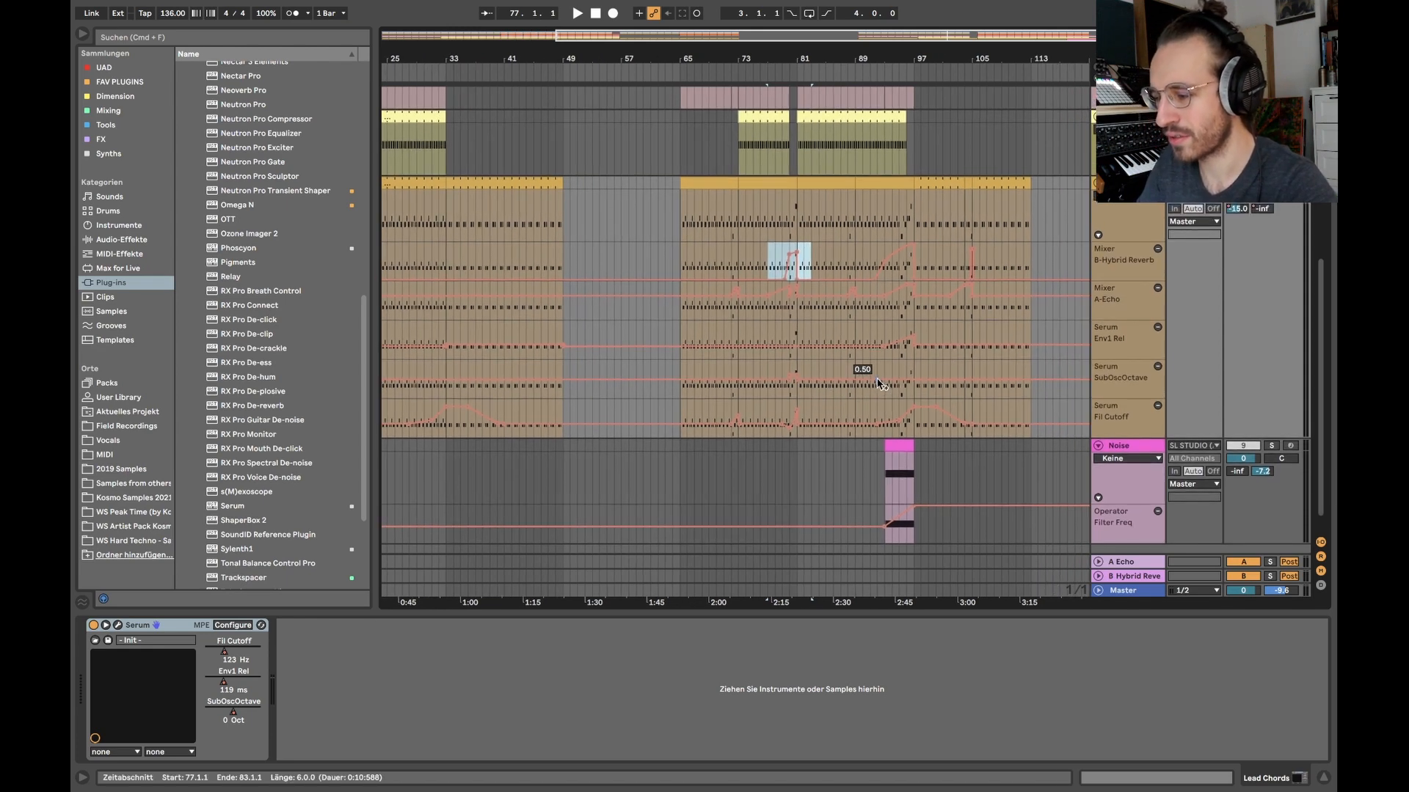
scroll(763, 443, "down", 3)
scroll(844, 402, "up", 3)
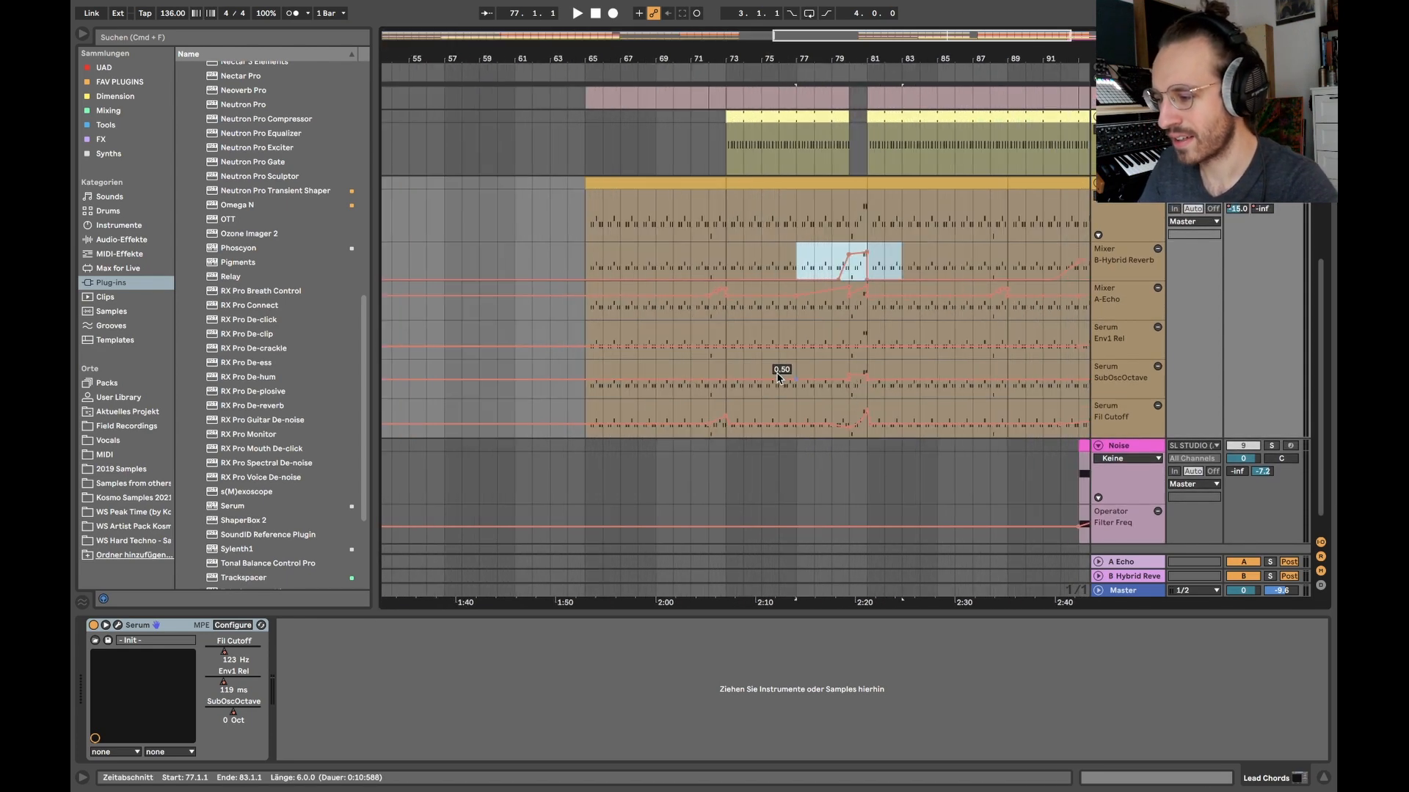
- Hide the automation, highlight the Clap 808 fill from bar 72 to 73, and solo the Clap 808 alongside the Lead Chords
left_click(701, 330)
scroll(703, 317, "up", 3)
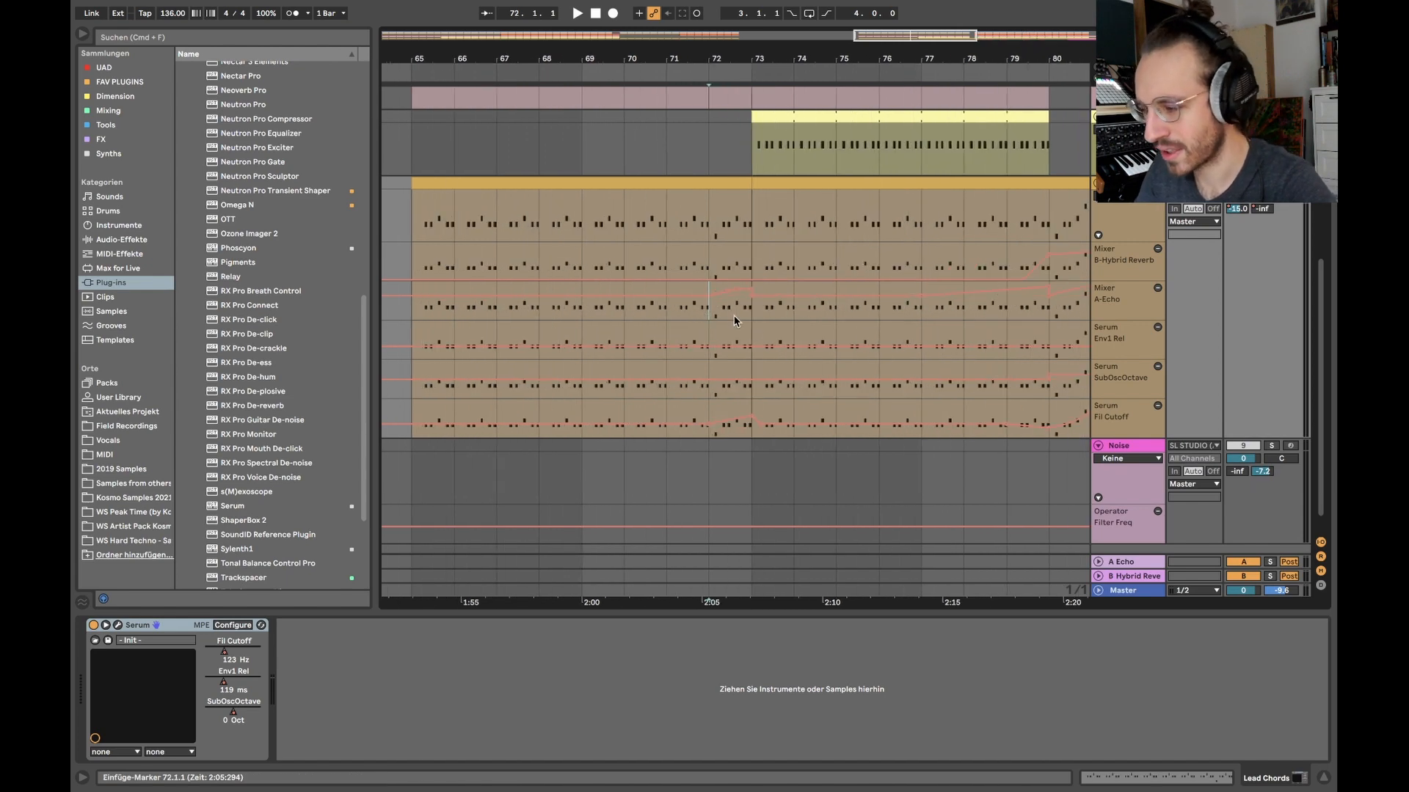
scroll(715, 315, "down", 3)
scroll(715, 314, "up", 2)
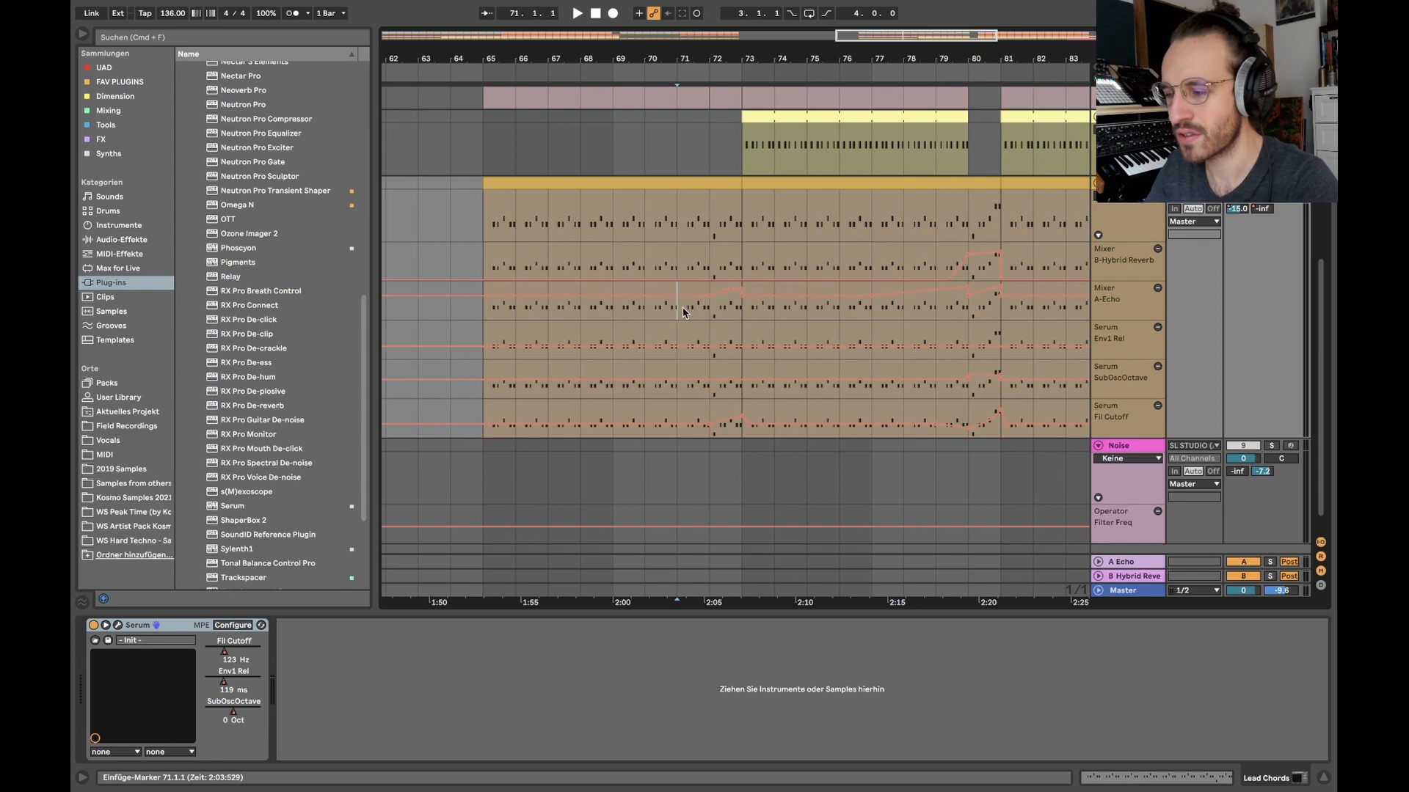
key("a")
left_click(704, 311)
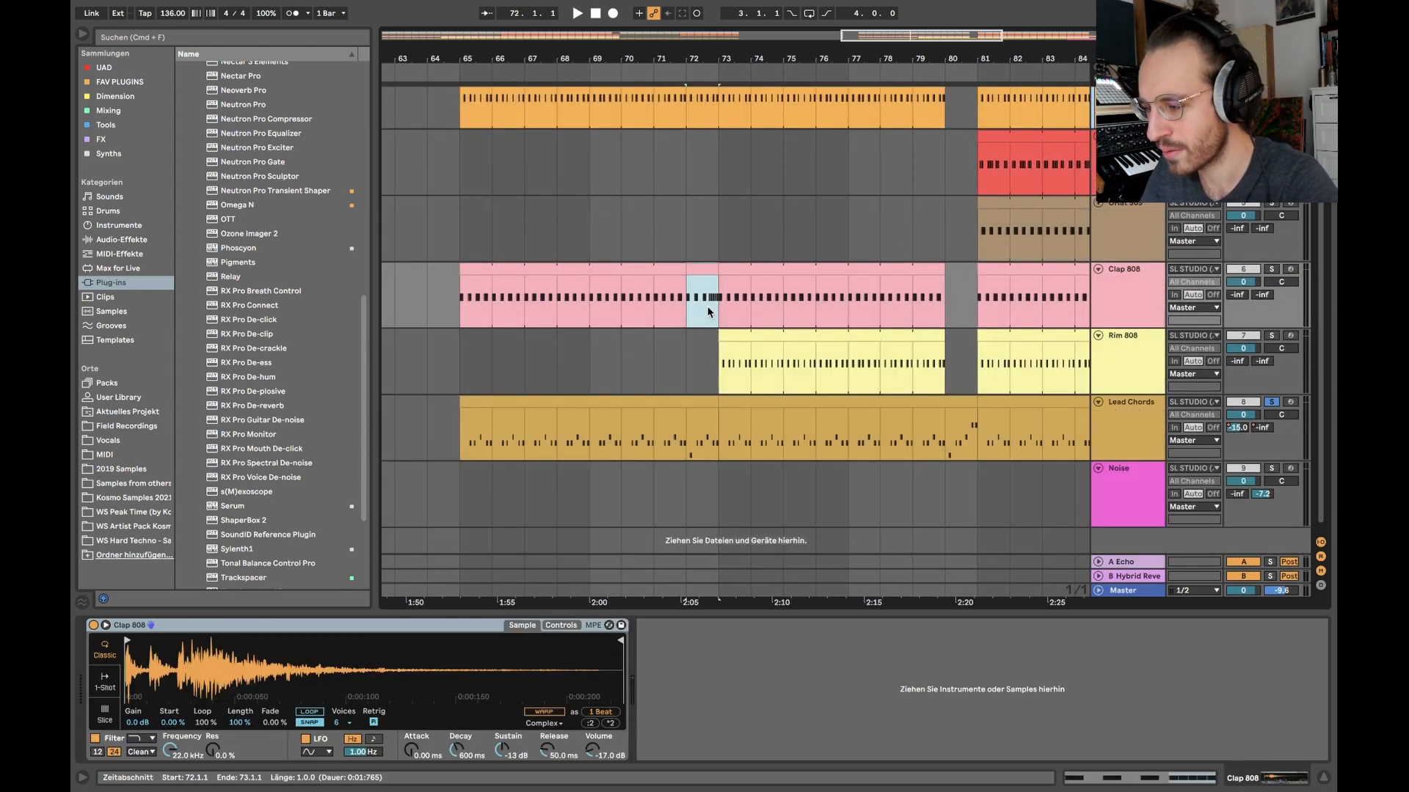
scroll(709, 311, "up", 3)
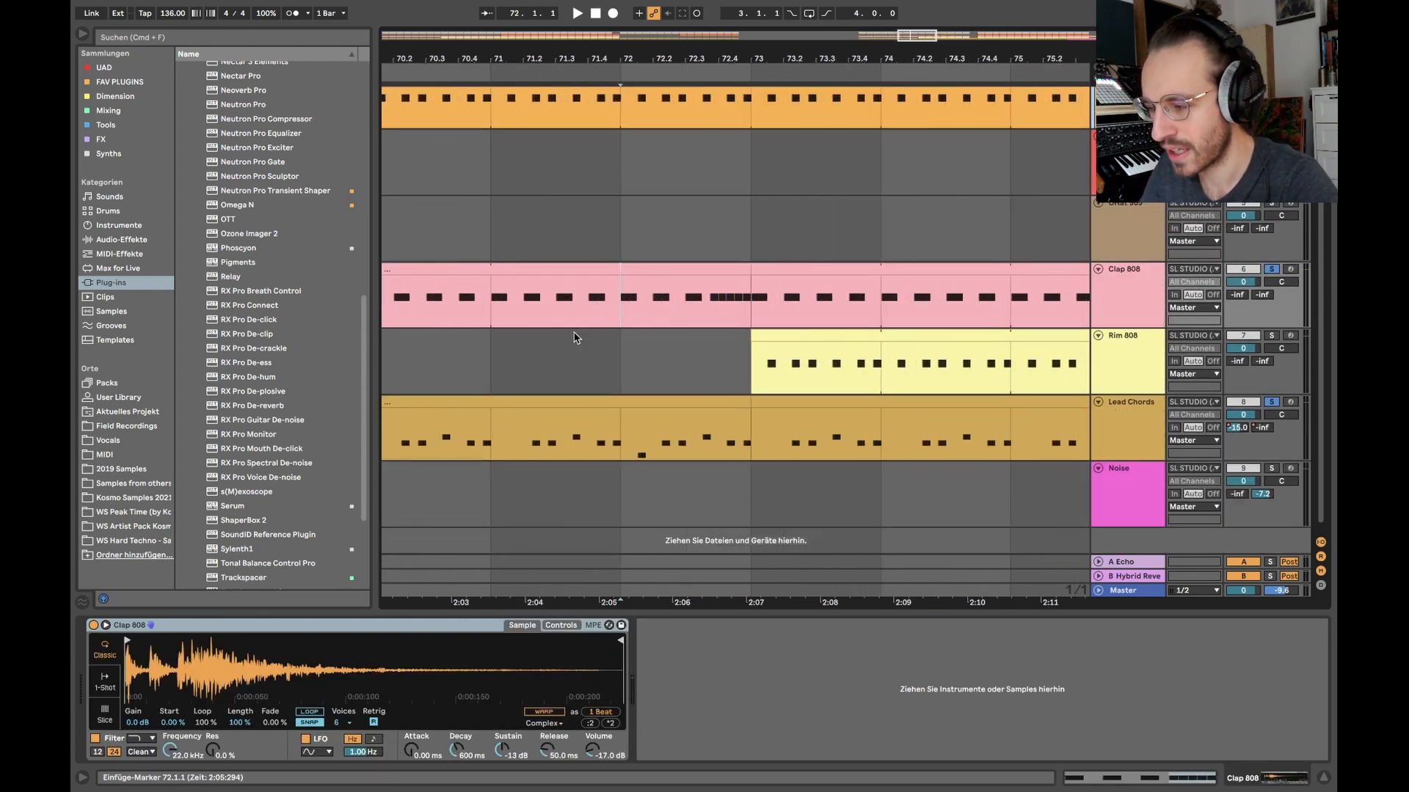
- Play the soloed Clap 808 and Lead Chords from bar 71 through the fill with the automation lanes shown, and stop after bar 74
left_click(510, 311)
scroll(509, 311, "down", 3)
key("a")
scroll(624, 341, "left", 3)
key("space")
scroll(627, 339, "down", 2)
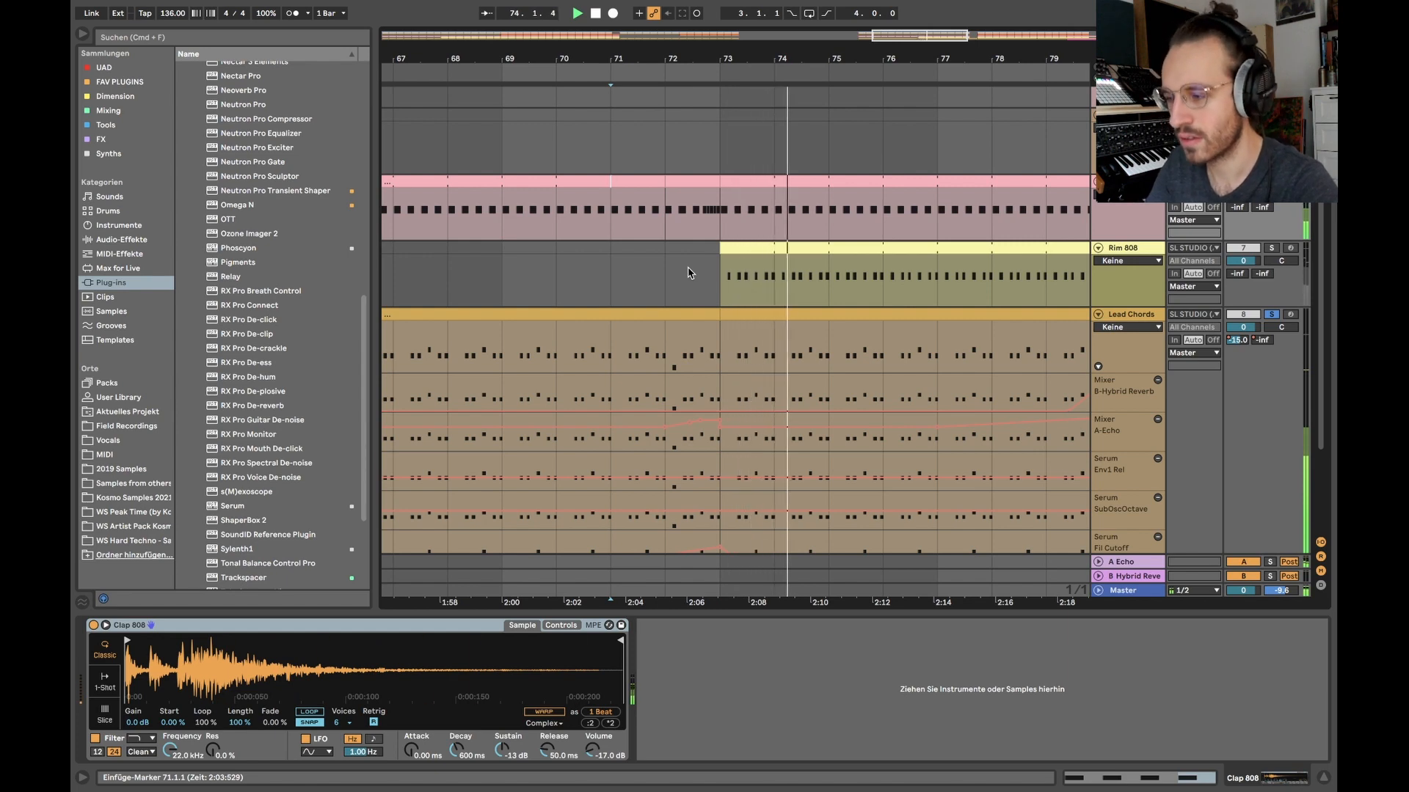
scroll(688, 273, "down", 3)
key("space")
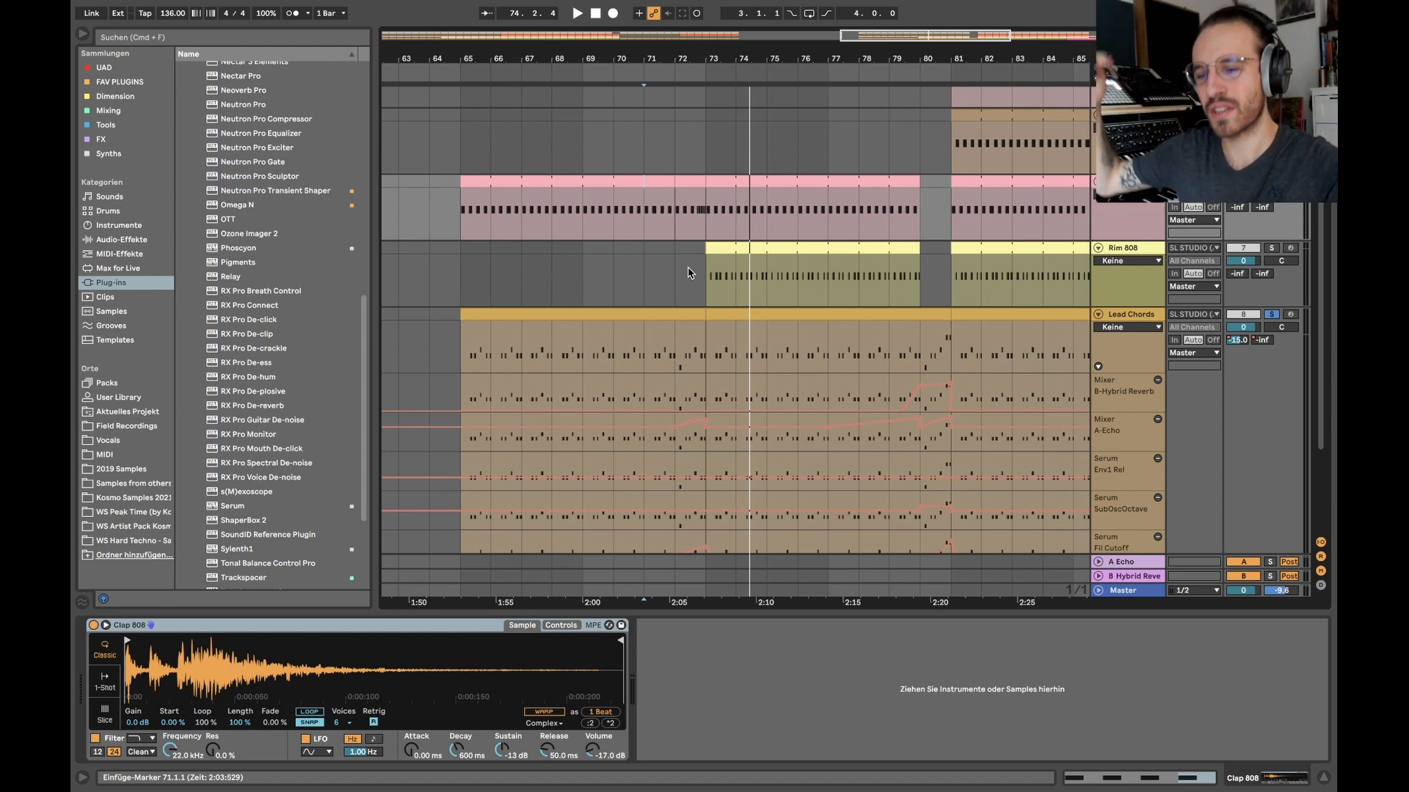
- Highlight the Lead Chords' A-Echo automation from bar 77 to 80 and the B-Hybrid Reverb automation from bar 79 to 81
scroll(689, 273, "down", 2)
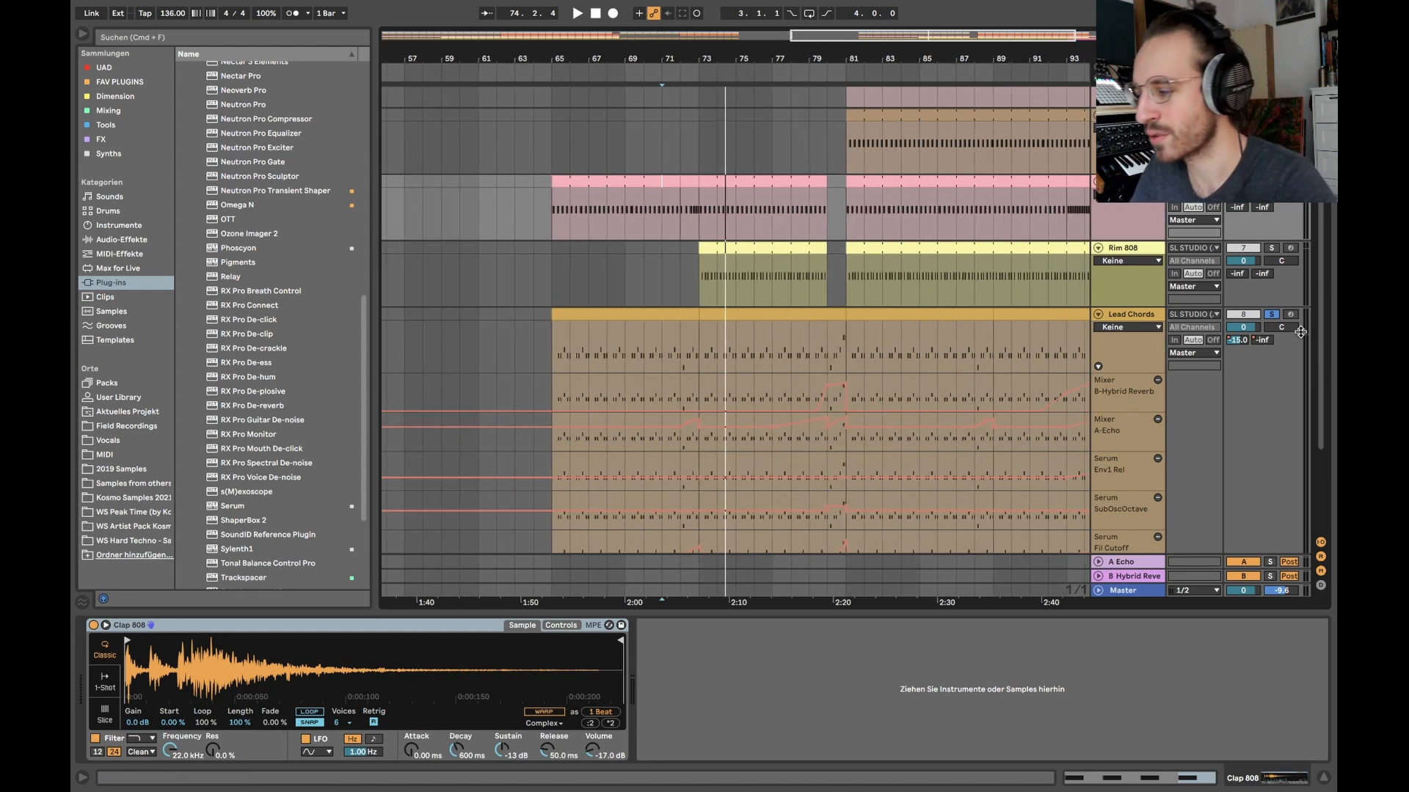
scroll(946, 393, "down", 3)
scroll(758, 335, "up", 2)
scroll(758, 335, "up", 1)
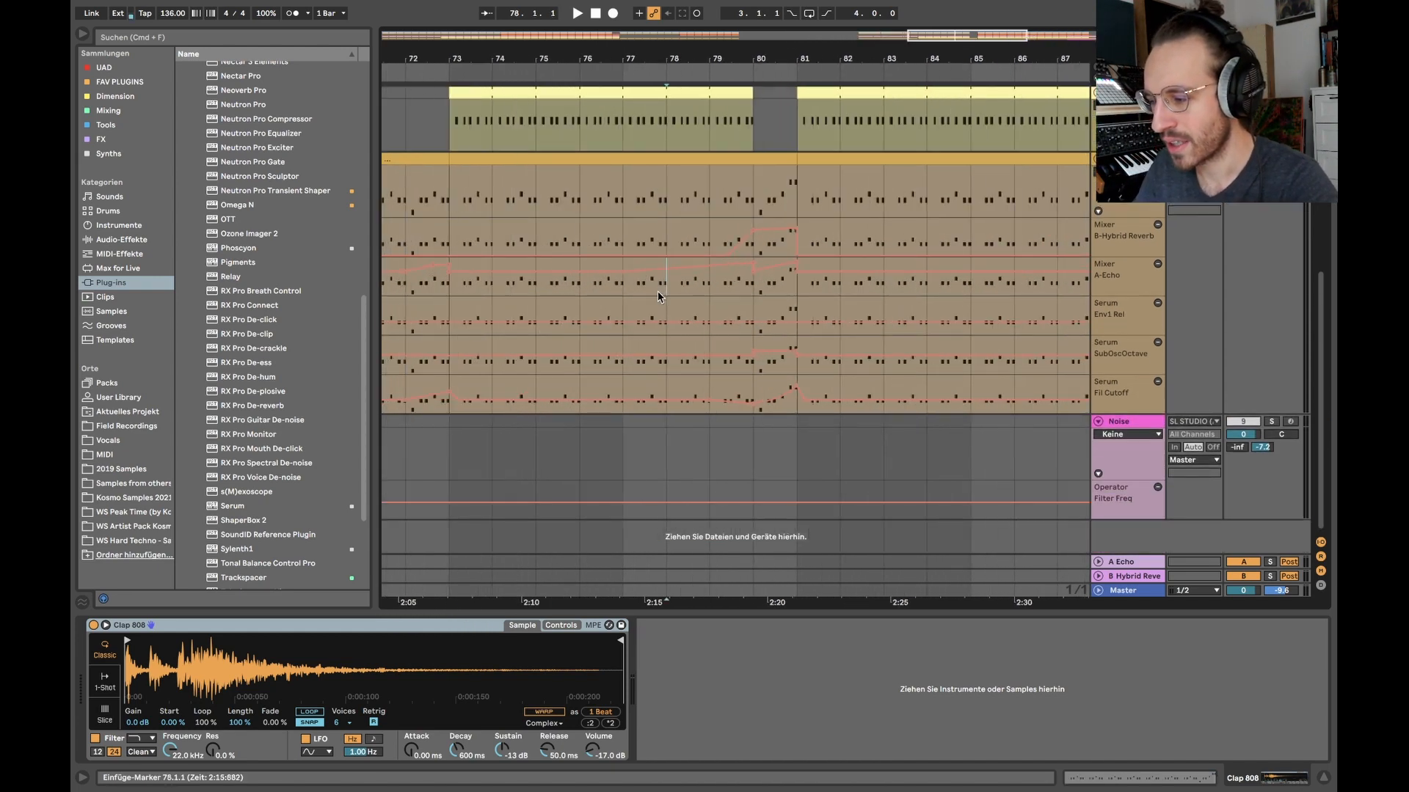
left_click(630, 291)
left_click_drag(620, 292, 756, 289)
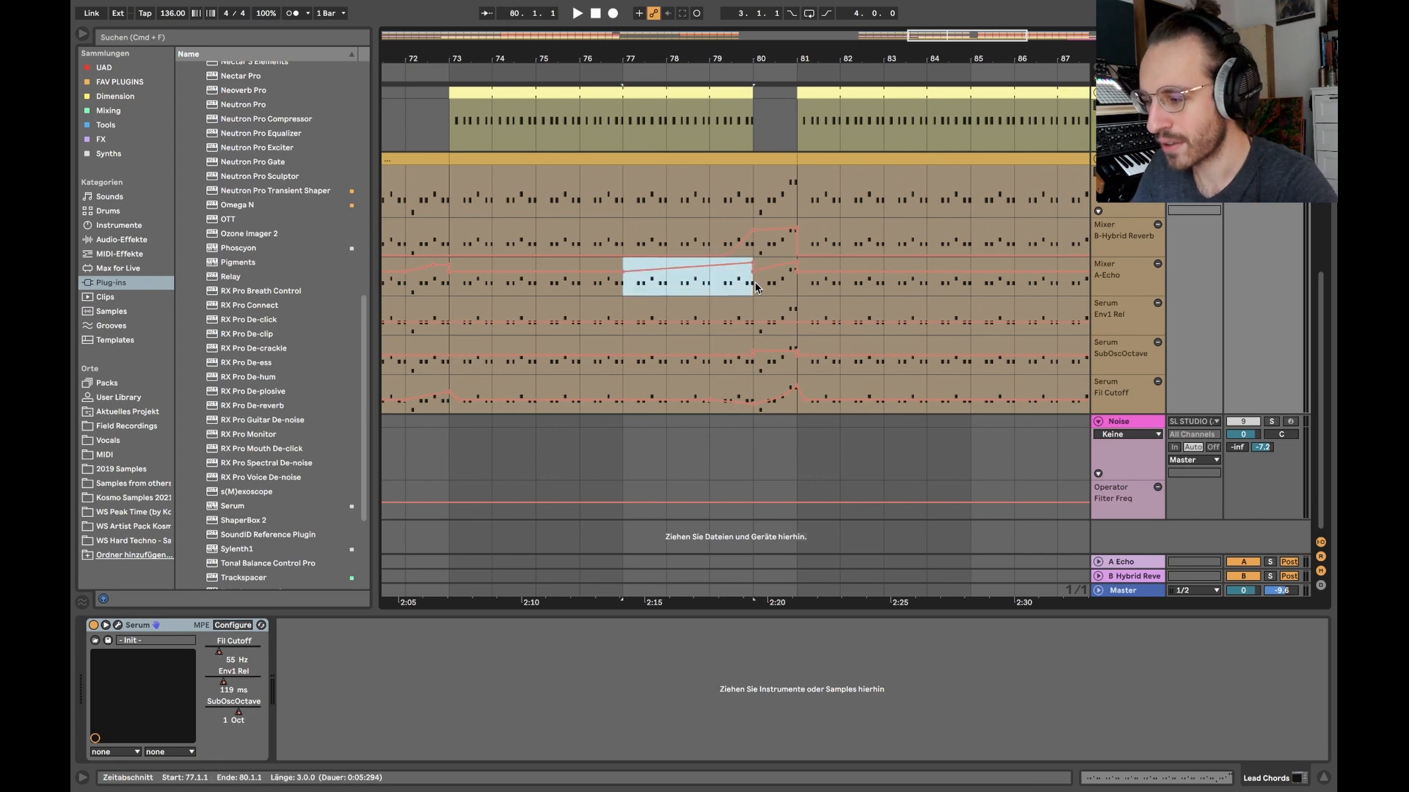
left_click_drag(709, 231, 797, 233)
- Hide the automation, highlight the drum gap from bar 80 to 81 down to the Rim 808 track, and show the automation again
scroll(796, 242, "up", 3)
key("a")
scroll(793, 352, "down", 3)
scroll(771, 389, "down", 1)
scroll(768, 386, "up", 3)
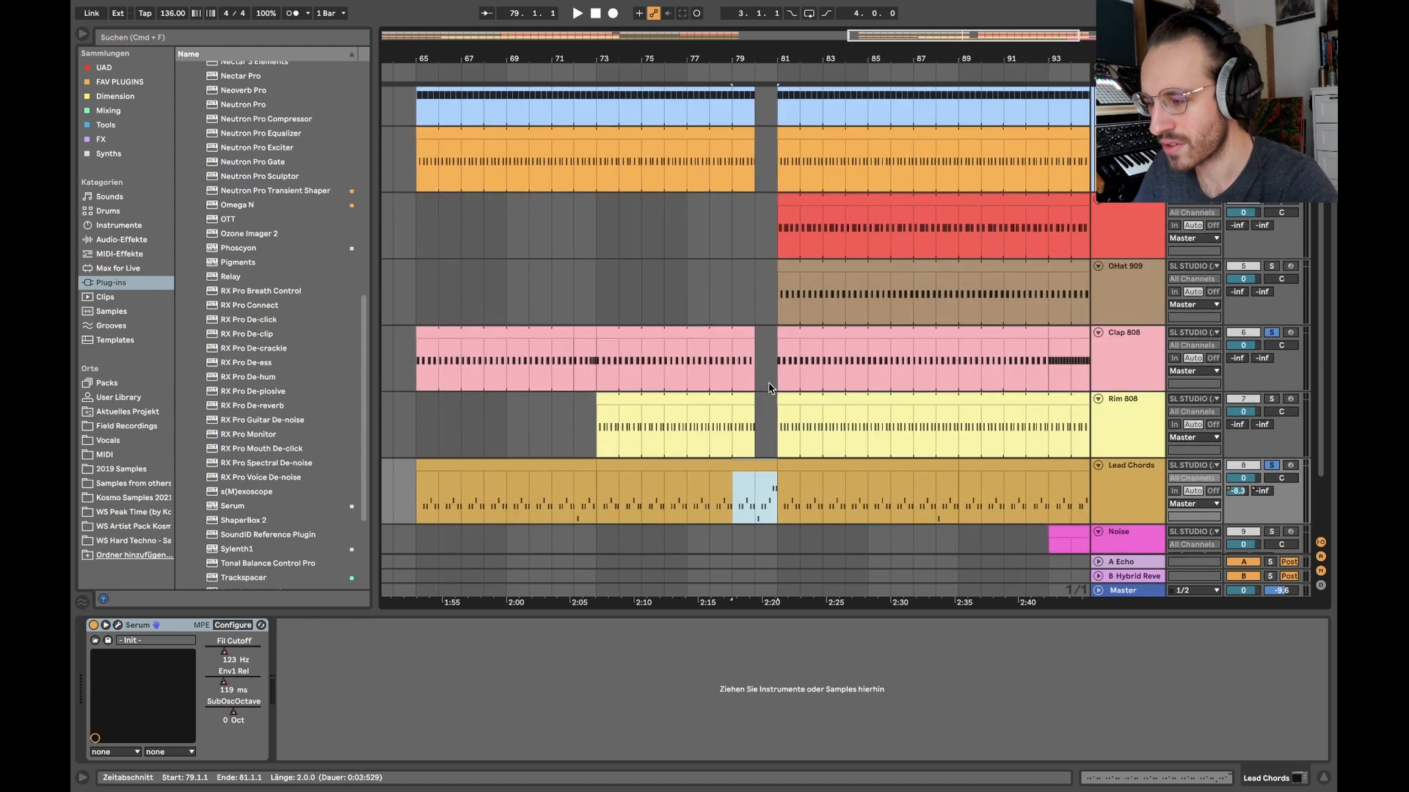
left_click_drag(759, 126, 769, 474)
key("a")
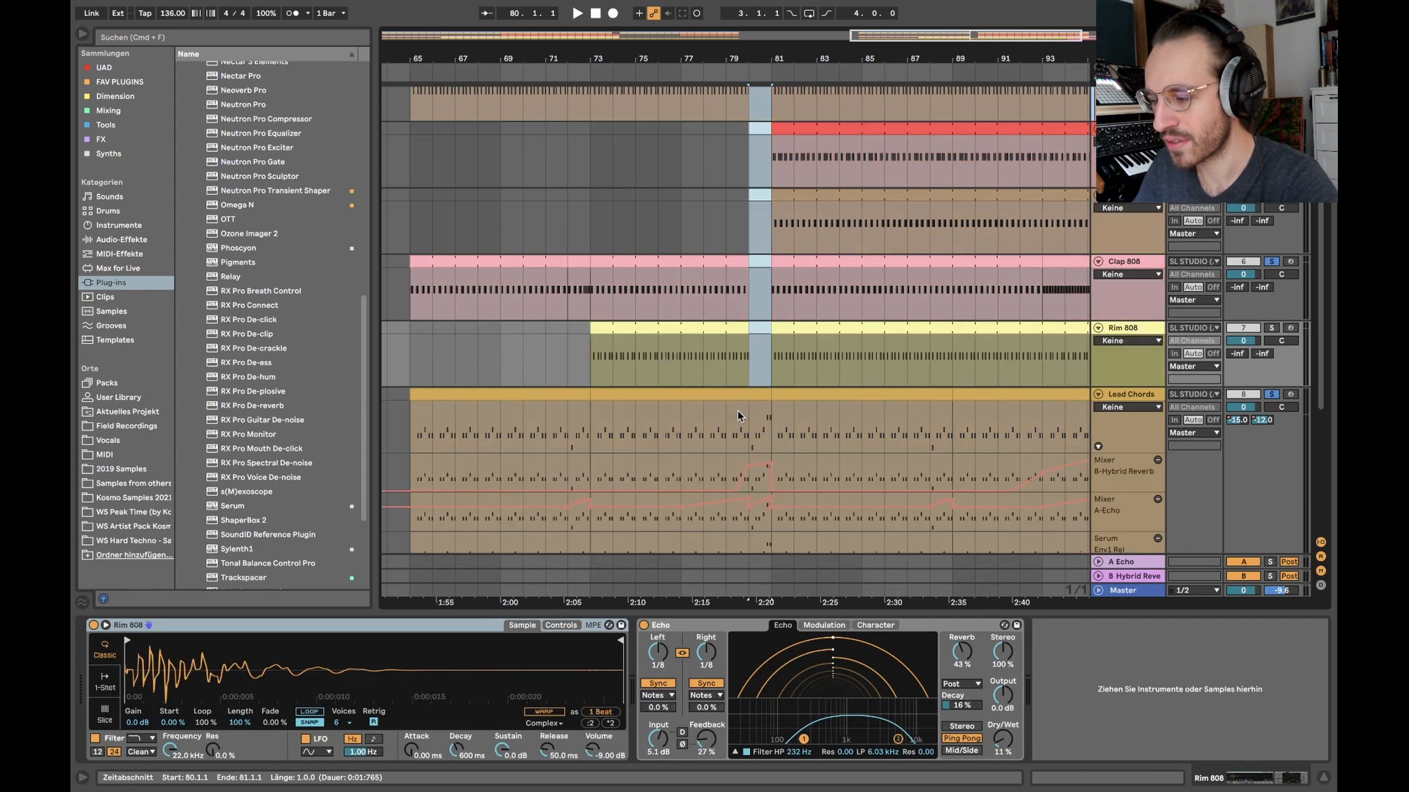
- Zoom in on the drum gap and highlight the B-Hybrid Reverb send's rise from bar 79 to 81
scroll(740, 415, "down", 3)
left_click(708, 295)
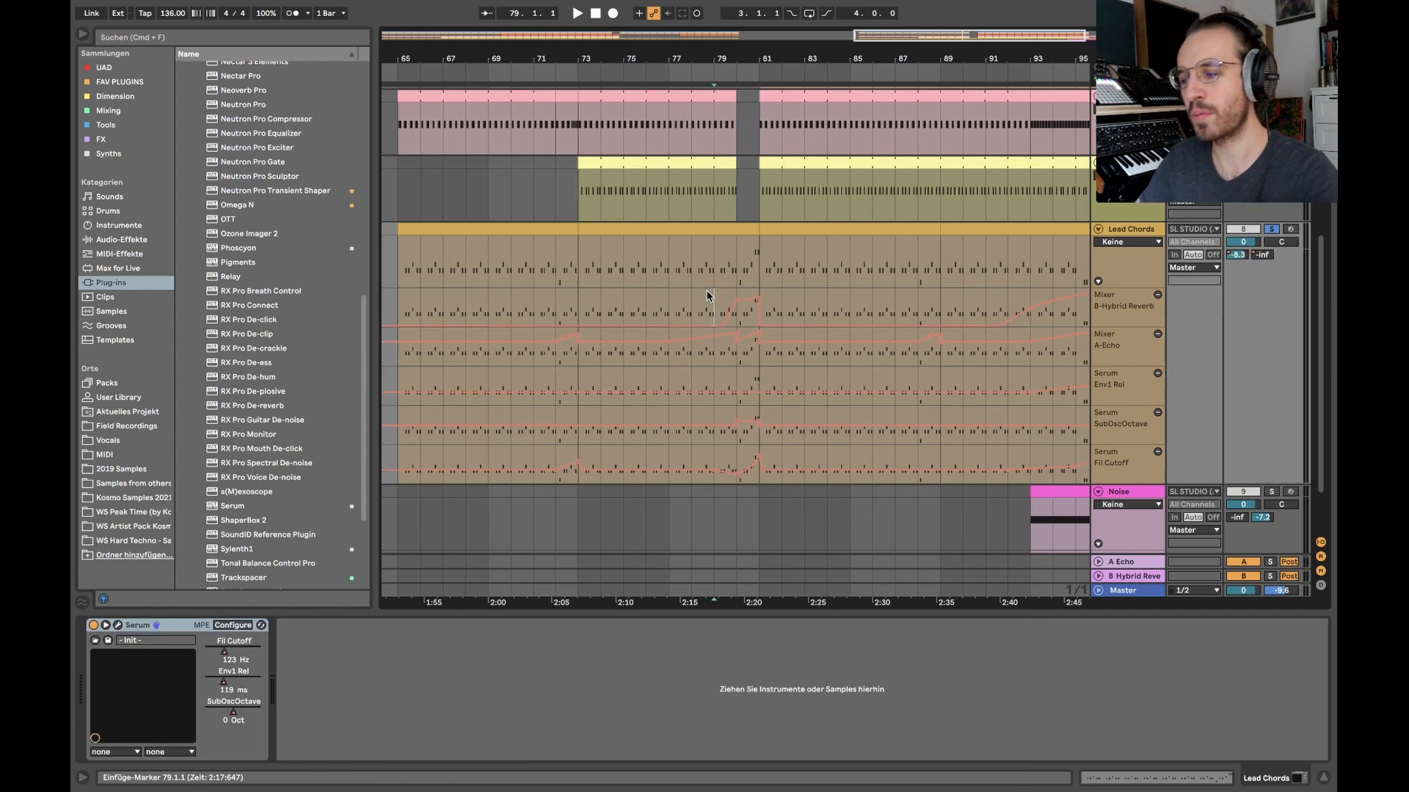
scroll(708, 295, "up", 4)
left_click_drag(712, 297, 887, 301)
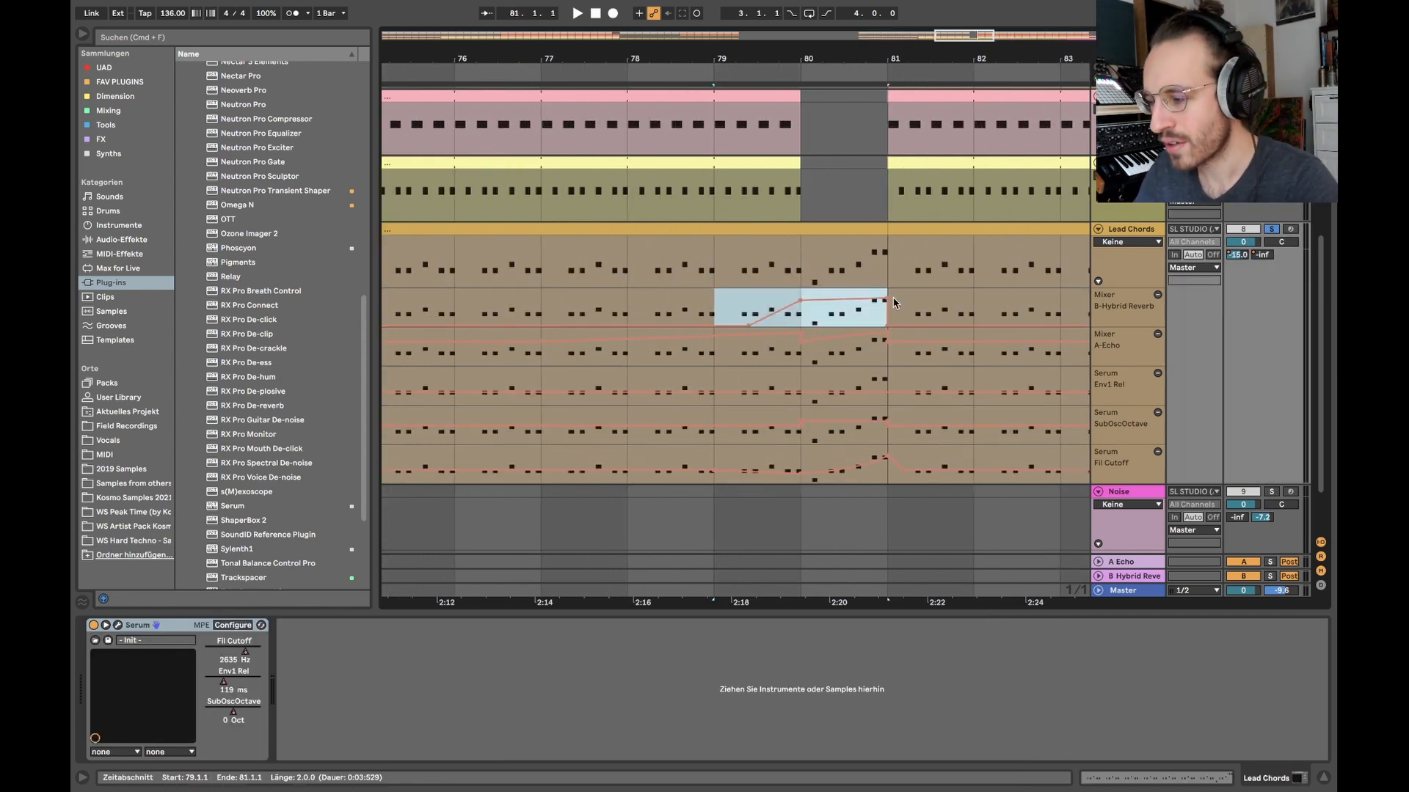
scroll(892, 302, "down", 2)
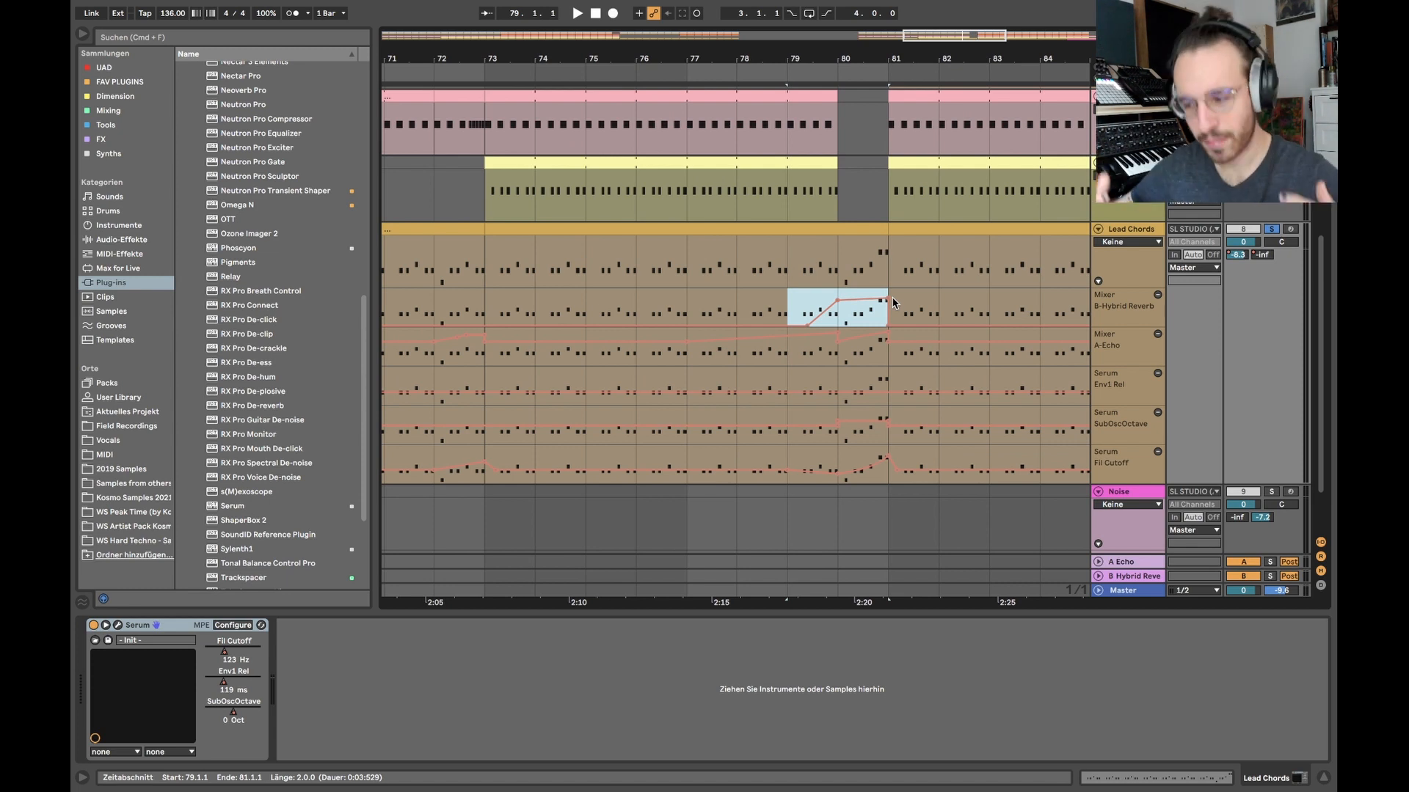
scroll(865, 206, "right", 3)
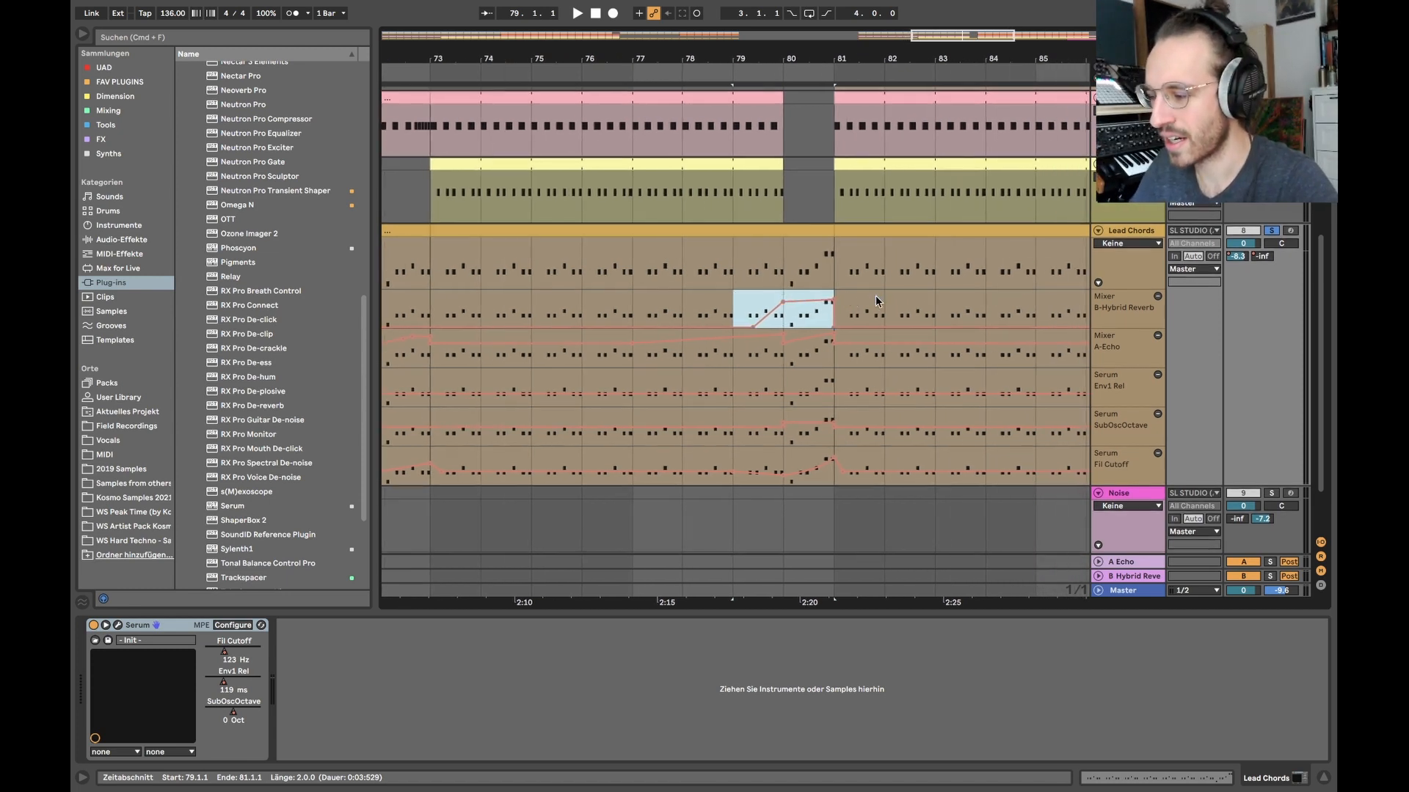
- Turn off the active solos and play the full arrangement from bar 78 through the drum gap
left_click(708, 315)
scroll(749, 328, "down", 3)
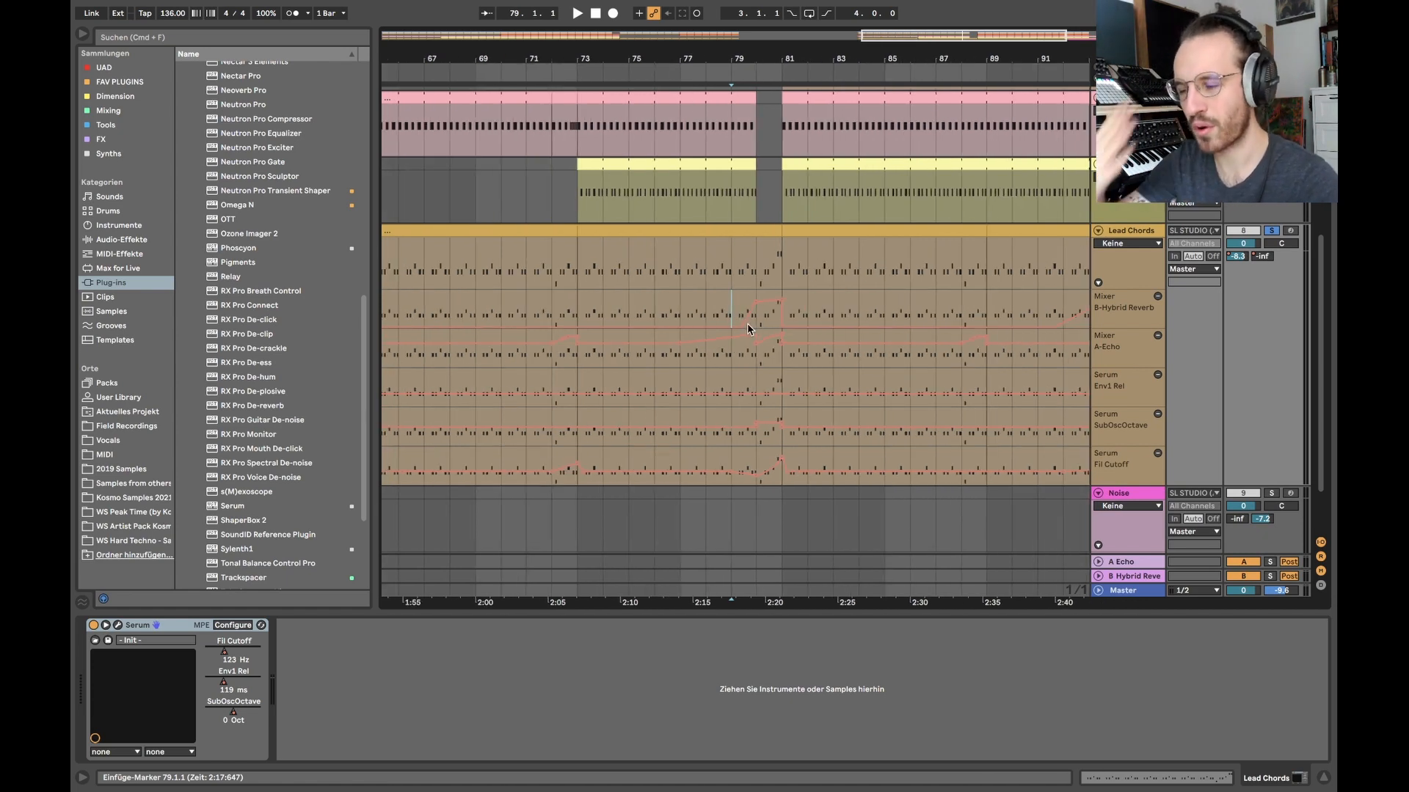
left_click(705, 316)
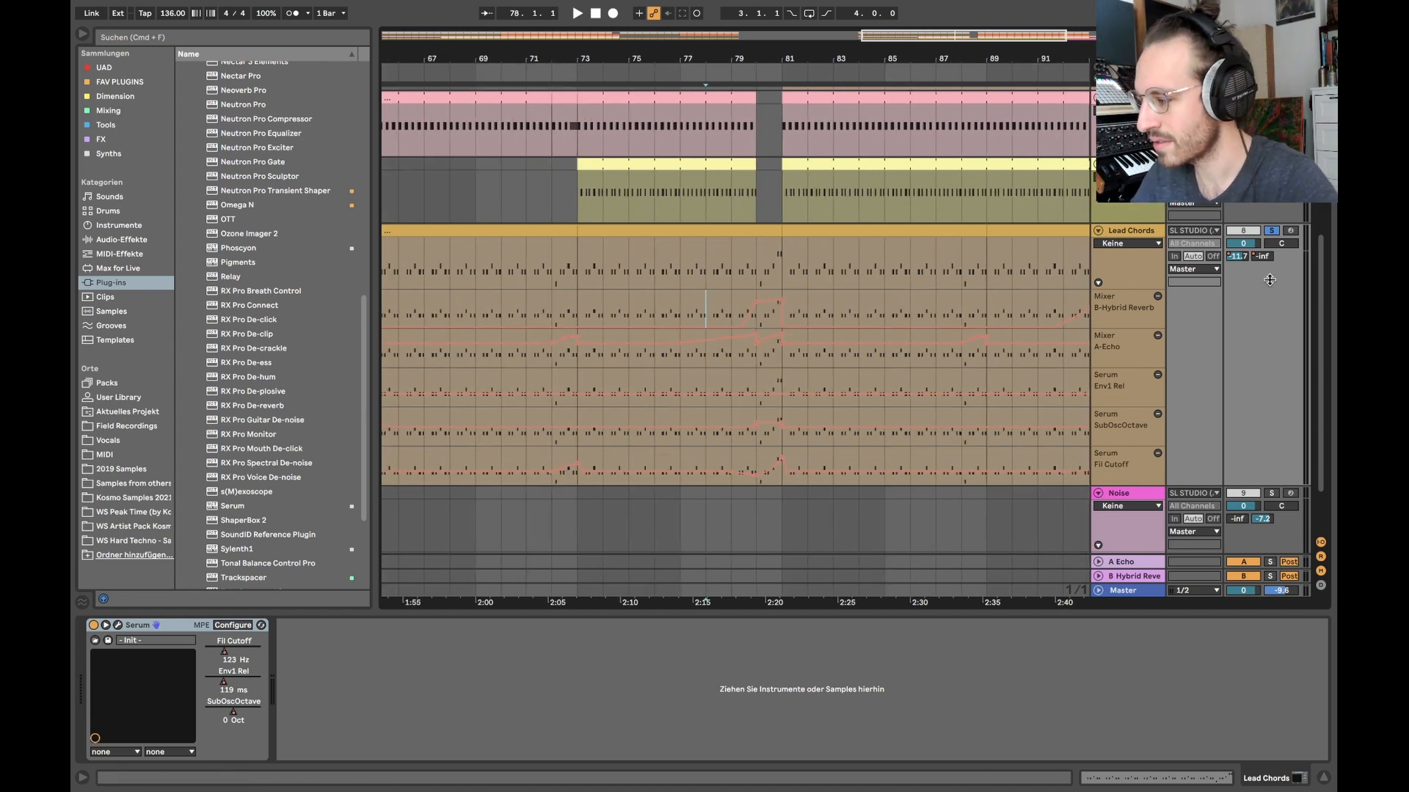
left_click(1271, 232)
key("space")
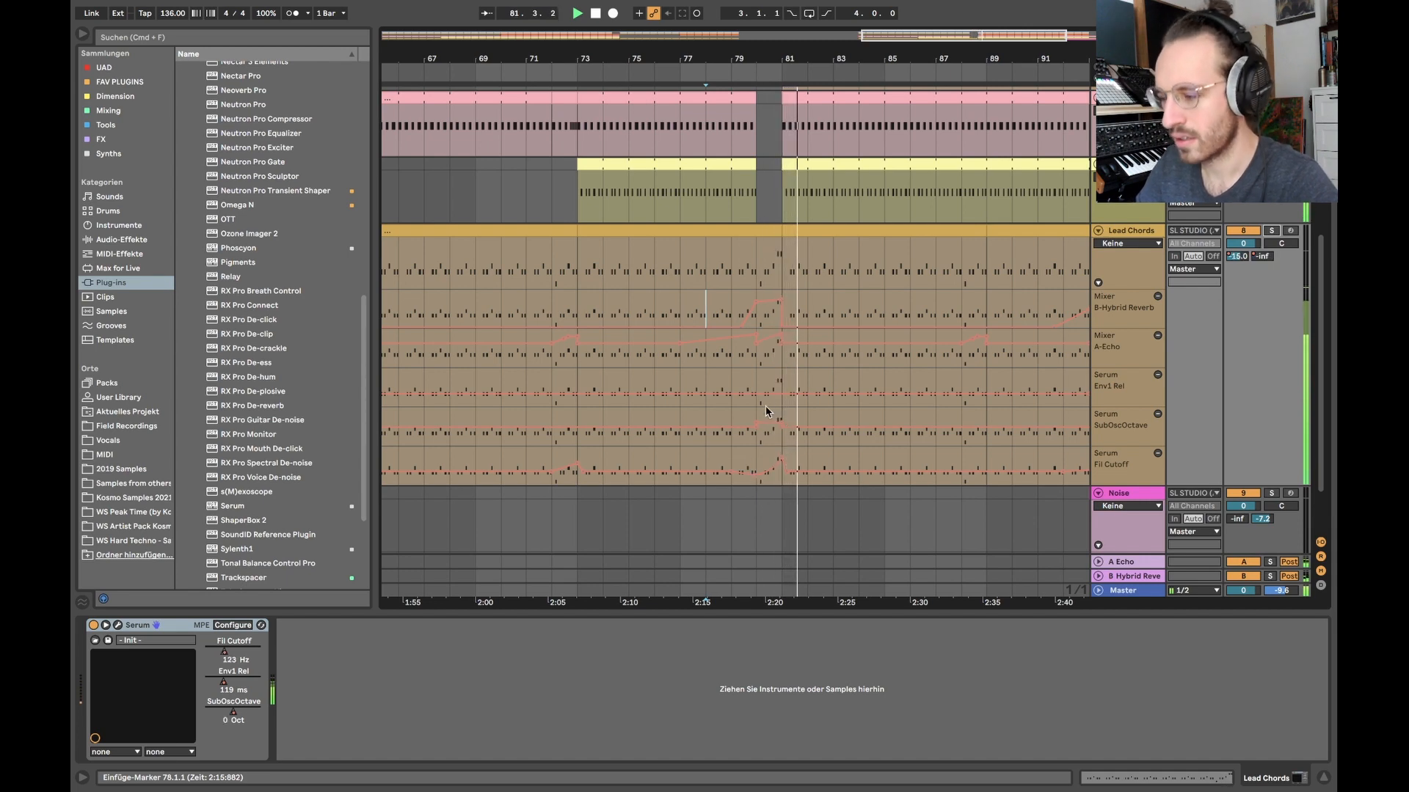
- Stop playback, highlight the Lead Chords' SubOscOctave automation from bar 80 to 81, and look at the sub oscillator's octave in Serum
key("space")
scroll(771, 415, "up", 5)
scroll(645, 437, "down", 5)
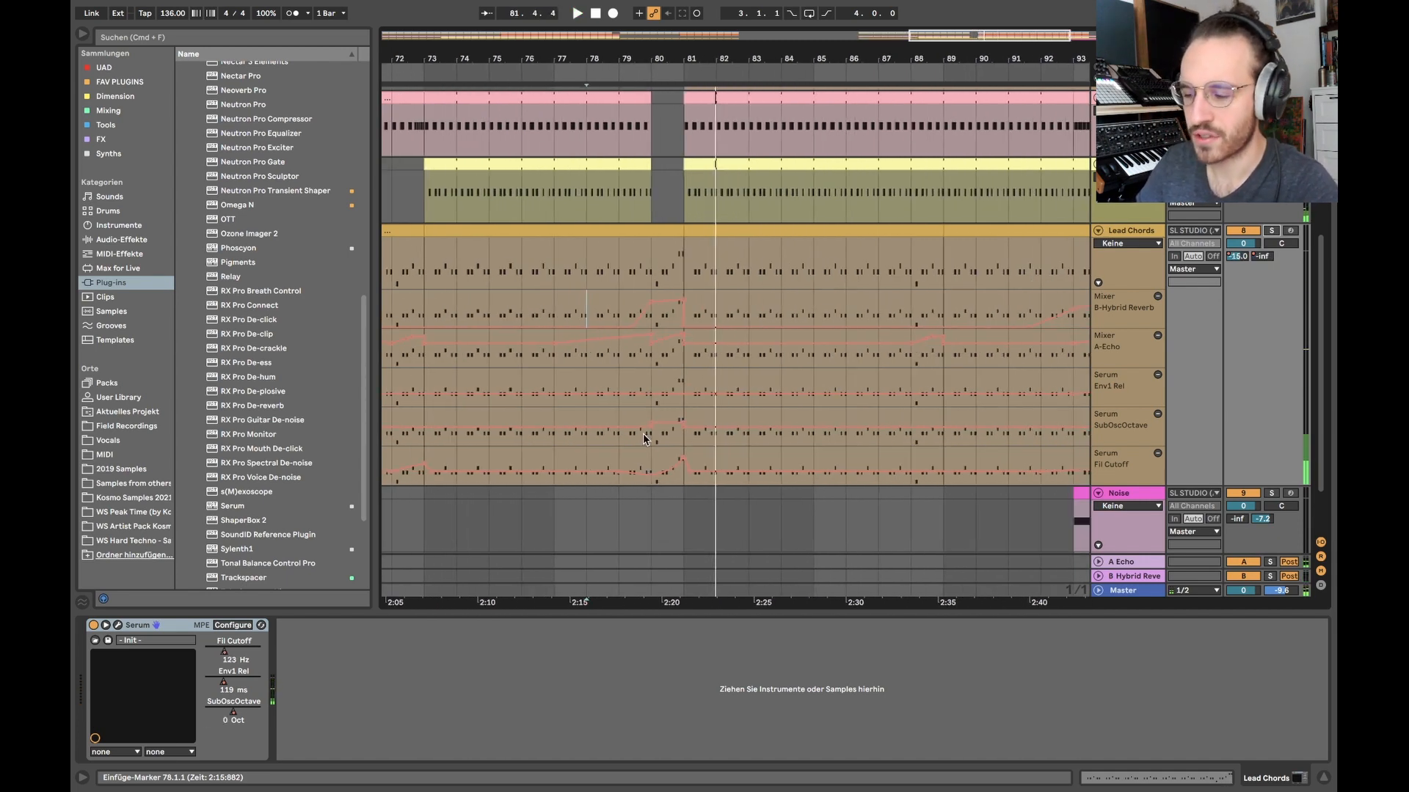
mouse_move(657, 438)
left_mouse_down()
mouse_move(702, 438)
mouse_move(653, 438)
left_mouse_up()
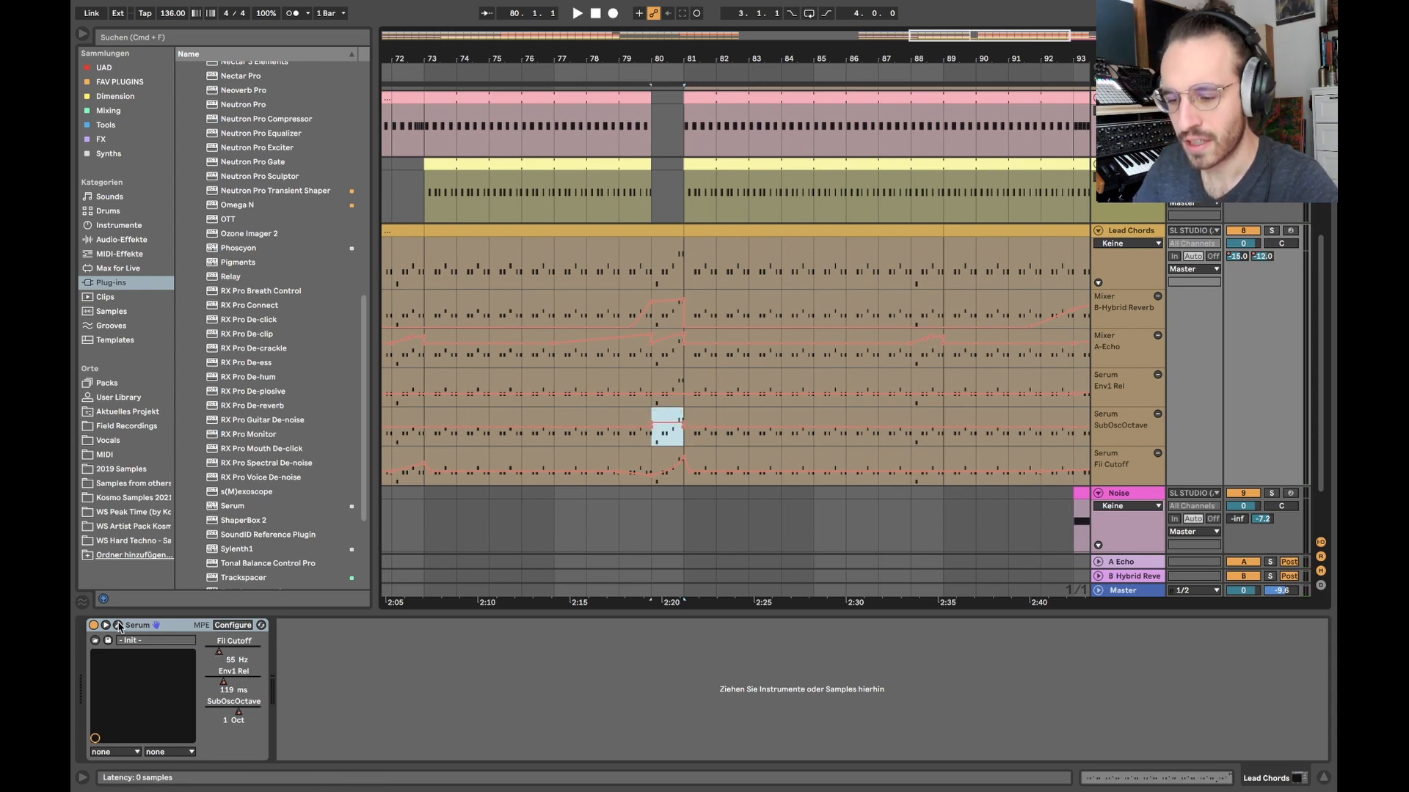
key("super+alt+p")
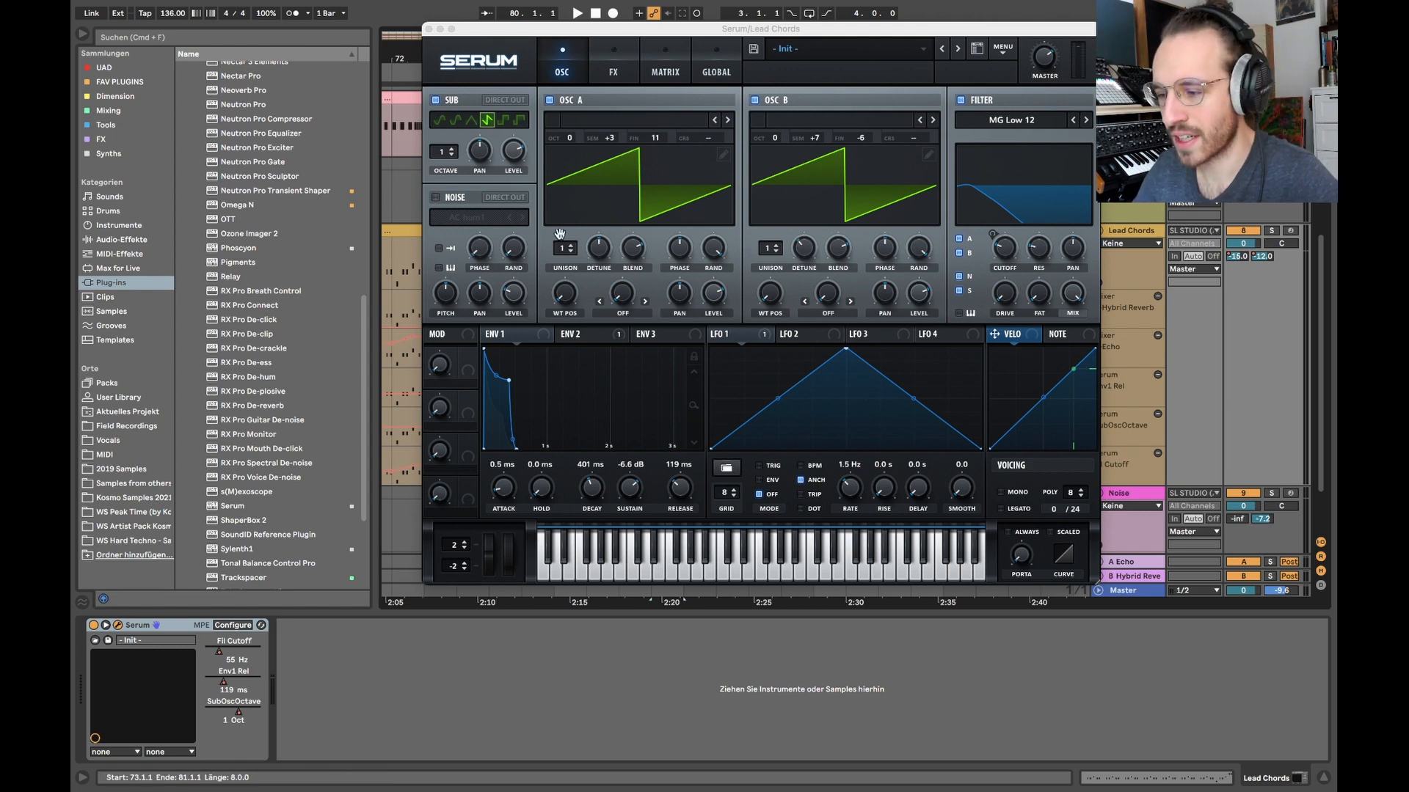
left_click(428, 28)
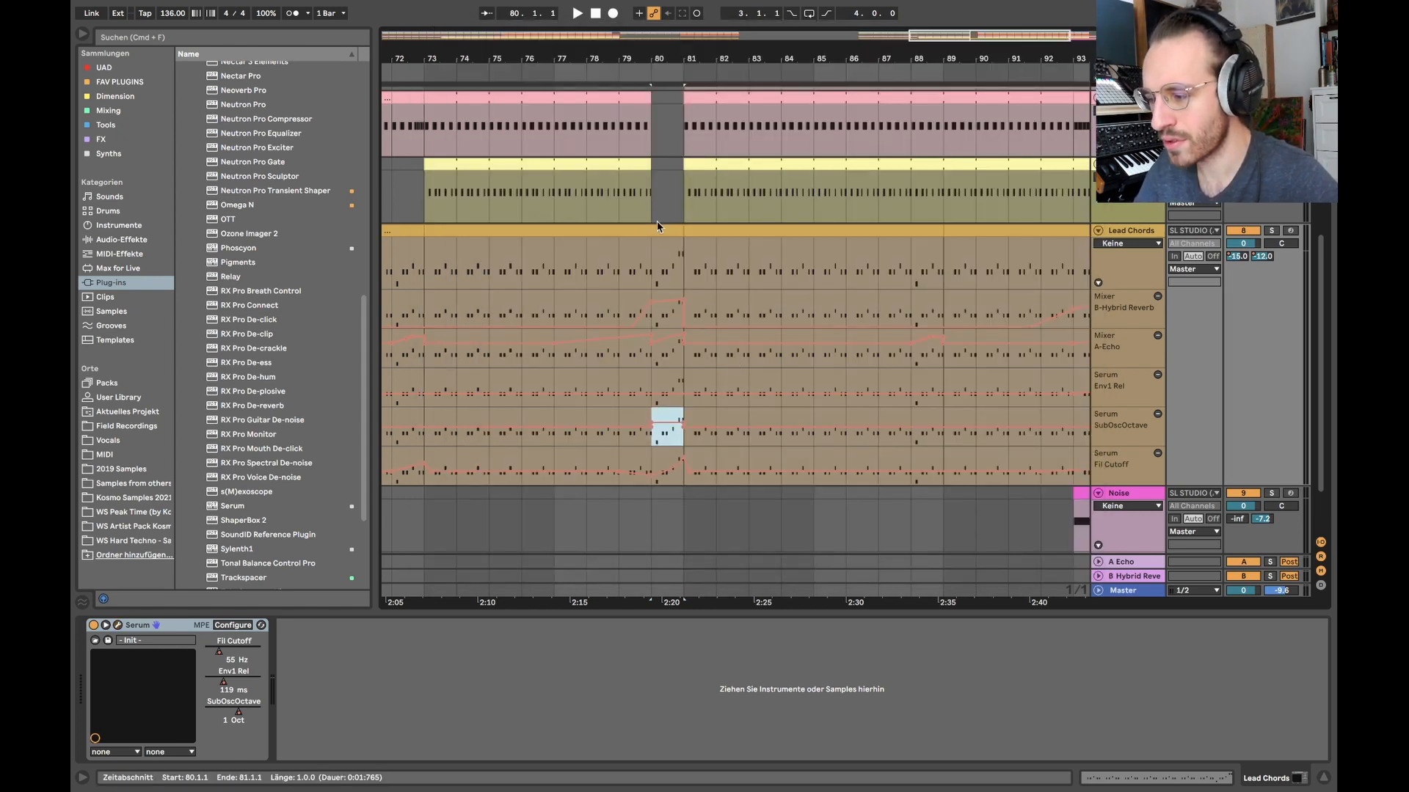
- Highlight the Lead Chords clip from bar 81 to 89 and look at the sub oscillator settings in Serum again
double_click(670, 424)
key("shift+Tab")
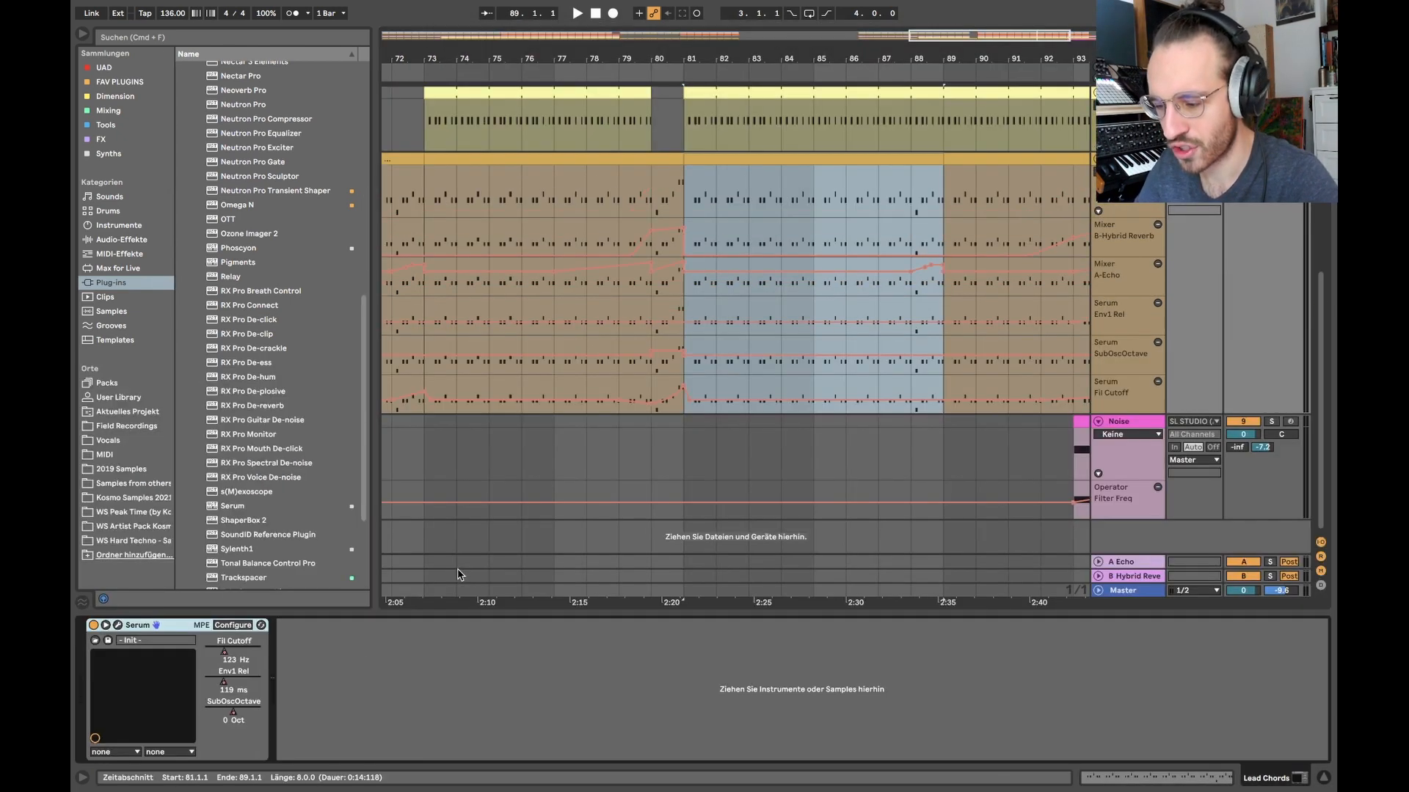
left_click(117, 625)
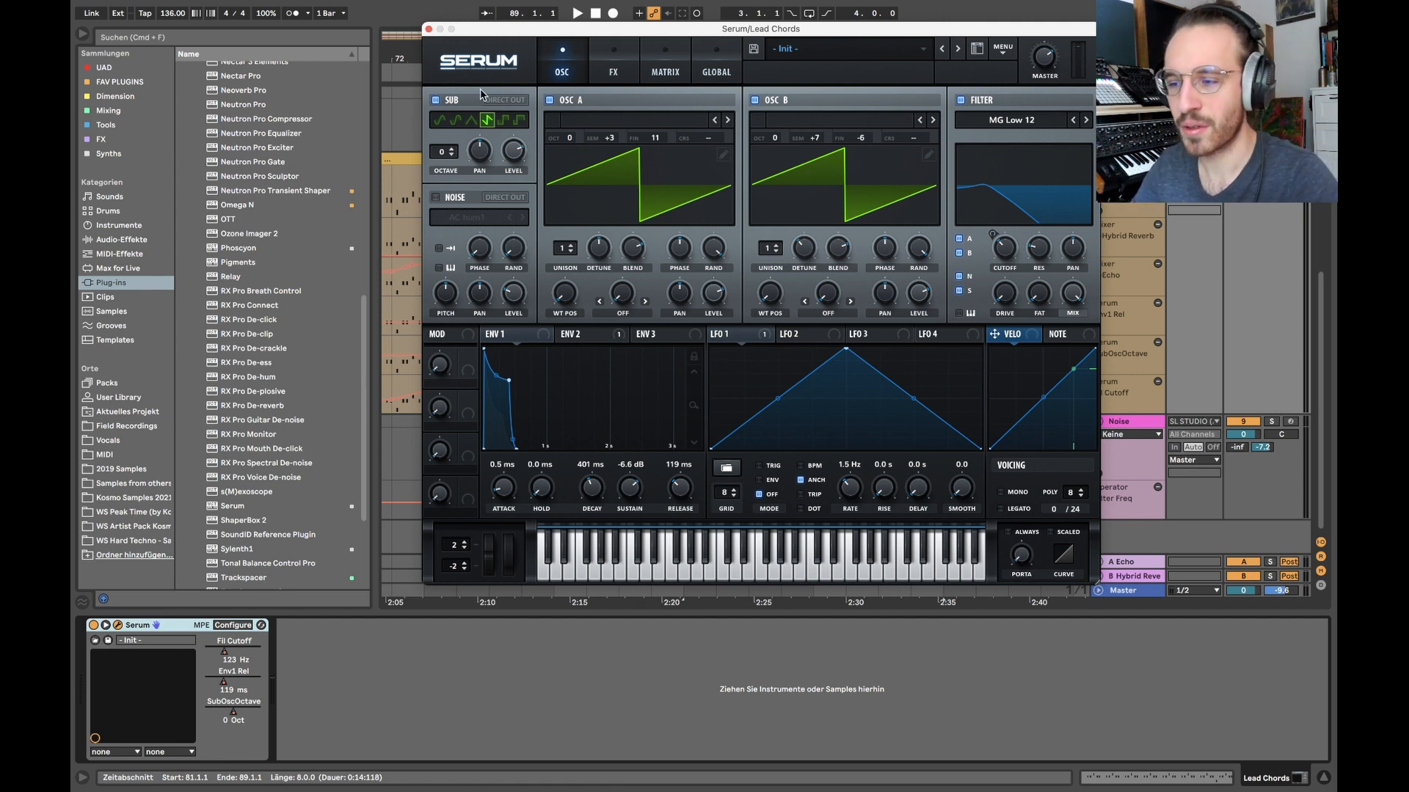
left_click(430, 30)
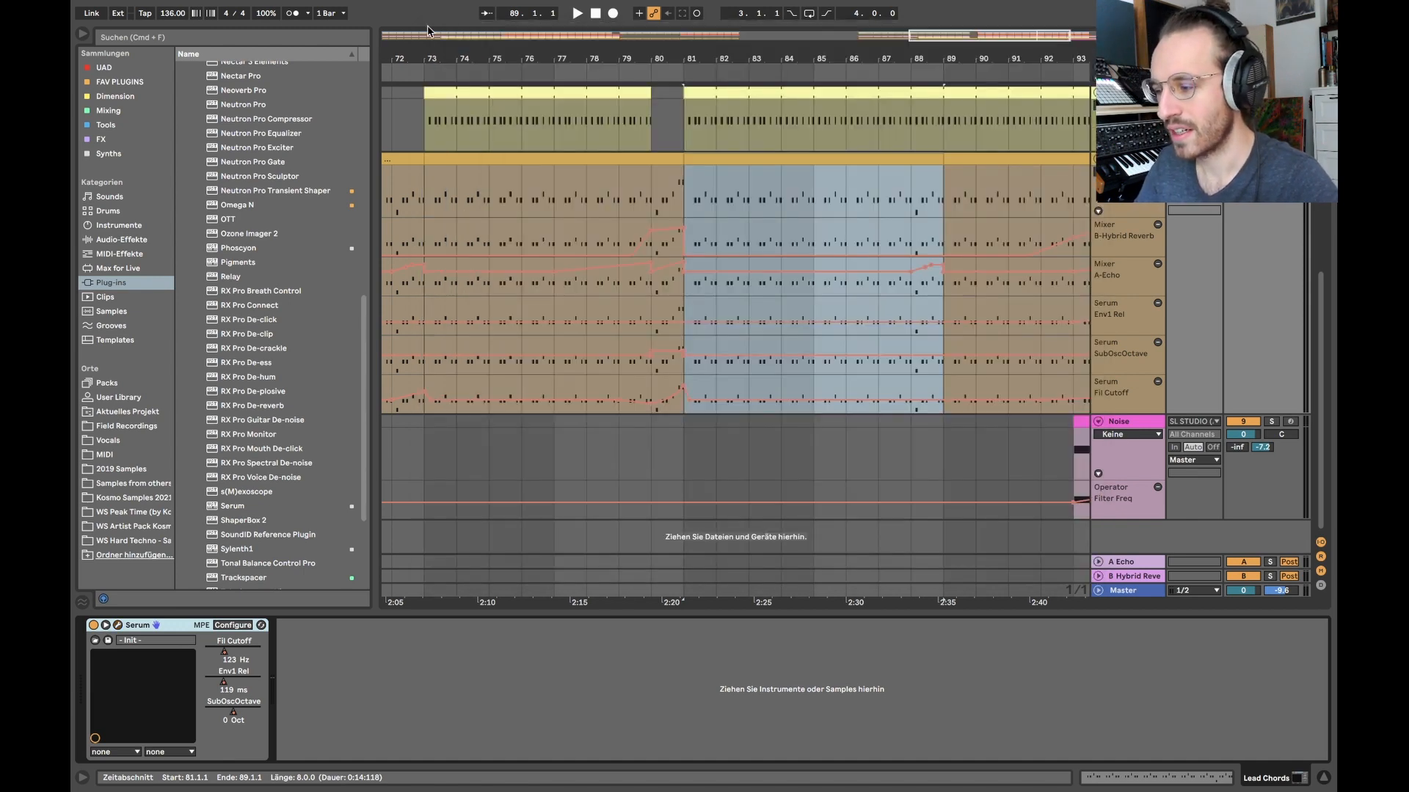
- Highlight the SubOscOctave automation from bar 80 to 81 in close-up and place the insert marker at bar 79
scroll(668, 339, "up", 3, "super")
left_click_drag(636, 349, 714, 351)
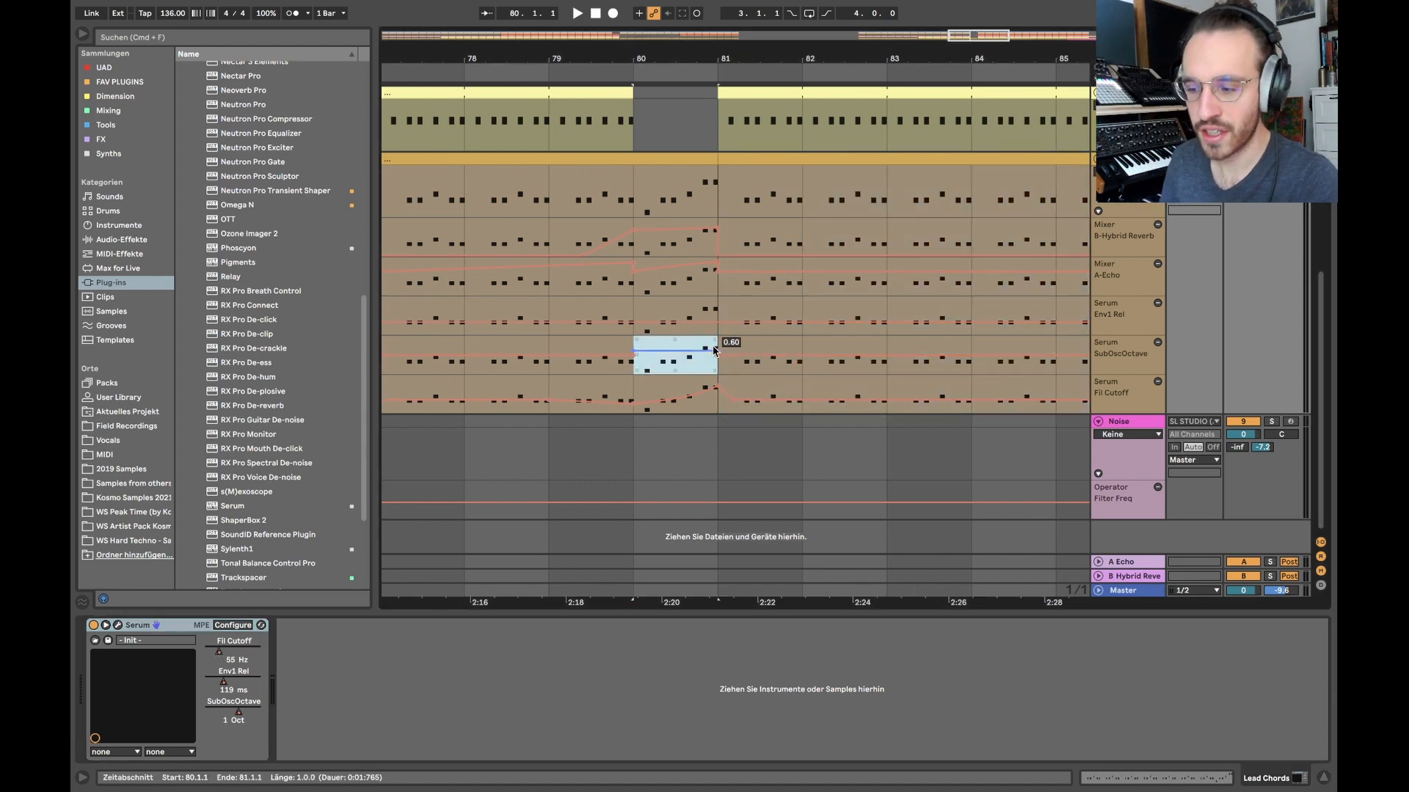
scroll(714, 351, "down", 3, "super")
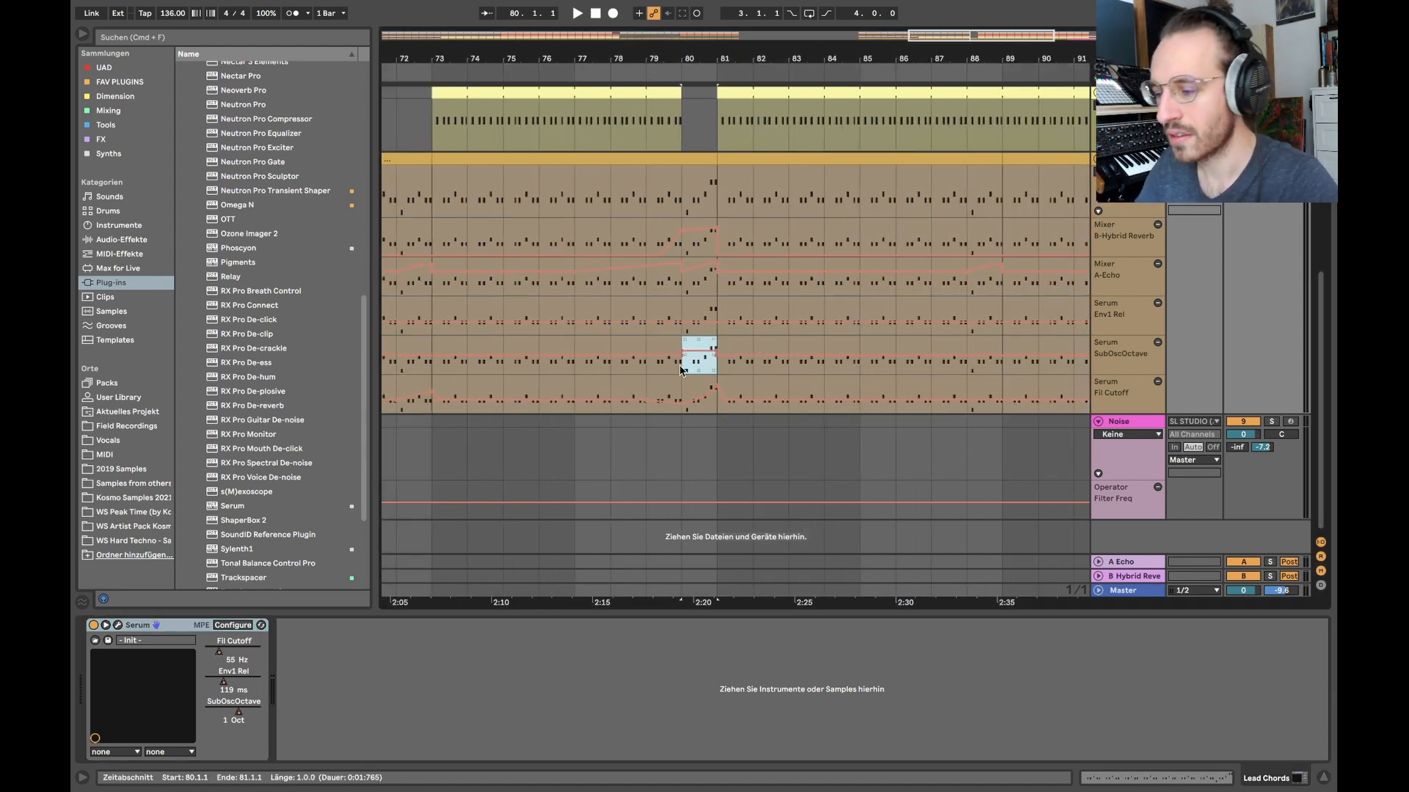
left_click(648, 345)
scroll(649, 345, "down", 3, "super")
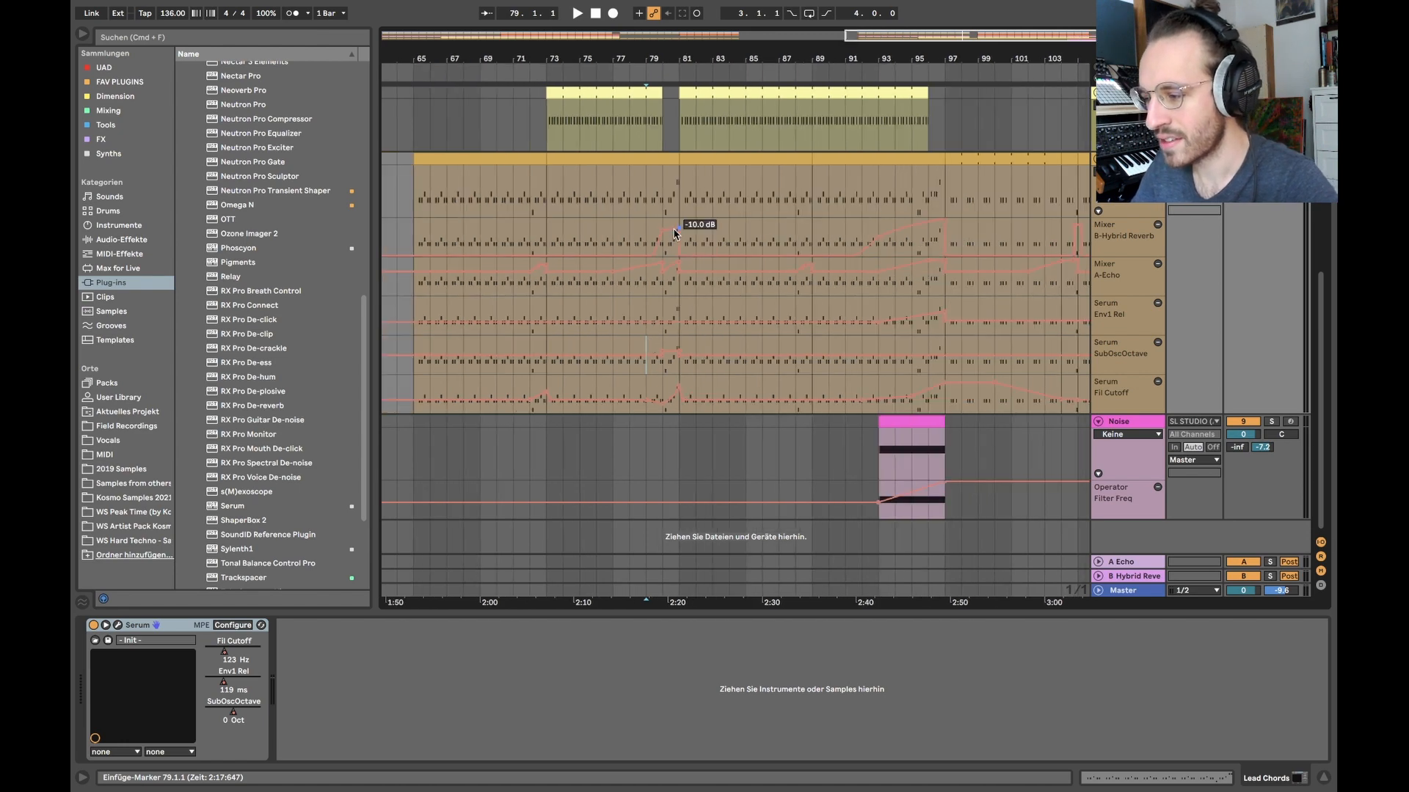
- Highlight the drum gap from bar 80 to 81 down to the Clap 808 track, and briefly hide the automation
scroll(676, 230, "up", 3, "super")
left_click(649, 192)
scroll(648, 192, "up", 2)
scroll(648, 190, "up", 3)
left_click_drag(638, 173, 662, 278)
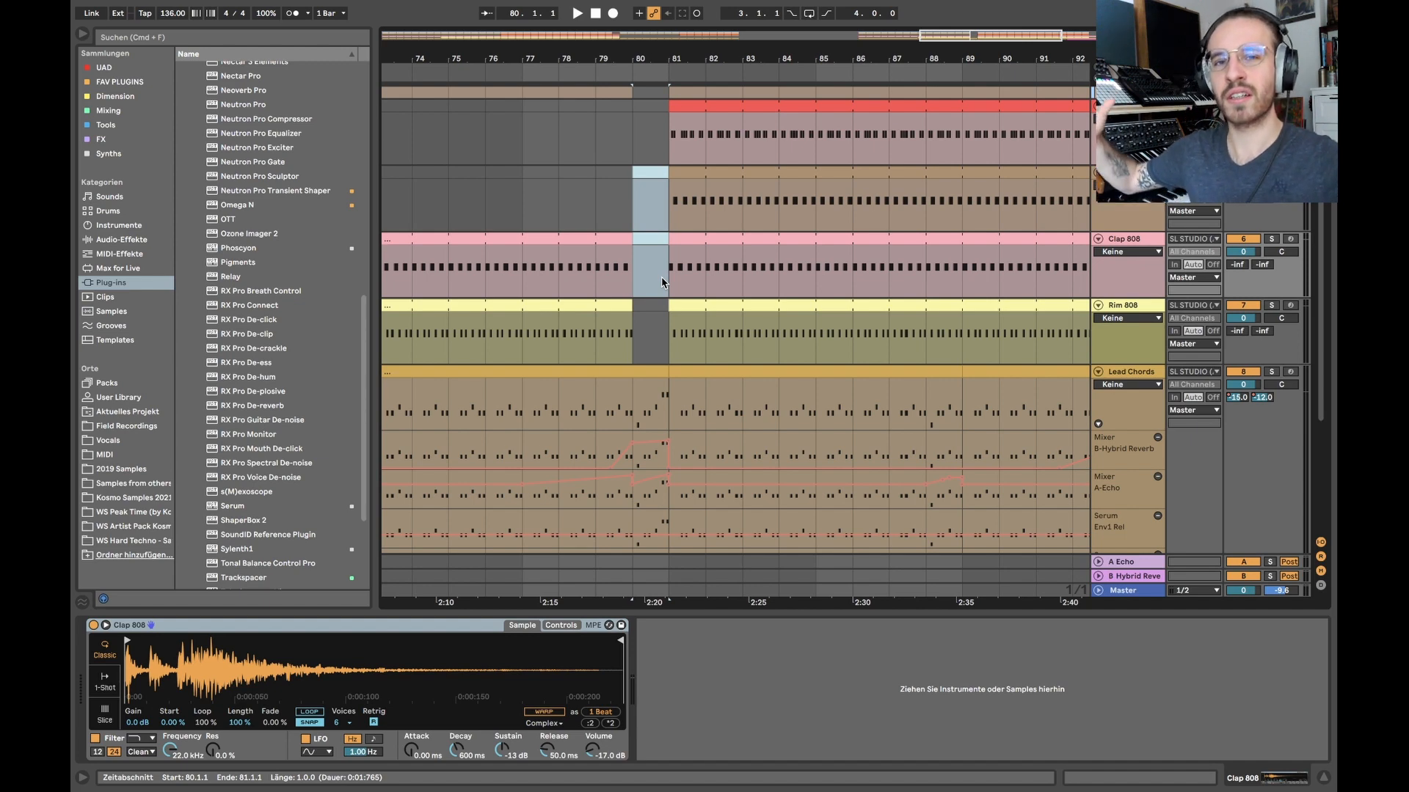
key("a")
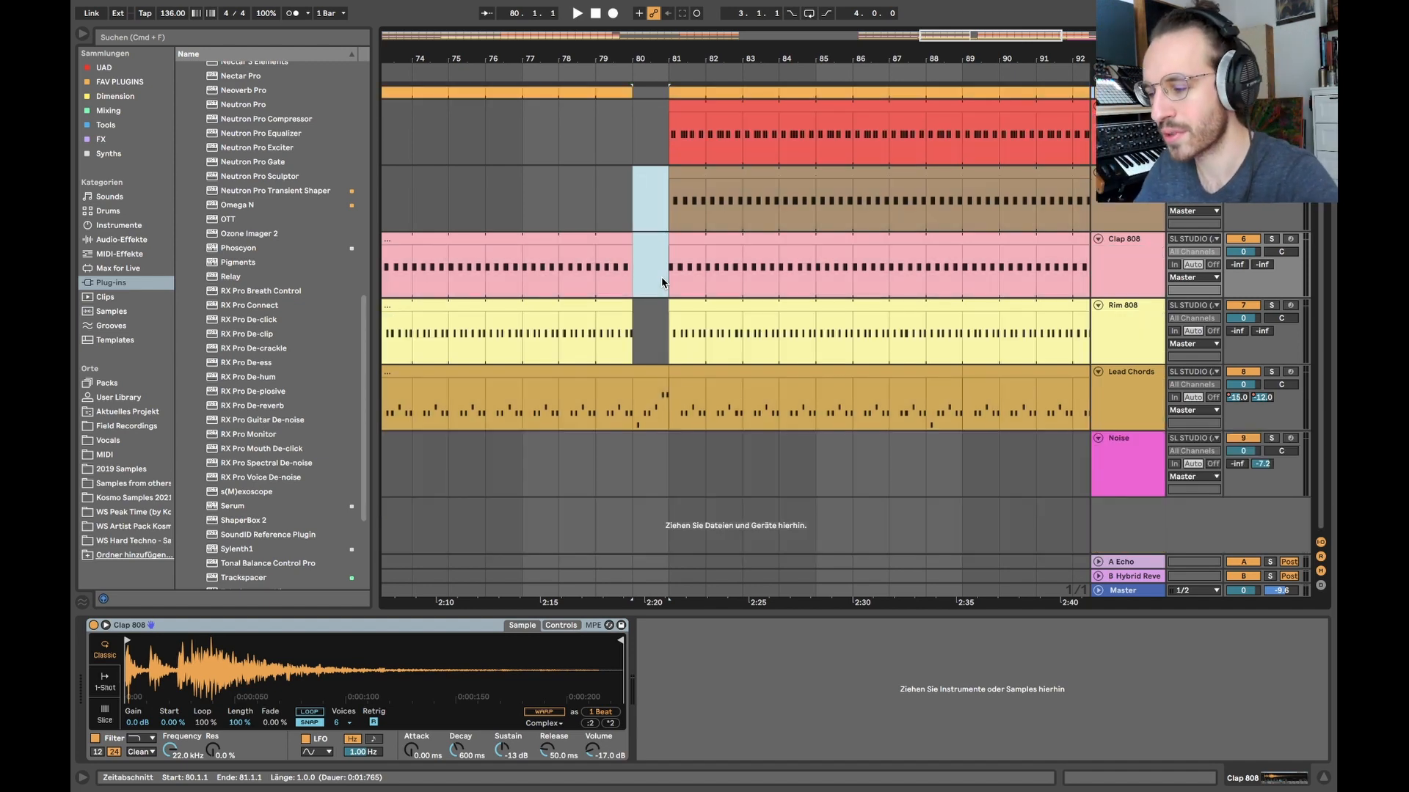
key("a")
- Highlight the Lead Chords' A-Echo automation in the section leading up to bar 97
scroll(662, 280, "right", 4)
scroll(662, 280, "down", 2)
scroll(756, 359, "down", 3, "super")
scroll(734, 440, "down", 5, "super")
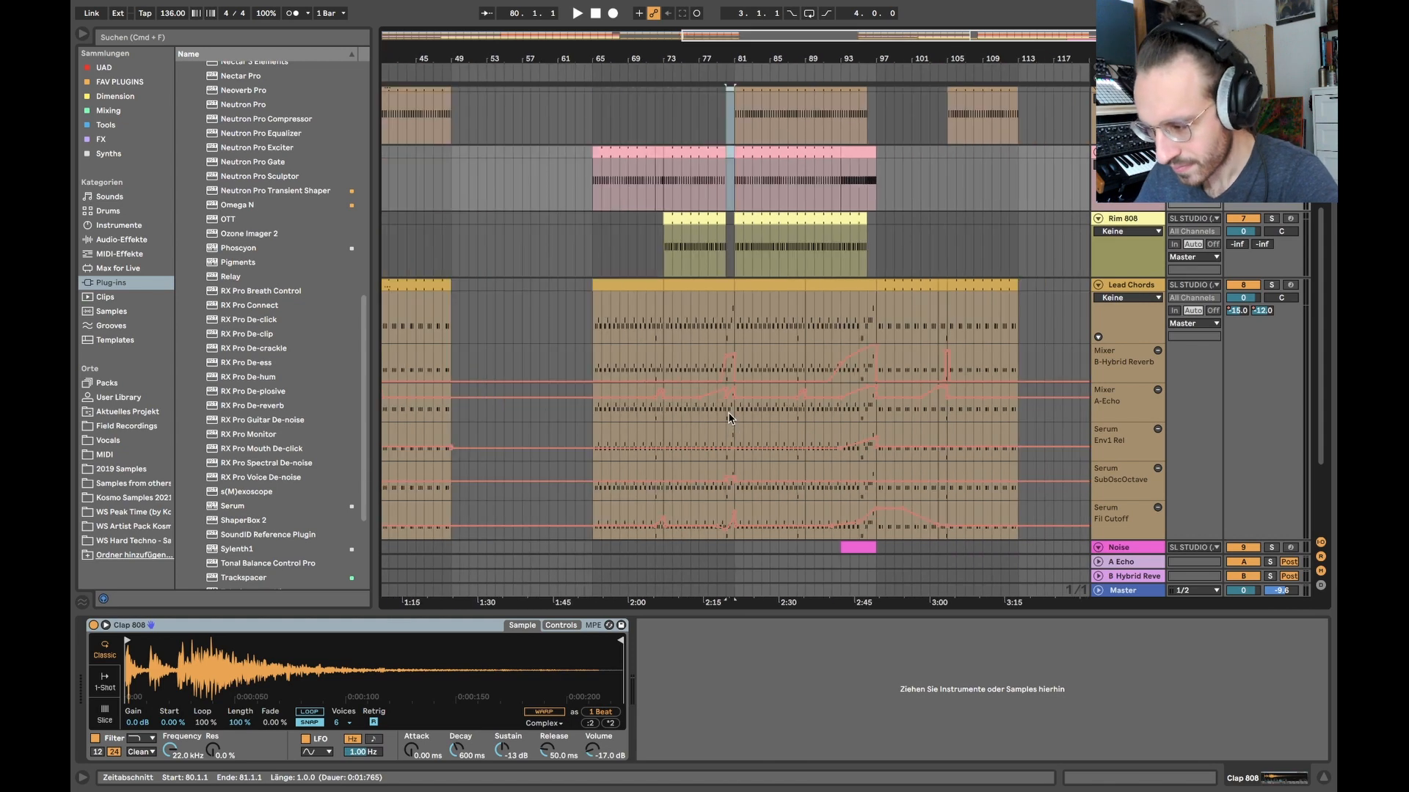
left_click(791, 407)
scroll(798, 412, "down", 3)
left_click_drag(640, 411, 649, 410)
left_click_drag(799, 408, 873, 413)
left_click(791, 414)
- Compare the B-Hybrid Reverb automation from bar 91 to 97 with the shorter rise from bar 79 to 81 by highlighting both
scroll(842, 342, "up", 5)
left_click_drag(739, 356, 970, 360)
scroll(970, 359, "down", 4)
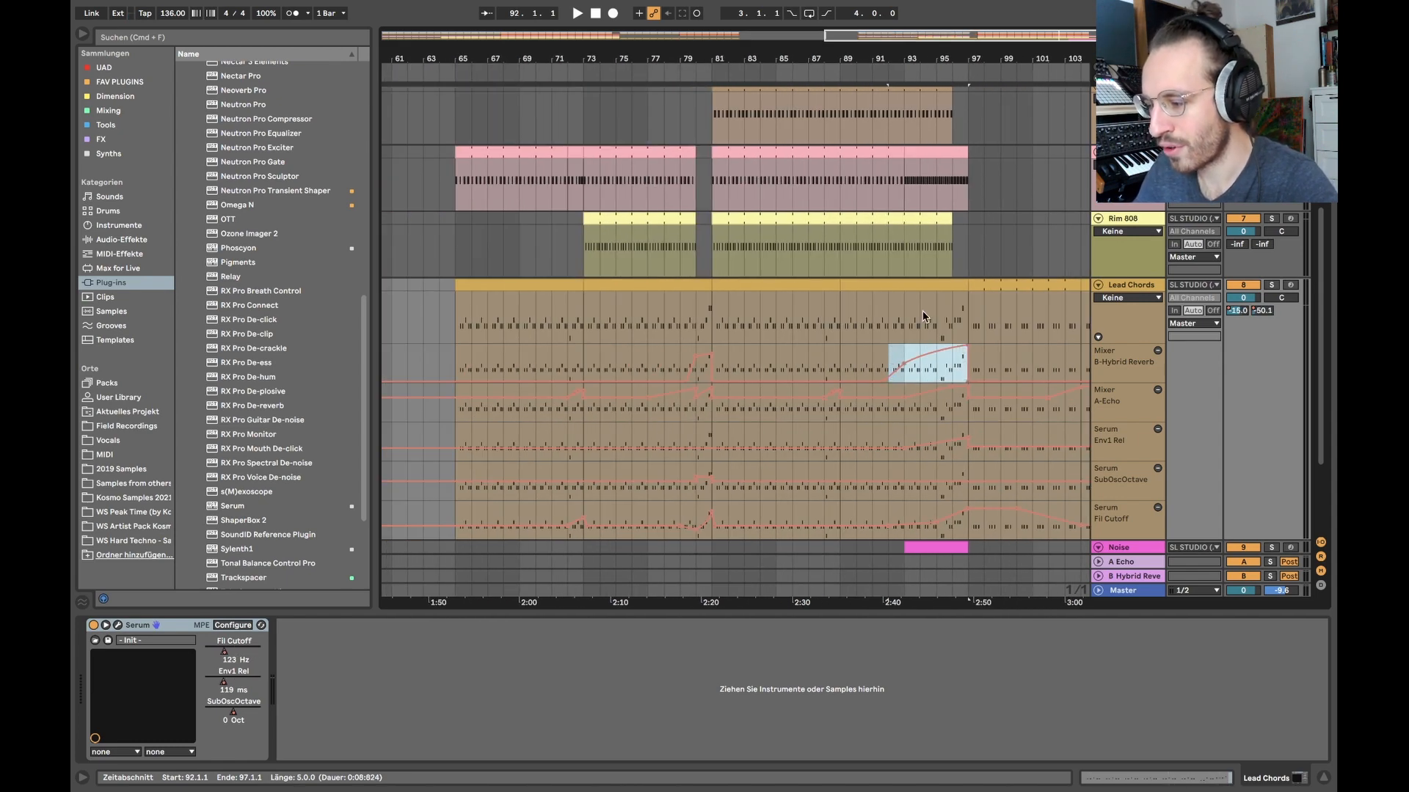
left_click_drag(709, 358, 681, 360)
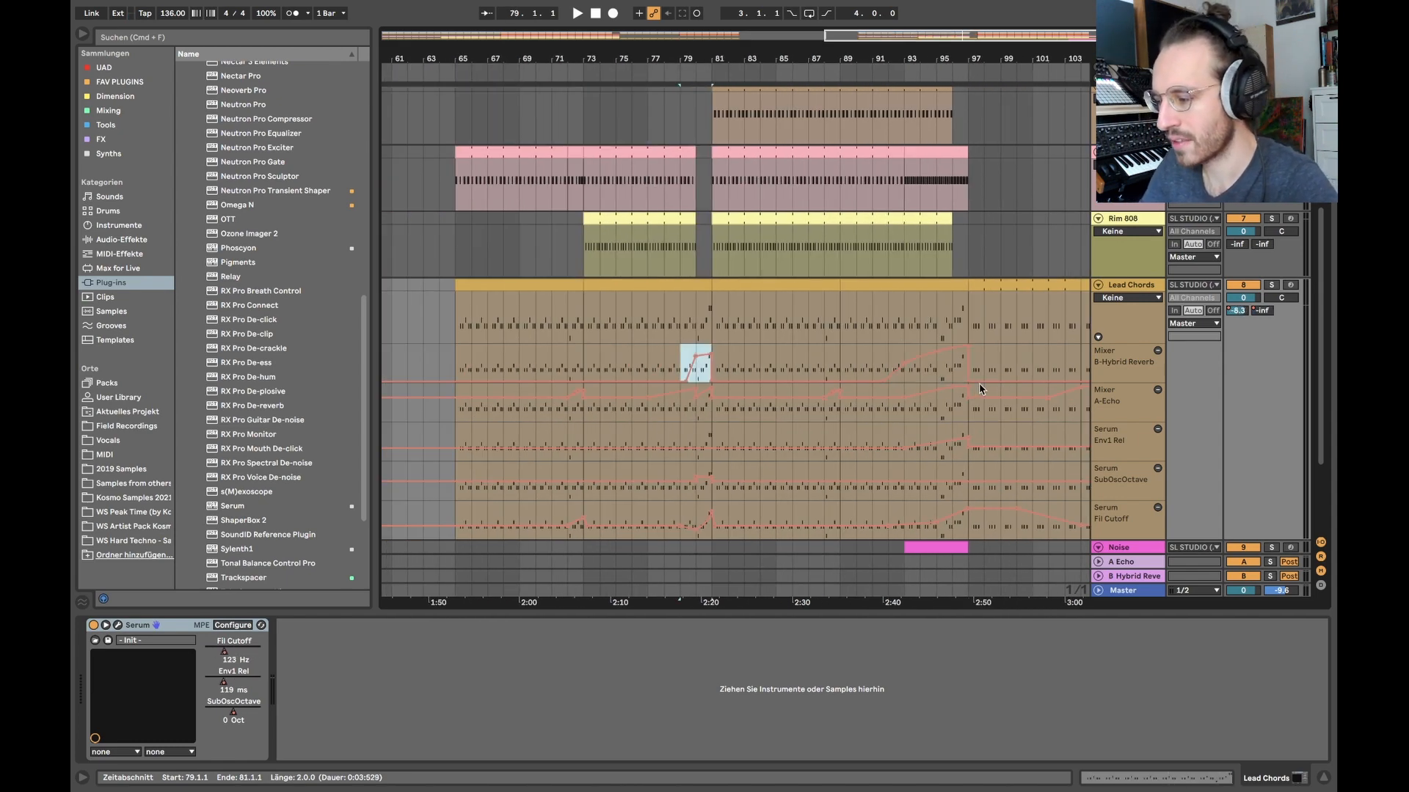
left_click_drag(871, 365, 970, 367)
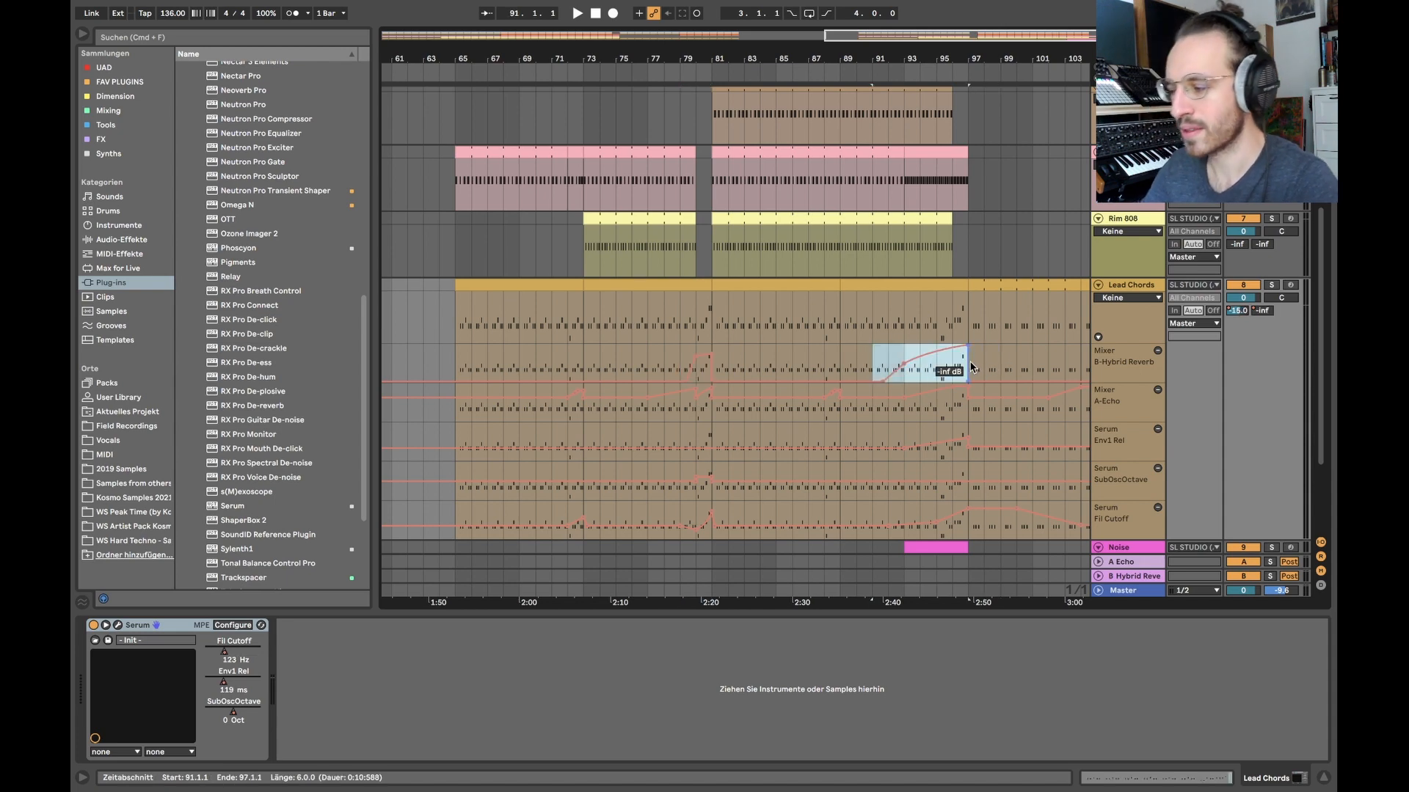
- Solo the Lead Chords and play them from bar 91 through bar 97, marking bar 96
key("s")
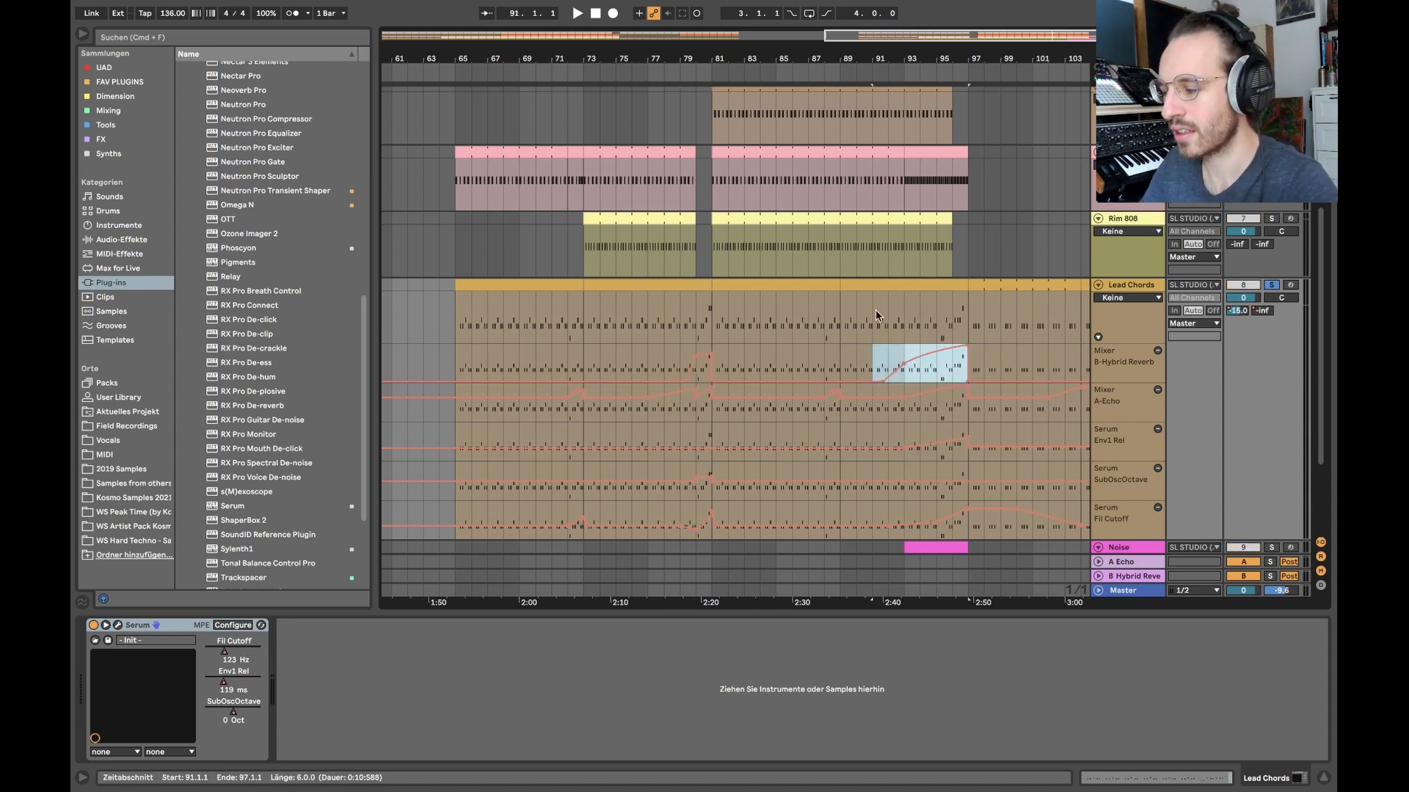
scroll(875, 316, "down", 3)
scroll(875, 315, "right", 3)
key("space")
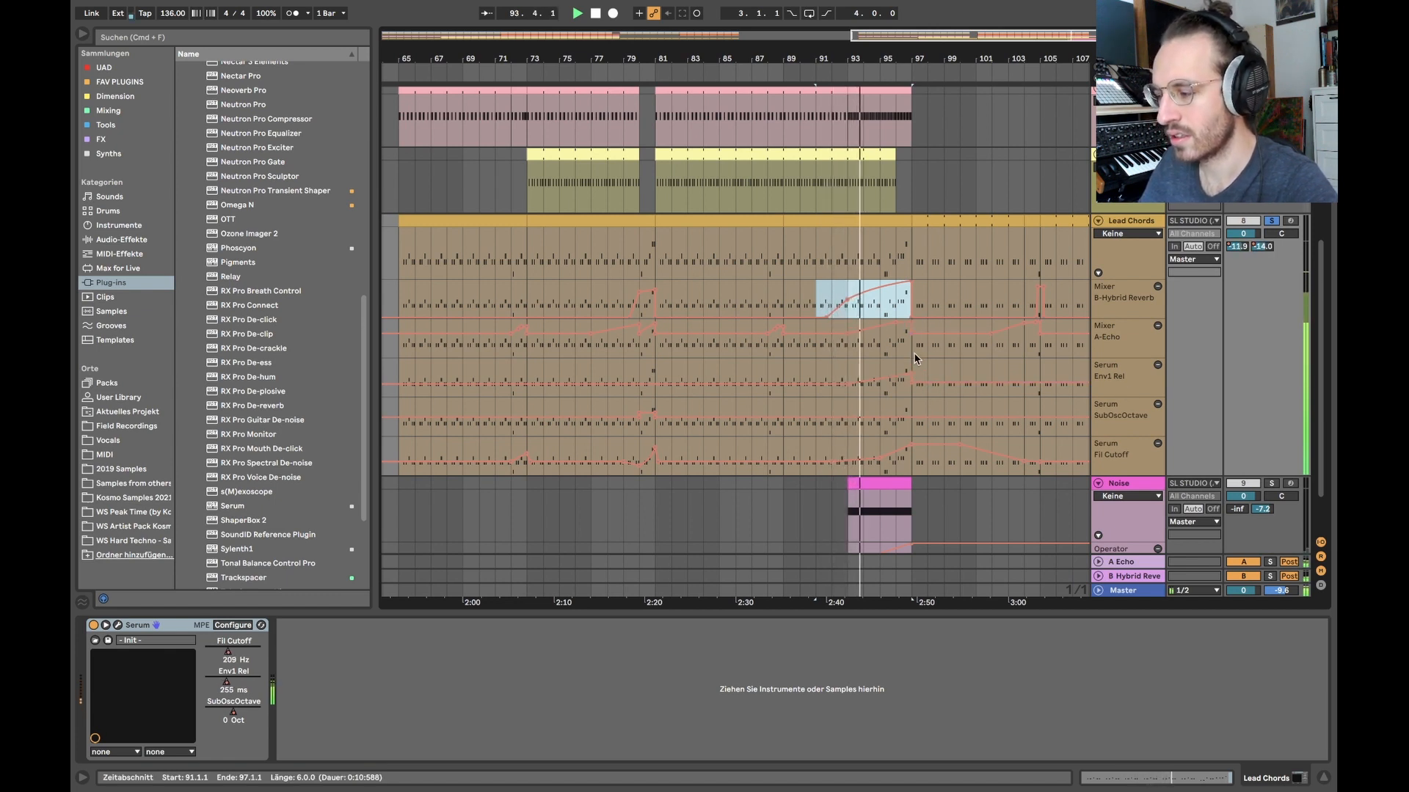
left_click(898, 248)
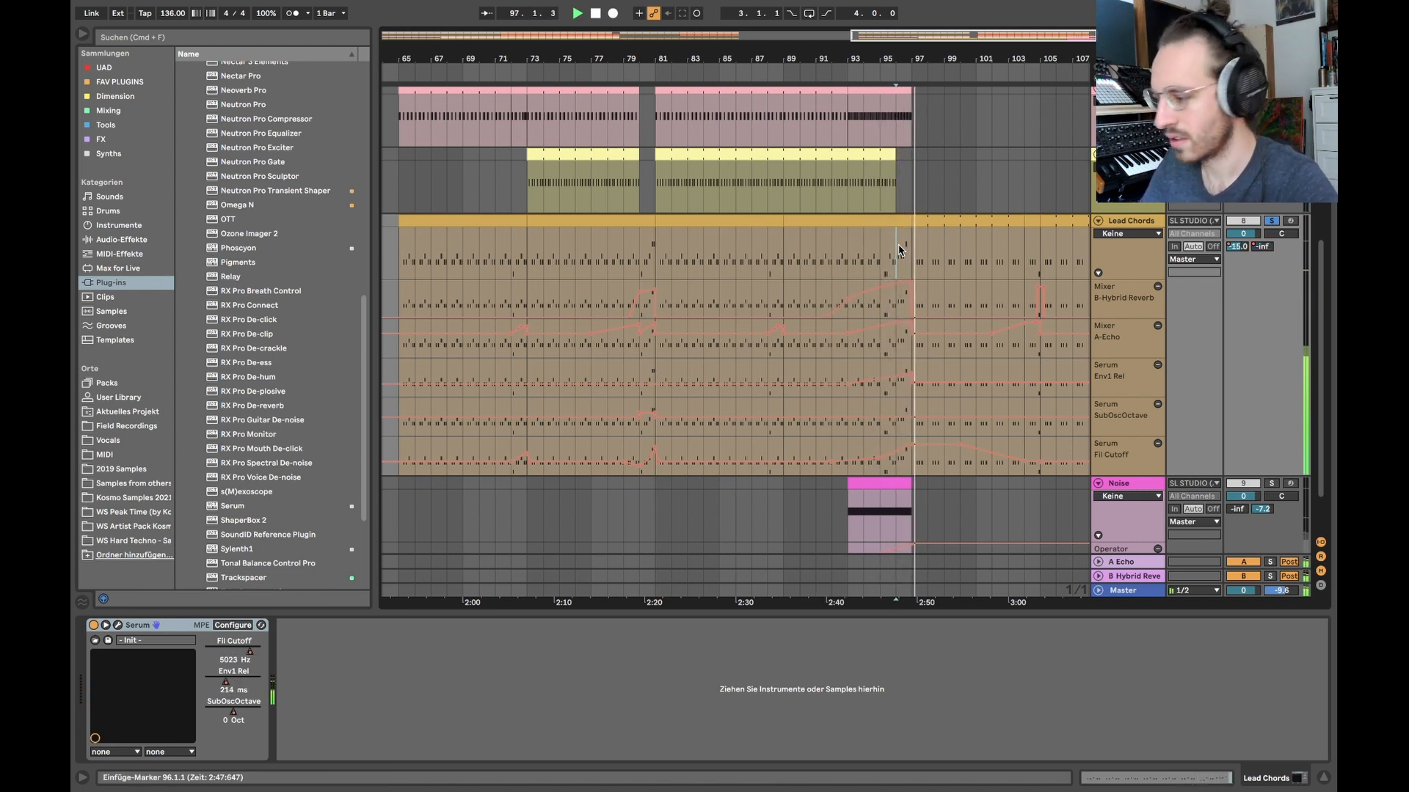
key("space")
- Highlight the Lead Chords' Env1 Rel automation from bar 93 to 97 and the Fil Cutoff automation from bar 93 to 94
left_click_drag(849, 388, 915, 393)
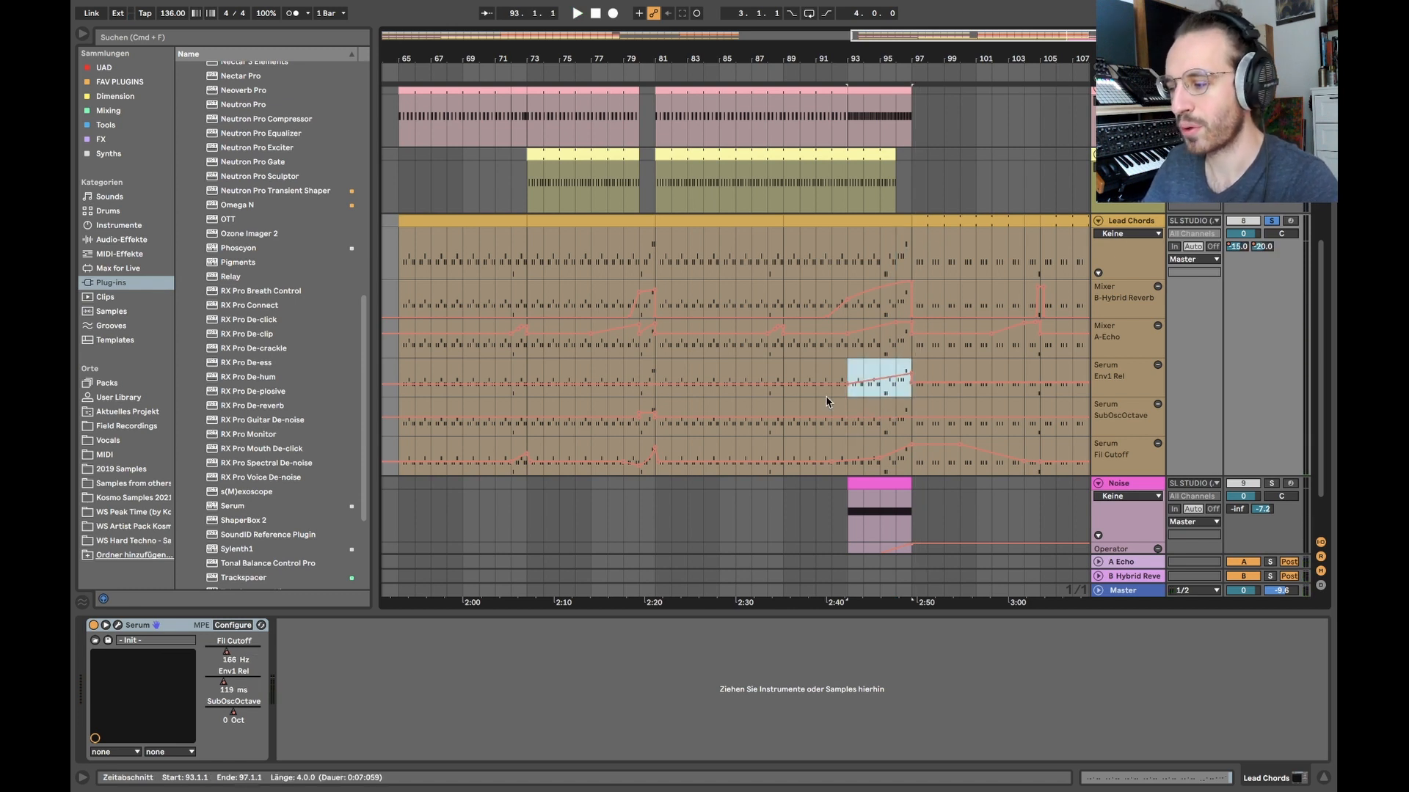
left_click(848, 369)
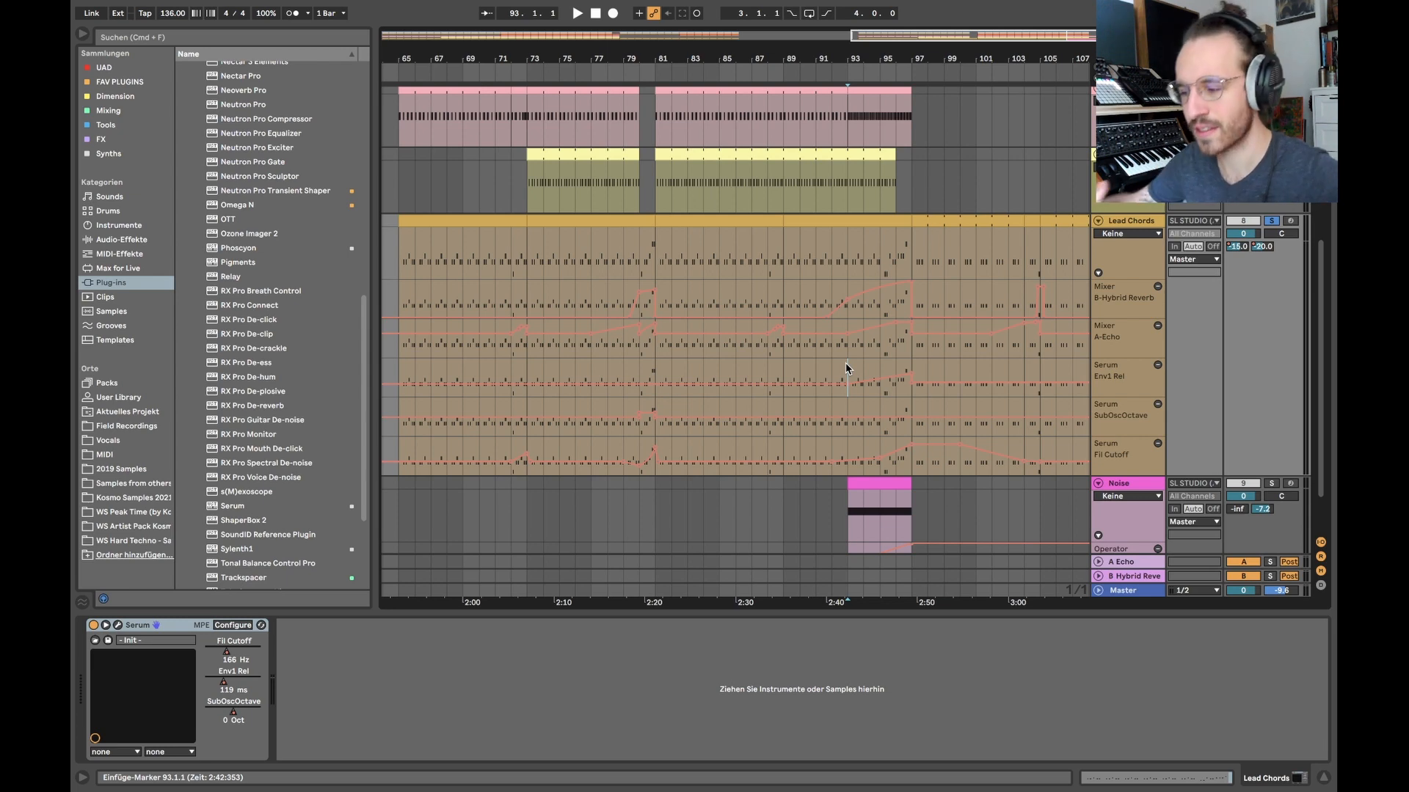
scroll(910, 484, "down", 2)
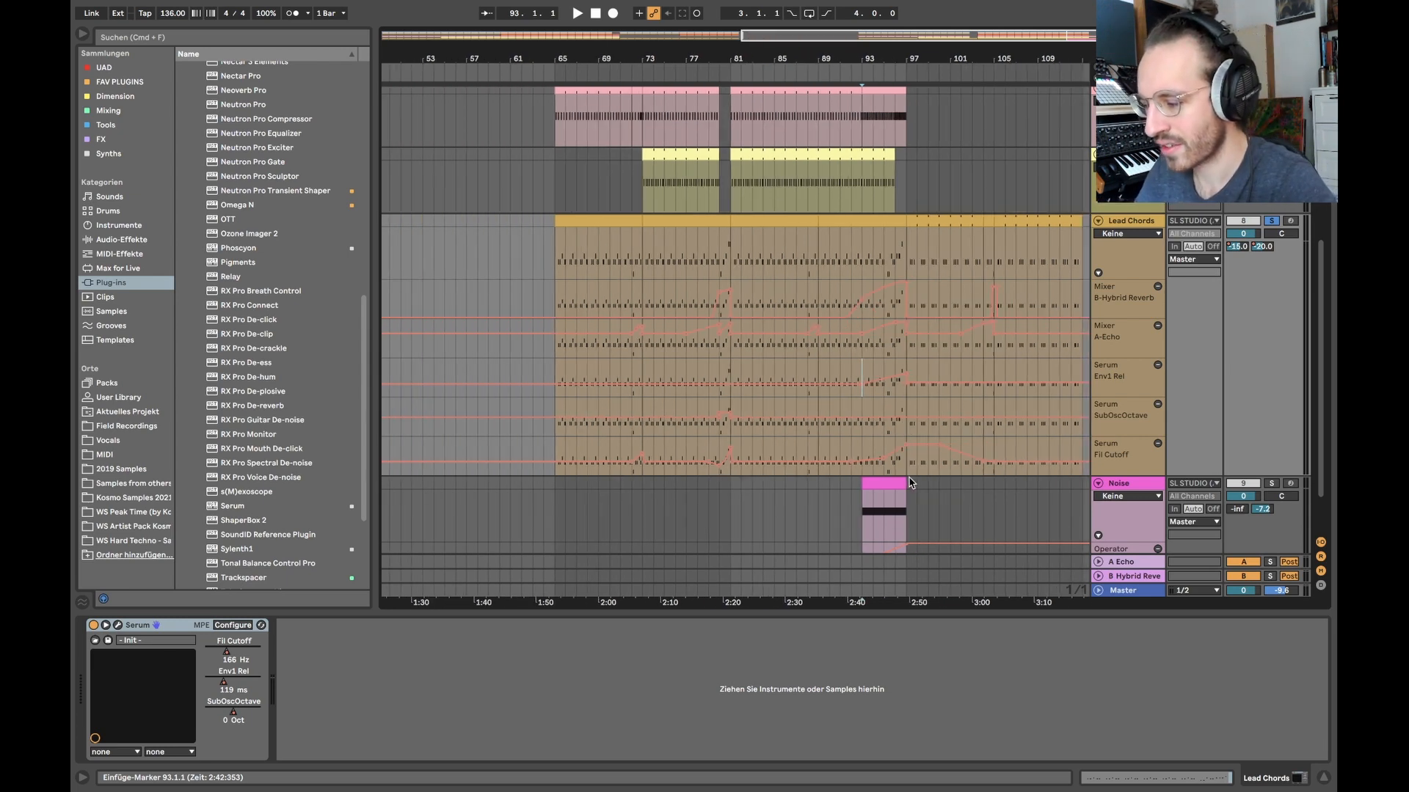
left_click(860, 451)
left_click_drag(861, 452, 874, 446)
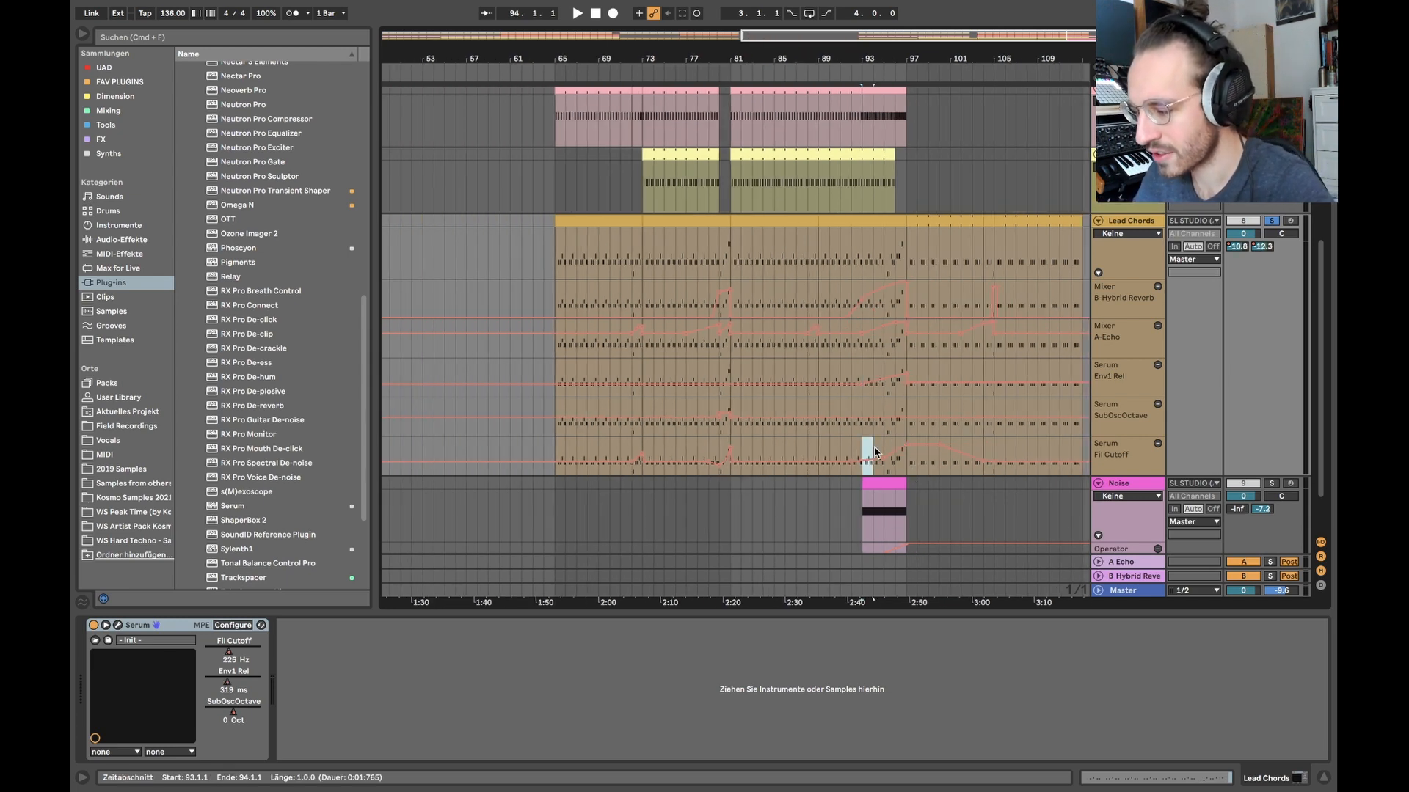
left_click(833, 442)
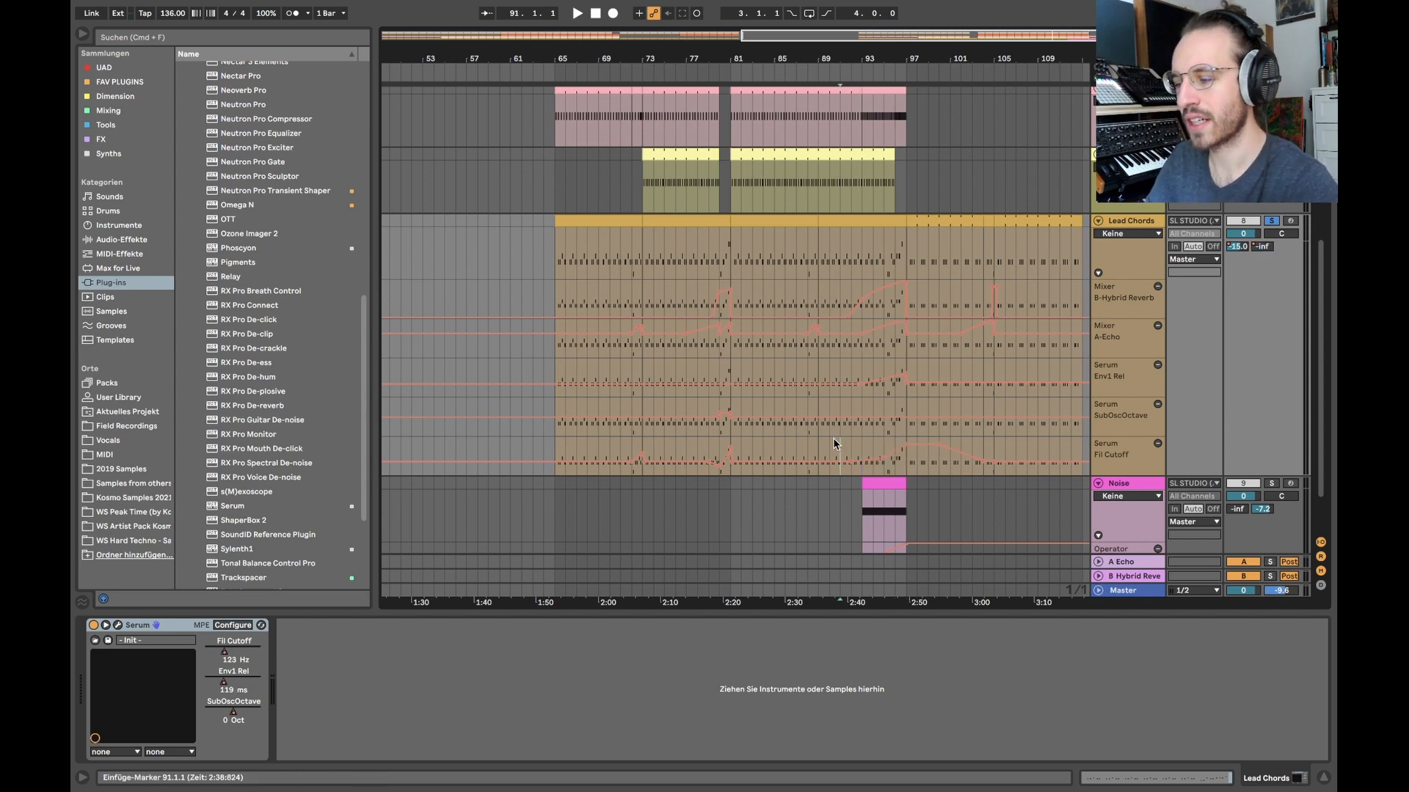
- Toggle the automation view to compare, and deactivate the Noise clip from bar 93 to 97
key("a")
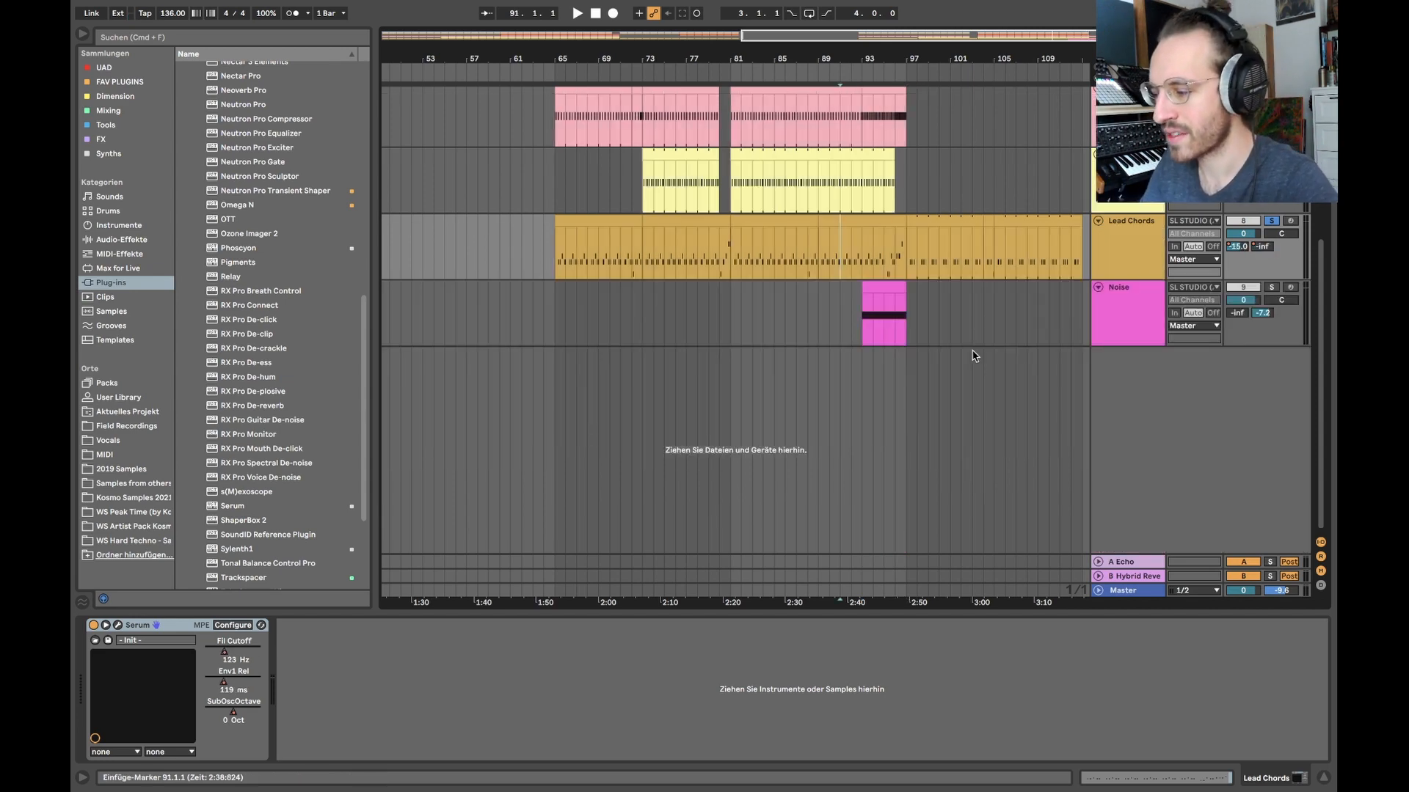
key("a")
key("a")
key("a")
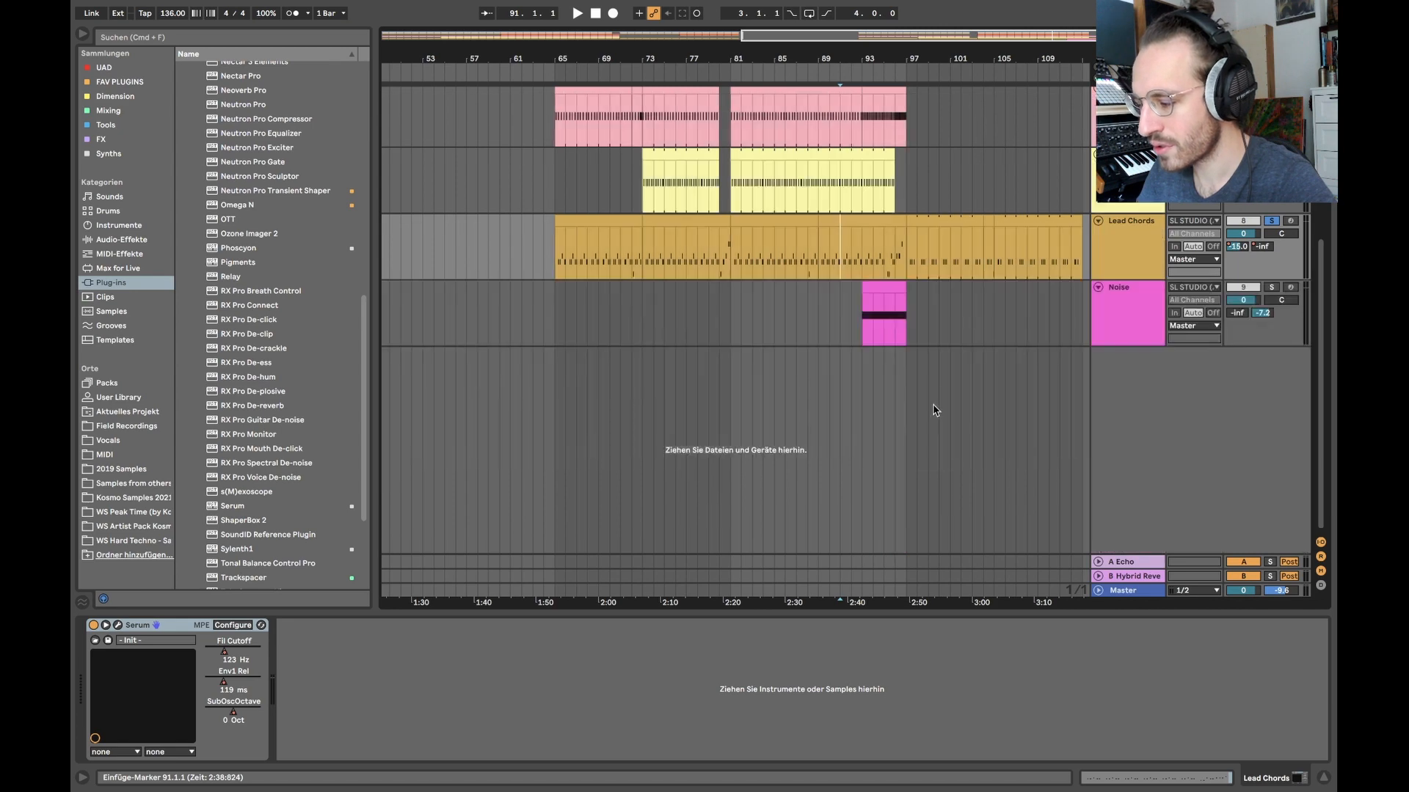
left_click(888, 483)
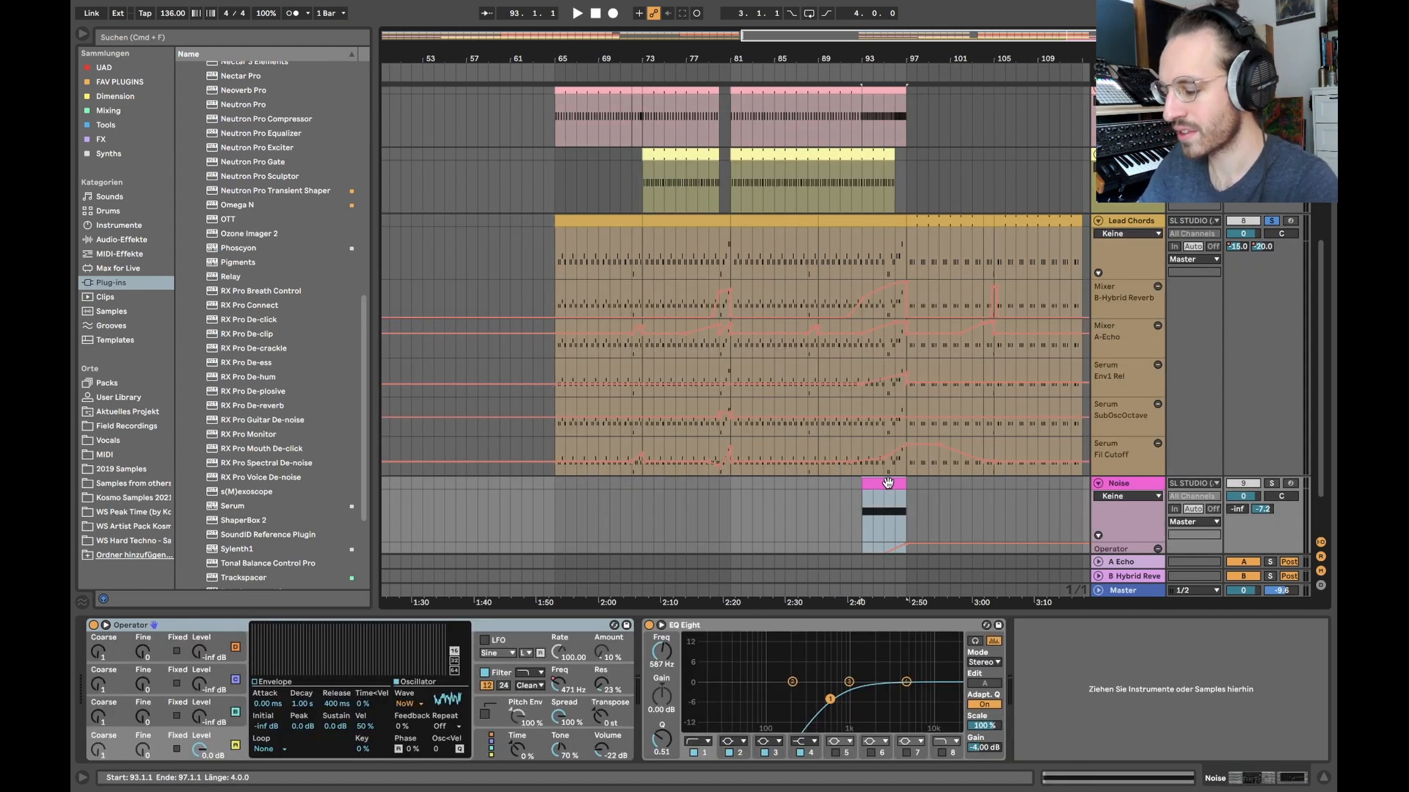
key("0")
- Highlight the B-Hybrid Reverb automation from bar 79 to 81 and bring the wider arrangement into view
scroll(709, 248, "up", 5)
left_click_drag(701, 294, 755, 301)
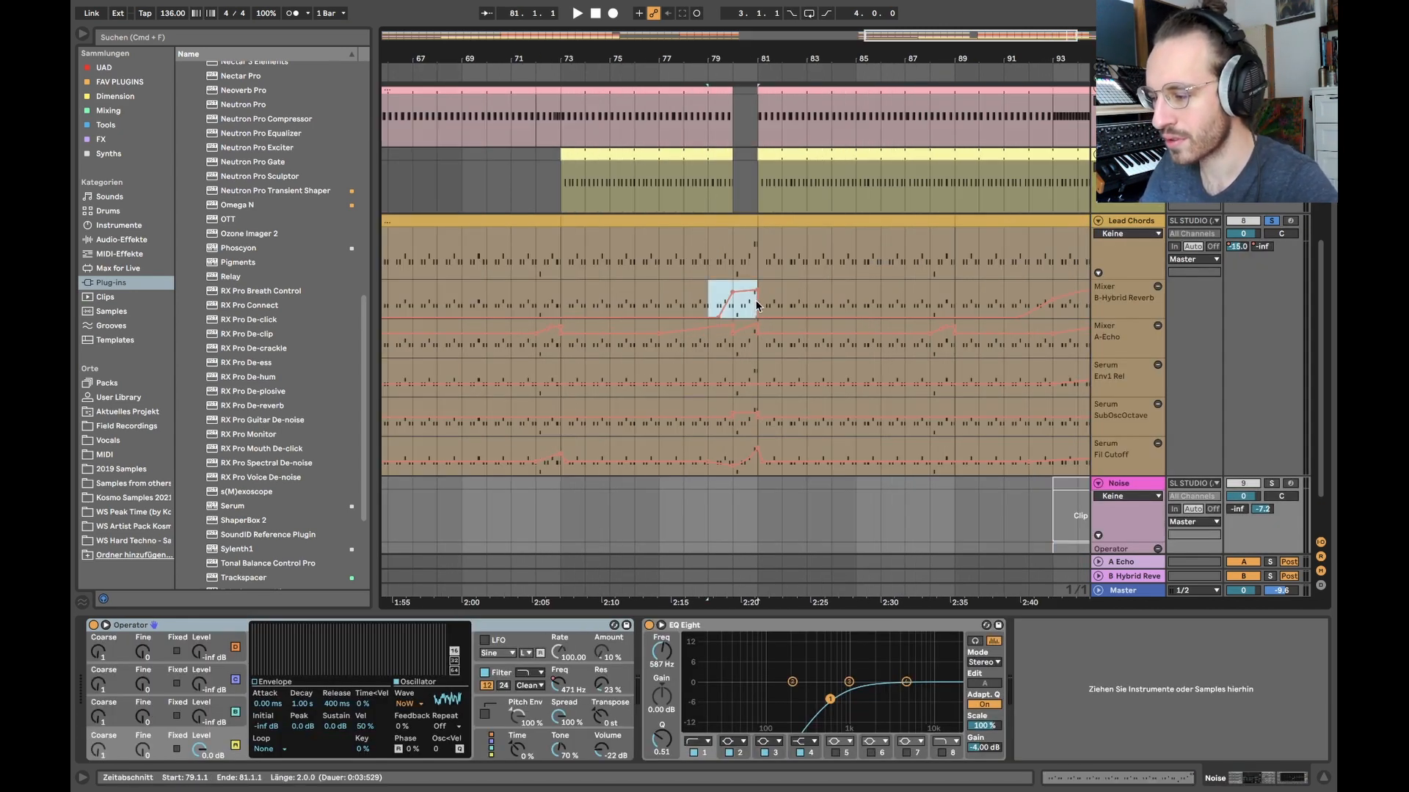
left_click(756, 302)
scroll(893, 394, "down", 2)
scroll(893, 394, "down", 5)
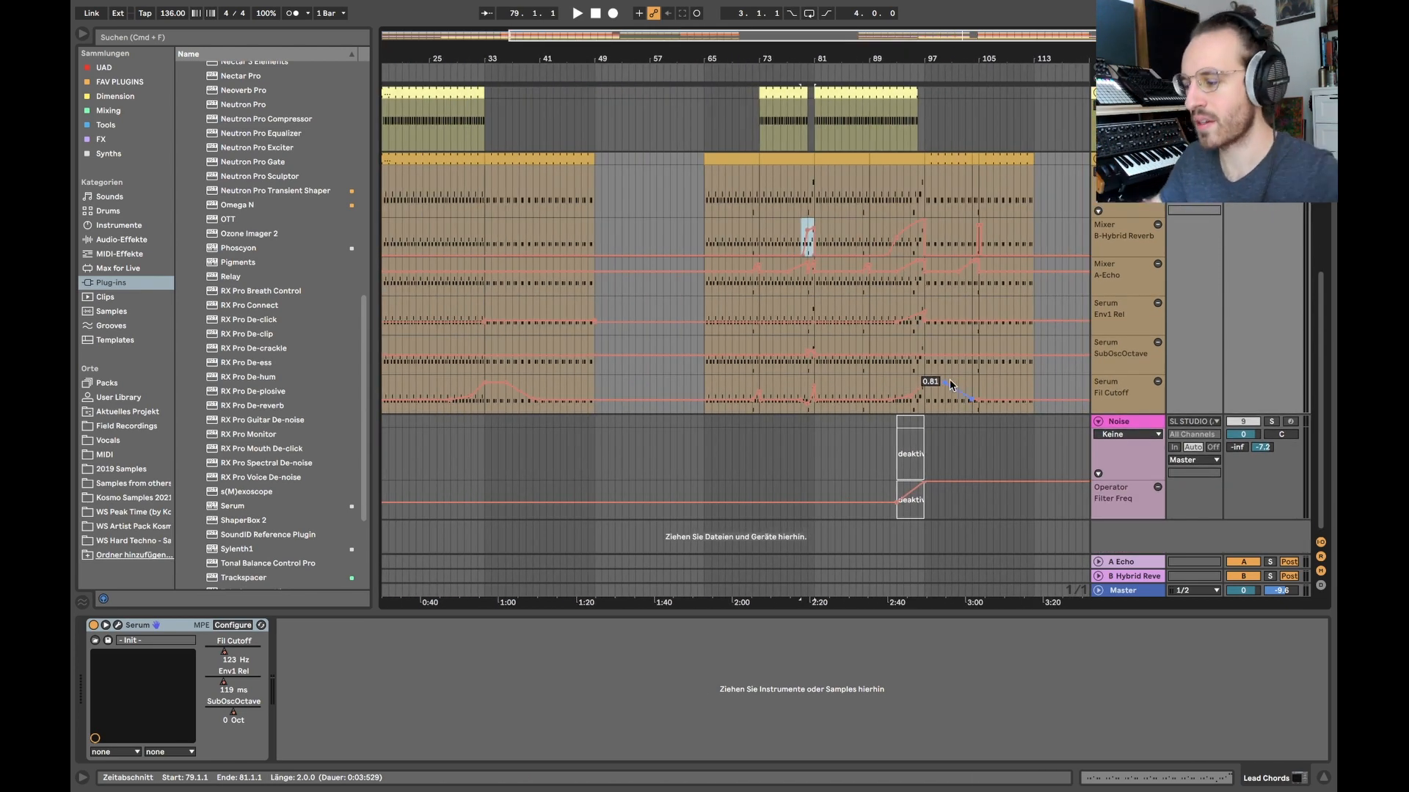
- Play only the soloed B-Hybrid Reverb return from bar 92 through bar 97 and show its Hybrid Reverb device
left_click(890, 239)
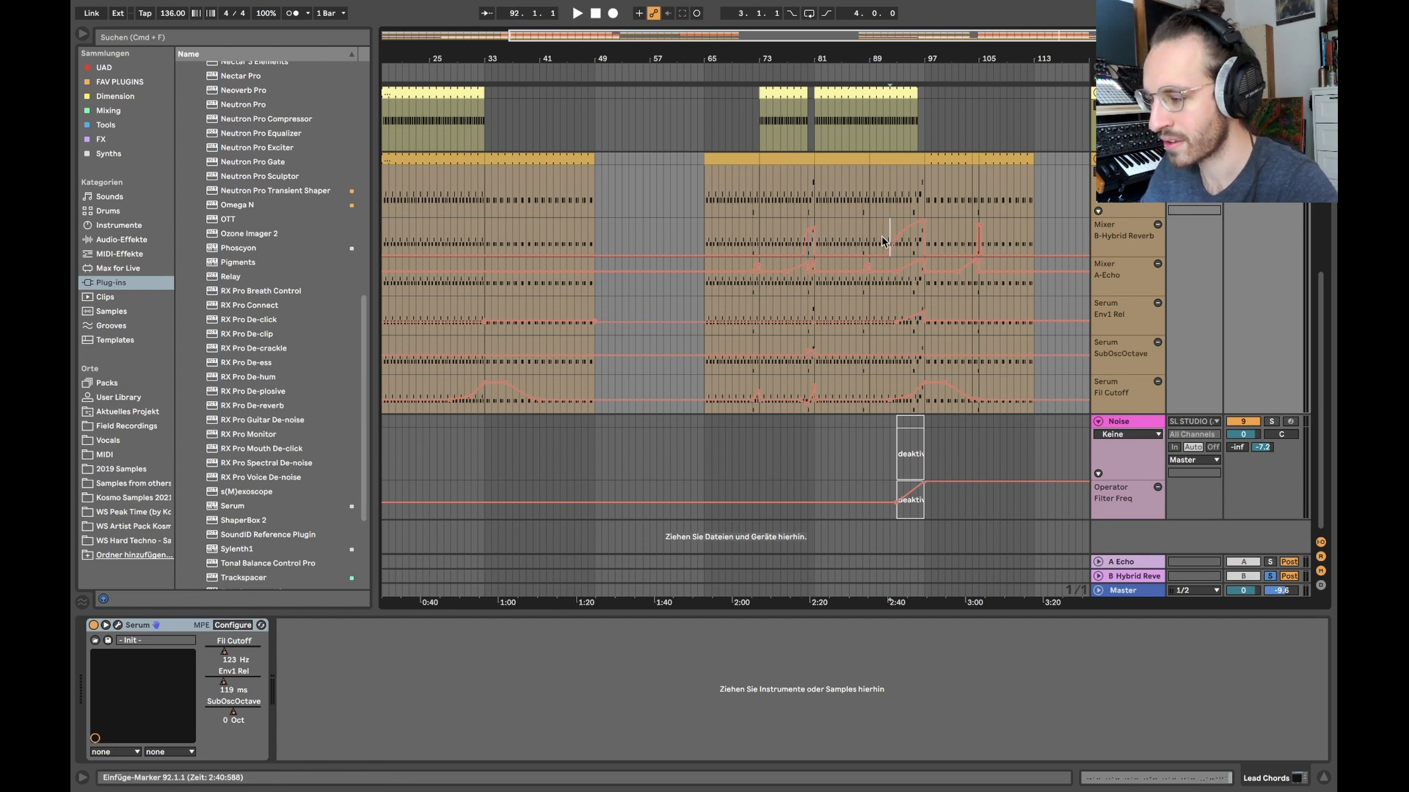
key("space")
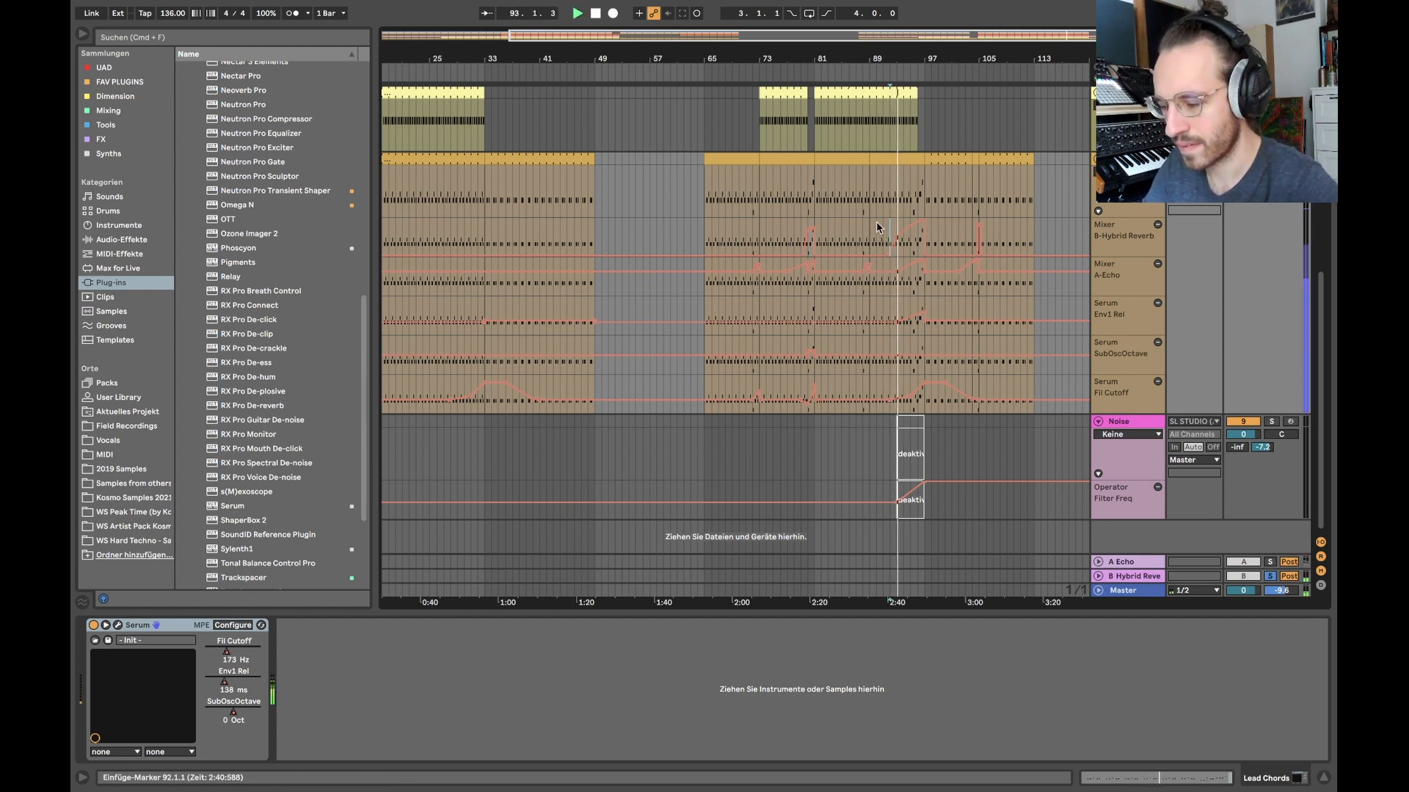
left_click(1152, 578)
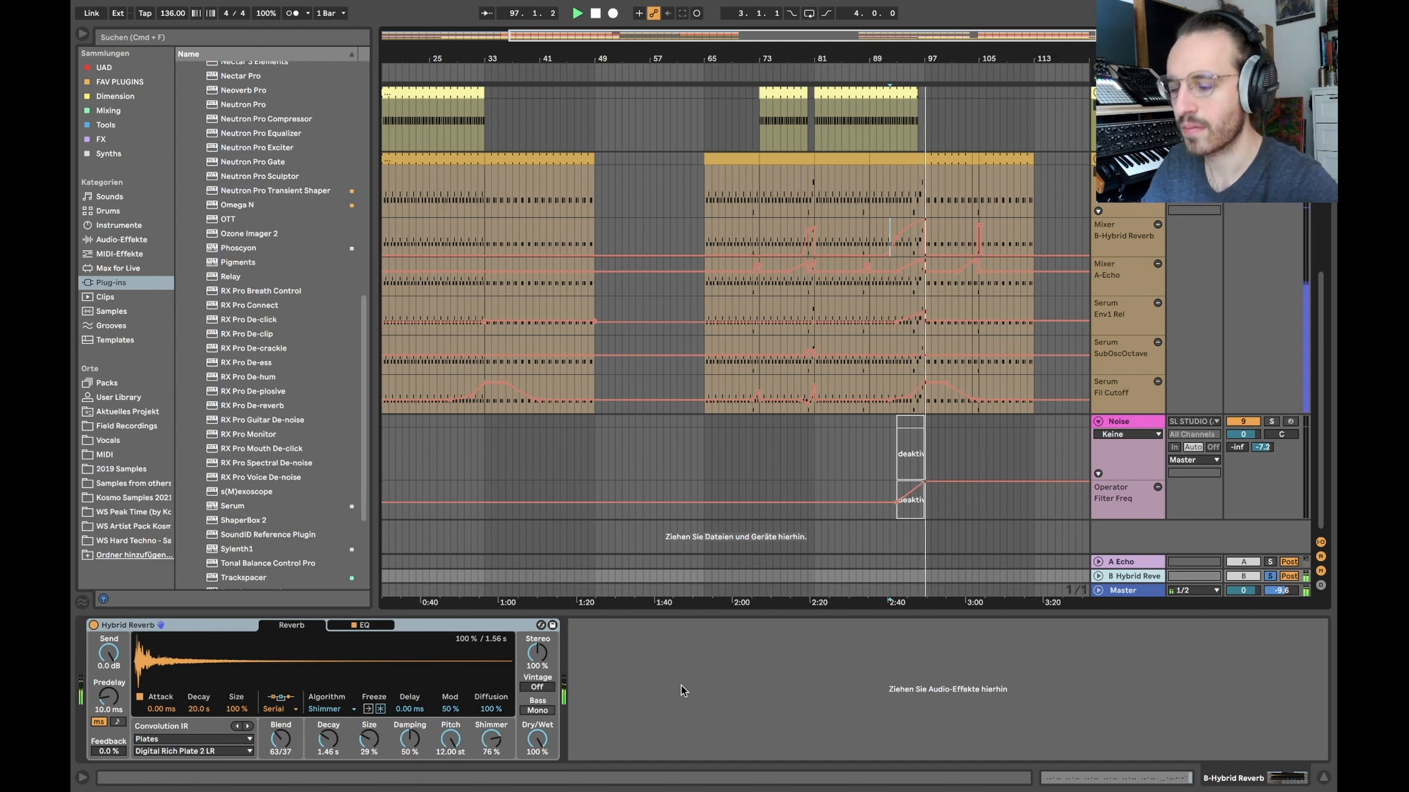
key("space")
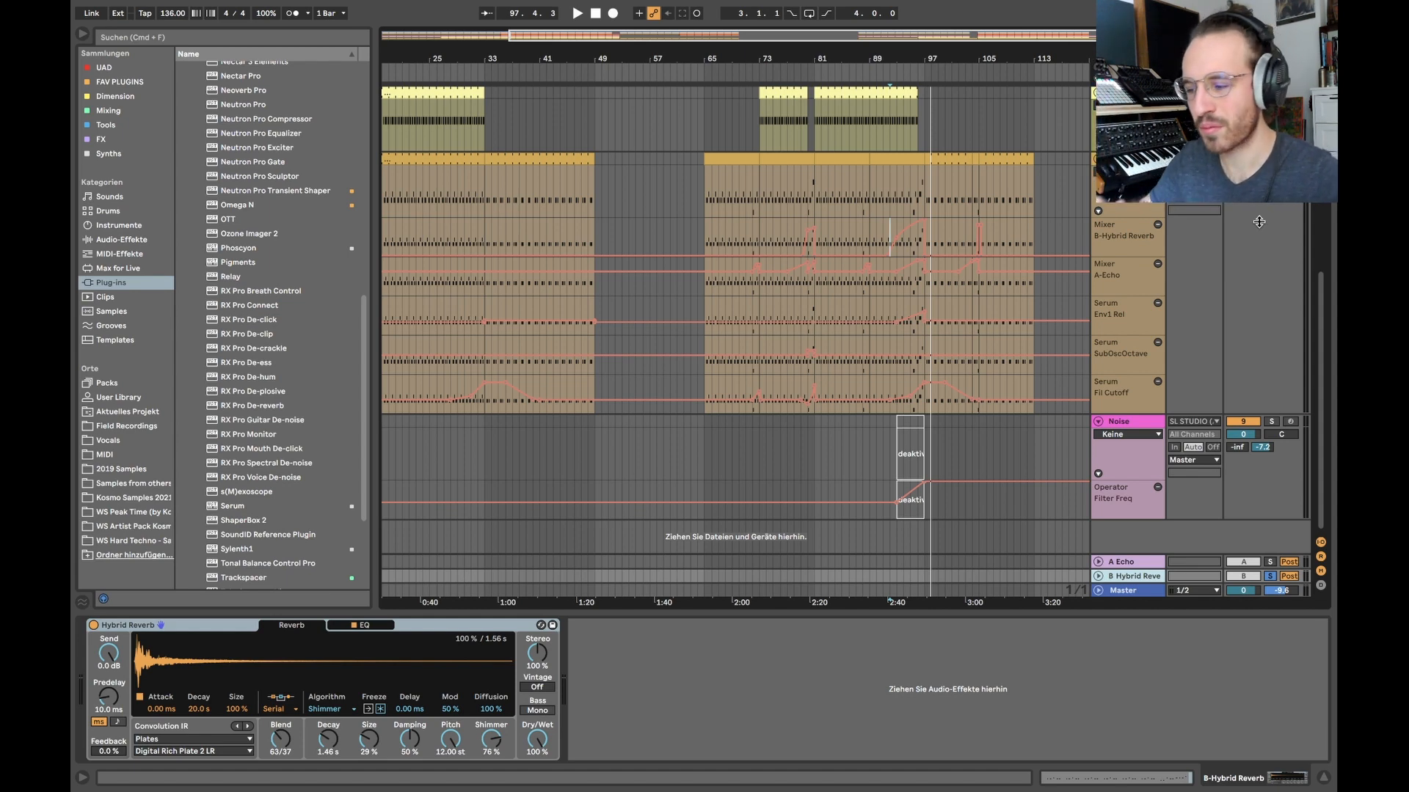
- Hide the automation and reactivate the Noise clip from bar 93 to 97
key("a")
left_click(917, 424)
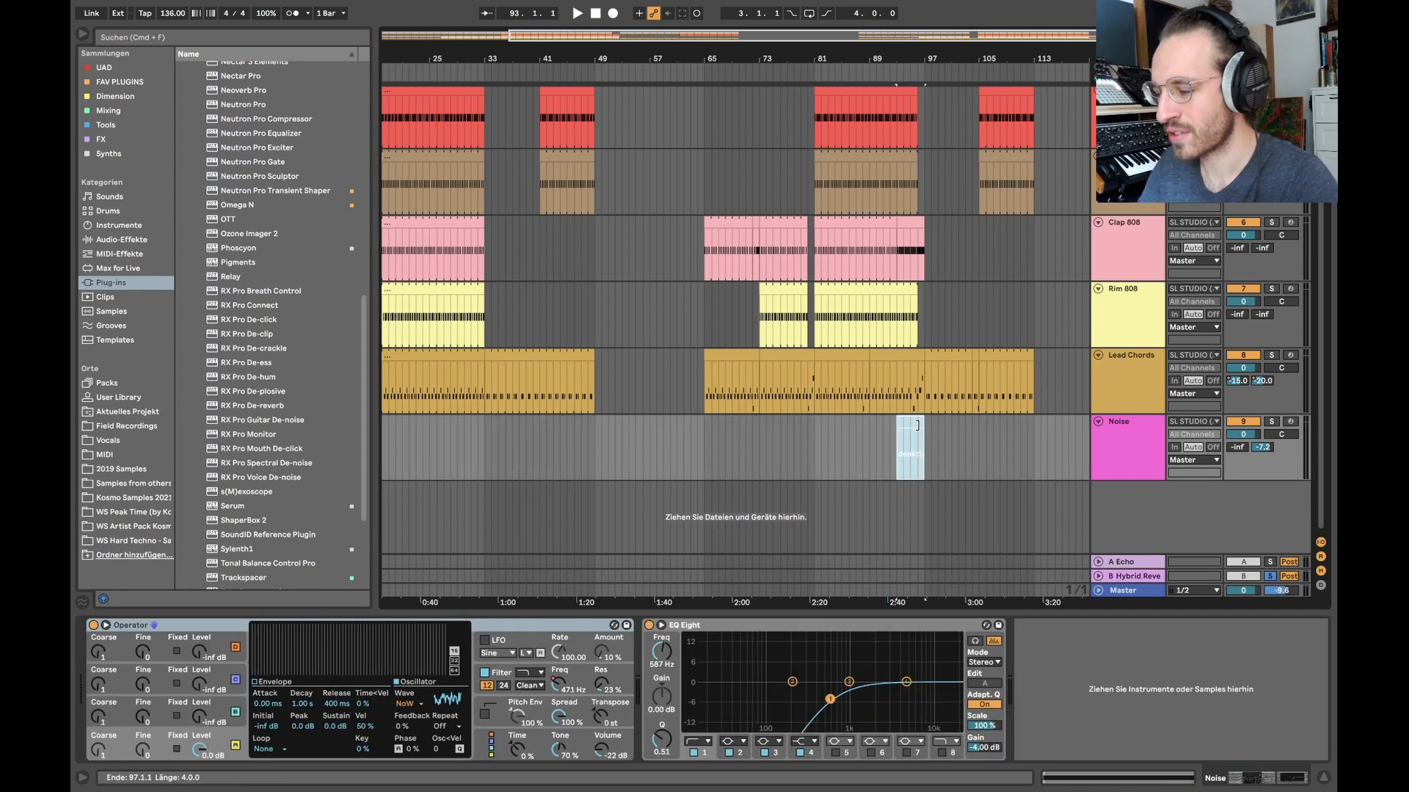
key("0")
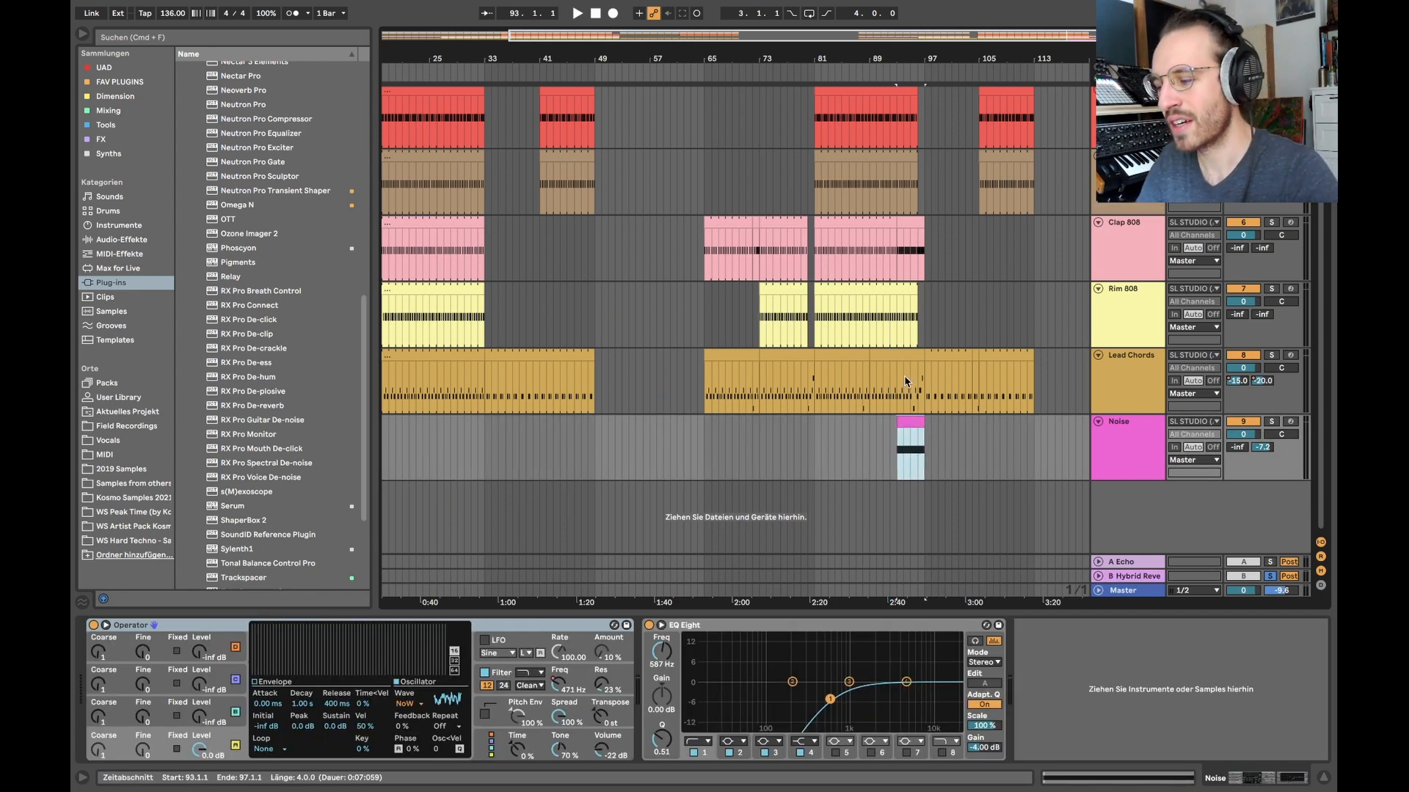
- Fold the drum tracks from Kick 909 to Rim 808 and the Noise track, leaving Lead Chords expanded
scroll(896, 392, "up", 5)
left_click_drag(896, 392, 961, 375)
scroll(882, 389, "down", 3)
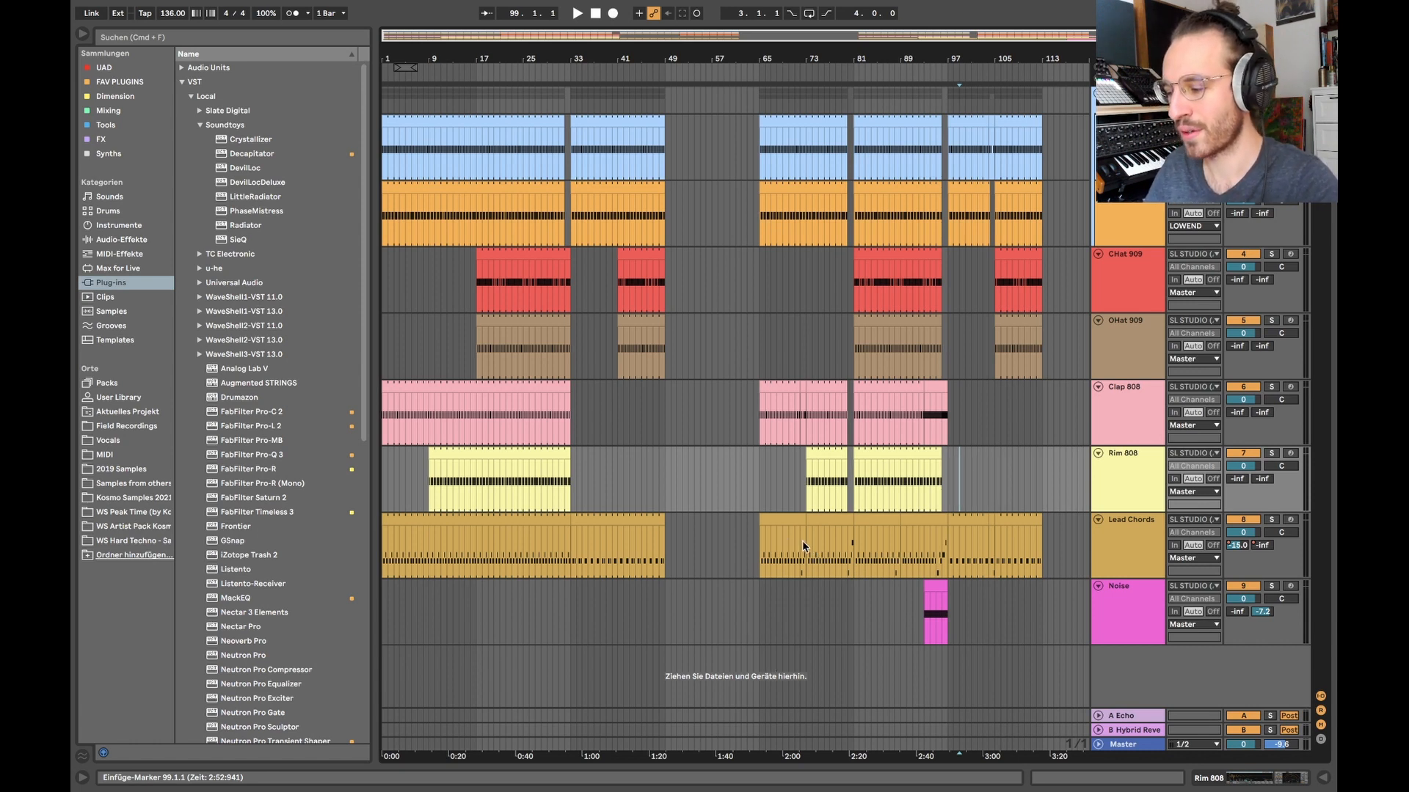
left_click(1130, 471)
left_click(1130, 146, "shift")
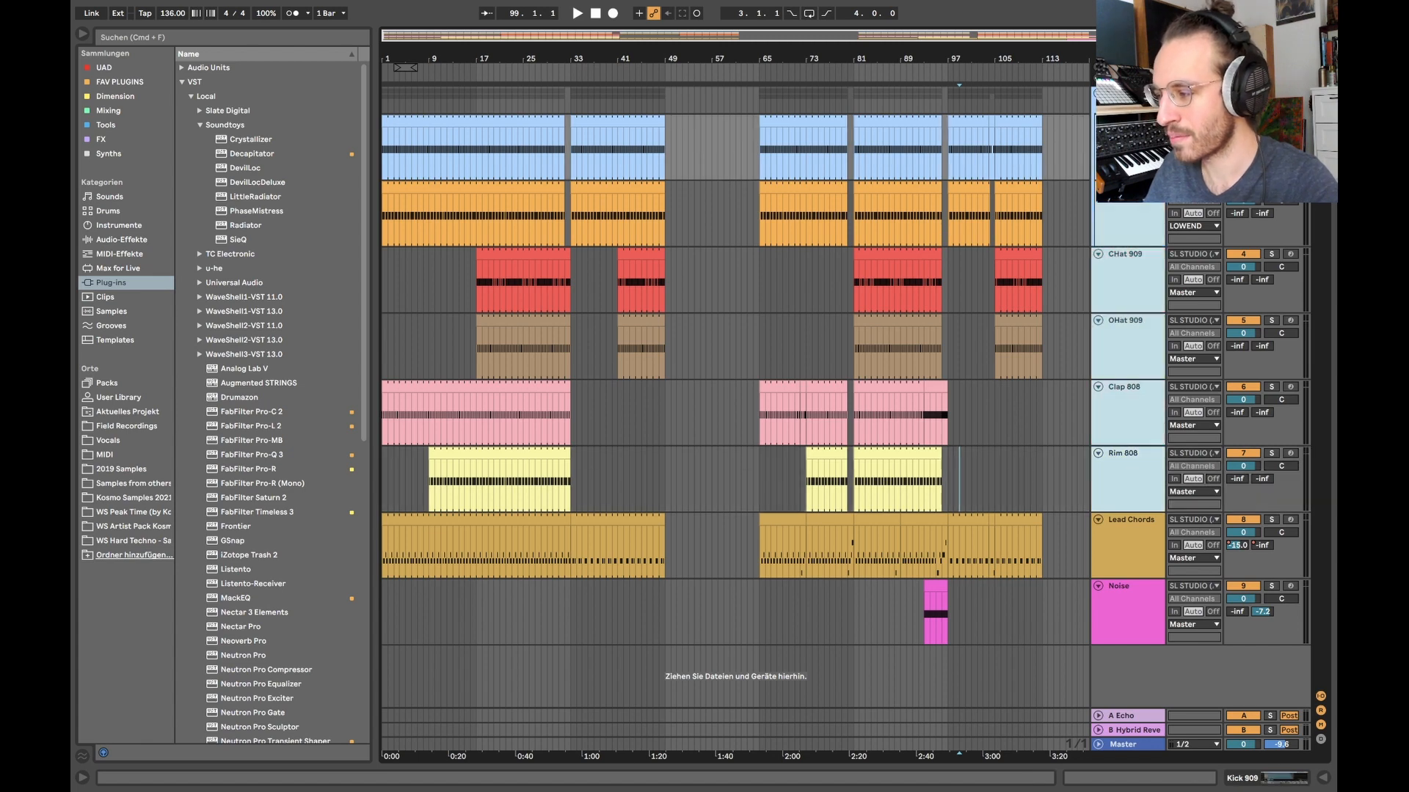
left_click(1098, 121)
left_click(1098, 274)
left_click_drag(1042, 235, 262, 253)
left_click(535, 345)
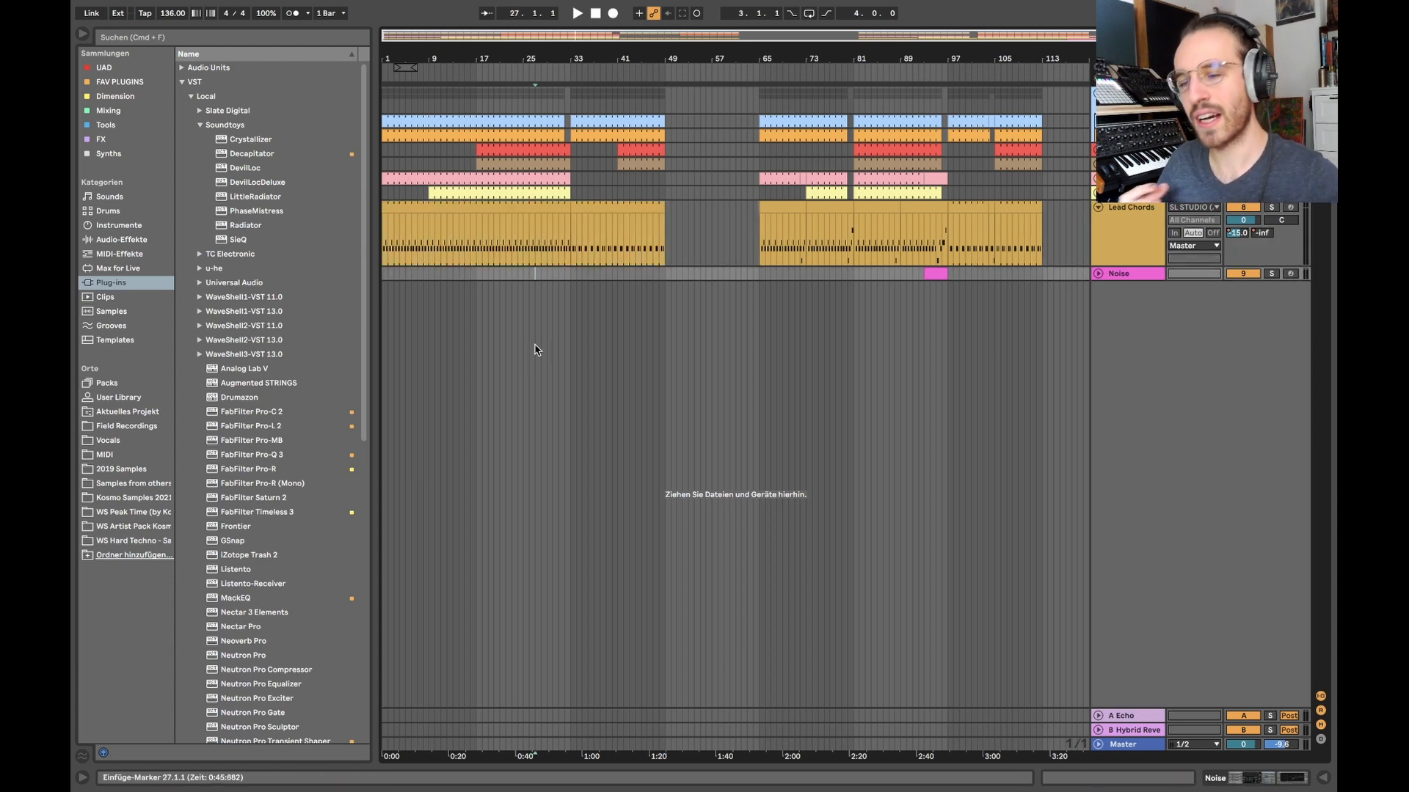
- Examine Lead Chords around bar 32, and highlight its stretches from bar 33 to 49 and up to bar 113
left_click(570, 246)
scroll(568, 242, "up", 3)
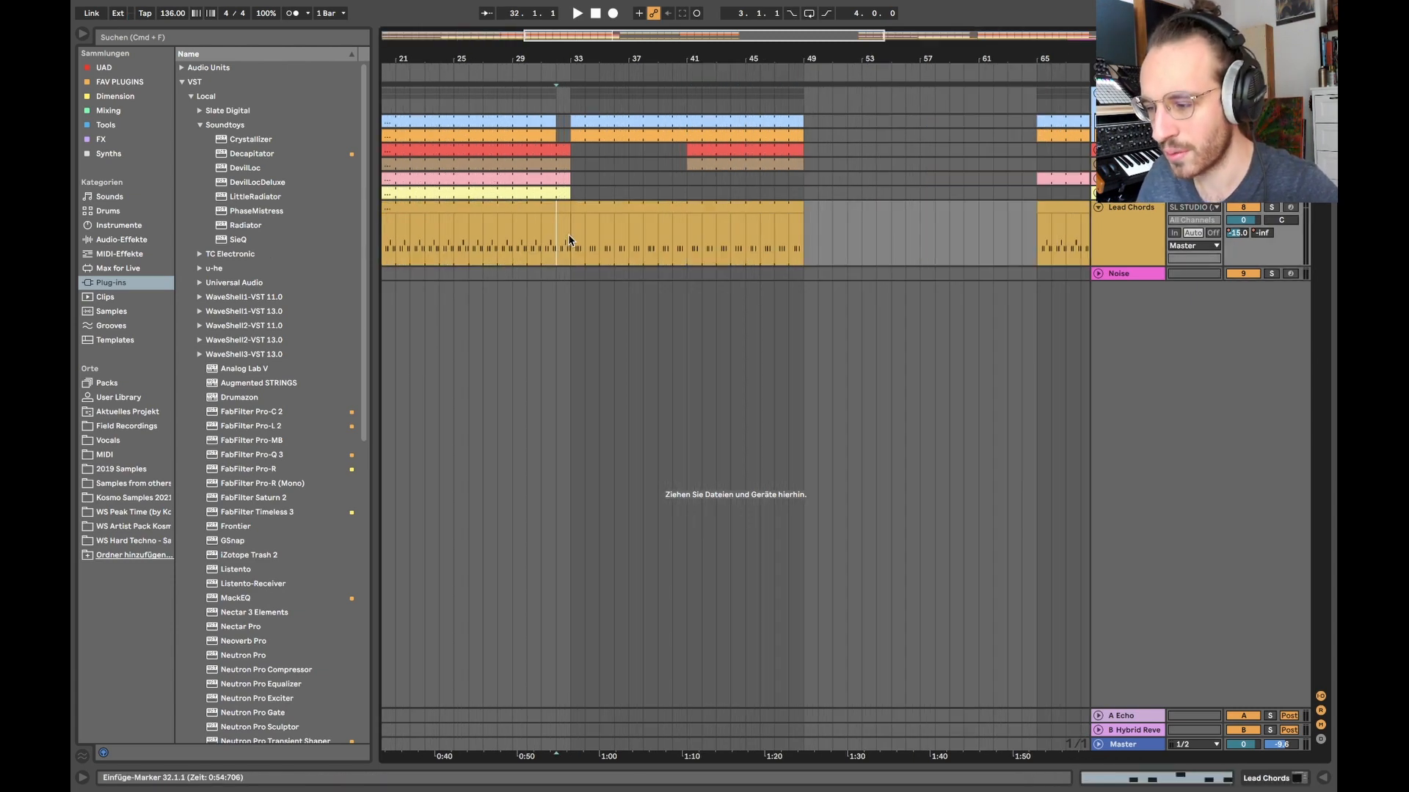
scroll(569, 247, "up", 3)
scroll(540, 225, "down", 6)
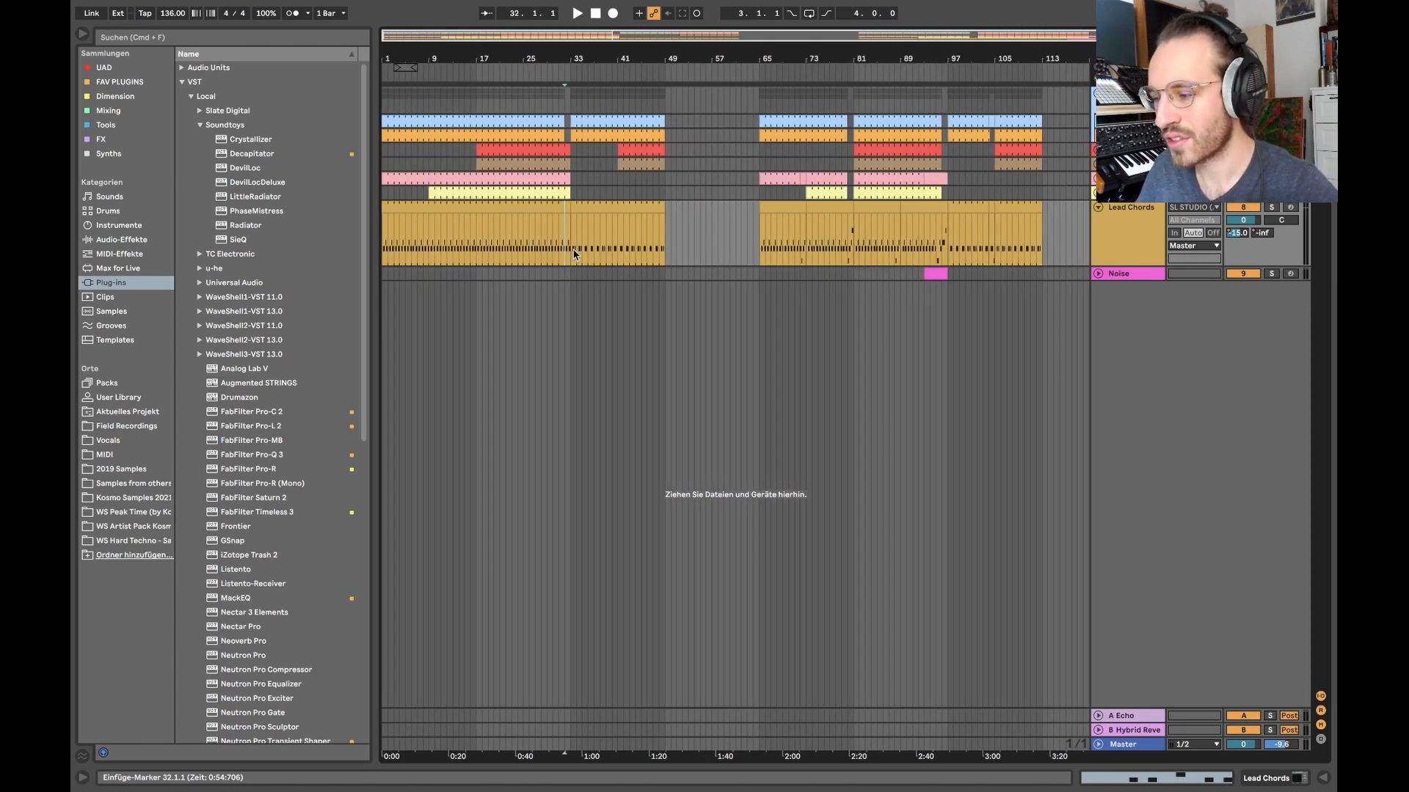
left_click_drag(574, 252, 664, 253)
left_click_drag(956, 238, 1041, 246)
- Highlight the Lead Chords section that starts at bar 65, and its one-bar fill from bar 80 to 81
left_click_drag(759, 249, 944, 248)
left_click_drag(801, 253, 883, 251)
scroll(815, 256, "up", 5)
scroll(831, 257, "right", 4)
scroll(873, 254, "right", 4)
scroll(794, 259, "down", 5)
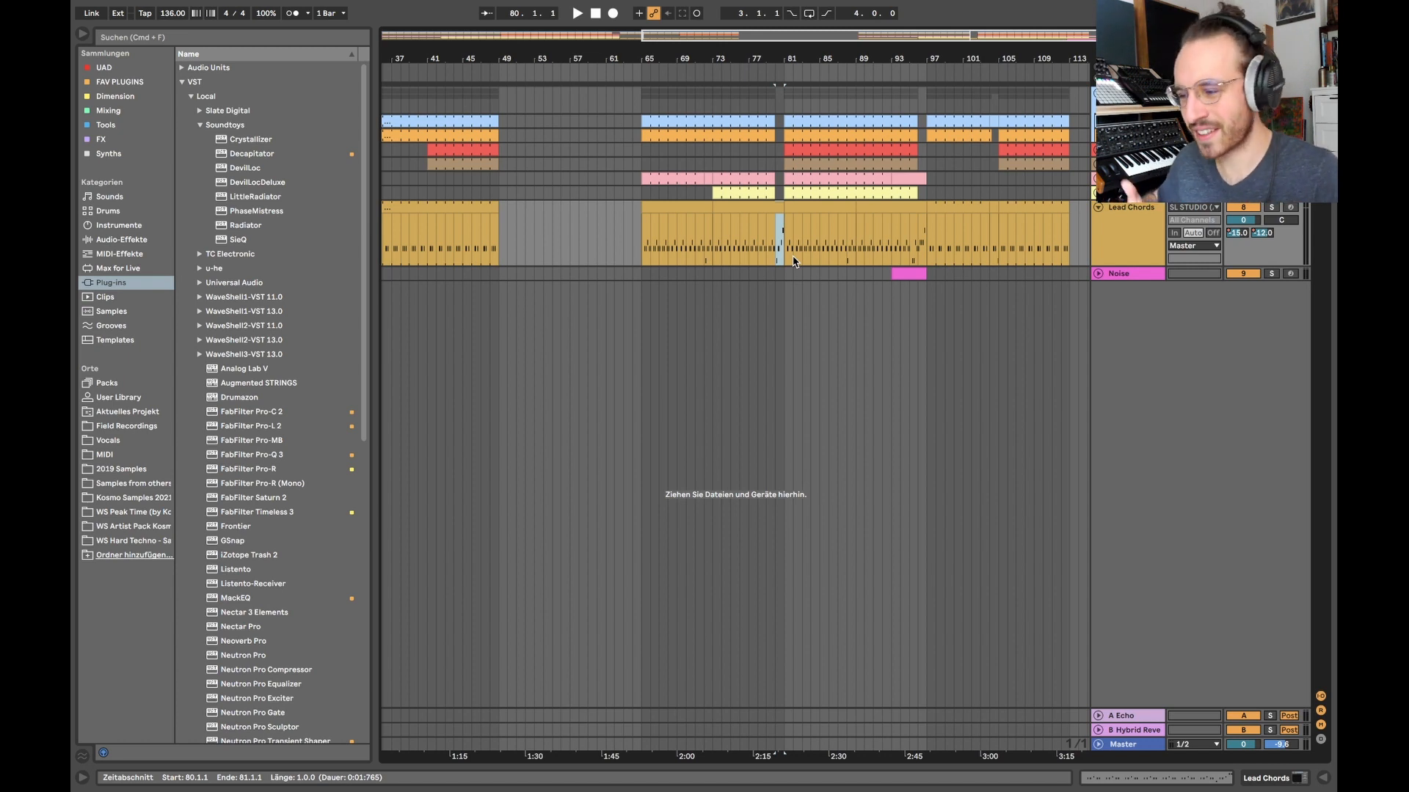
- Highlight the Lead Chords variation from bar 72 to 73
left_click(711, 249)
scroll(715, 250, "up", 5)
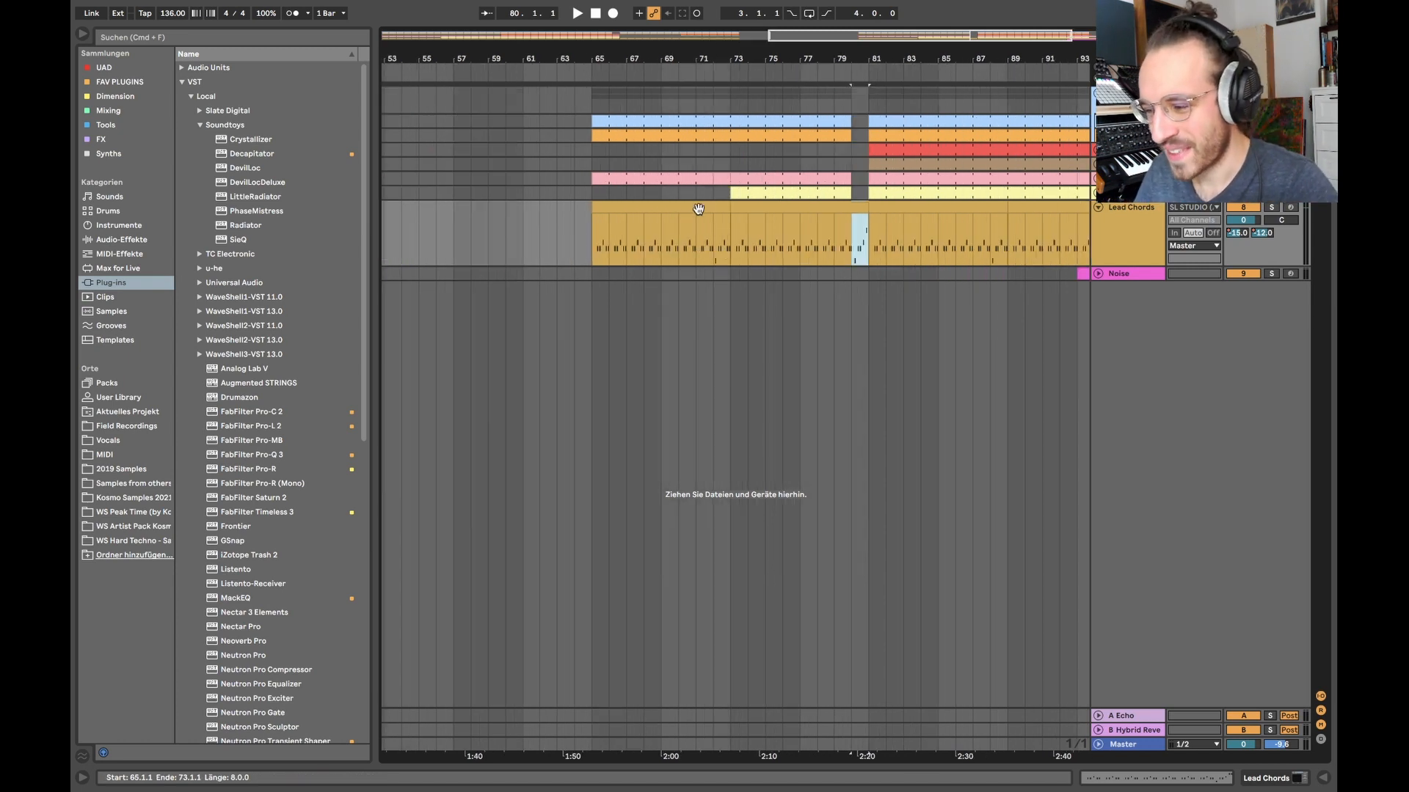
left_click_drag(722, 250, 728, 250)
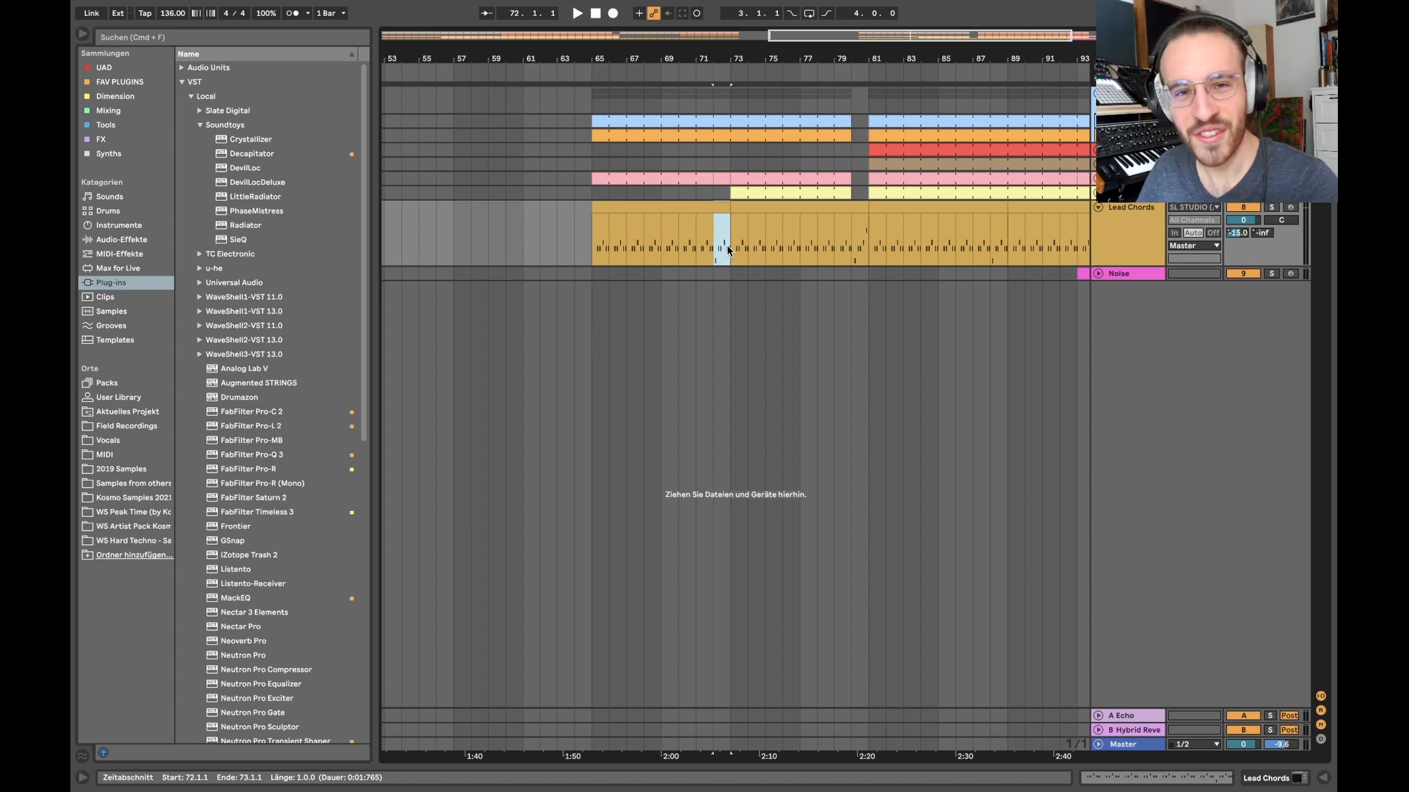
scroll(711, 245, "down", 3)
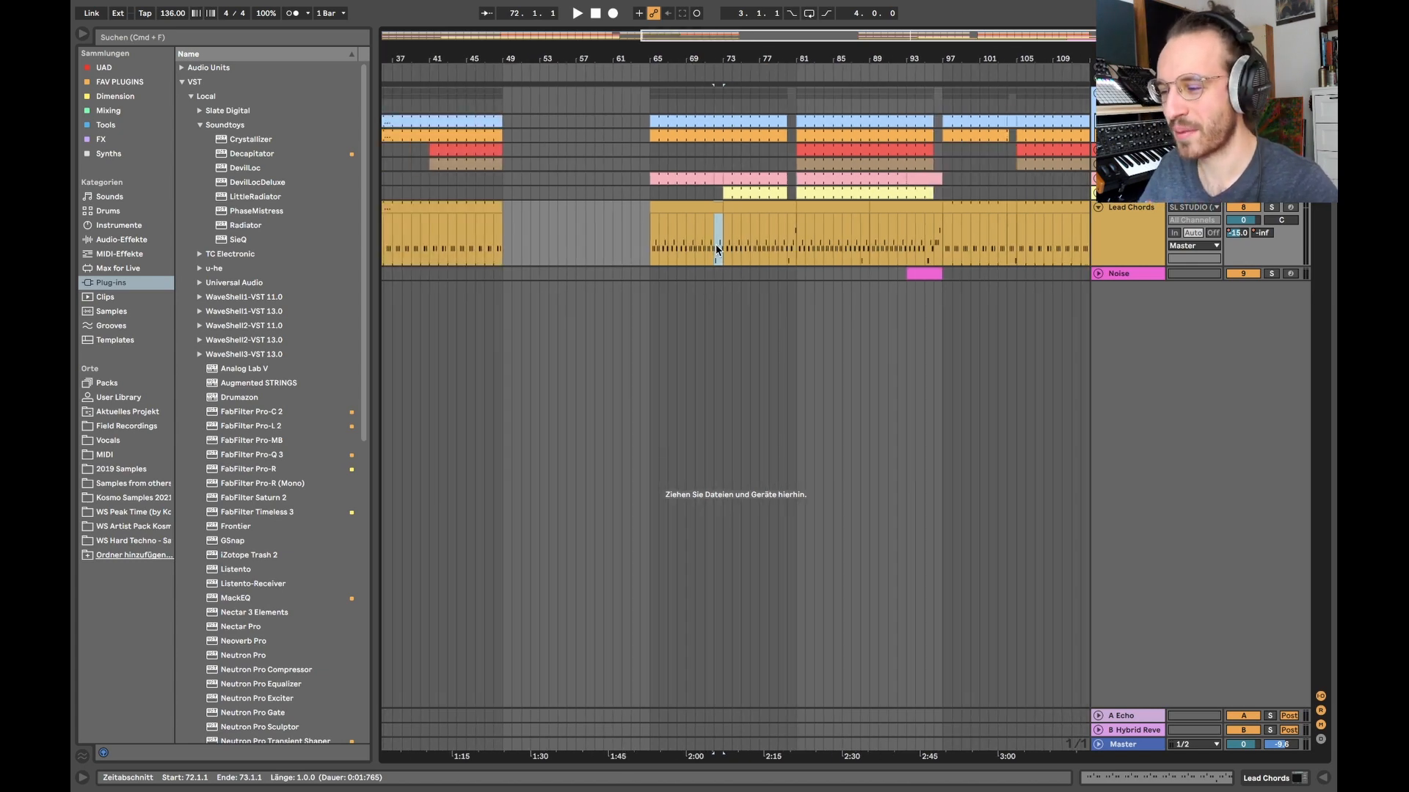
scroll(715, 245, "down", 3)
- Highlight the two Lead Chords bars from 79 to 81 that contain the larger fill
left_click(753, 233)
left_click_drag(753, 233, 806, 259)
scroll(781, 258, "up", 5)
scroll(798, 269, "right", 5)
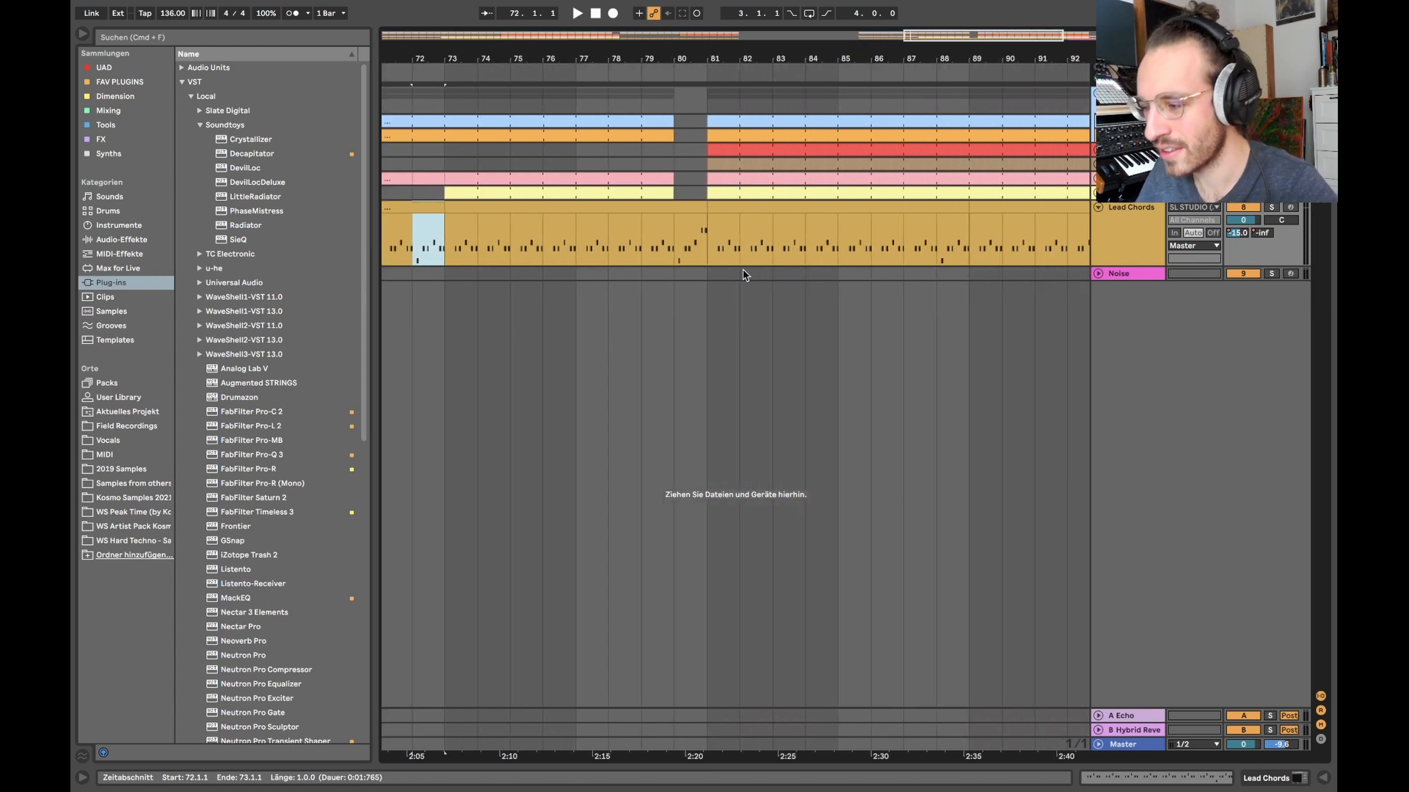
scroll(467, 236, "down", 4)
scroll(499, 230, "left", 3)
left_click_drag(515, 227, 669, 237)
scroll(678, 228, "up", 2)
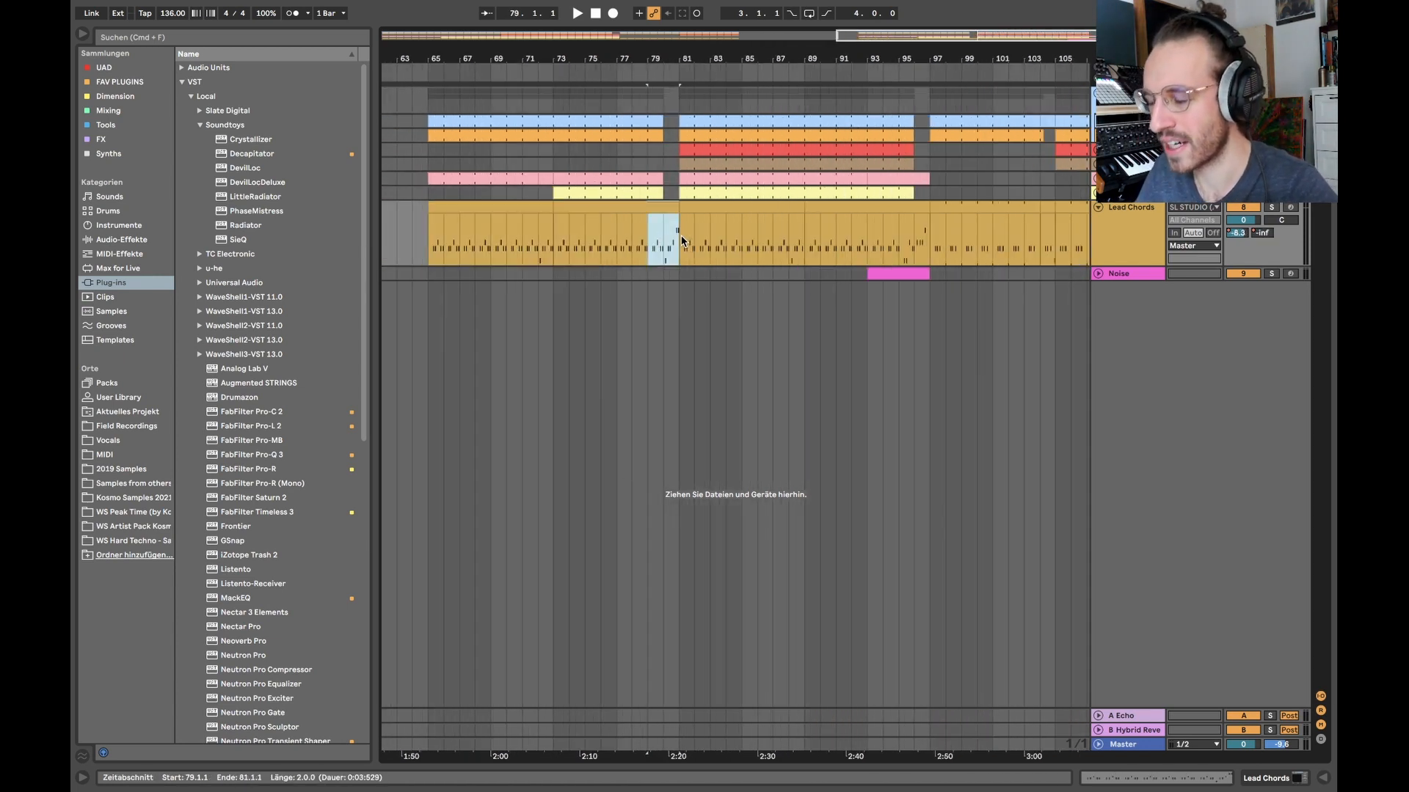
- Examine the Lead Chords pattern around bars 77 and 79 and how it leads into the drum gap
scroll(681, 239, "down", 2)
left_click(733, 239)
scroll(733, 239, "down", 3)
scroll(836, 239, "up", 1)
scroll(836, 238, "up", 2)
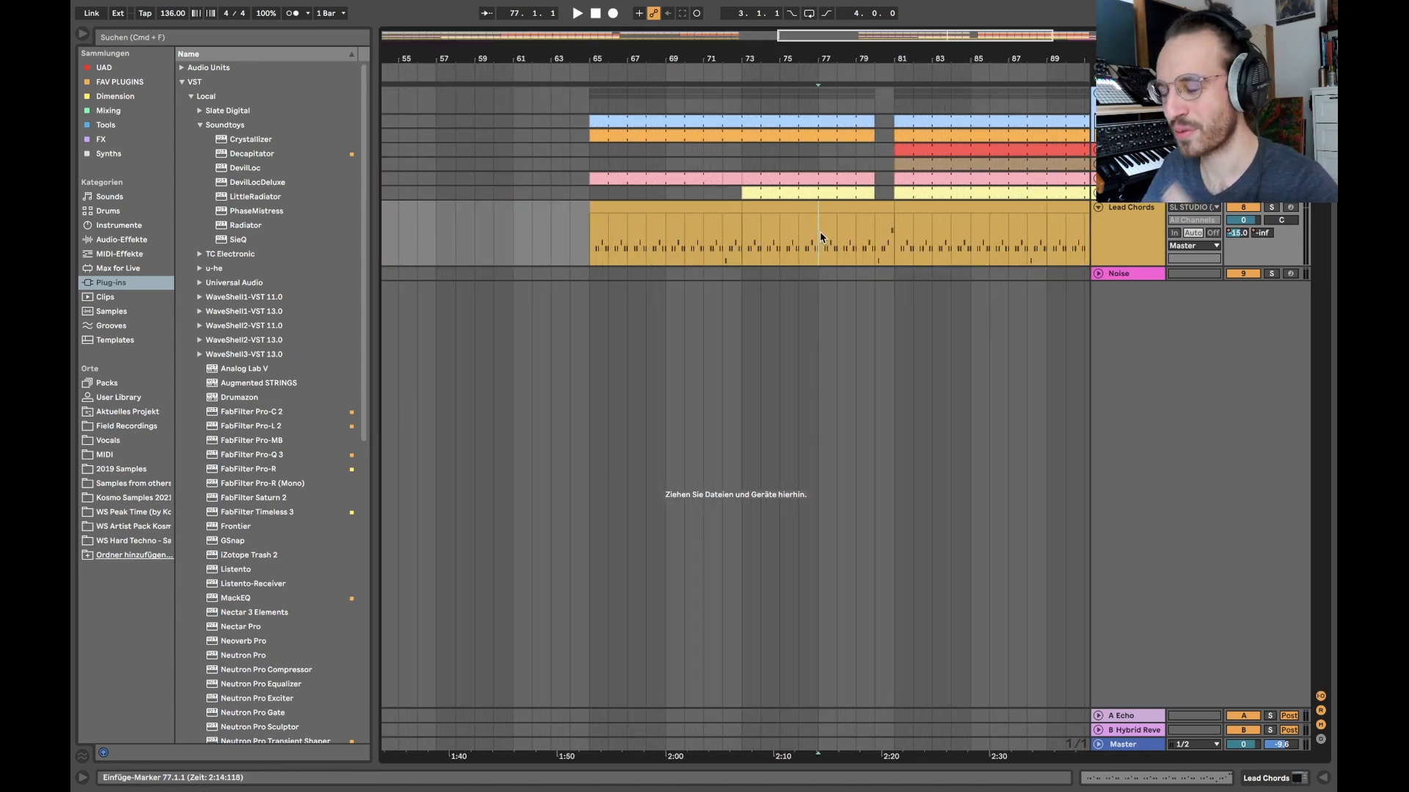
scroll(820, 237, "down", 3)
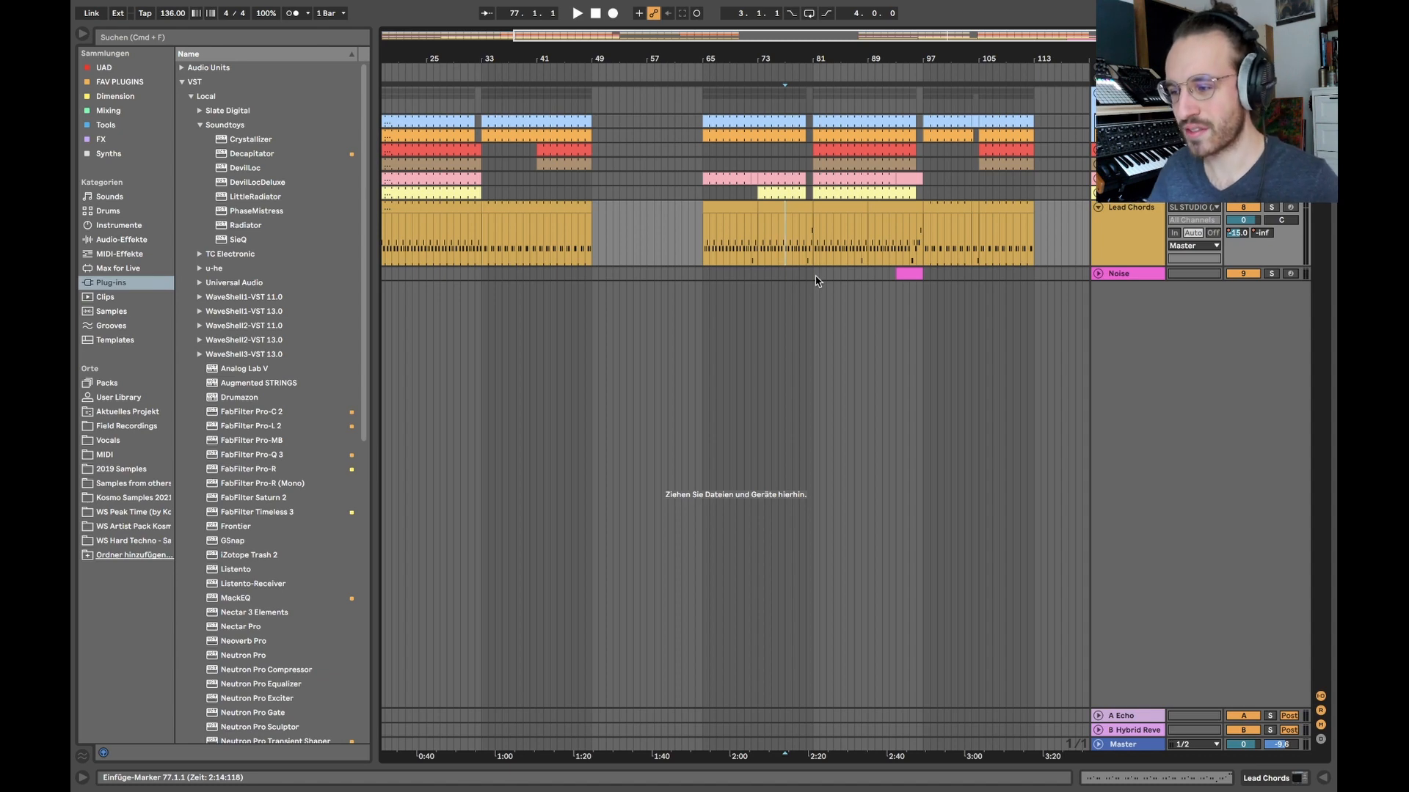
scroll(793, 249, "up", 3)
scroll(793, 249, "down", 3)
scroll(821, 249, "up", 5)
left_click(601, 251)
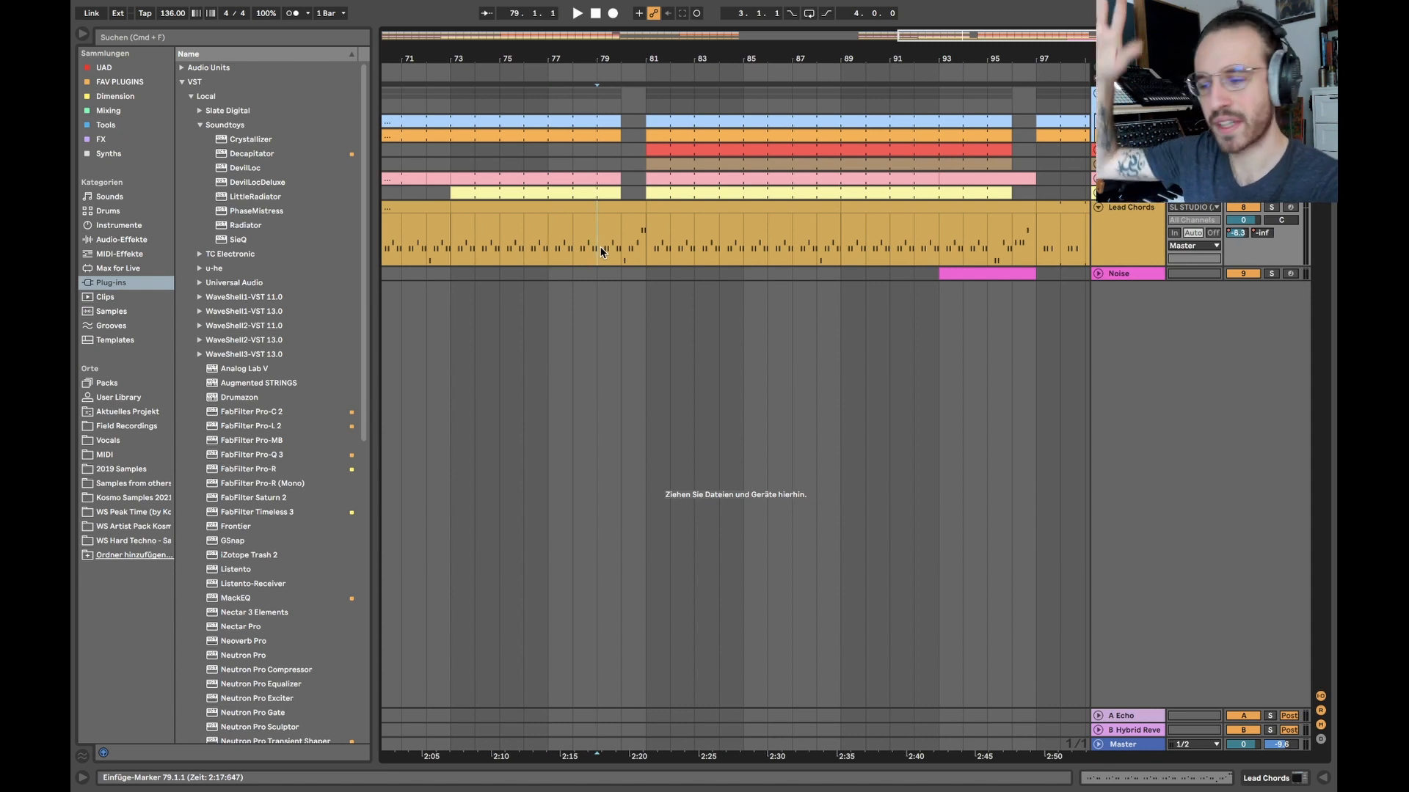
- Highlight Lead Chords from bar 81 to 89, and the fill from bar 80 to 81
scroll(601, 252, "down", 1)
left_click_drag(640, 250, 811, 256)
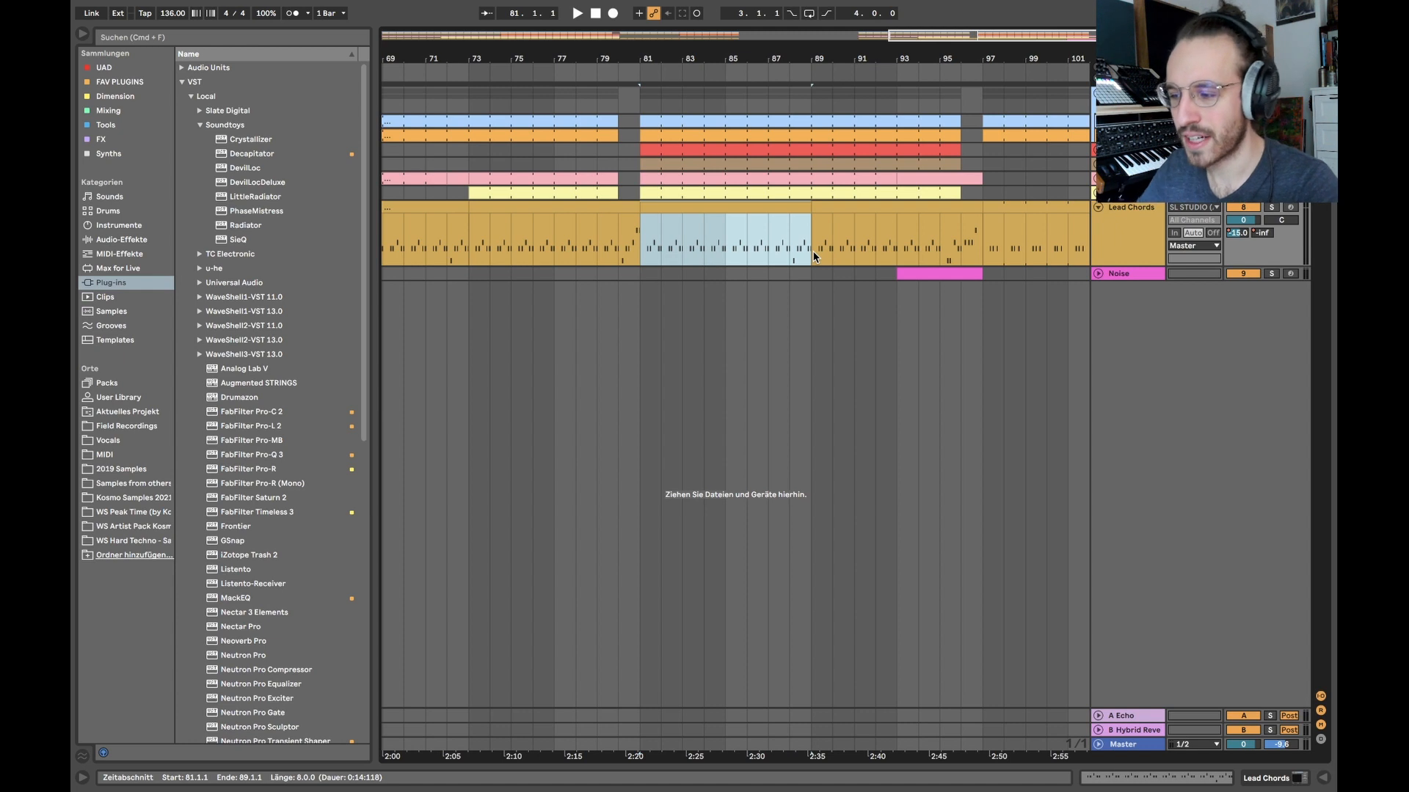
scroll(813, 257, "down", 2)
scroll(688, 248, "up", 4)
left_click_drag(694, 248, 747, 246)
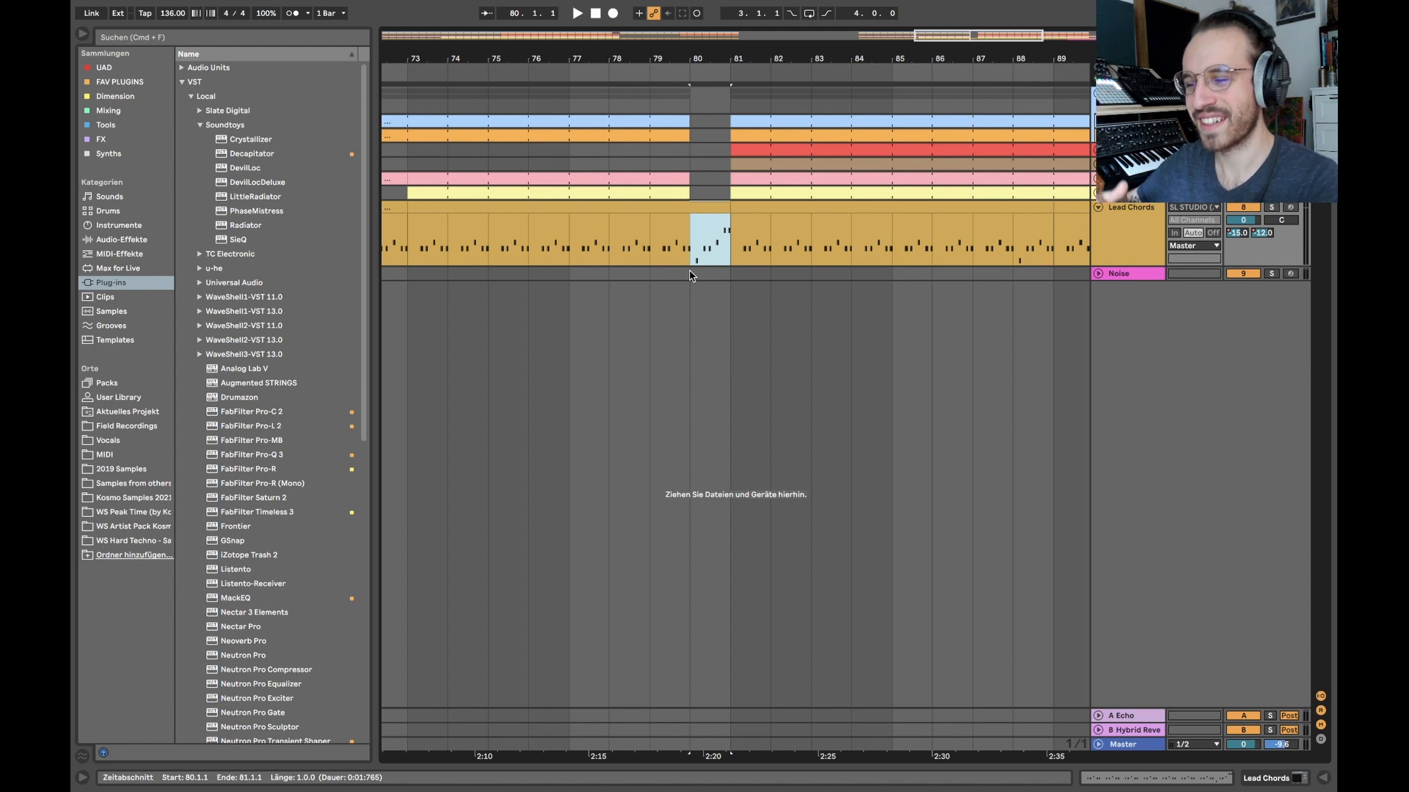
scroll(675, 242, "down", 3)
- Open the Lead Chords clip's notes and try raising the fill's first note to A#2 and the next two to G#2
left_click(668, 236)
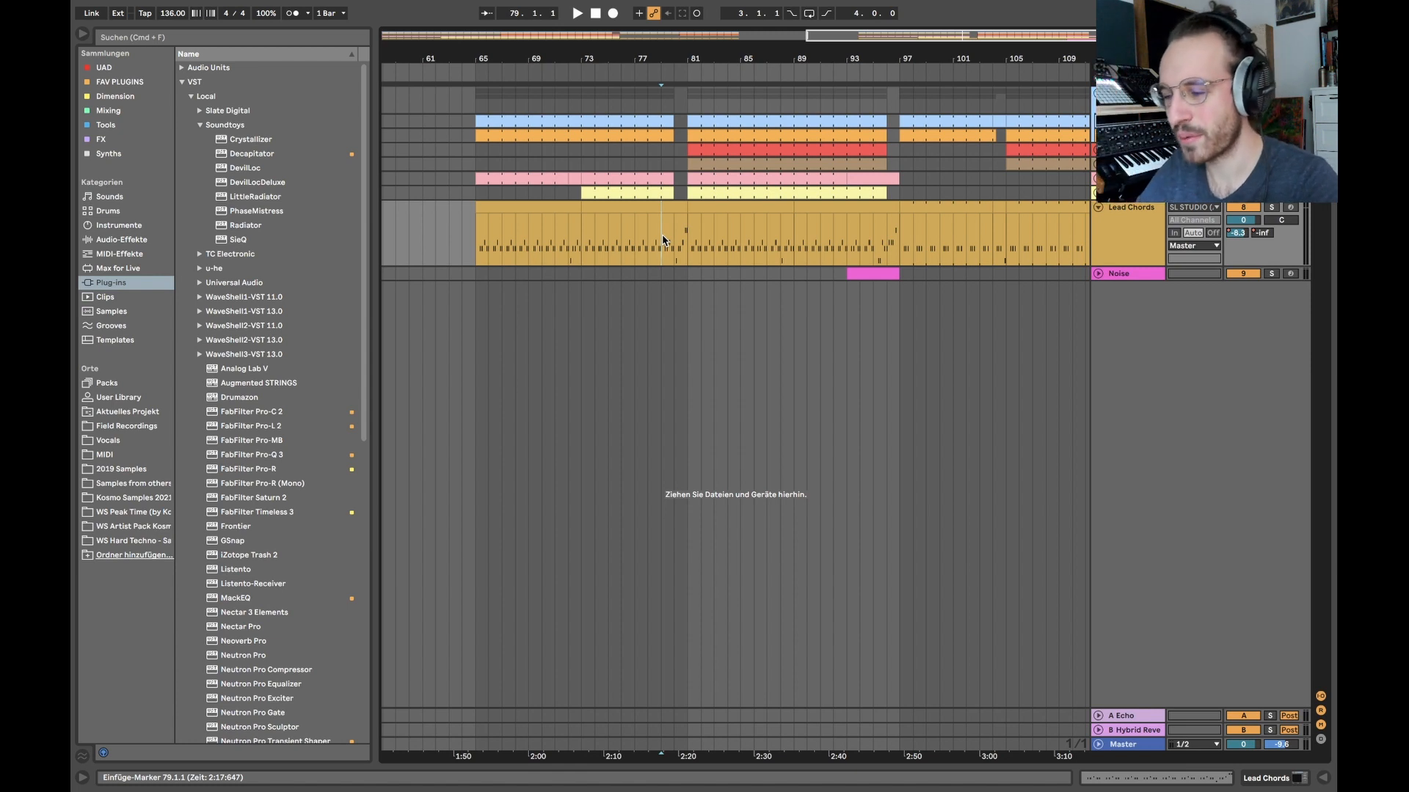
scroll(675, 240, "up", 3)
left_click(716, 238)
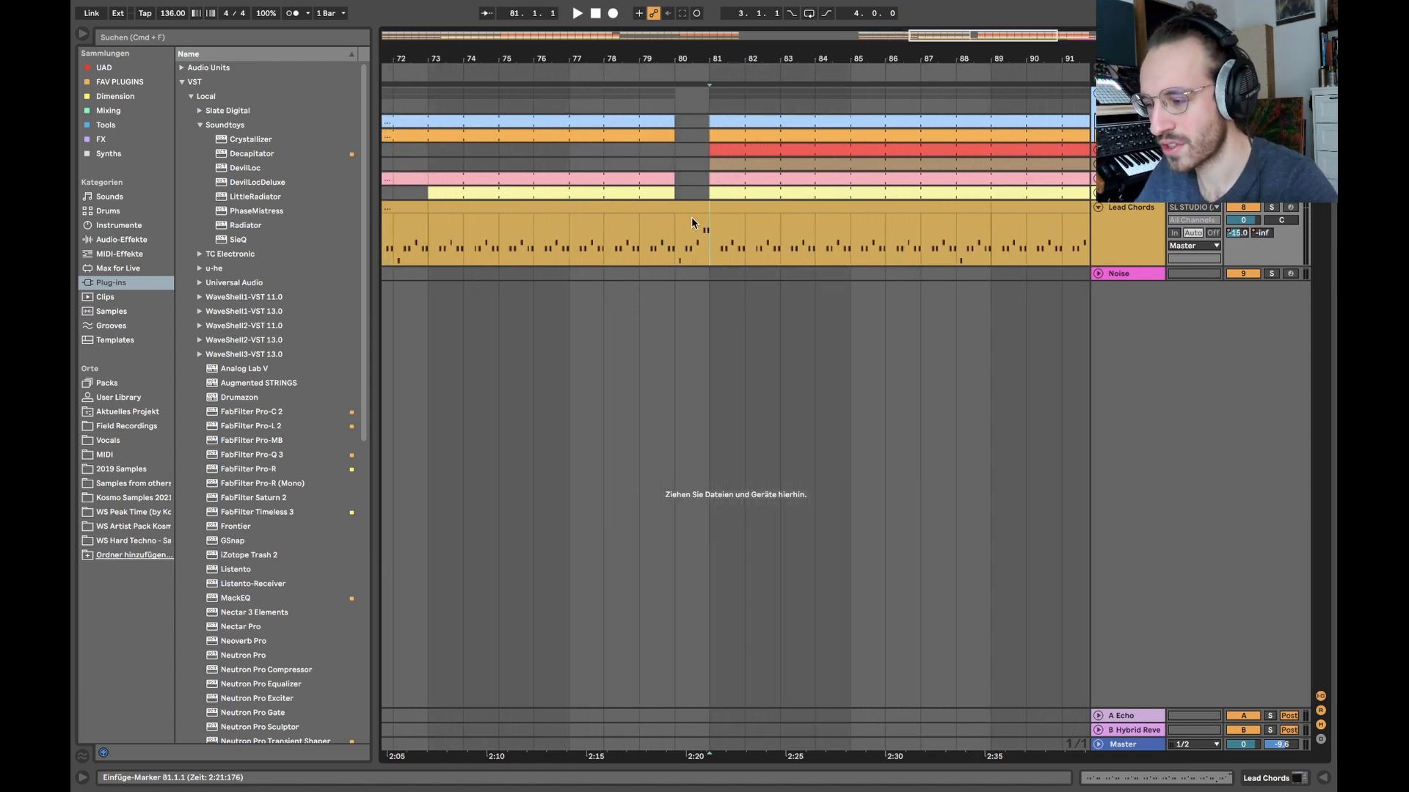
double_click(691, 218)
key("Up")
key("Up")
key("Up")
key("Up")
left_click_drag(1237, 592, 1288, 588)
key("Up")
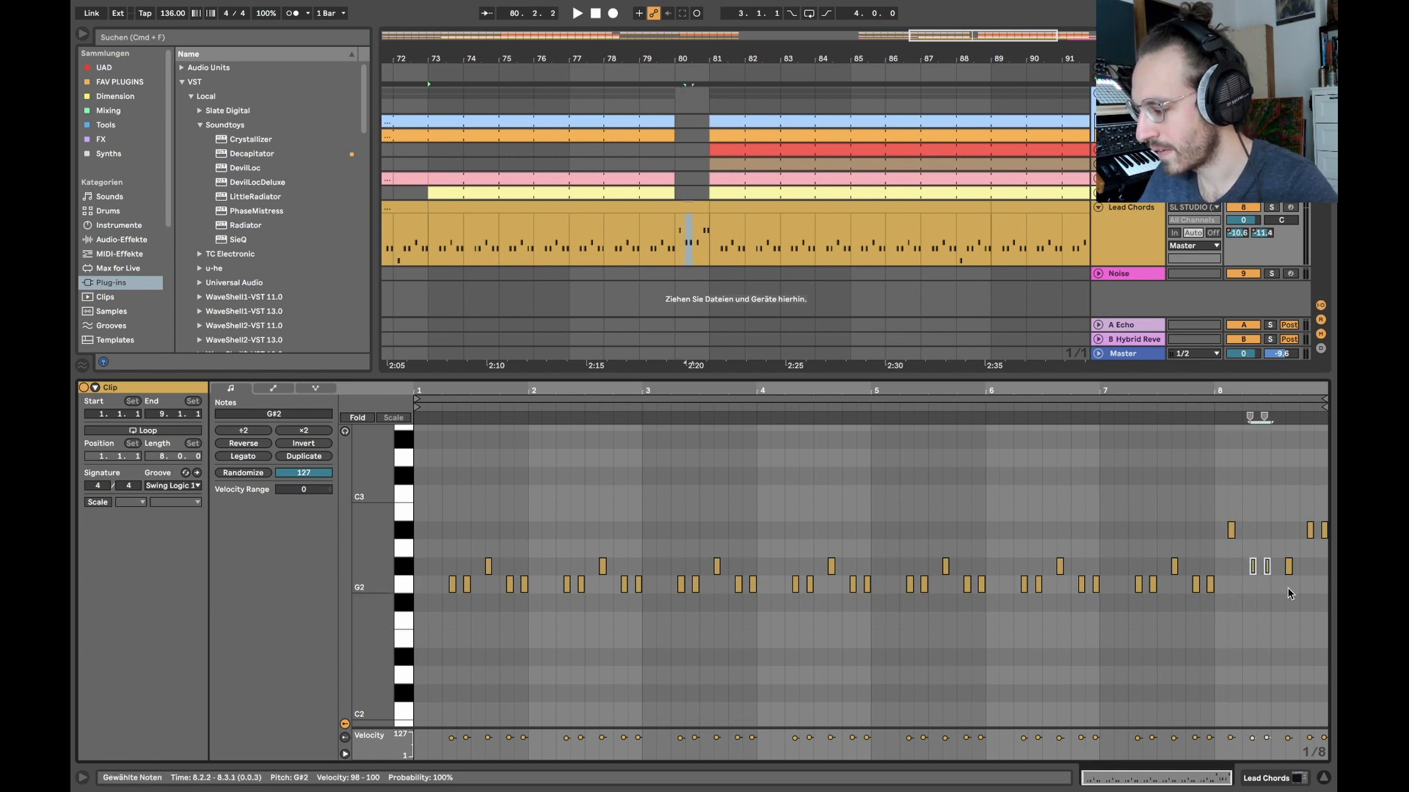
- Try lowering the fill's last three notes to G2, F2 and F2, and play the changed fill from bar 79
left_click_drag(1295, 518, 1335, 541)
key("Down")
key("Down")
key("Down")
key("Down")
key("Down")
left_click(646, 235)
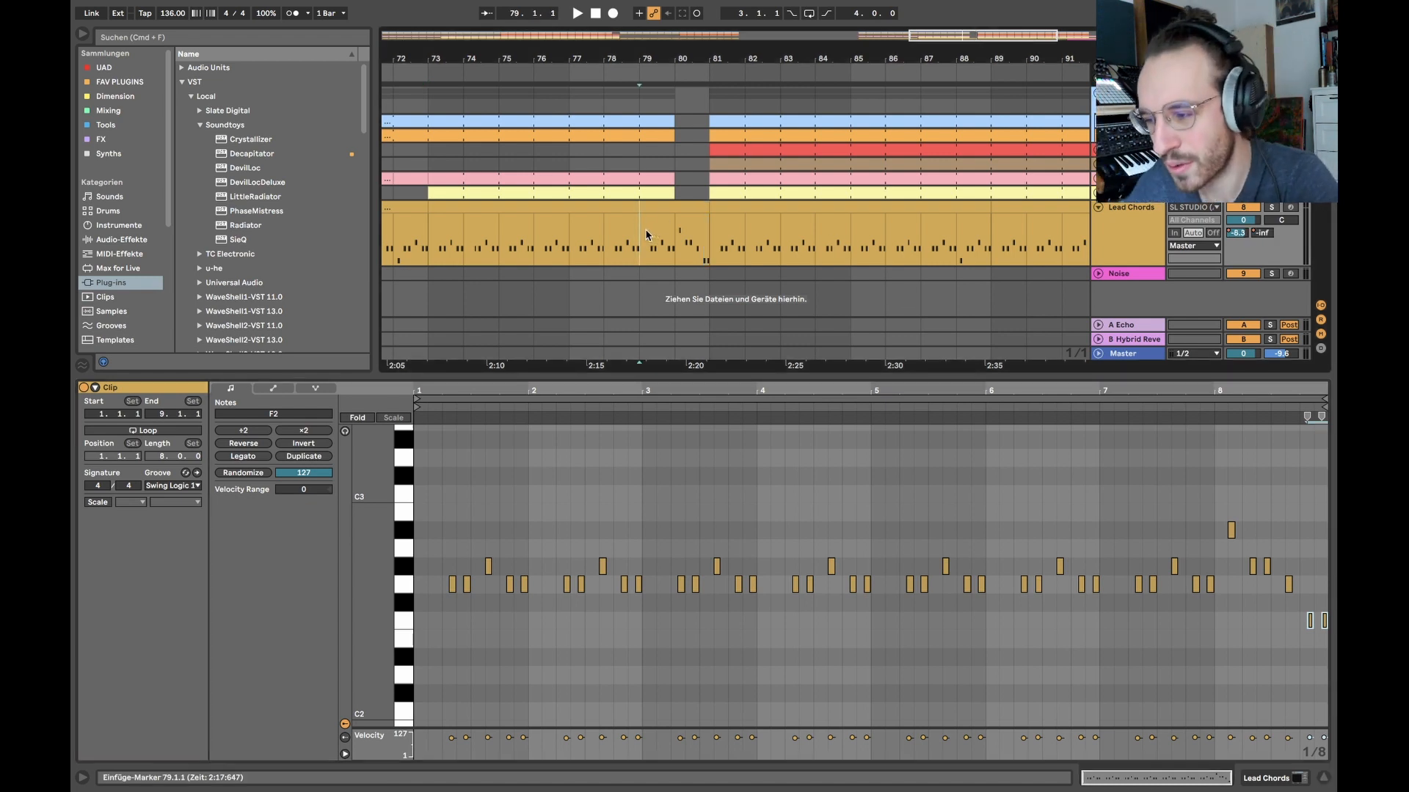
key("space")
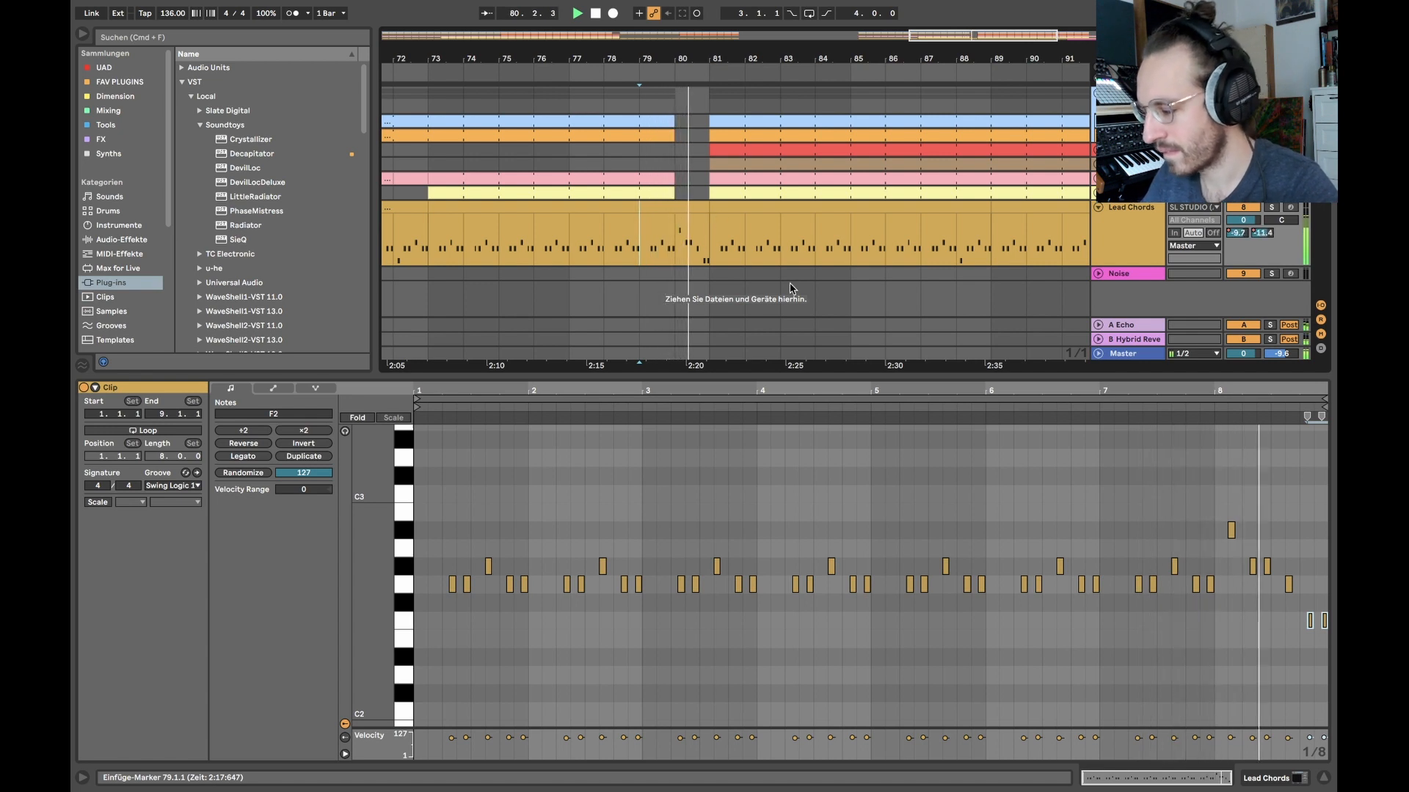
key("space")
- Undo all the pitch changes made to the Lead Chords fill notes
key("super+z")
key("super+z")
key("super+z")
key("super+z")
key("super+z")
key("super+z")
key("super+z")
key("super+z")
key("super+z")
key("super+z")
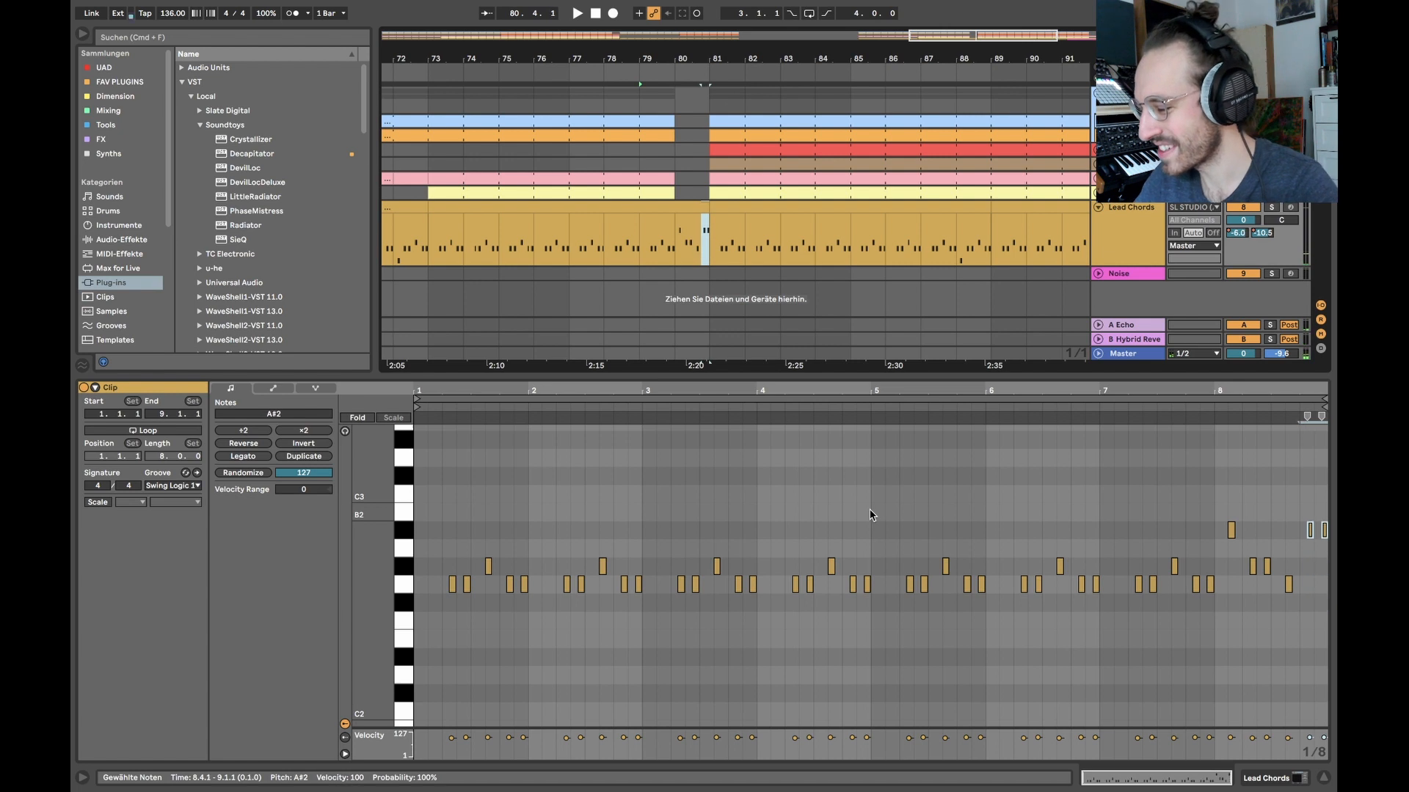
key("super+z")
- Play the original fill from bar 79 past bar 81 and hide the clip's note editor
left_click(672, 253)
left_click(642, 244)
key("space")
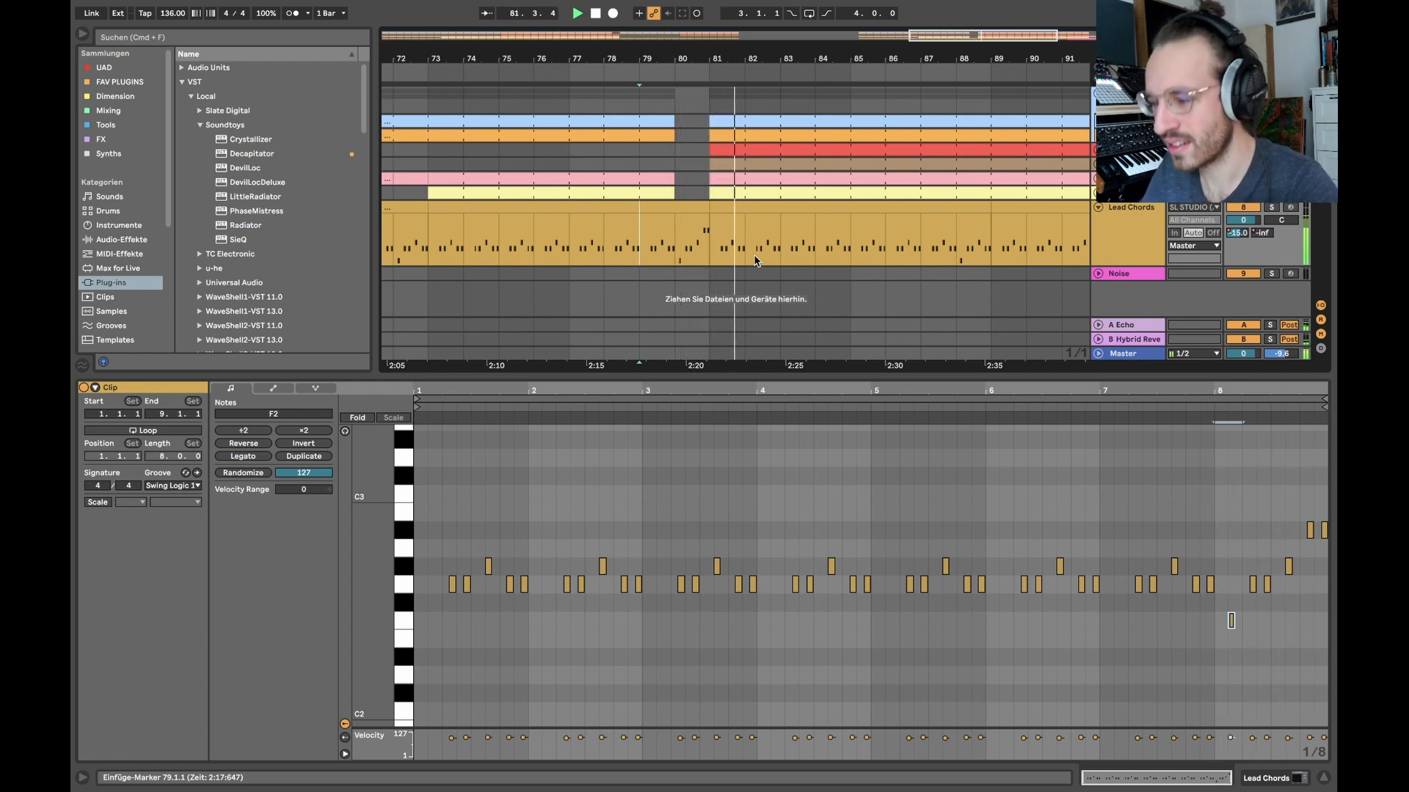
scroll(756, 261, "down", 2)
key("space")
key("super+alt+l")
- Highlight the Lead Chords fills from bar 79 to 81 and from bar 95 to 97
scroll(756, 261, "right", 3)
left_click_drag(616, 247, 642, 247)
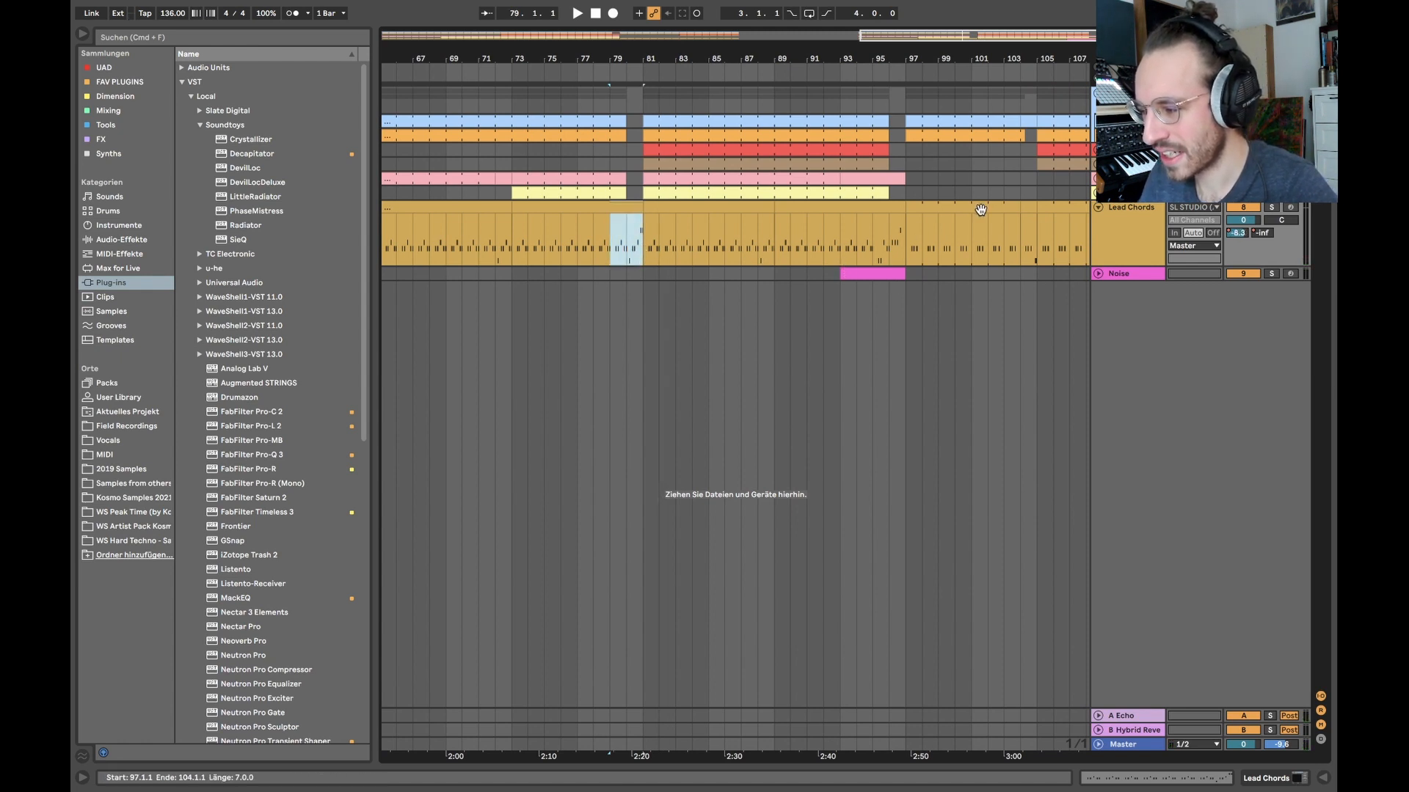
left_click_drag(869, 251, 901, 252)
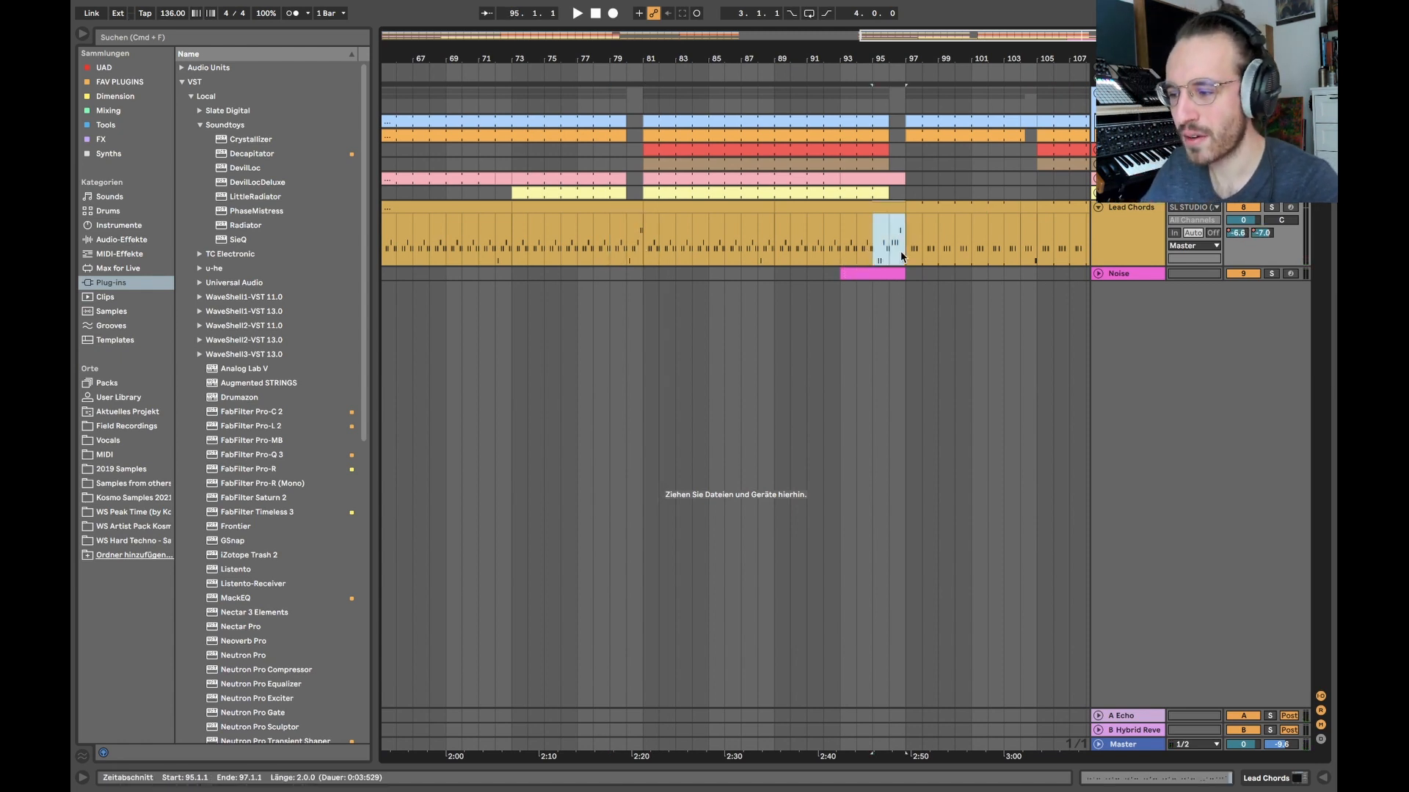
left_click(868, 244)
scroll(819, 263, "right", 3)
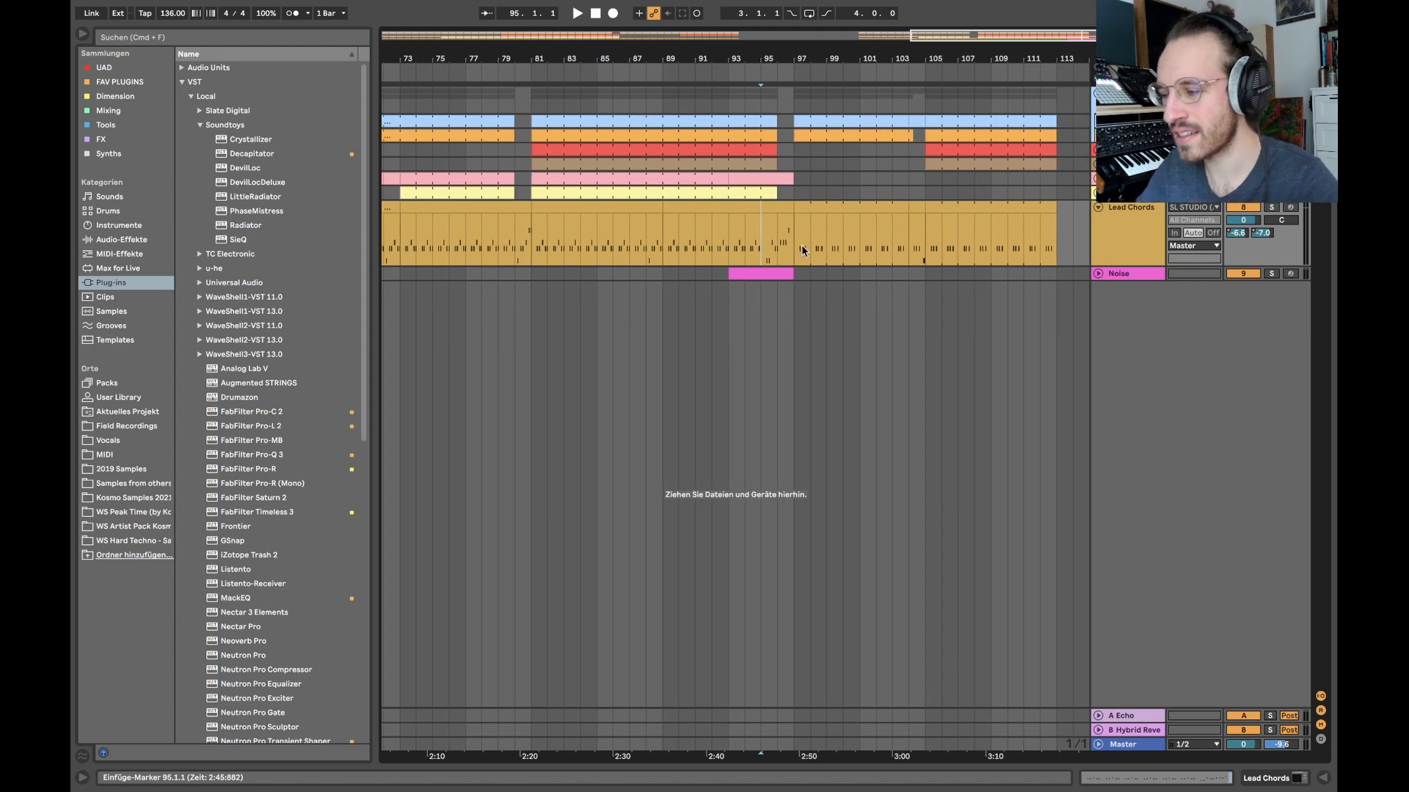
- Highlight the small one-bar Lead Chords variations at bar 88 and bar 72
scroll(644, 258, "up", 5)
left_click(655, 255)
scroll(656, 253, "down", 5)
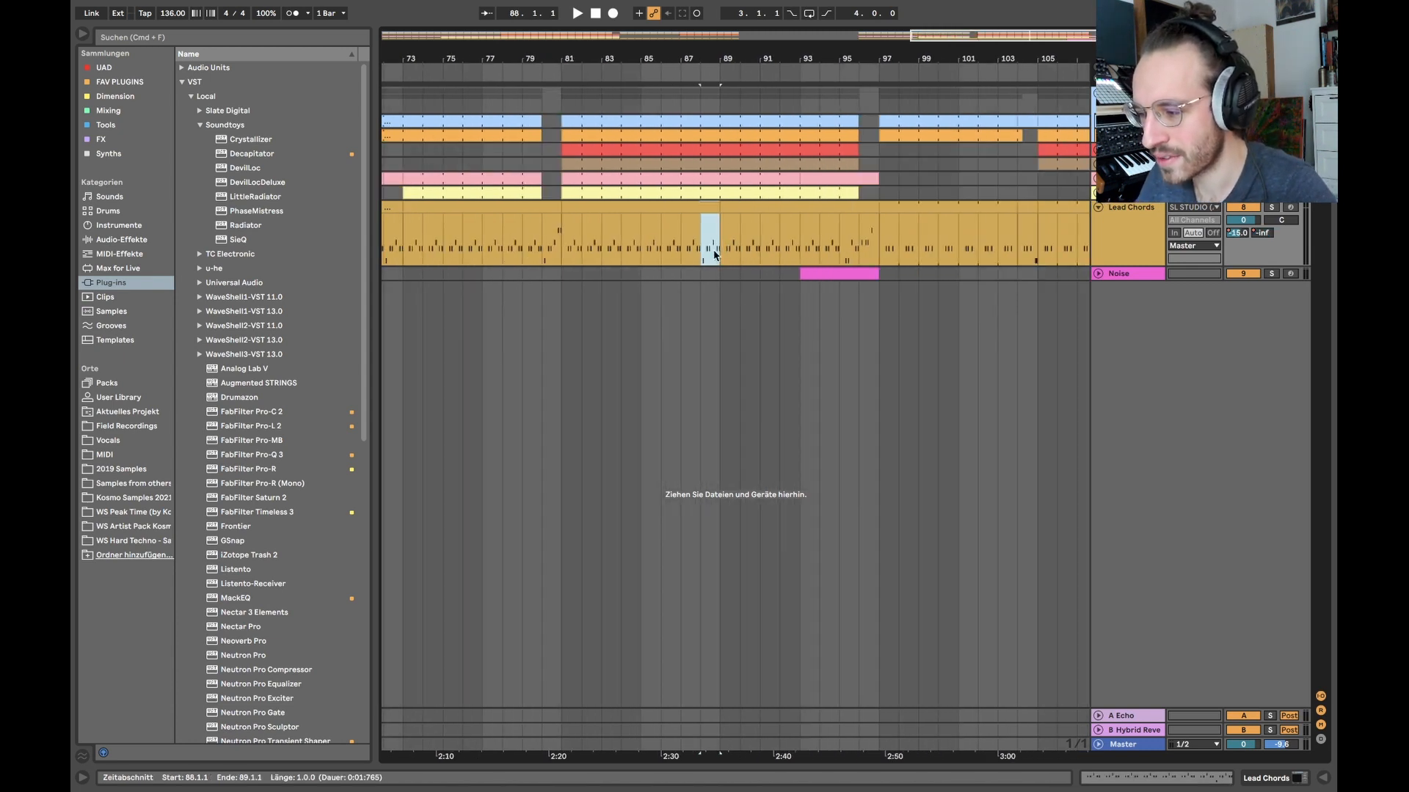
left_click(508, 244)
scroll(663, 279, "down", 1)
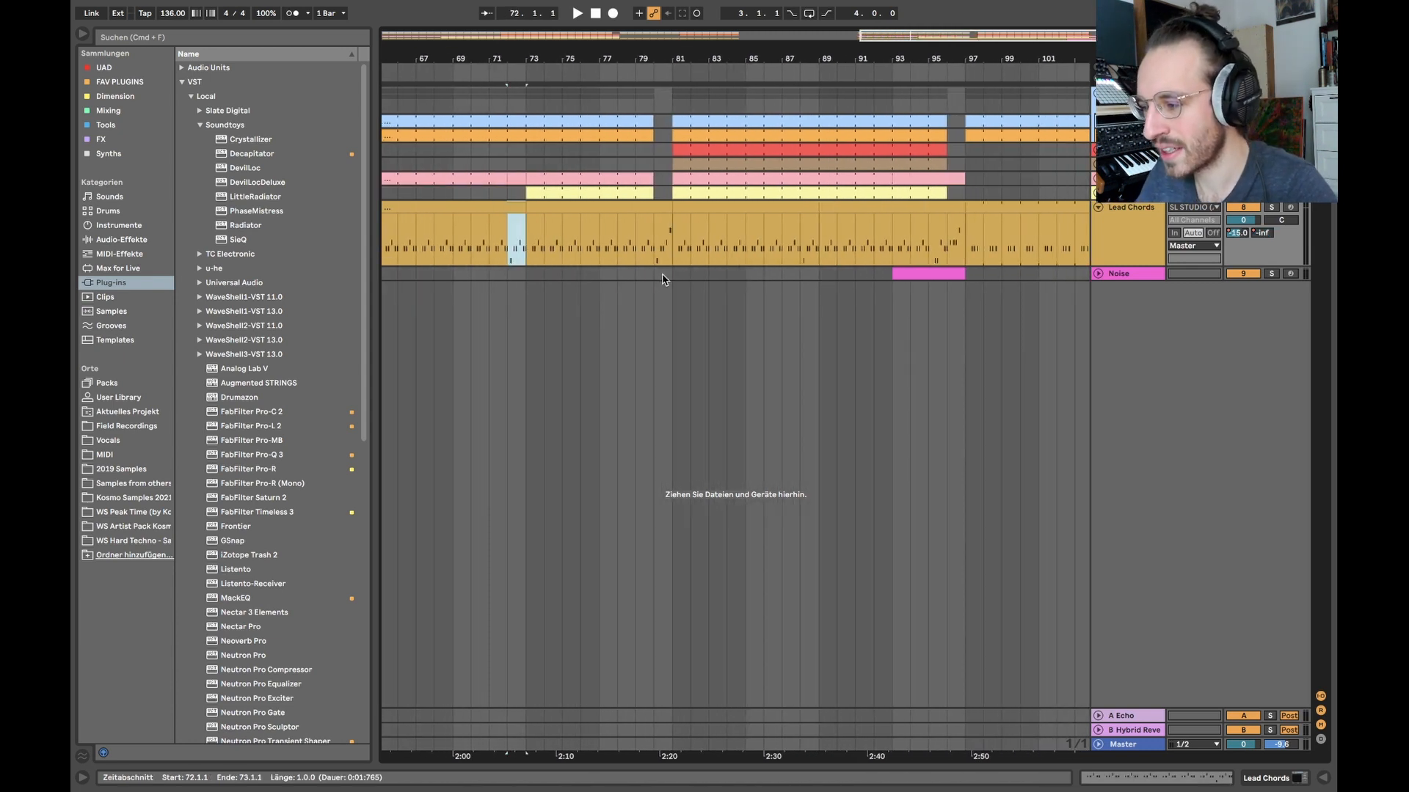
left_click(806, 232)
left_click(499, 245)
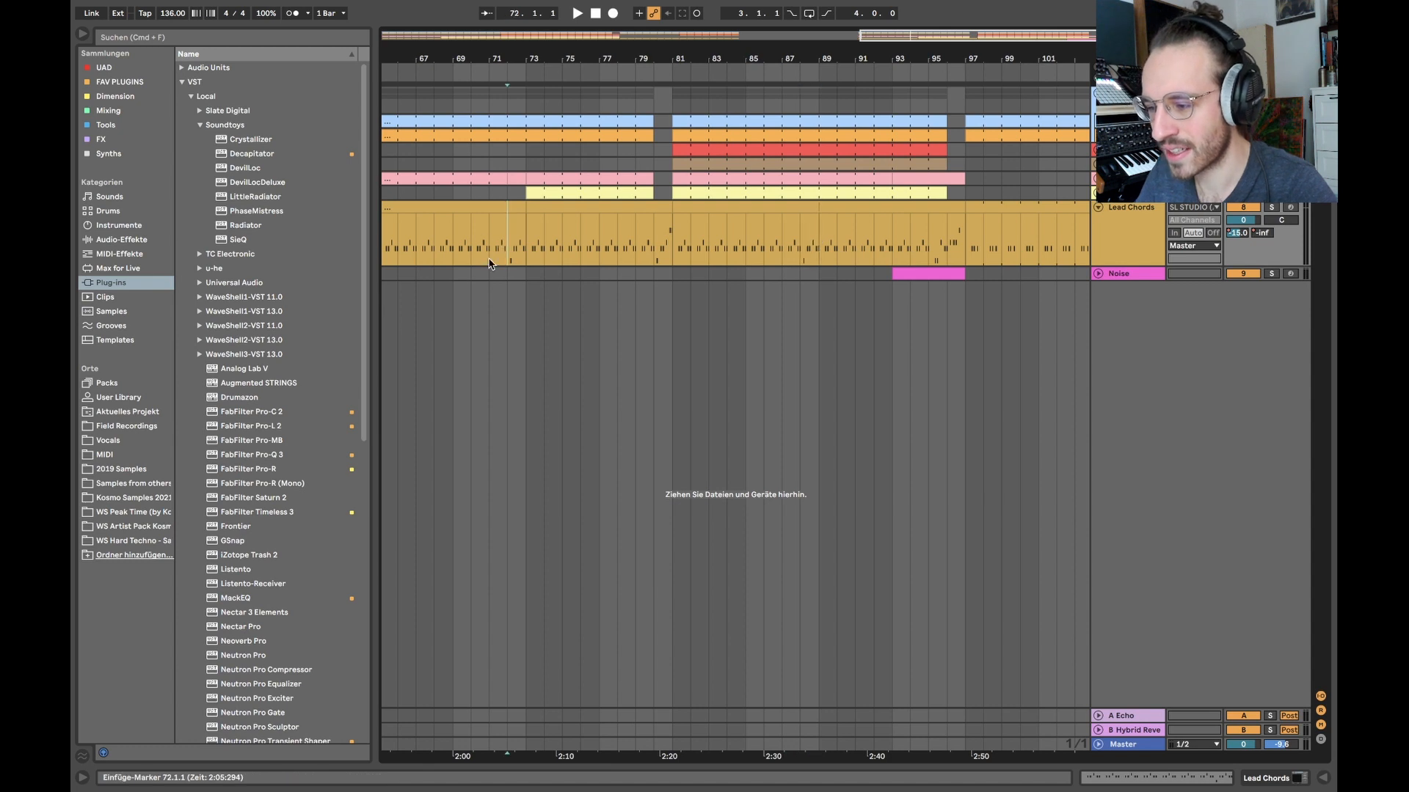
- Play only the soloed Lead Chords from bar 71 through the bar 72 variation, and lift the solo
scroll(497, 250, "up", 3)
scroll(537, 263, "up", 3)
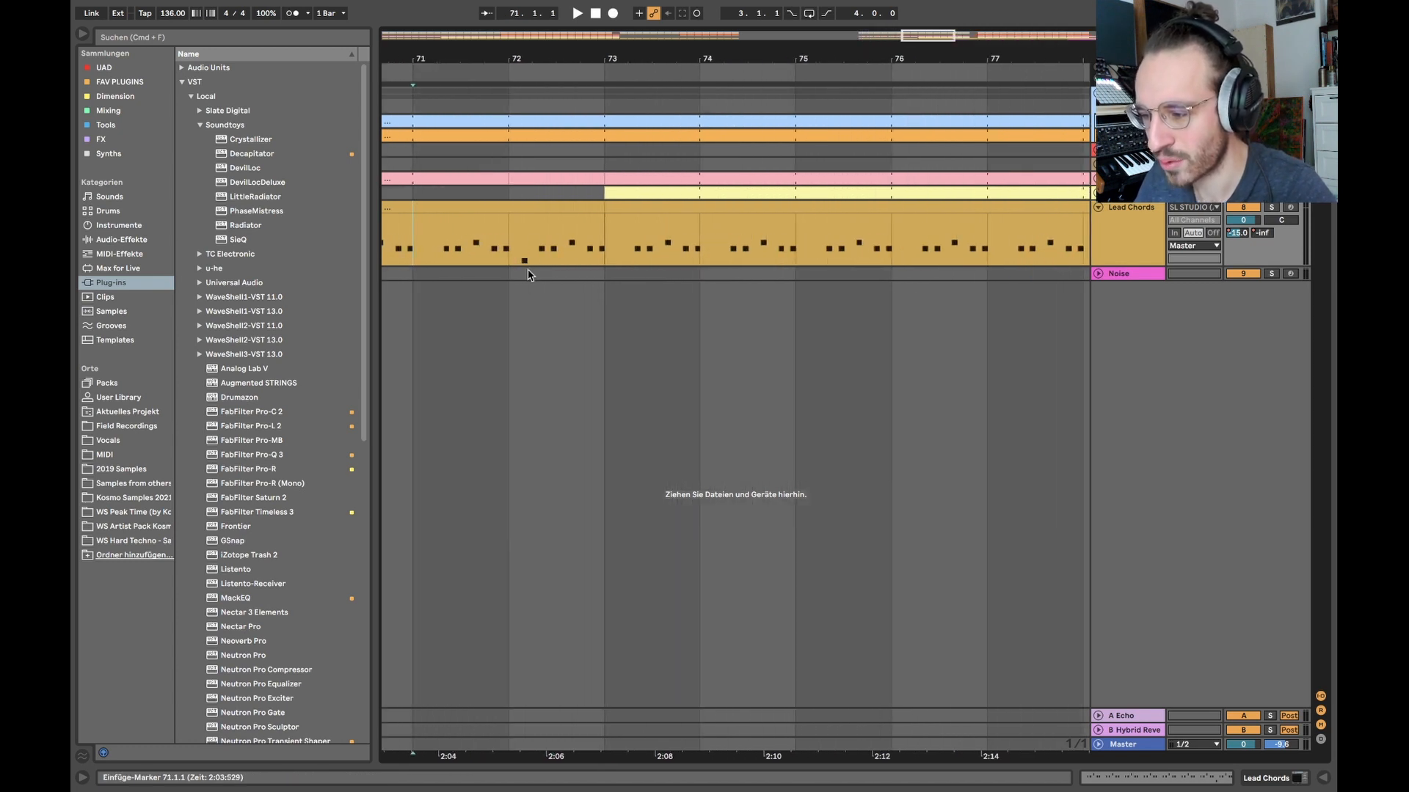
key("space")
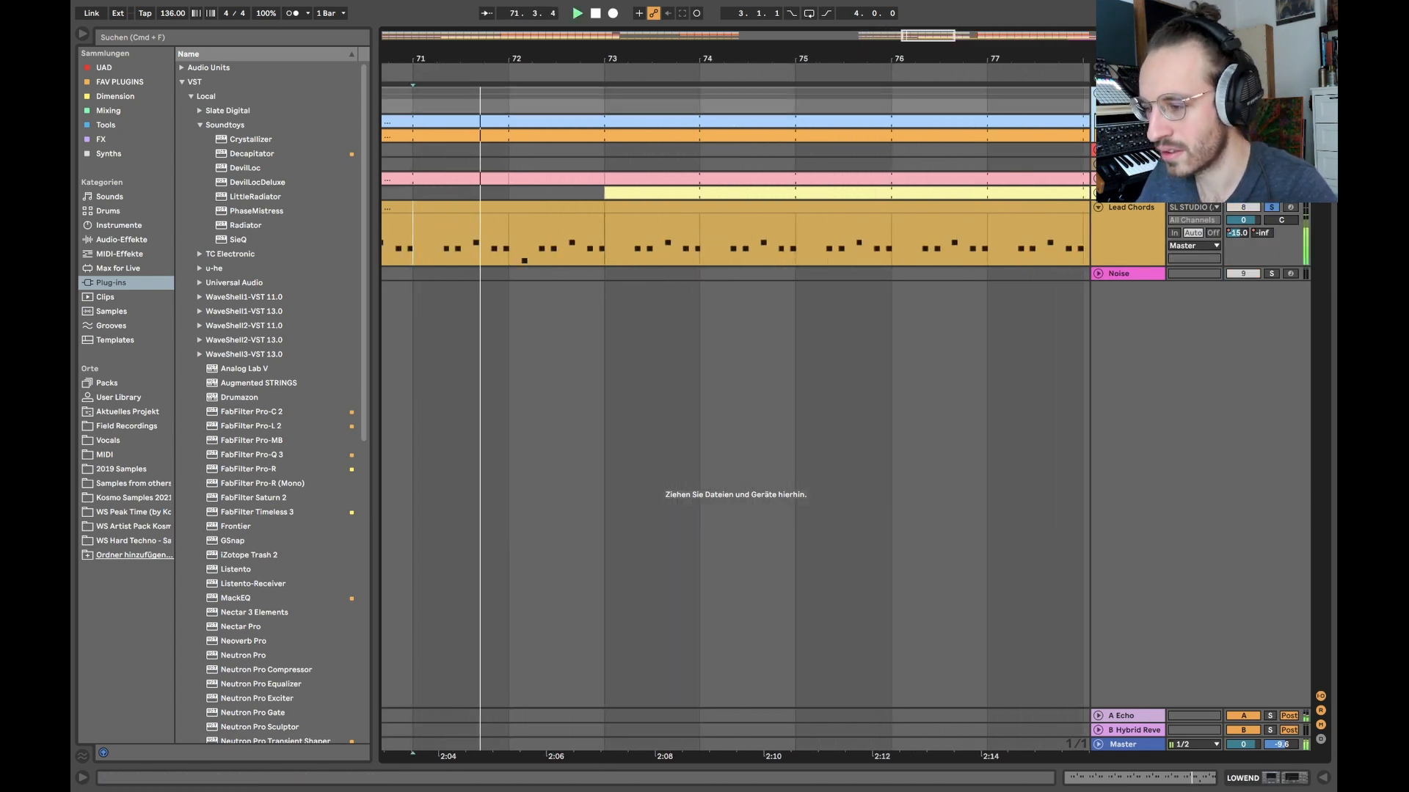
scroll(557, 276, "down", 5)
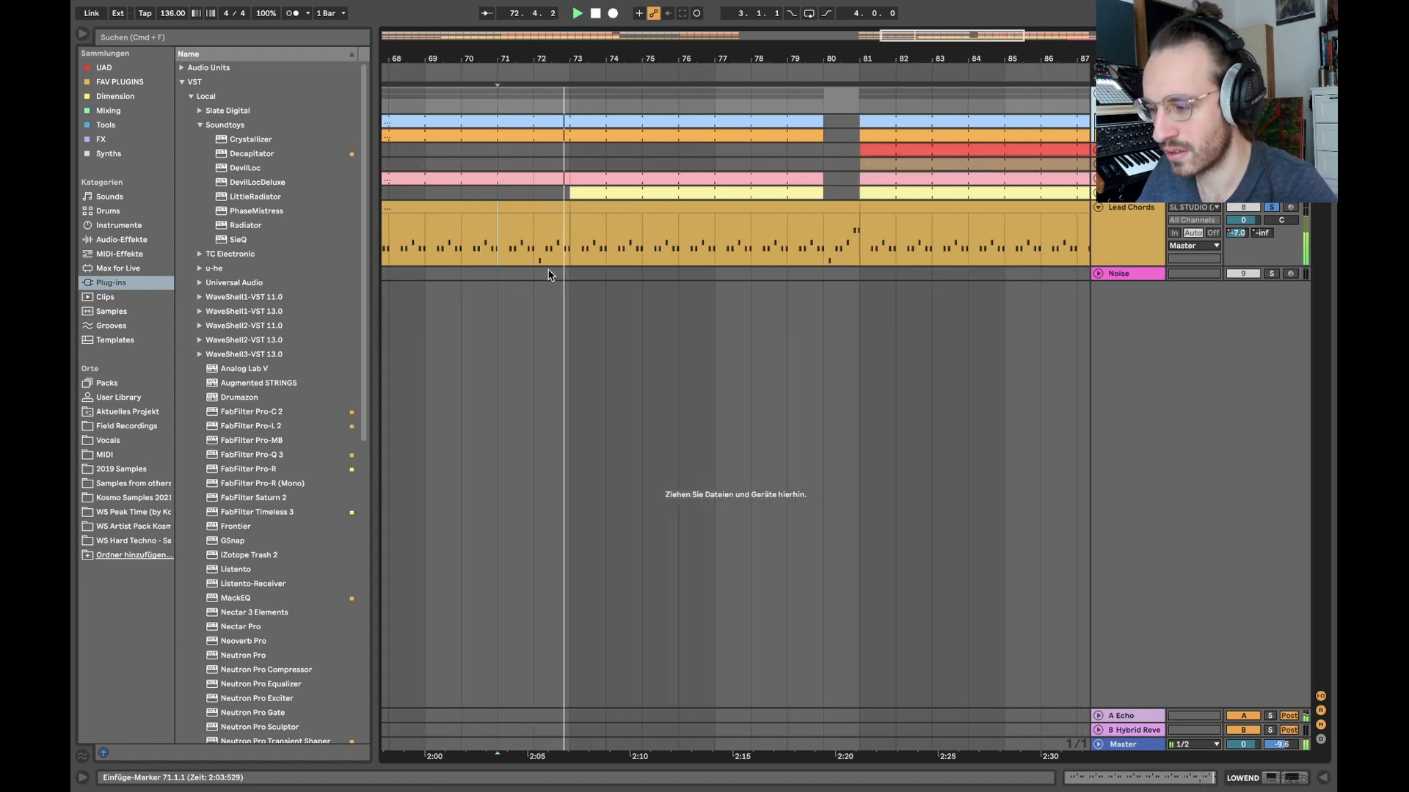
scroll(560, 277, "down", 1)
key("space")
key("s")
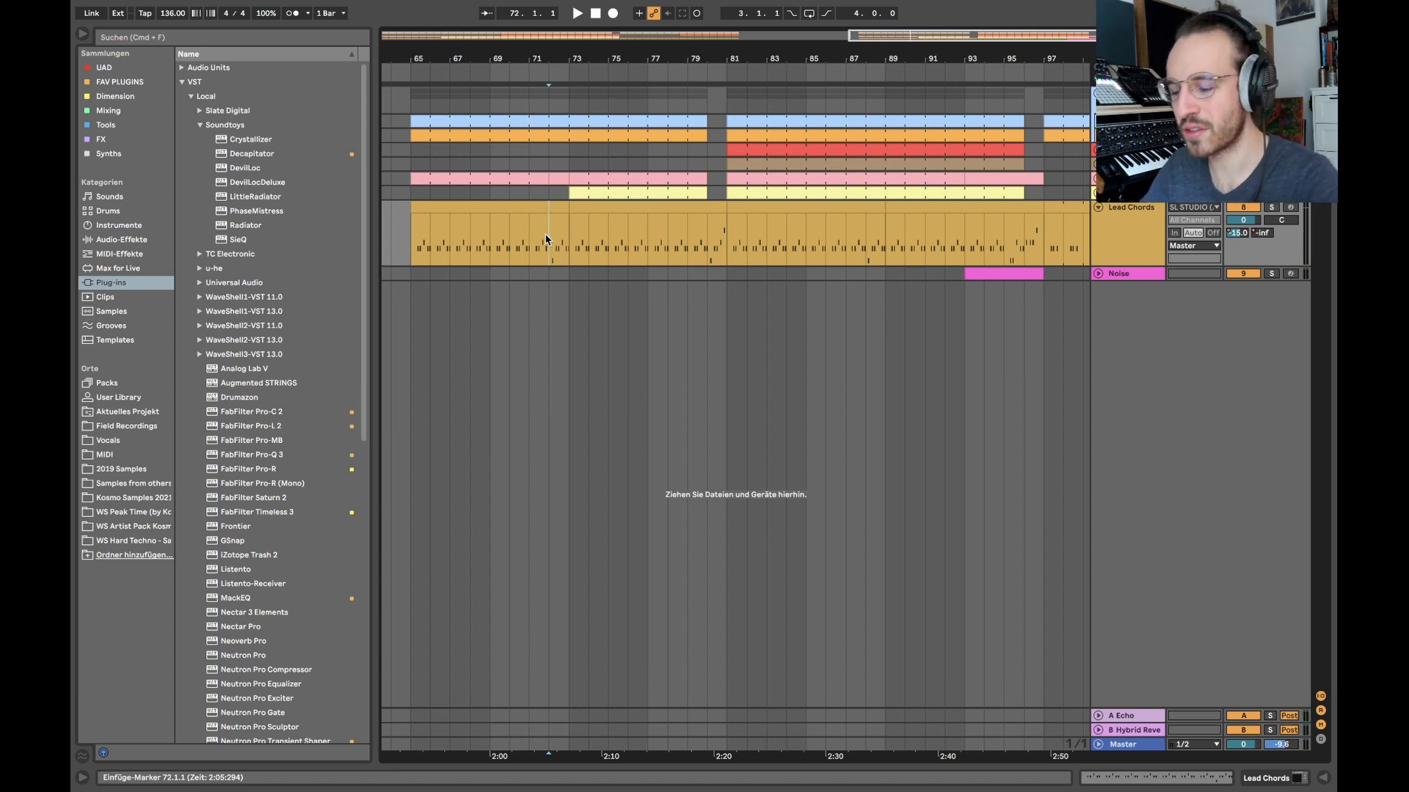
- Show the automation and highlight the Lead Chords A-Echo curve from bar 72 to 73
key("a")
scroll(536, 286, "up", 5)
left_click_drag(585, 382, 636, 379)
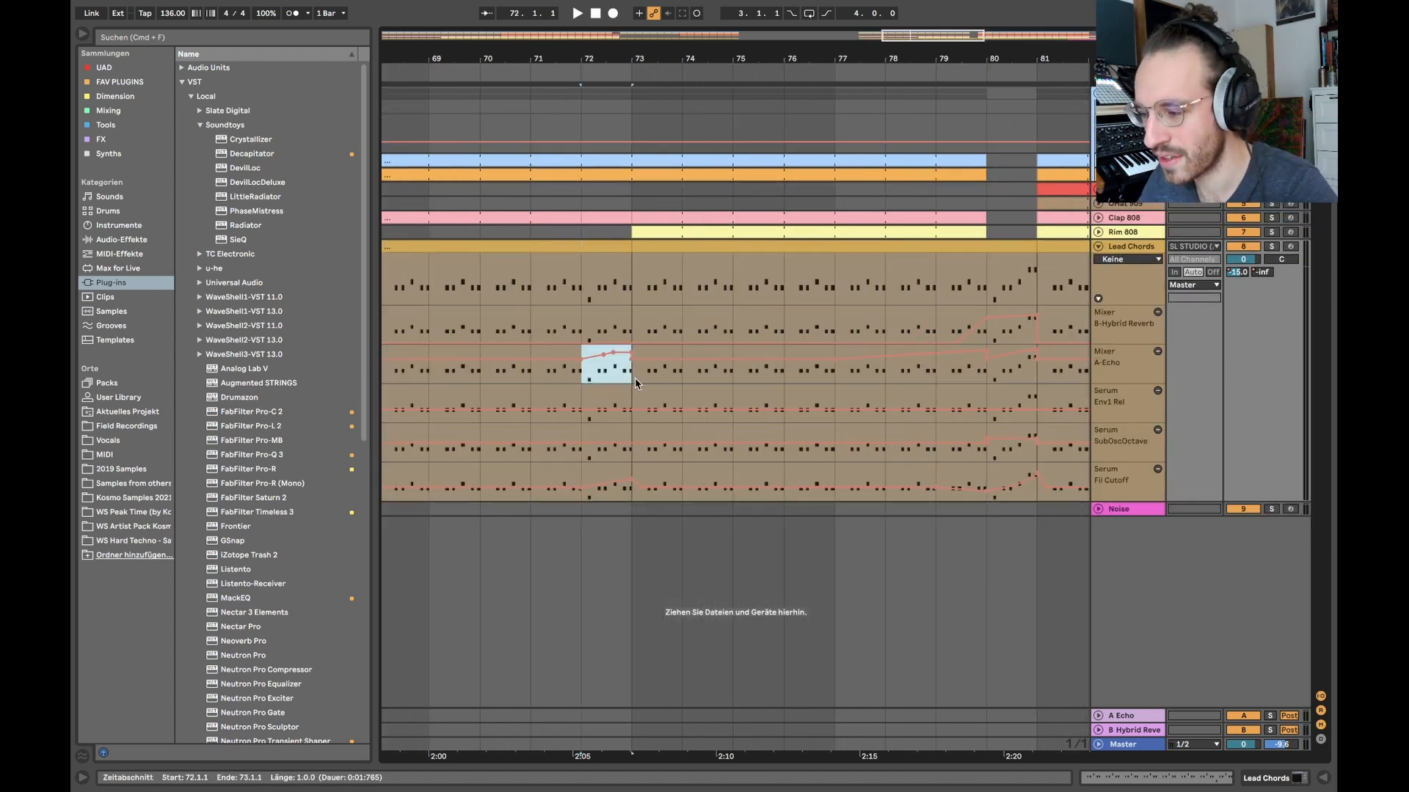
- Unfold the Clap 808 track, highlight its fill from bar 72 to 73, and hide the automation
left_click(1098, 218)
left_click_drag(588, 250, 634, 250)
key("a")
scroll(610, 289, "down", 5)
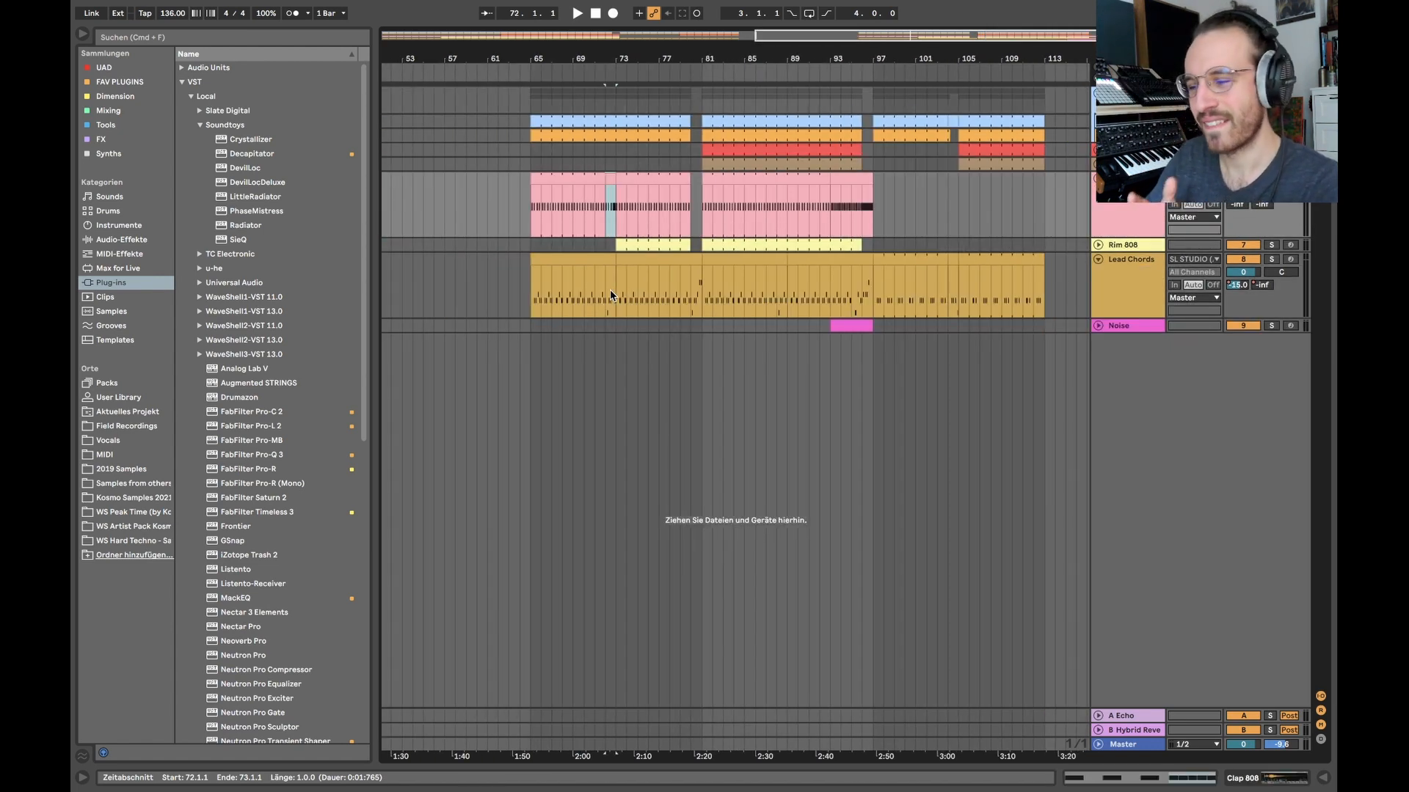
- Highlight the Clap 808, Rim 808 and Lead Chords section from bar 65 to 80, and fold the Clap 808 track
scroll(609, 289, "down", 2)
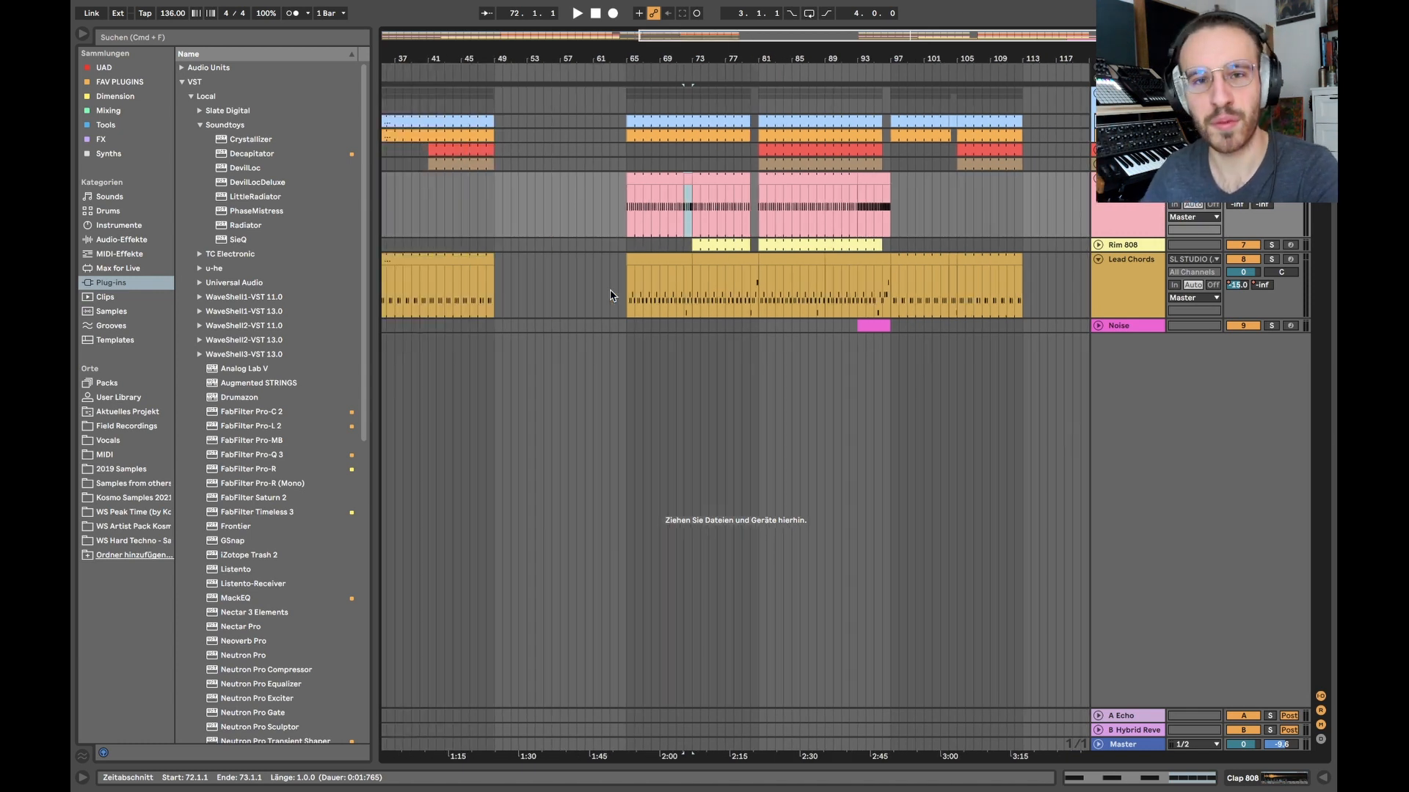
left_click_drag(699, 194, 628, 287)
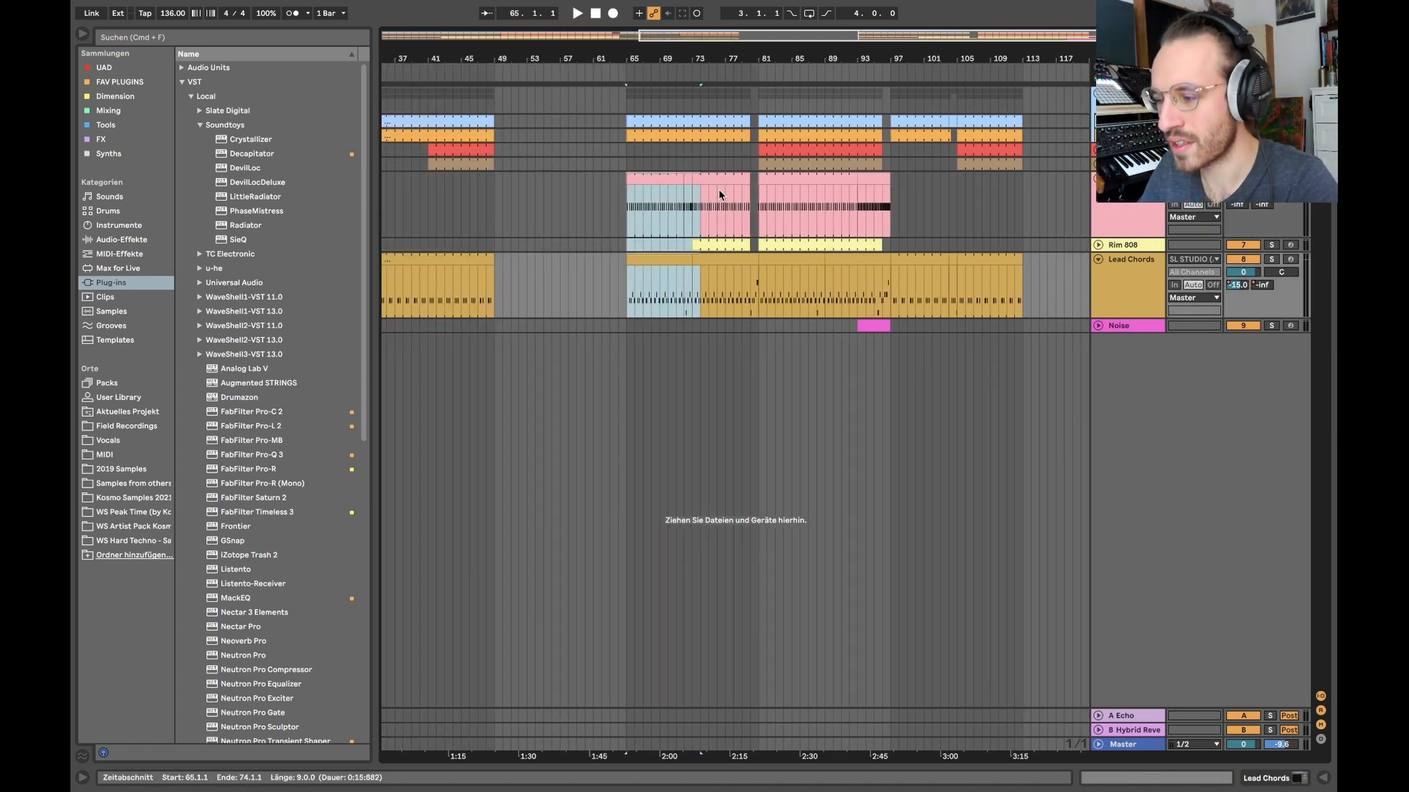
left_click_drag(747, 195, 621, 289)
left_click_drag(742, 197, 627, 308)
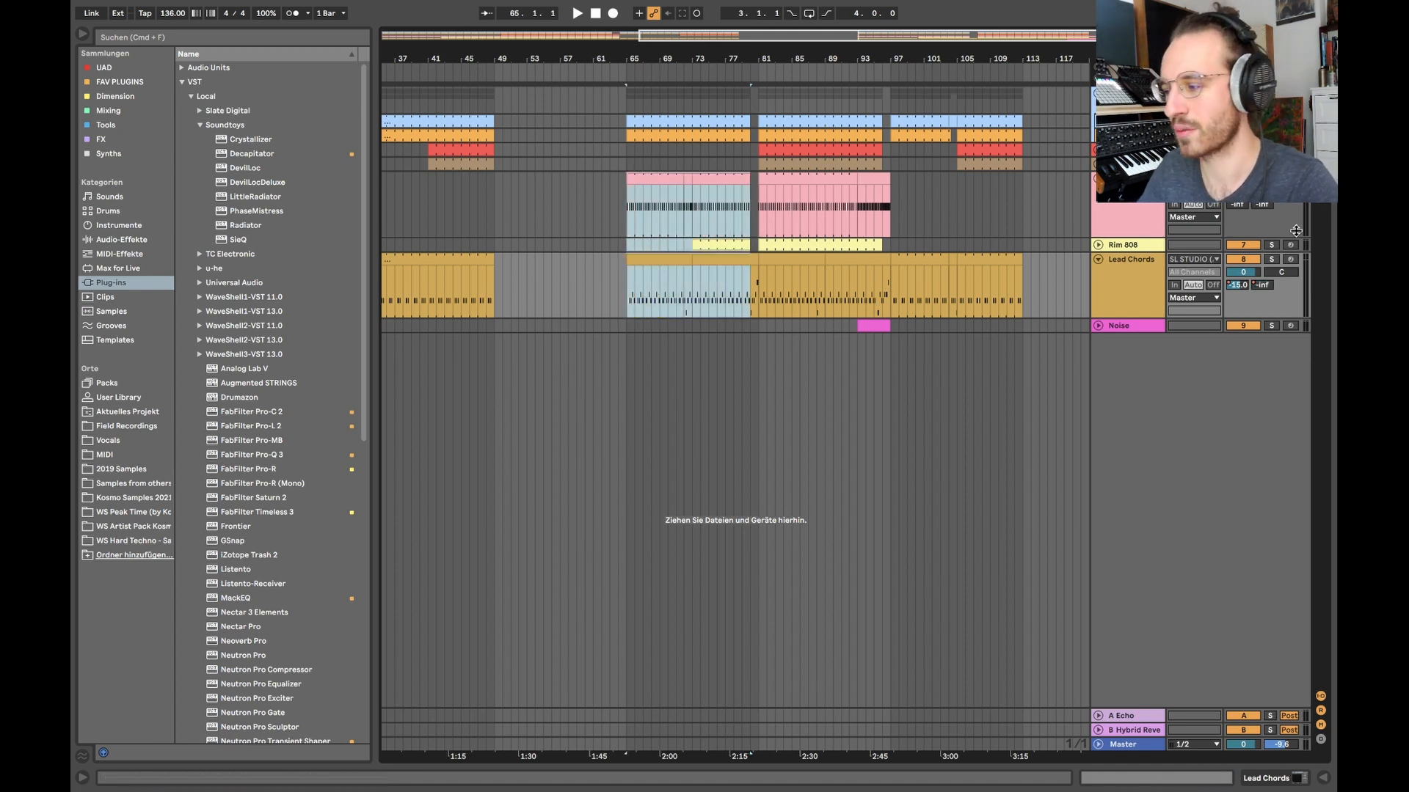
left_click(1098, 179)
- Locate and highlight the one-bar Lead Chords variation at bar 104
left_click(744, 218)
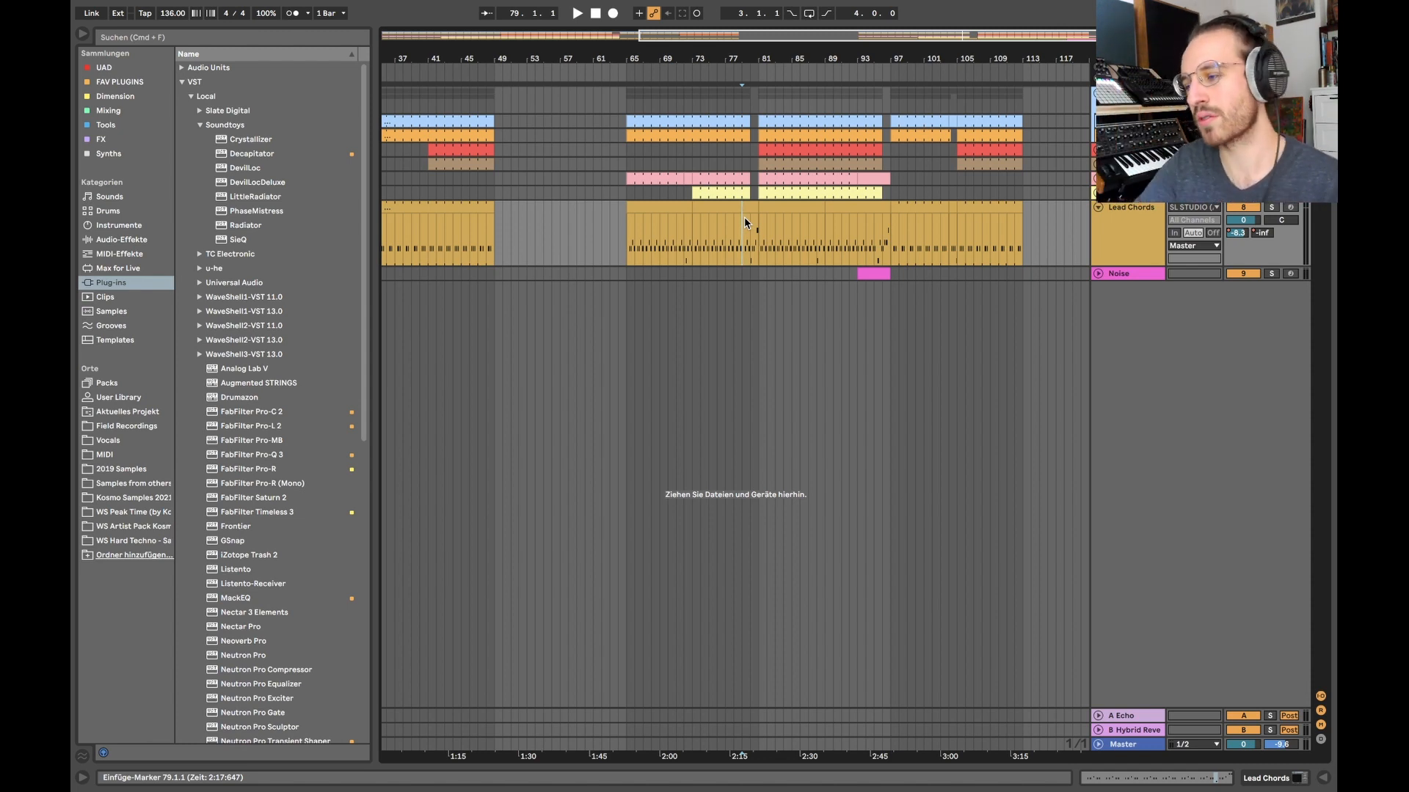
scroll(883, 254, "up", 3)
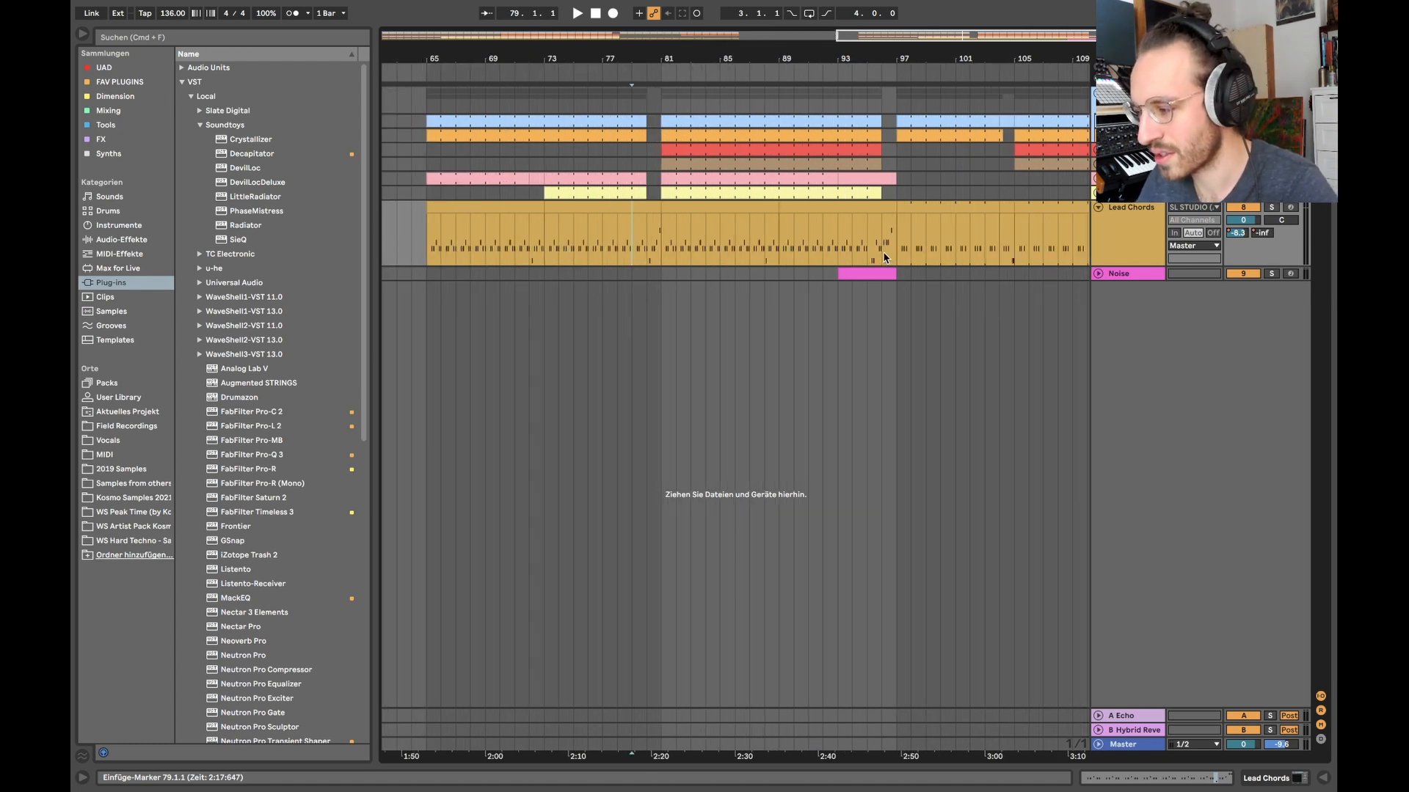
scroll(998, 259, "up", 7)
left_click(998, 259)
scroll(997, 259, "right", 3)
scroll(804, 283, "down", 3)
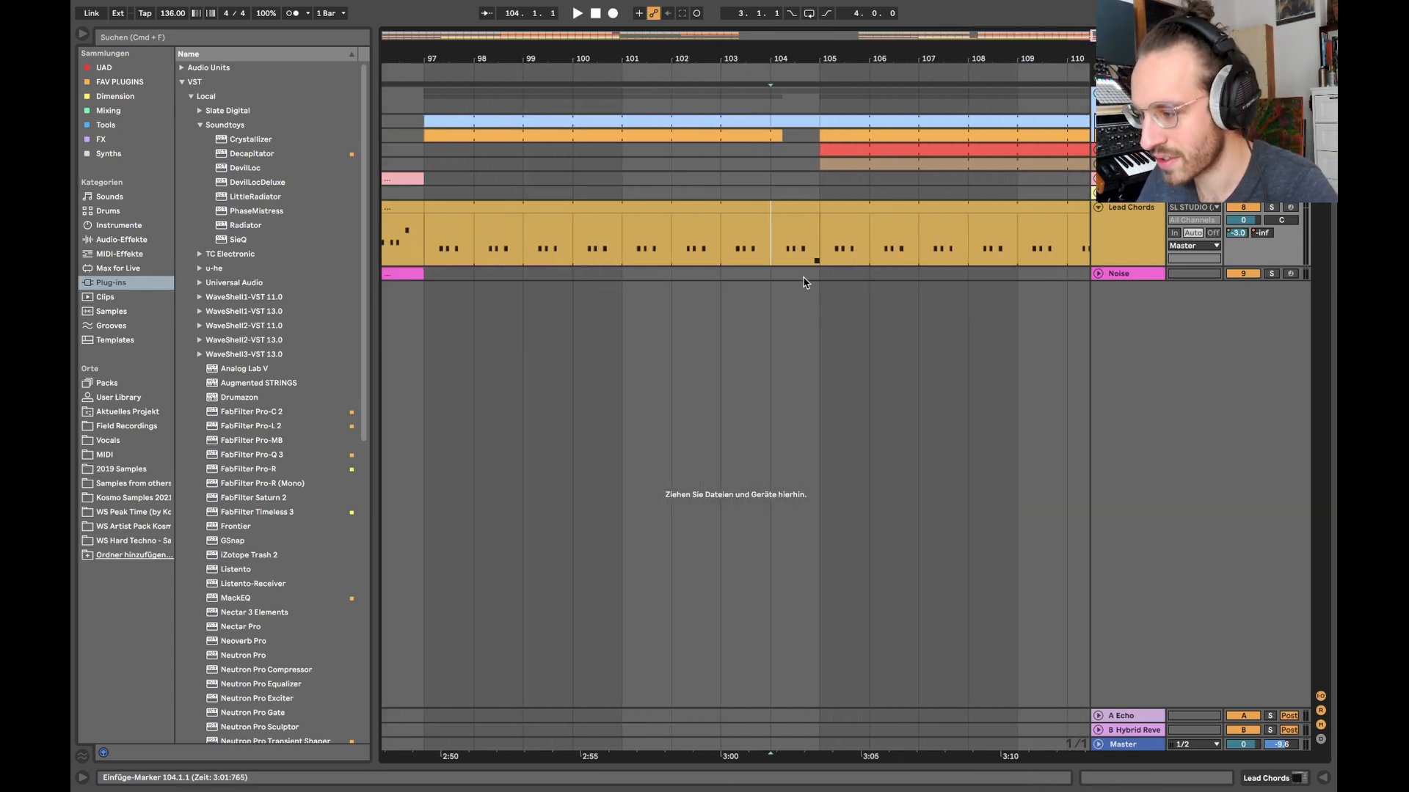
scroll(732, 242, "down", 2)
left_click_drag(759, 240, 798, 238)
- Play the arrangement from bar 103, inspect the notes of the bar 104 Lead Chords clip, and close the note editor
left_click(740, 252)
key("space")
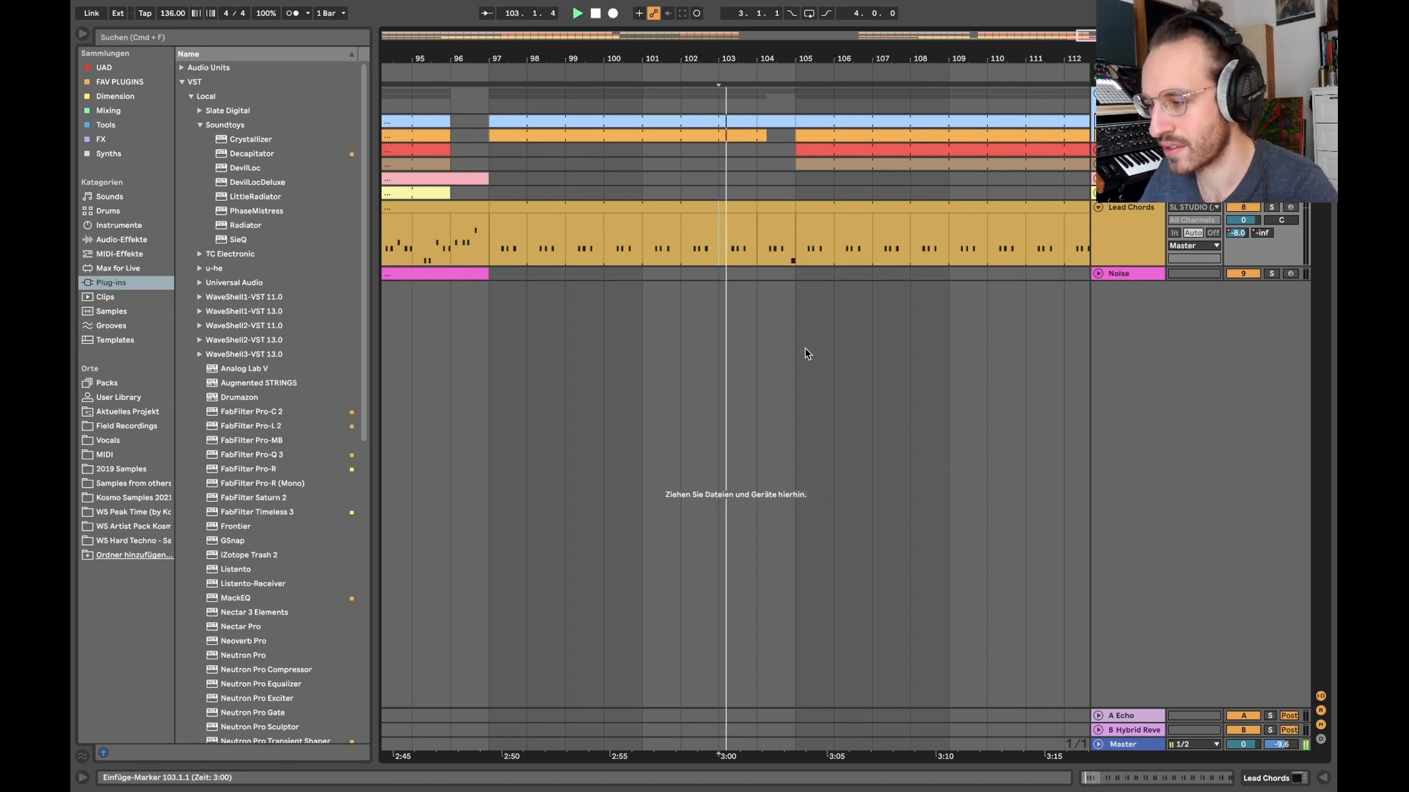
double_click(783, 207)
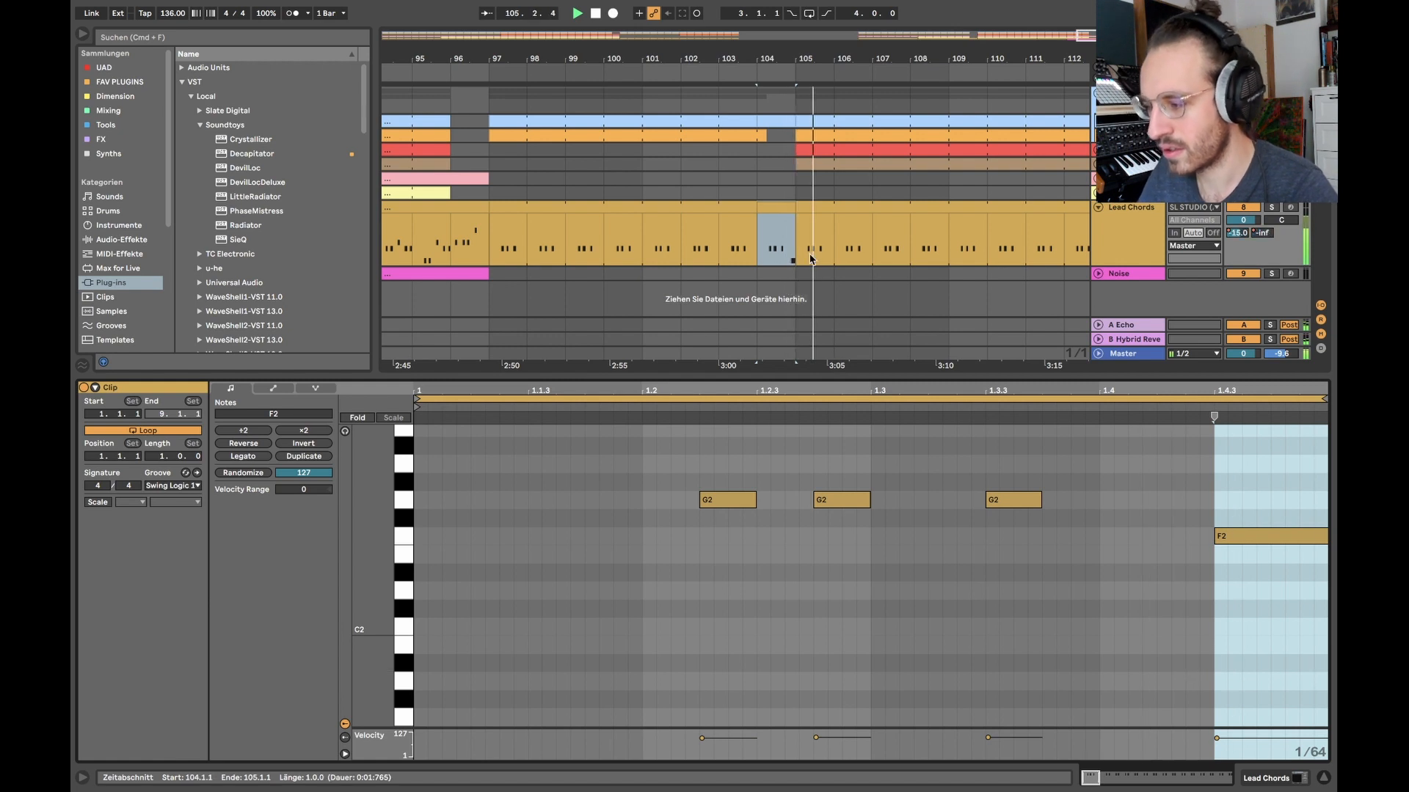
key("super+alt+l")
- Show the automation, stop playback, and highlight the Lead Chords B-Hybrid Reverb curve from bar 104 to 106
key("a")
key("space")
scroll(841, 390, "up", 5)
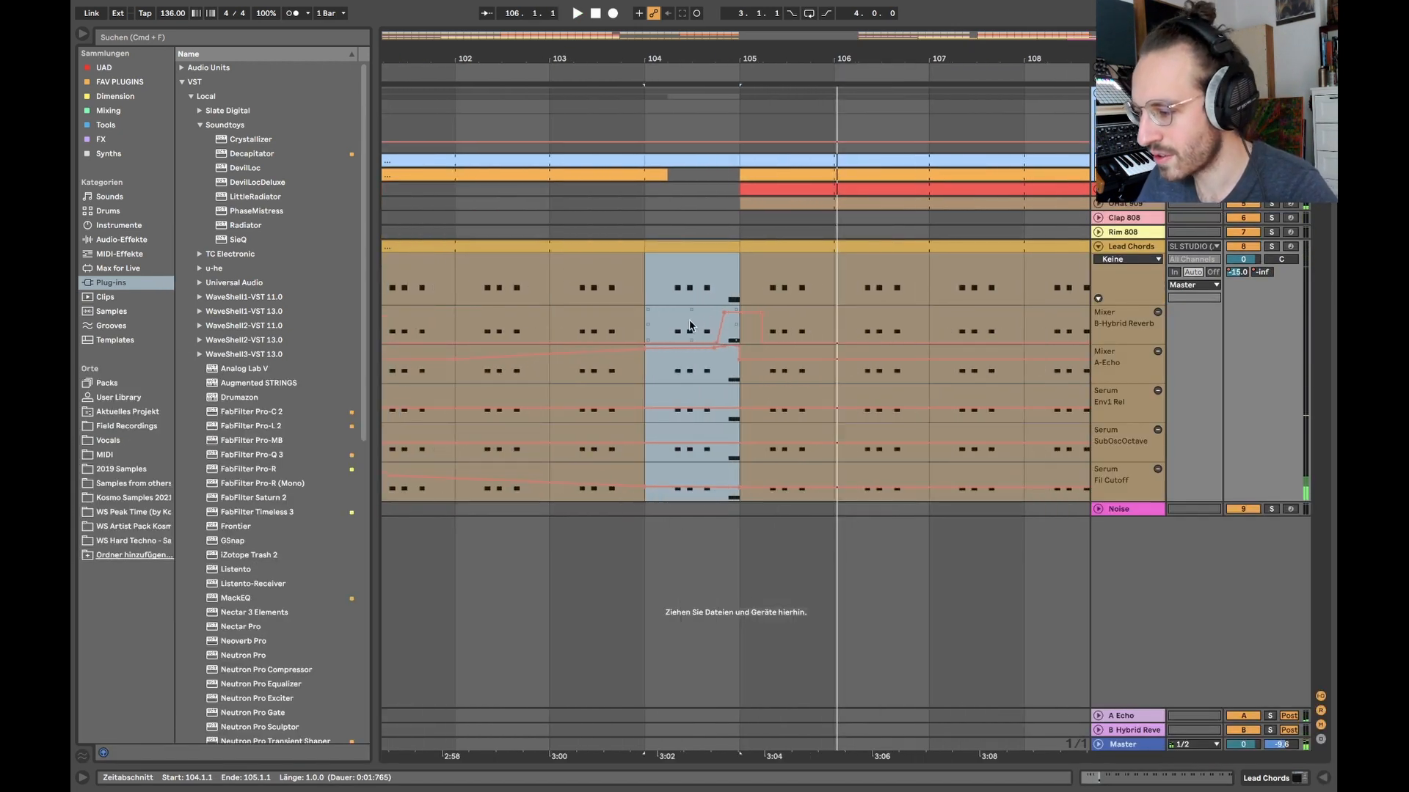
left_click_drag(696, 320, 835, 321)
scroll(807, 320, "up", 4)
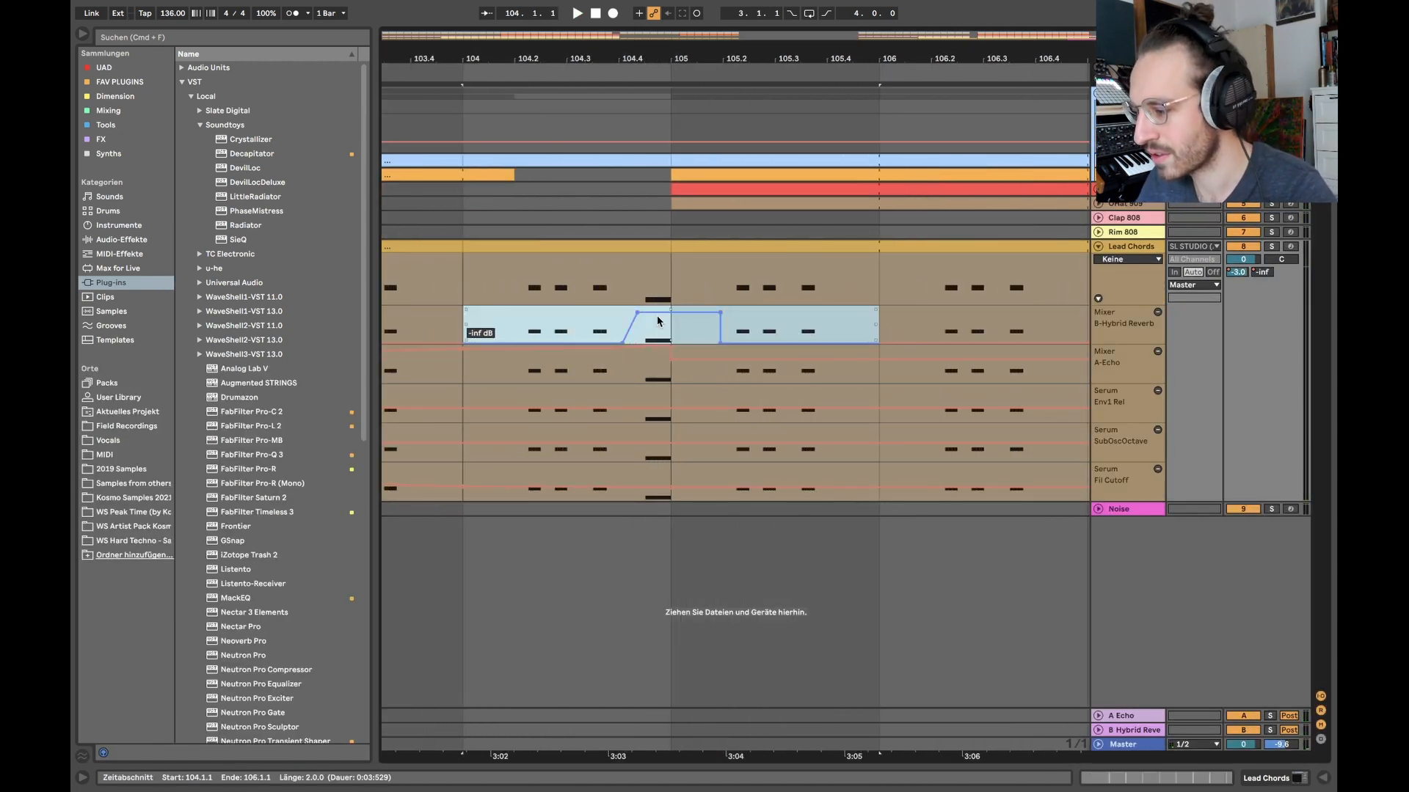
- Play only the soloed Lead Chords from bar 104, lift the solo, and hide the automation
scroll(660, 323, "down", 4)
left_click(609, 328)
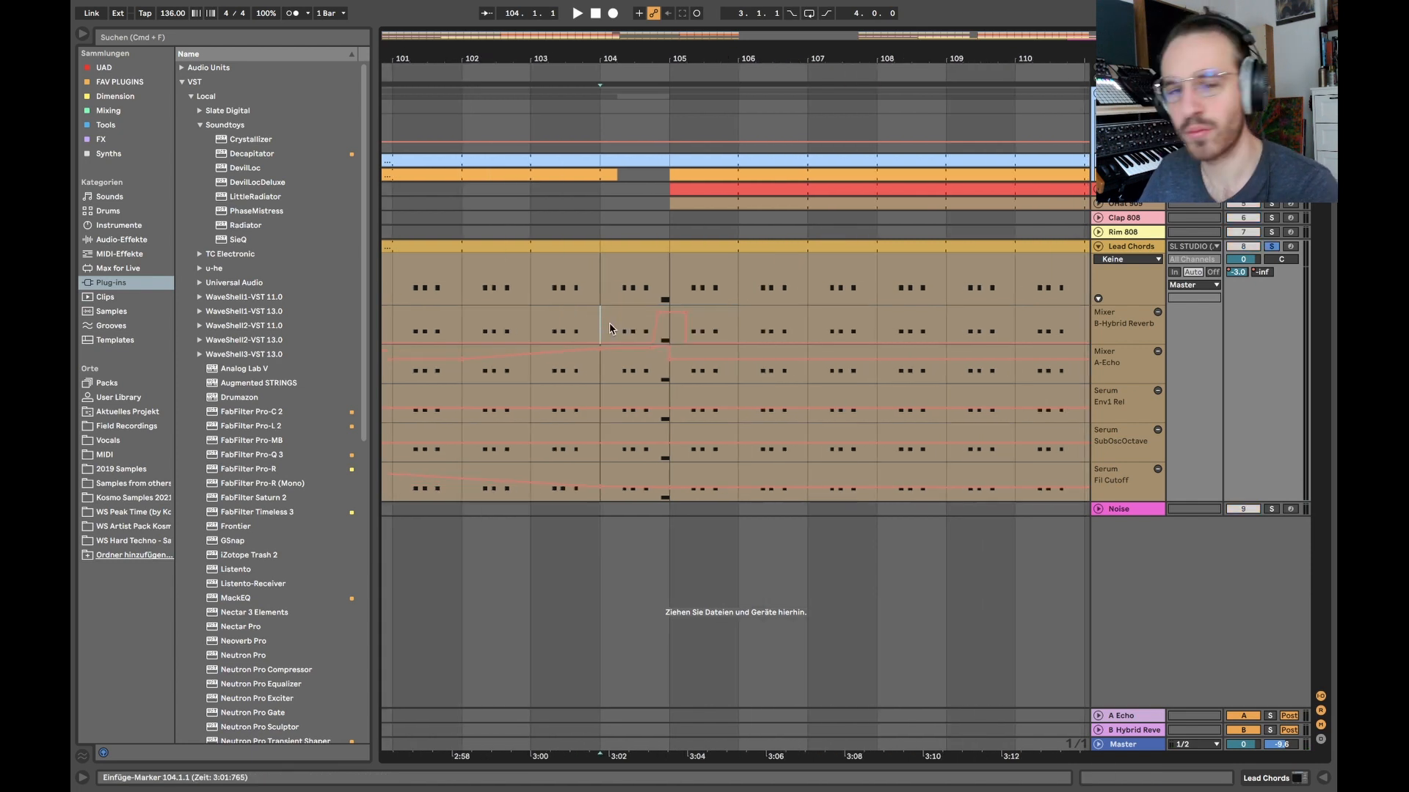
key("space")
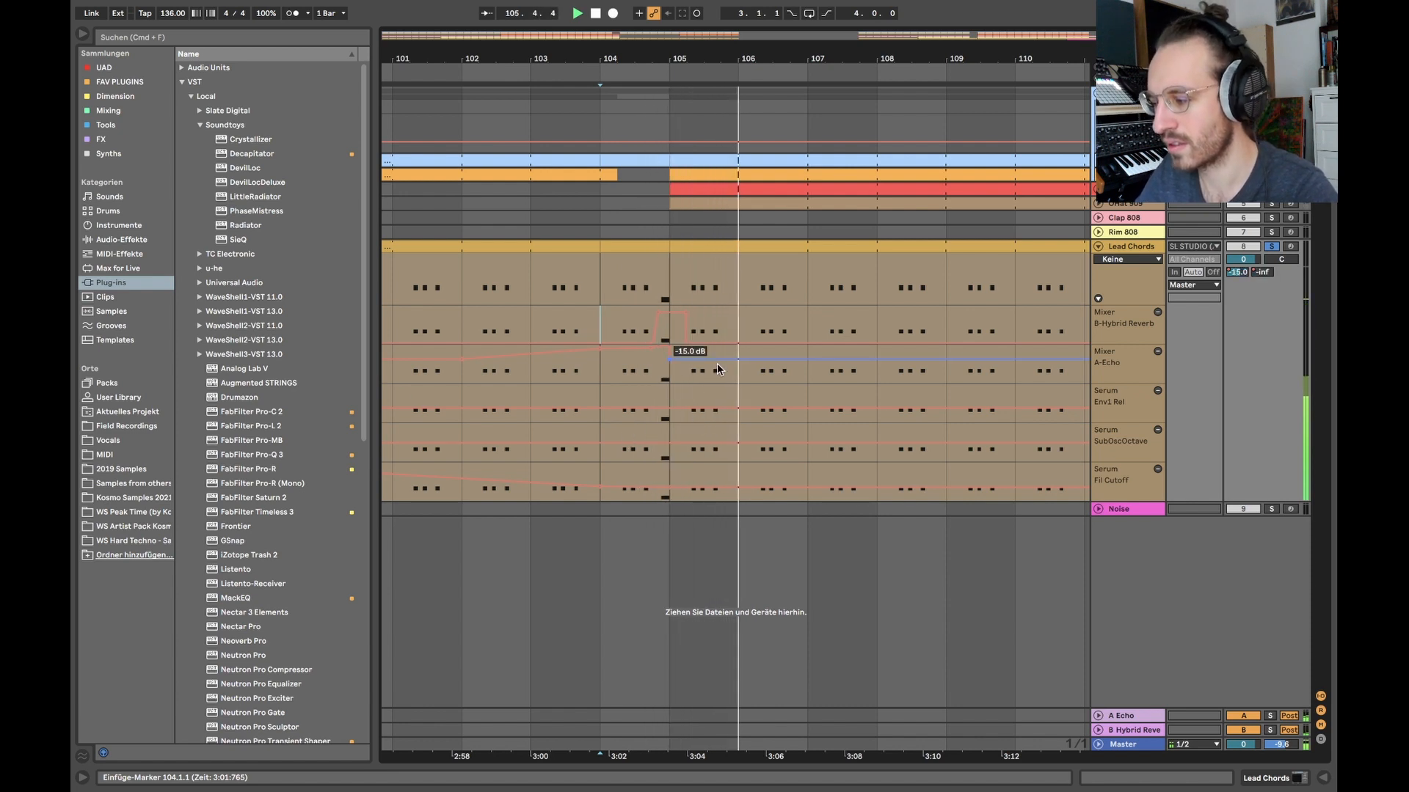
scroll(717, 369, "down", 3)
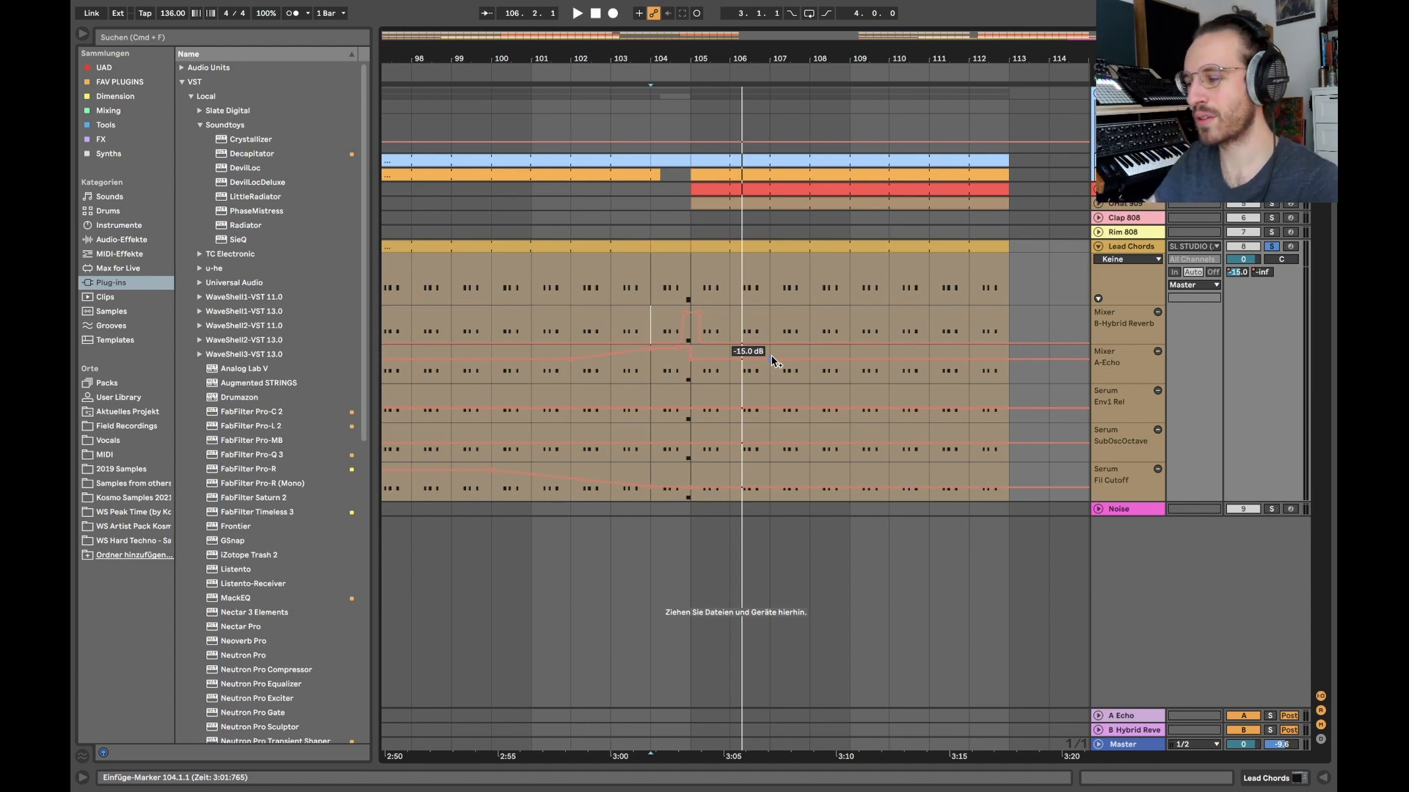
key("s")
key("a")
- Show the whole arrangement and highlight the Lead Chords from bar 2 to 32 and in the section starting at bar 65
scroll(875, 289, "down", 3)
scroll(837, 295, "down", 3)
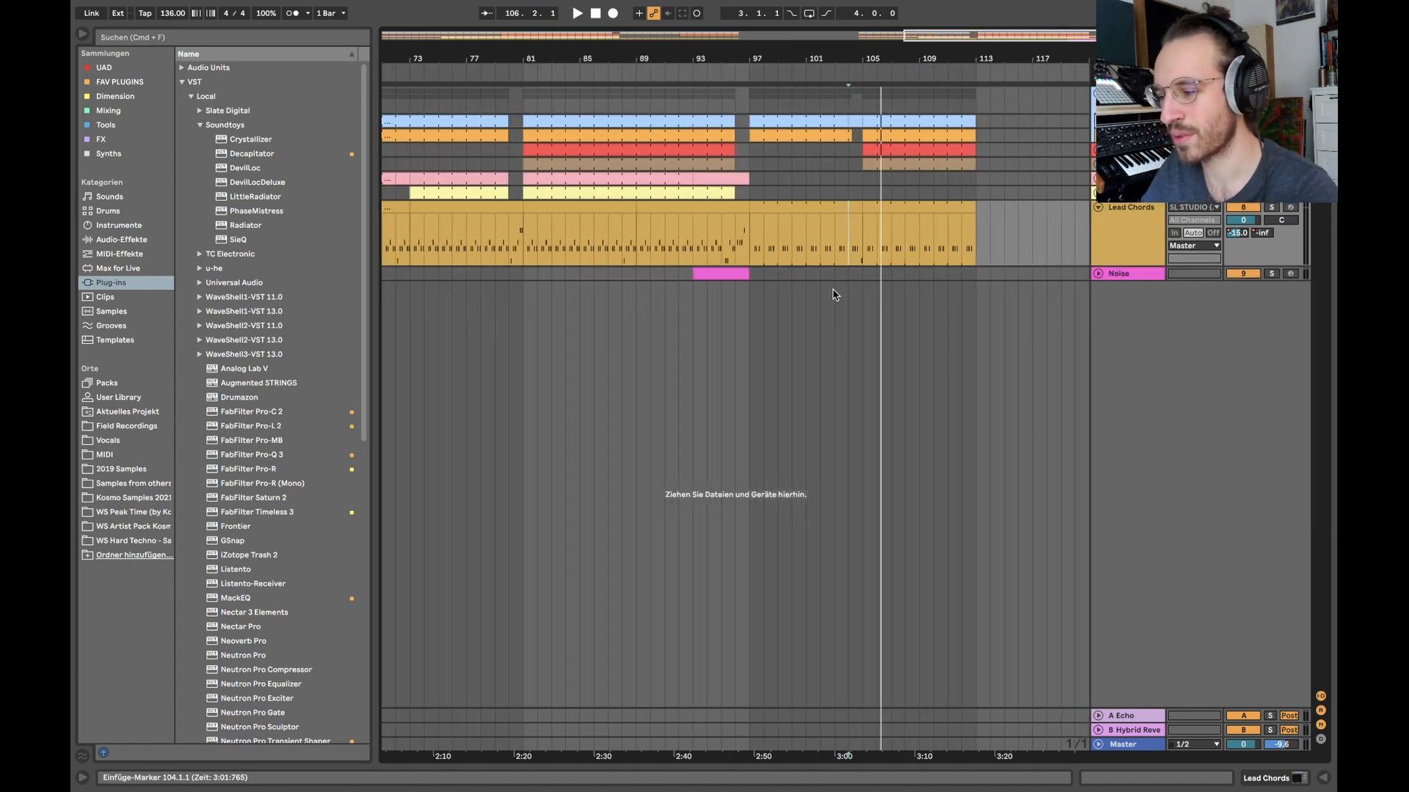
scroll(777, 304, "left", 3)
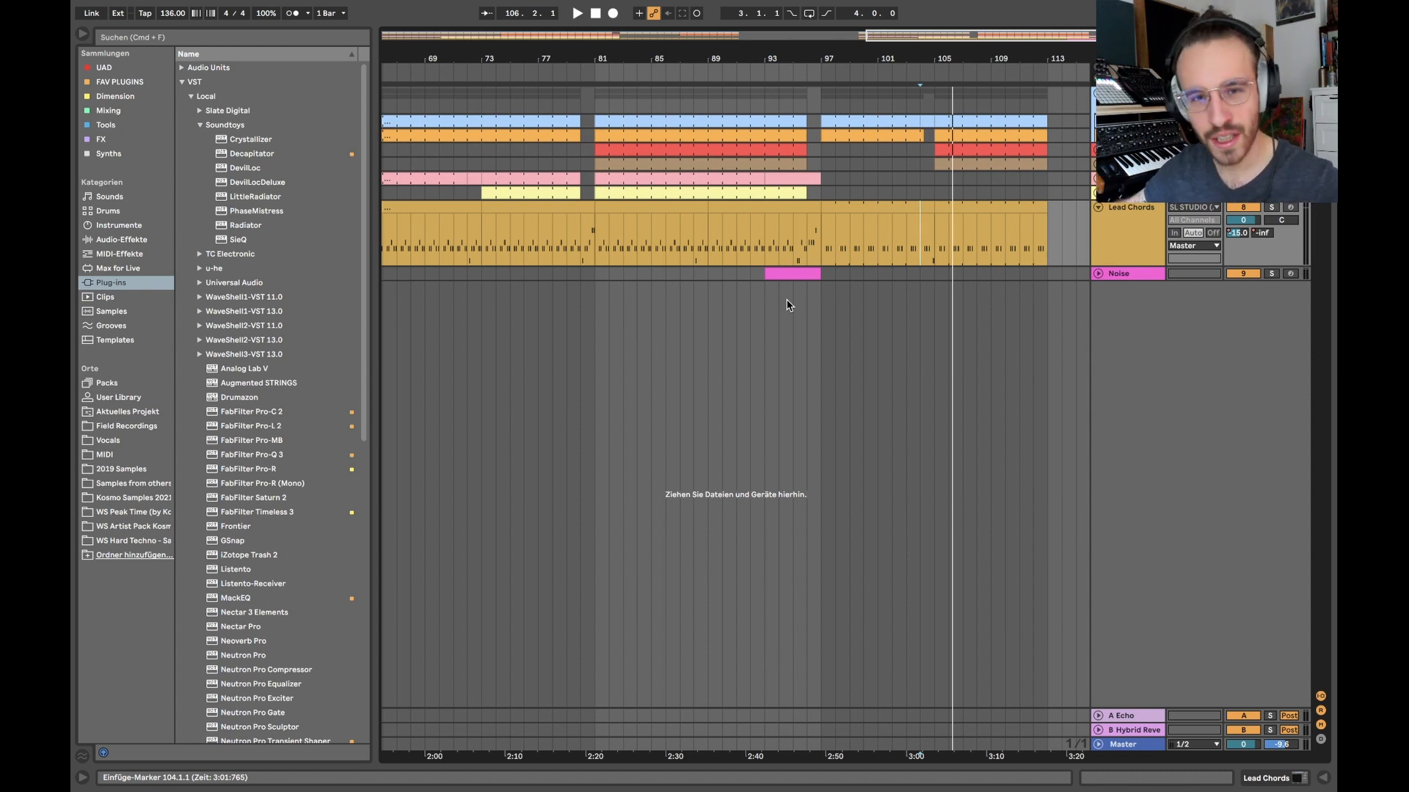
key("w")
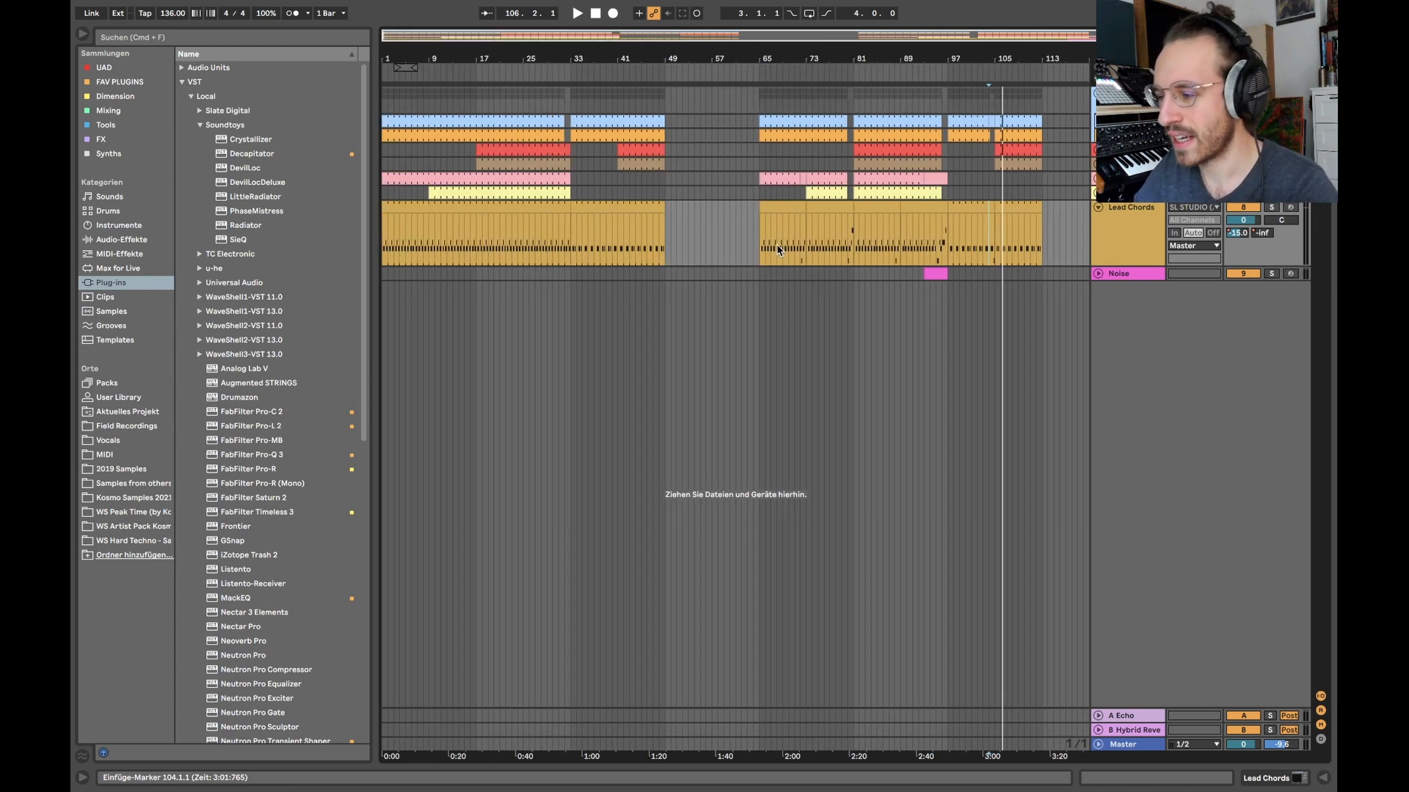
left_click_drag(571, 235, 388, 237)
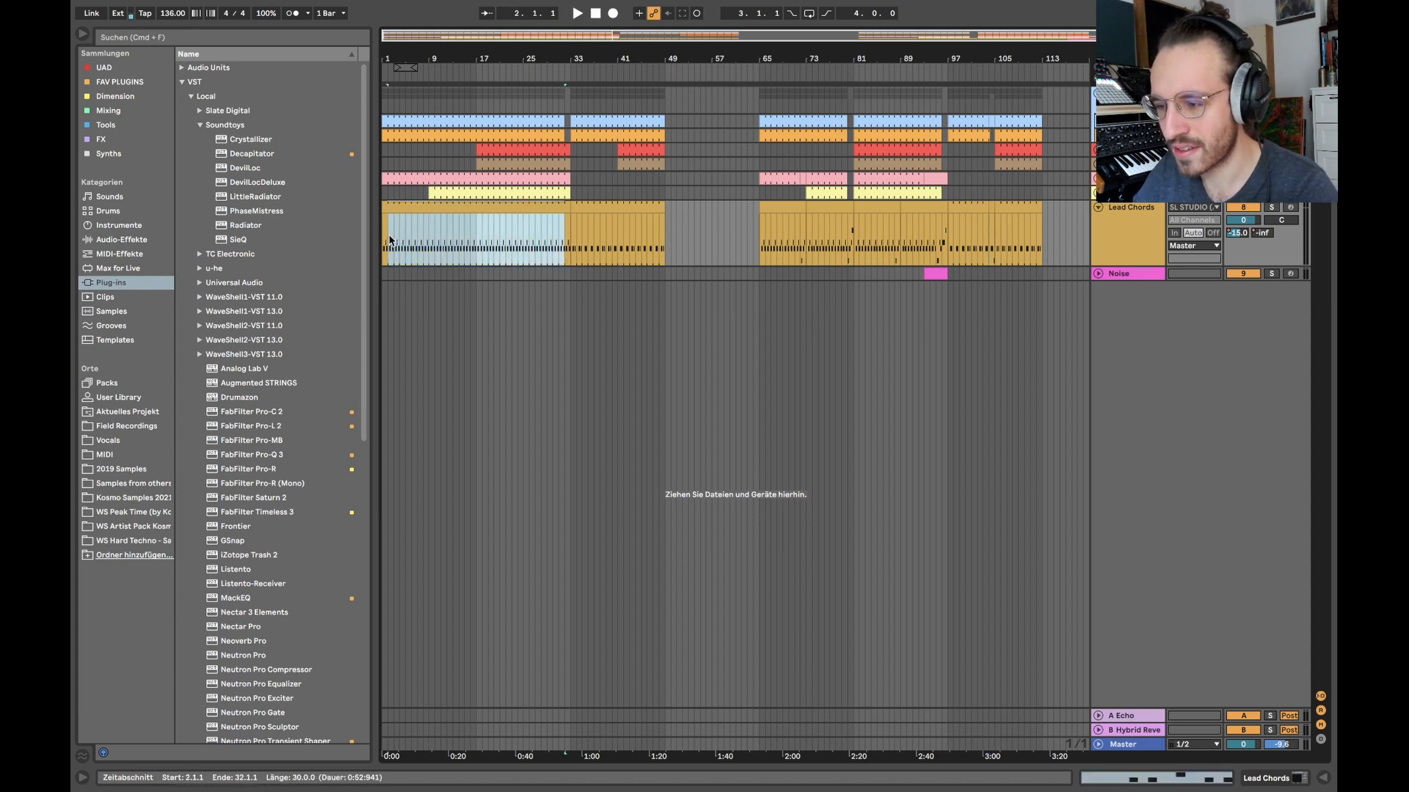
left_click_drag(766, 239, 1048, 242)
mouse_move(954, 250)
left_mouse_down()
mouse_move(788, 238)
mouse_move(890, 220)
left_mouse_up()
left_click(957, 226)
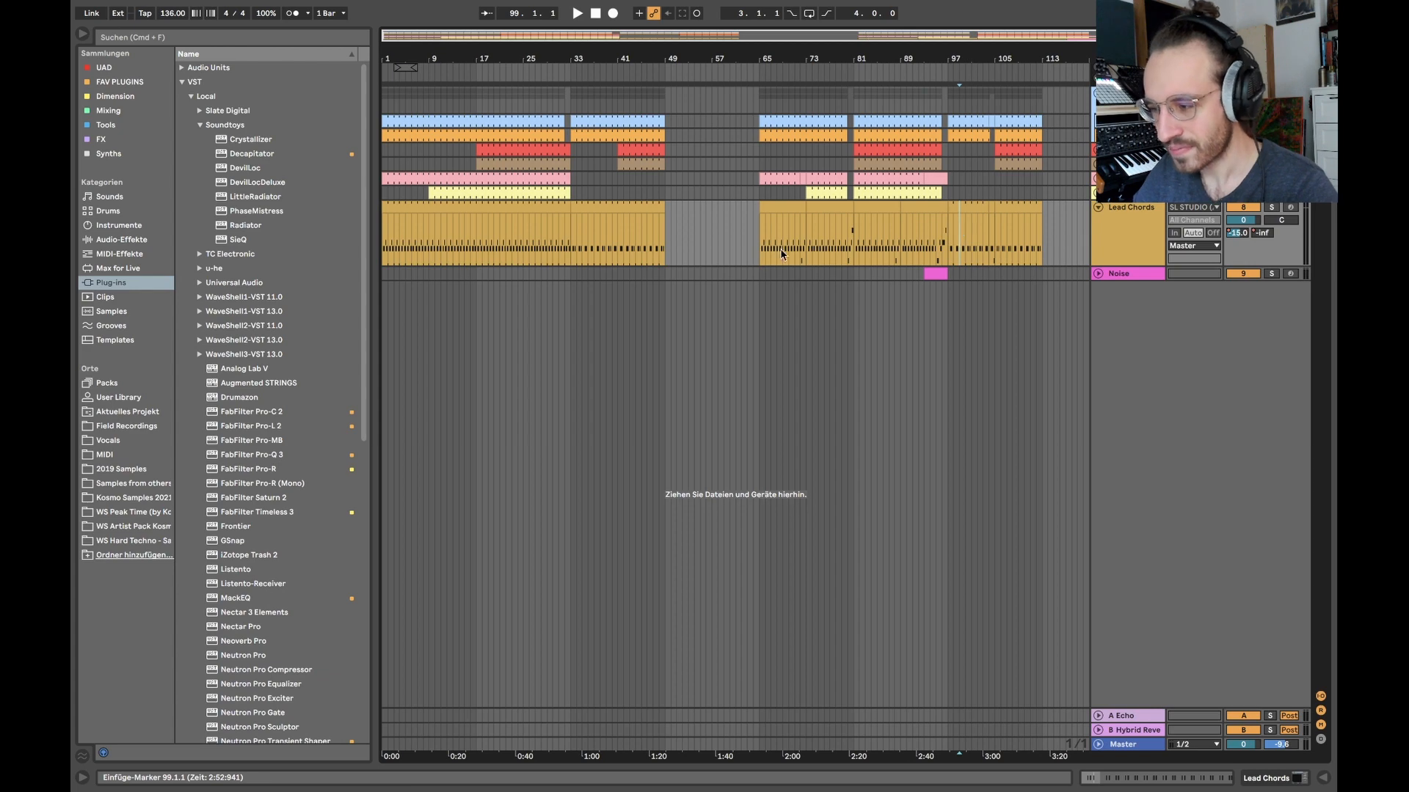
- Play the full arrangement from bar 71, briefly opening and closing the Master track's device view
left_click(758, 240)
scroll(758, 239, "up", 5)
scroll(770, 241, "right", 5)
scroll(780, 242, "down", 1)
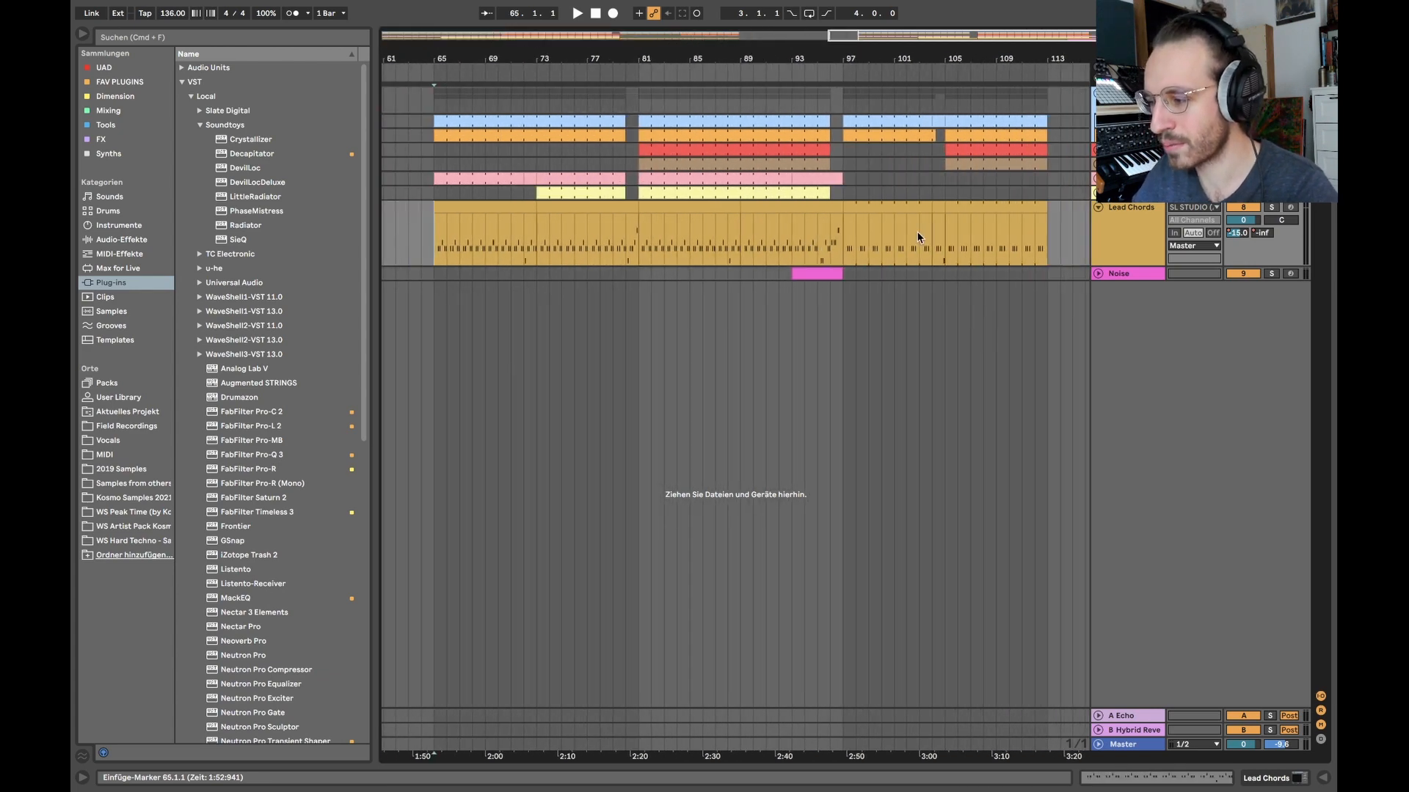
scroll(902, 234, "down", 3)
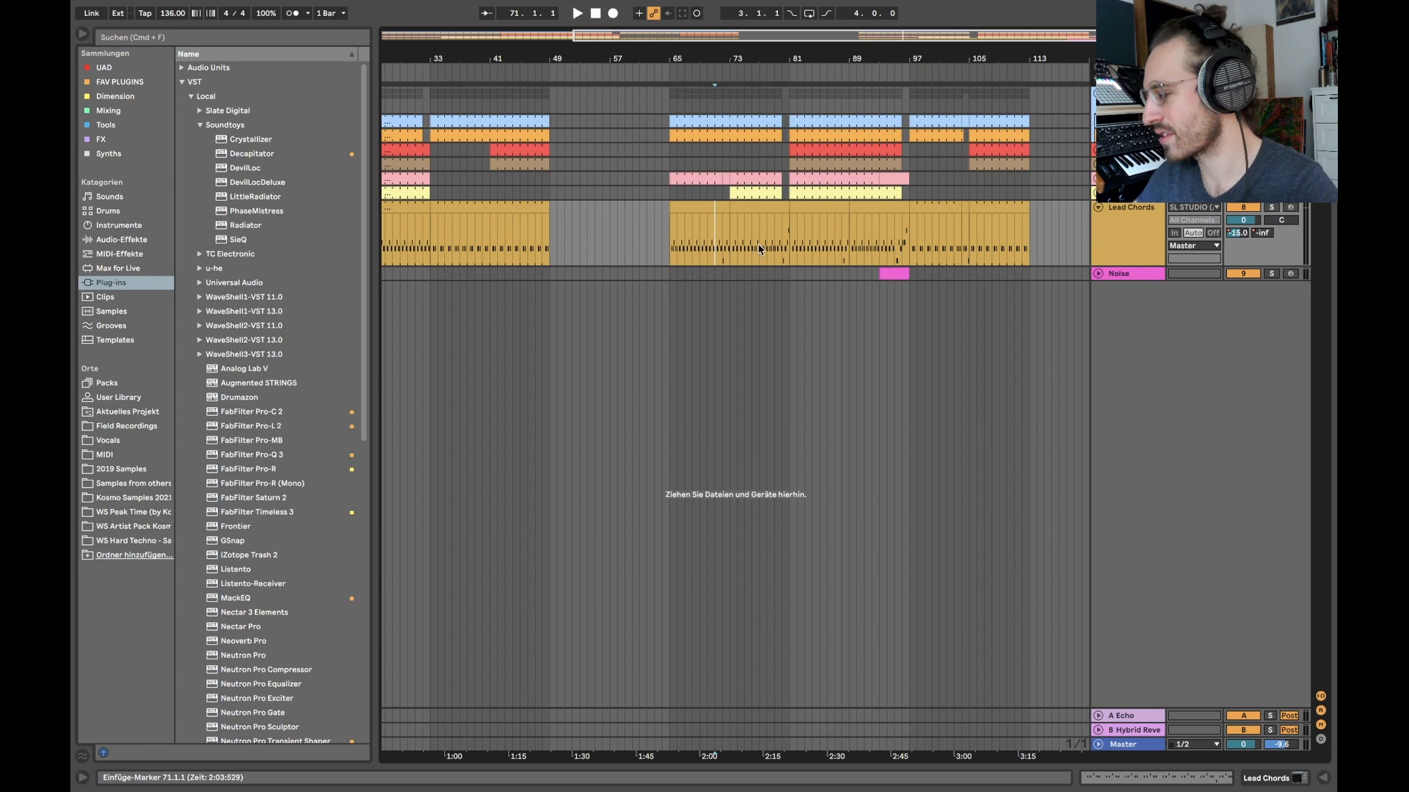
key("space")
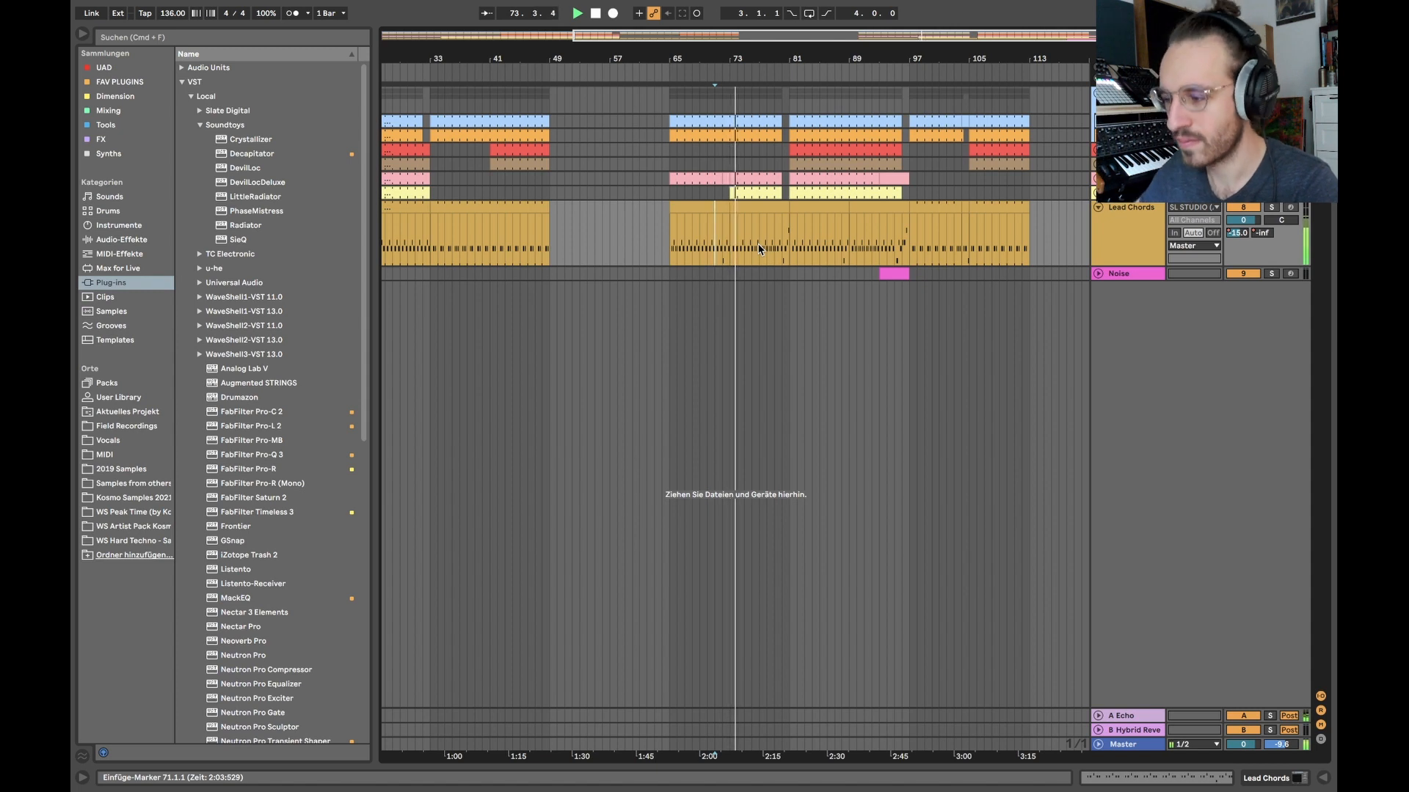
double_click(1134, 744)
key("super+alt+l")
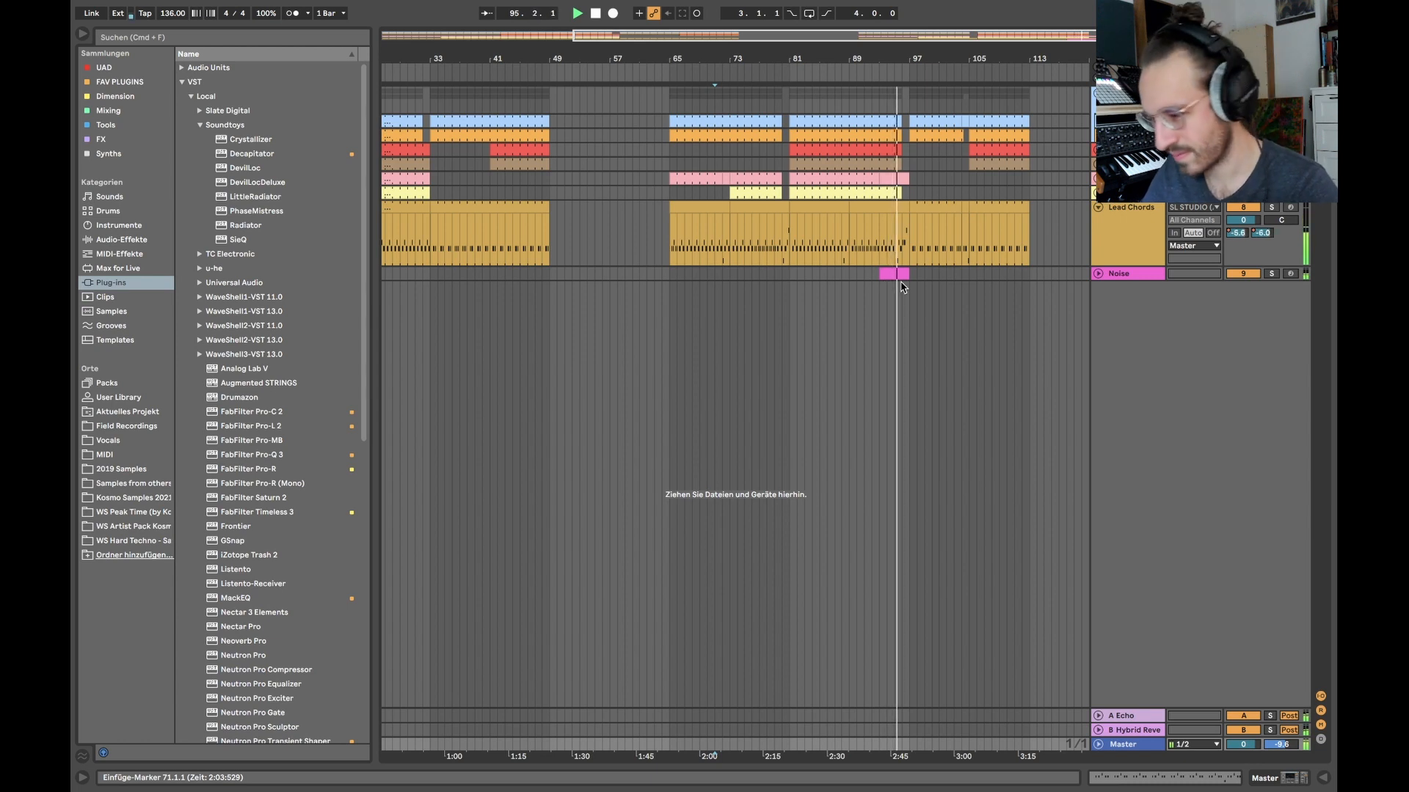
- Show the Lead Chords automation while the passage up to bar 107 plays, and hide it again
key("a")
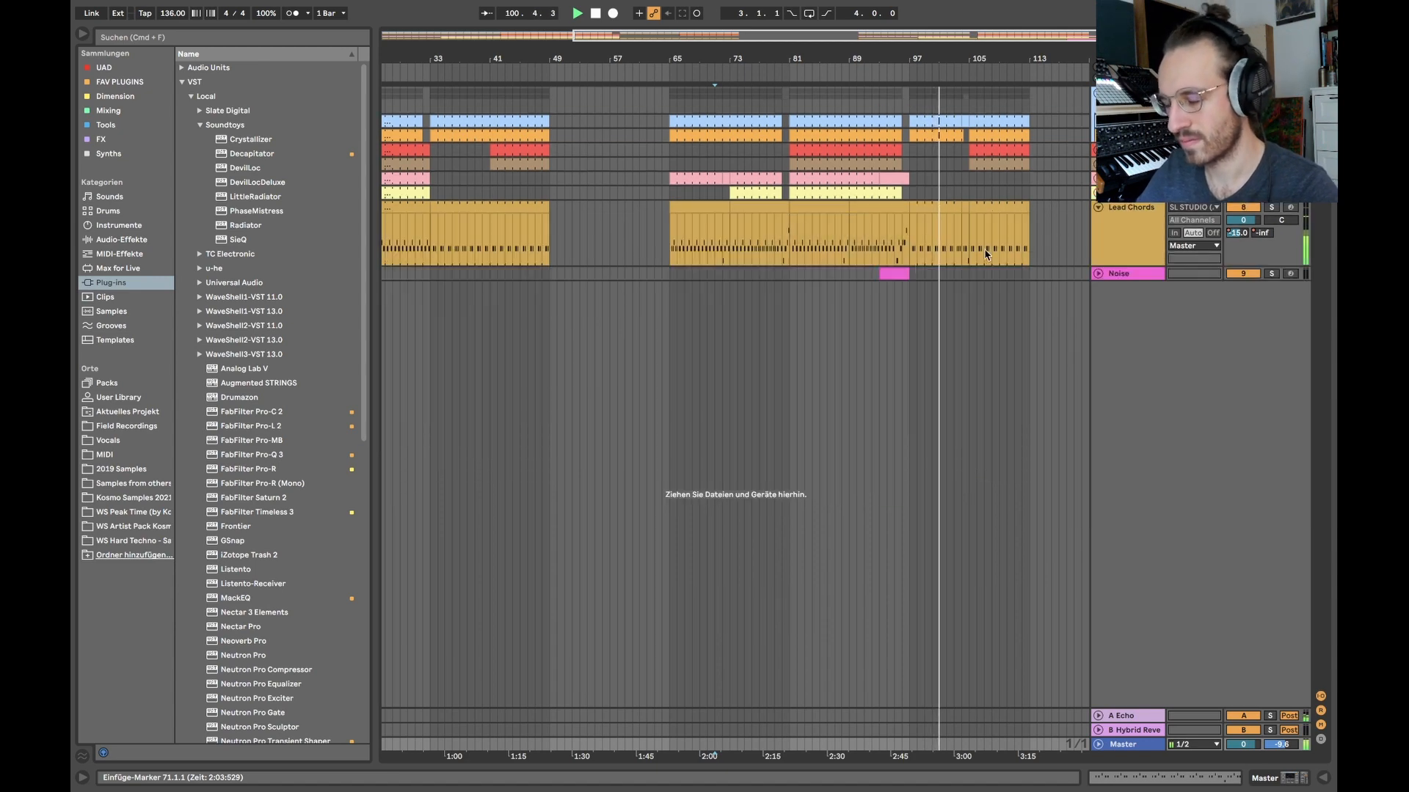
scroll(987, 269, "up", 5)
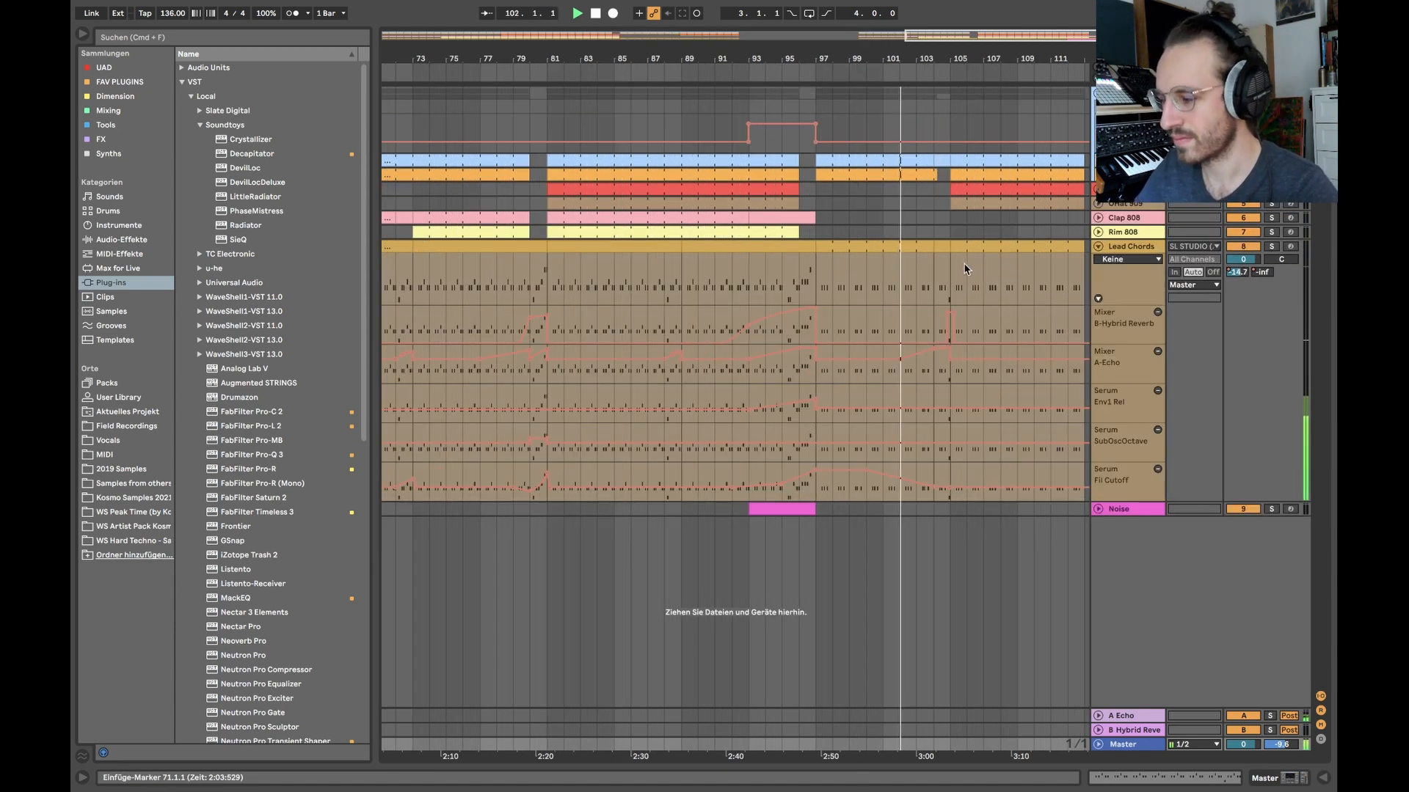
scroll(971, 270, "right", 3)
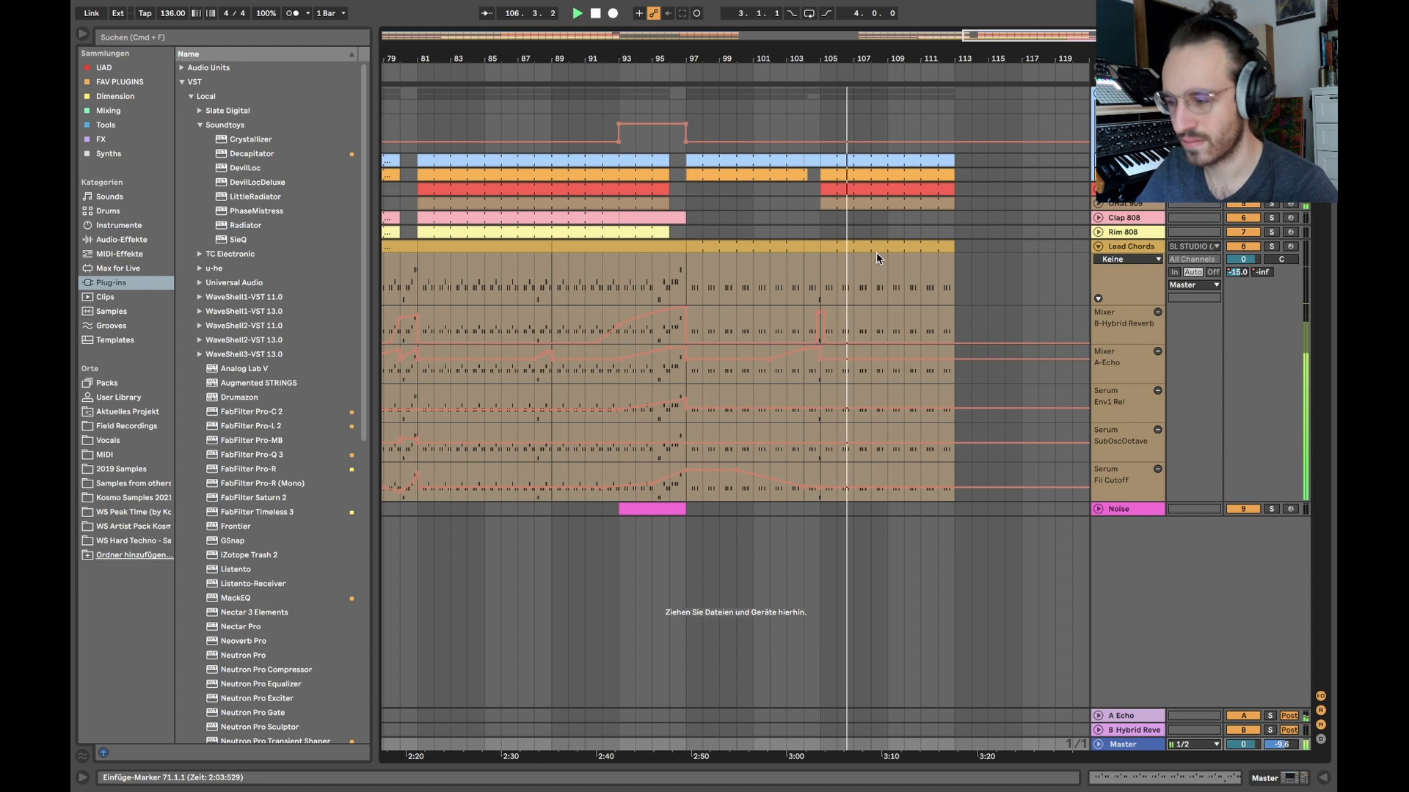
key("a")
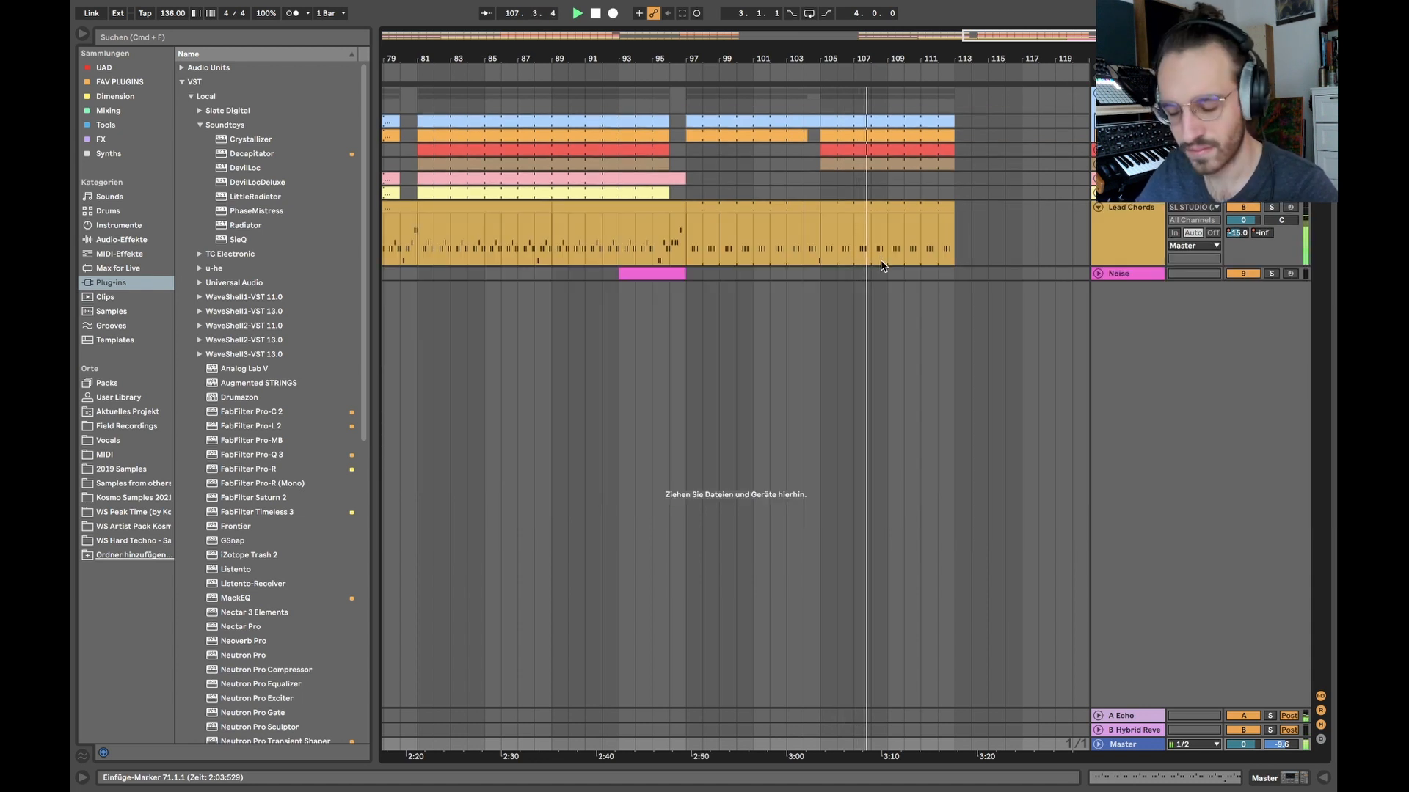